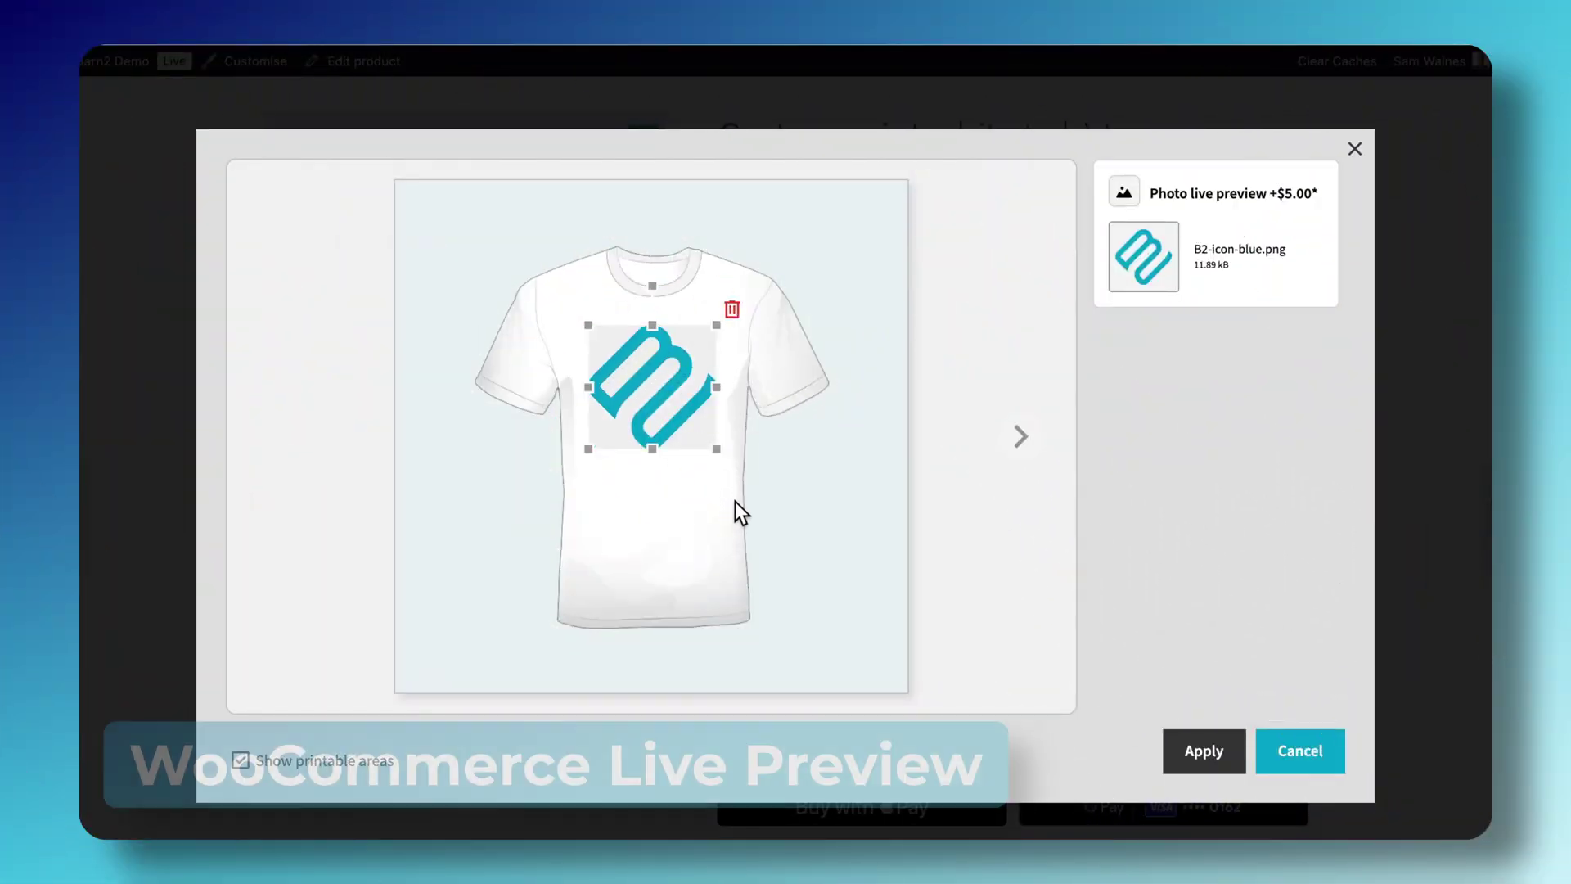
Apply the blue logo photo to the shirt front and make the back text vivid blue.
{"action": "left_click", "coordinate": [736, 503]}
{"action": "left_click", "coordinate": [1191, 750]}
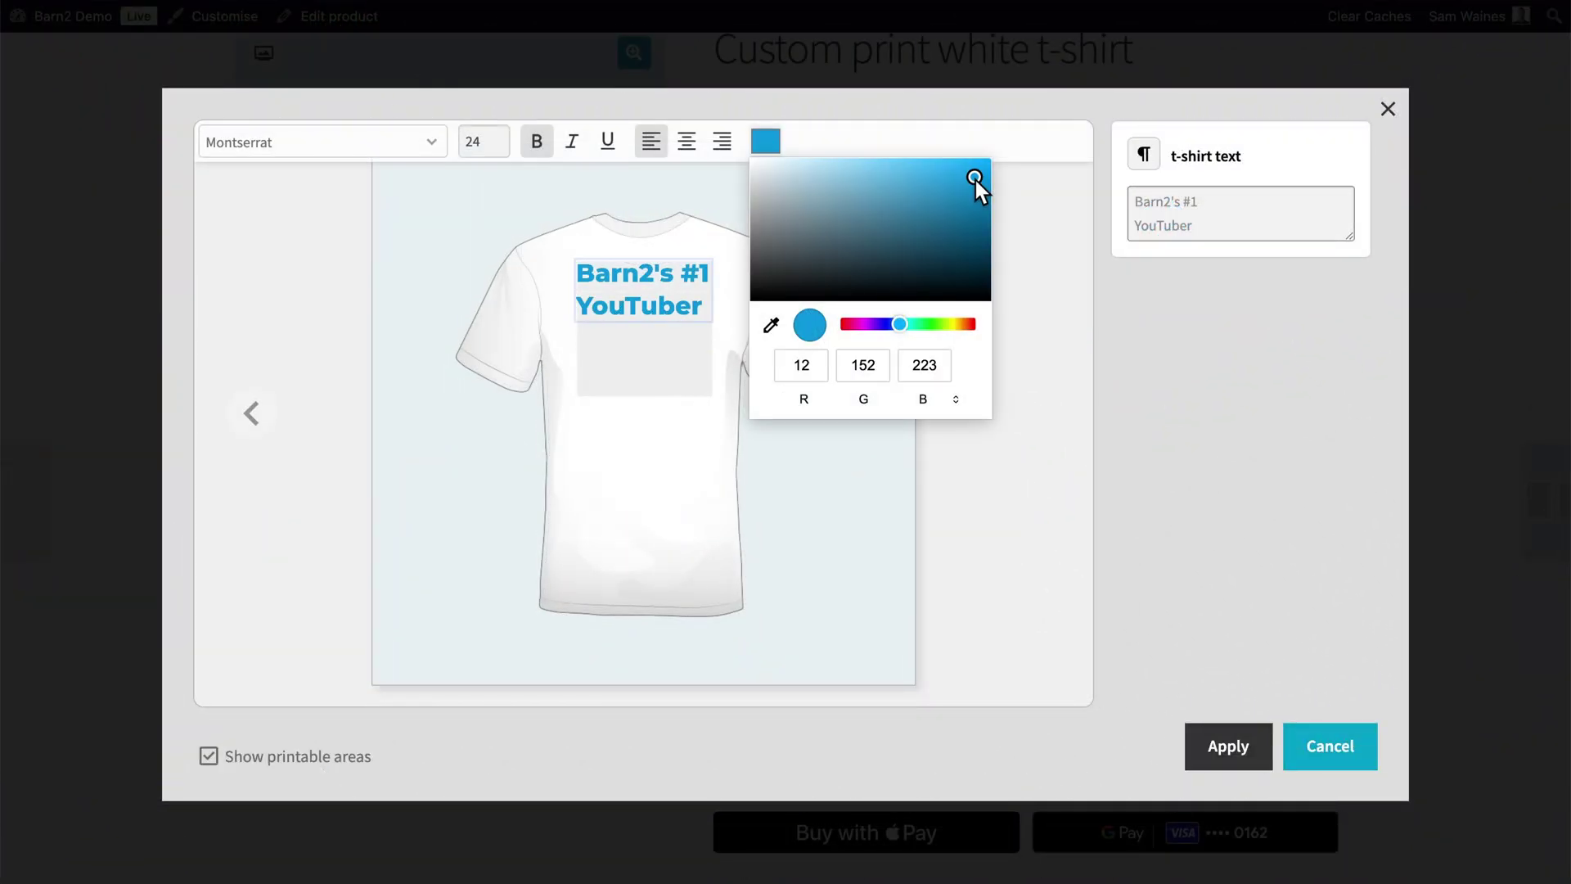
{"action": "mouse_move", "coordinate": [975, 178]}
{"action": "left_mouse_down"}
{"action": "mouse_move", "coordinate": [1006, 160]}
{"action": "mouse_move", "coordinate": [955, 160]}
{"action": "mouse_move", "coordinate": [959, 190]}
{"action": "left_mouse_up"}
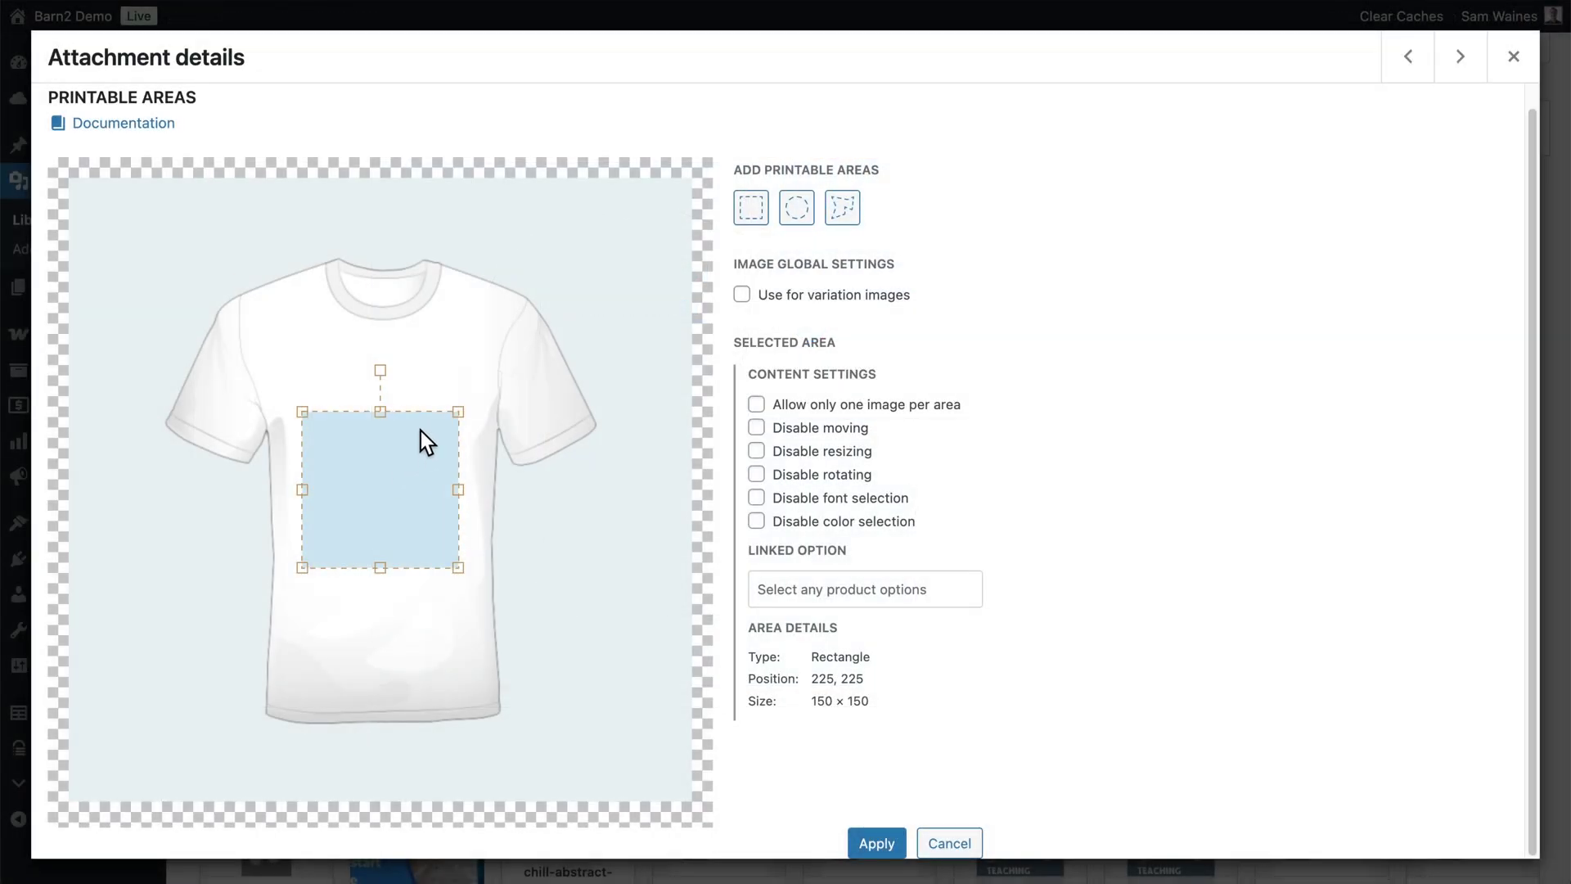
Stretch the printable area up to 150 × 215 and place the uploaded photo on the shirt.
{"action": "left_click_drag", "start_coordinate": [378, 408], "coordinate": [391, 344]}
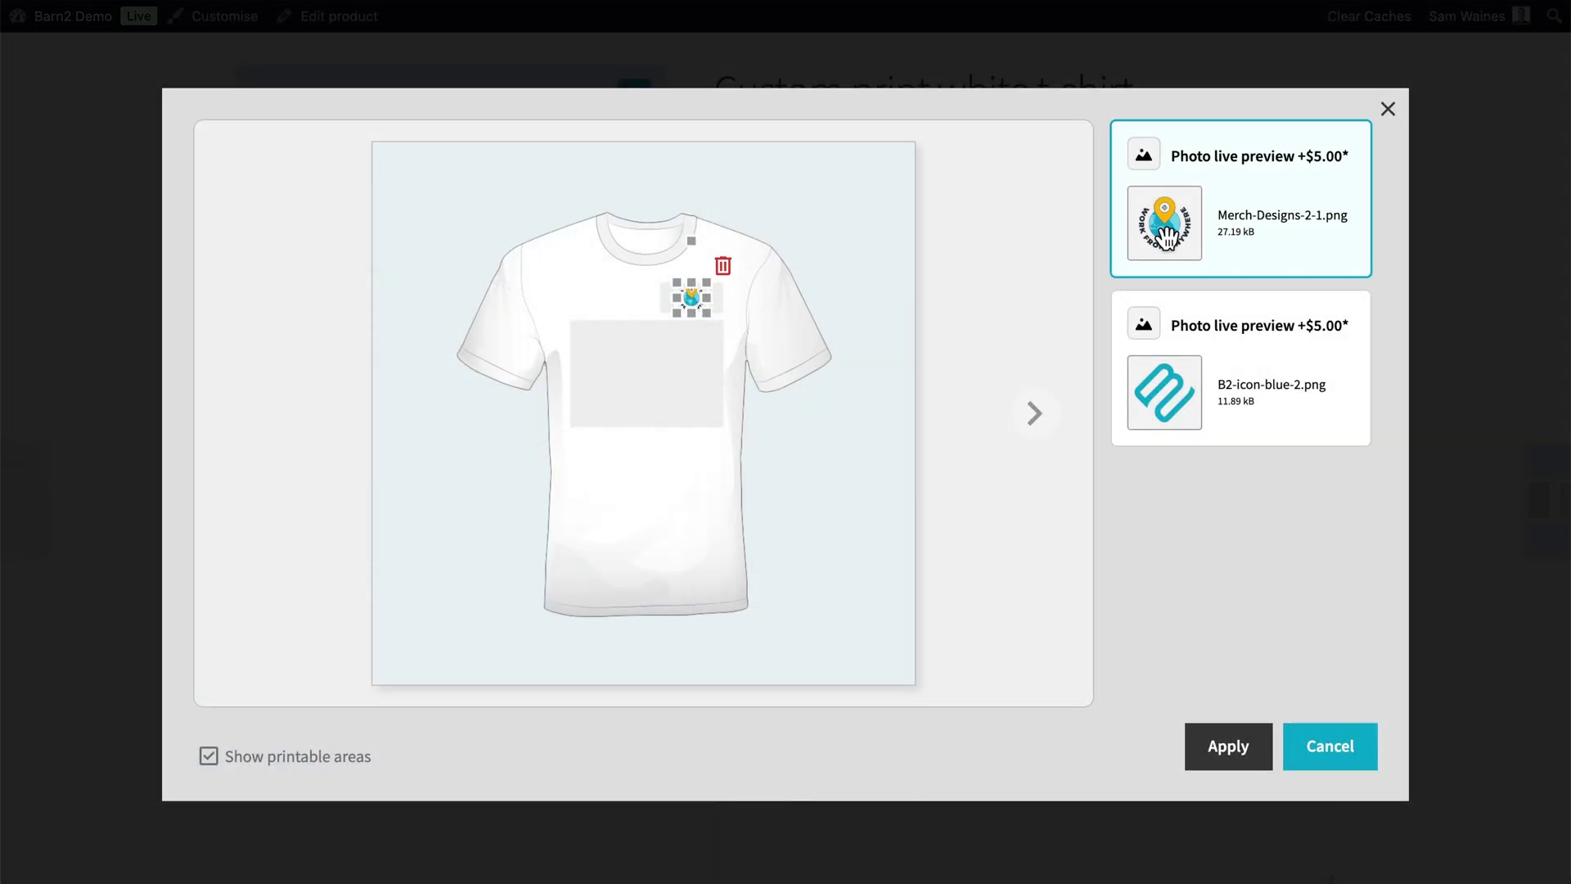
{"action": "left_click_drag", "start_coordinate": [1235, 209], "coordinate": [651, 430]}
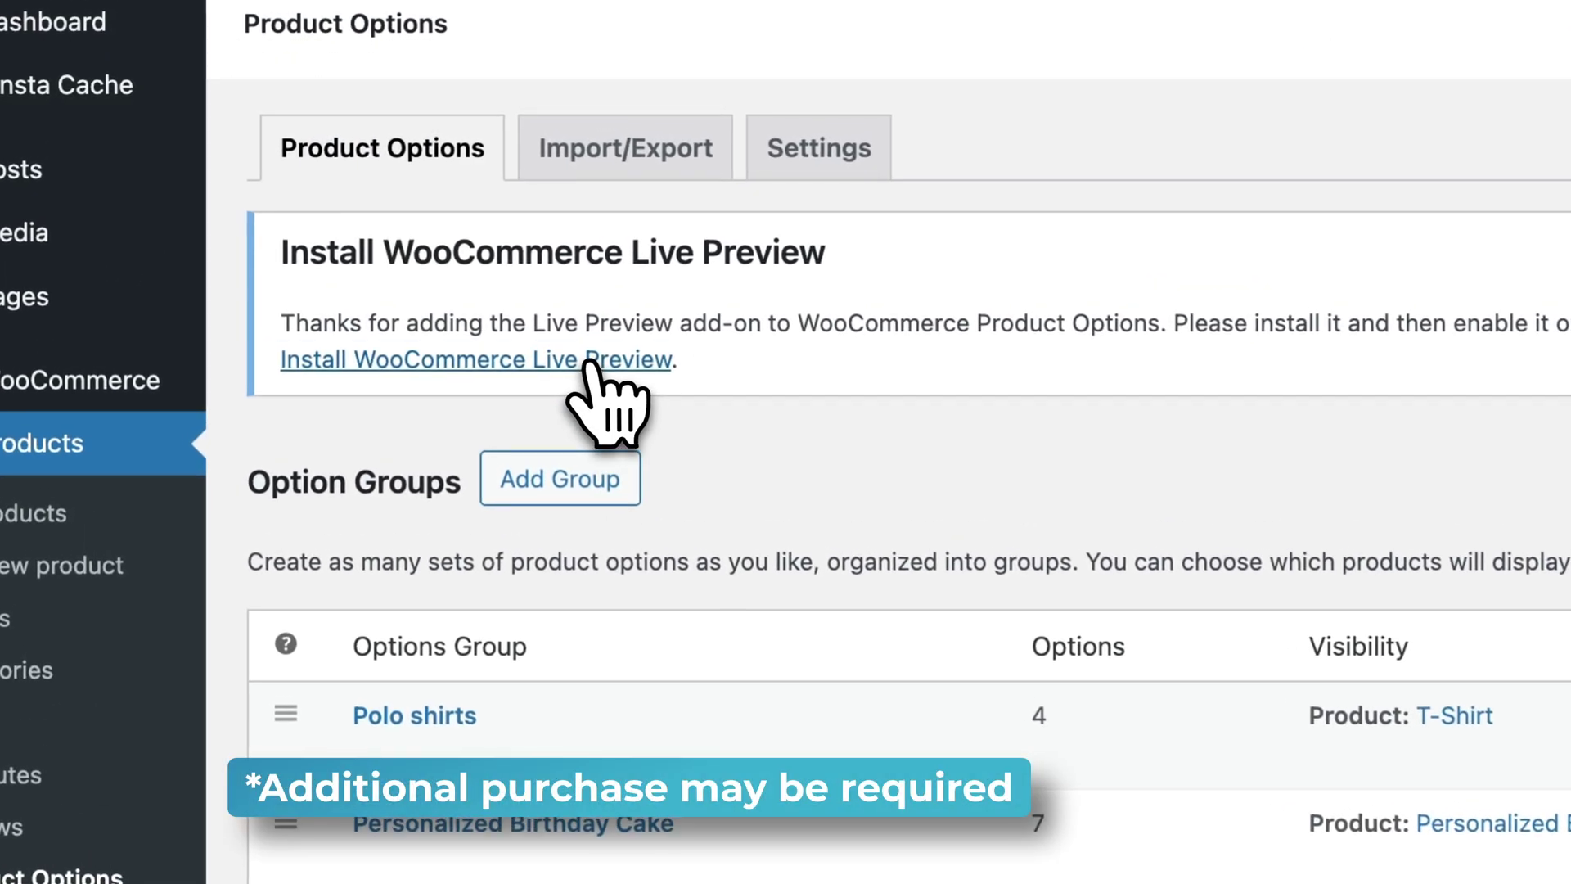
Install WooCommerce Live Preview and confirm it is active among Installed Plugins.
{"action": "left_click", "coordinate": [378, 246]}
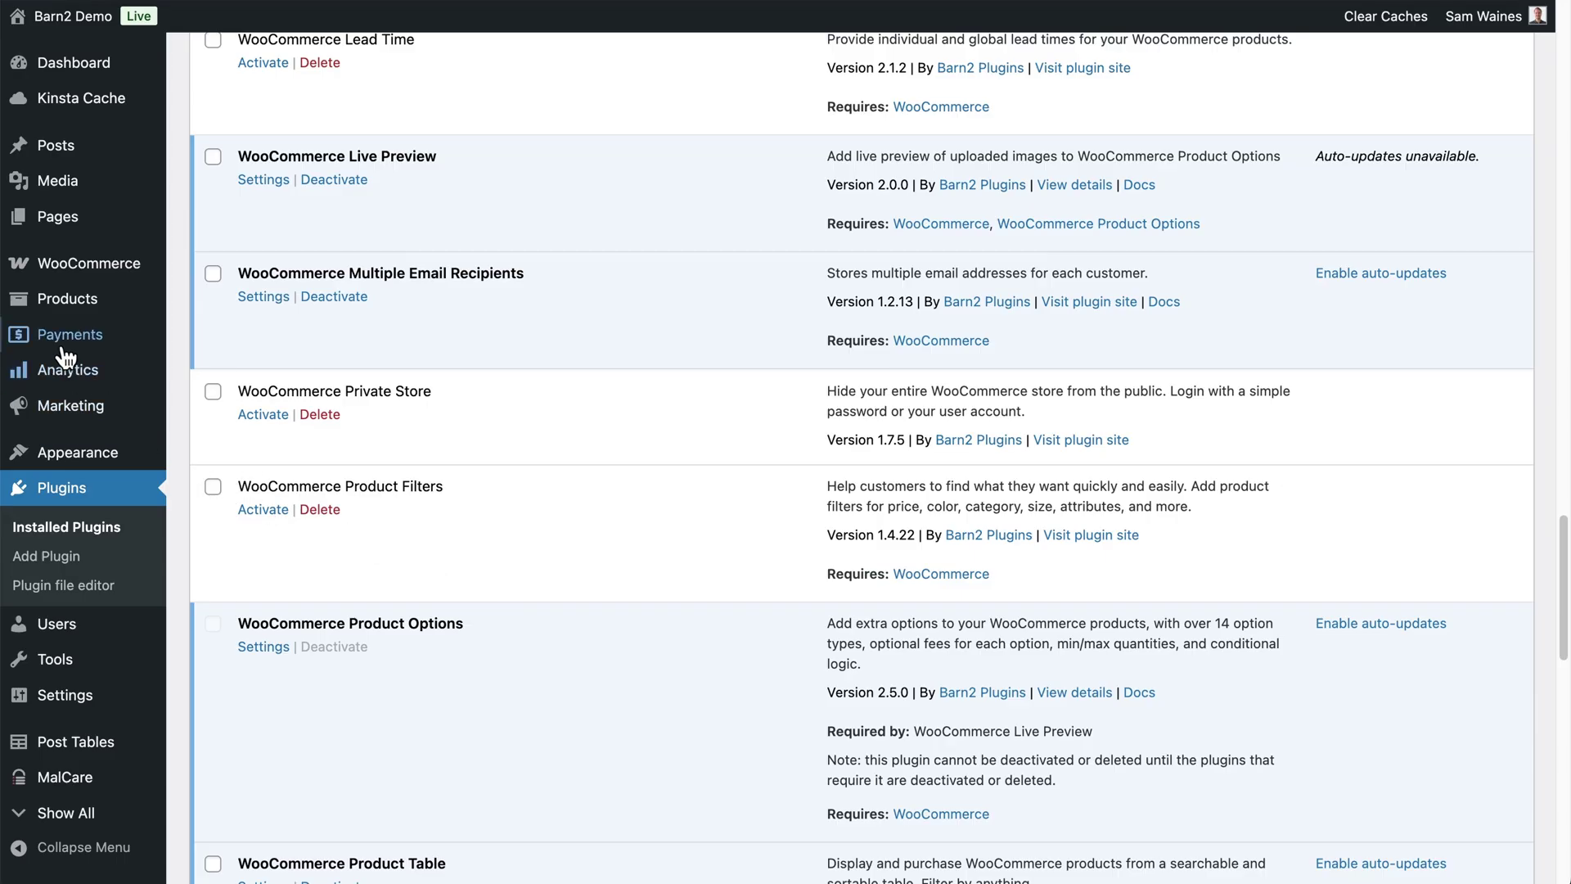
{"action": "mouse_move", "coordinate": [74, 305]}
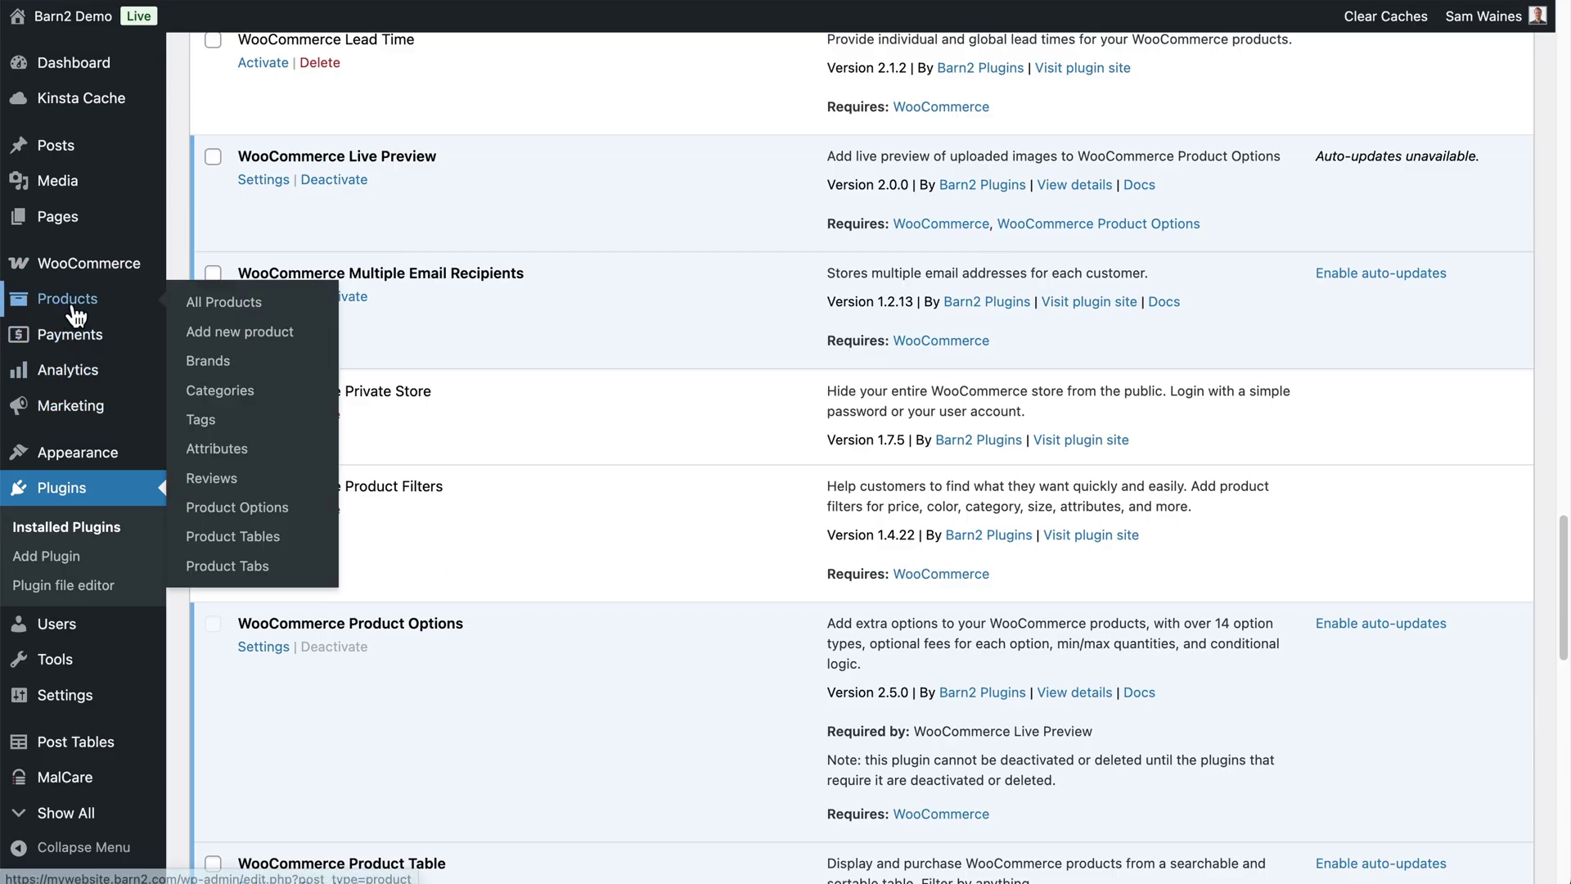
In Product Options settings, change the customize button text to 'Preview and edit'.
{"action": "left_click", "coordinate": [237, 507]}
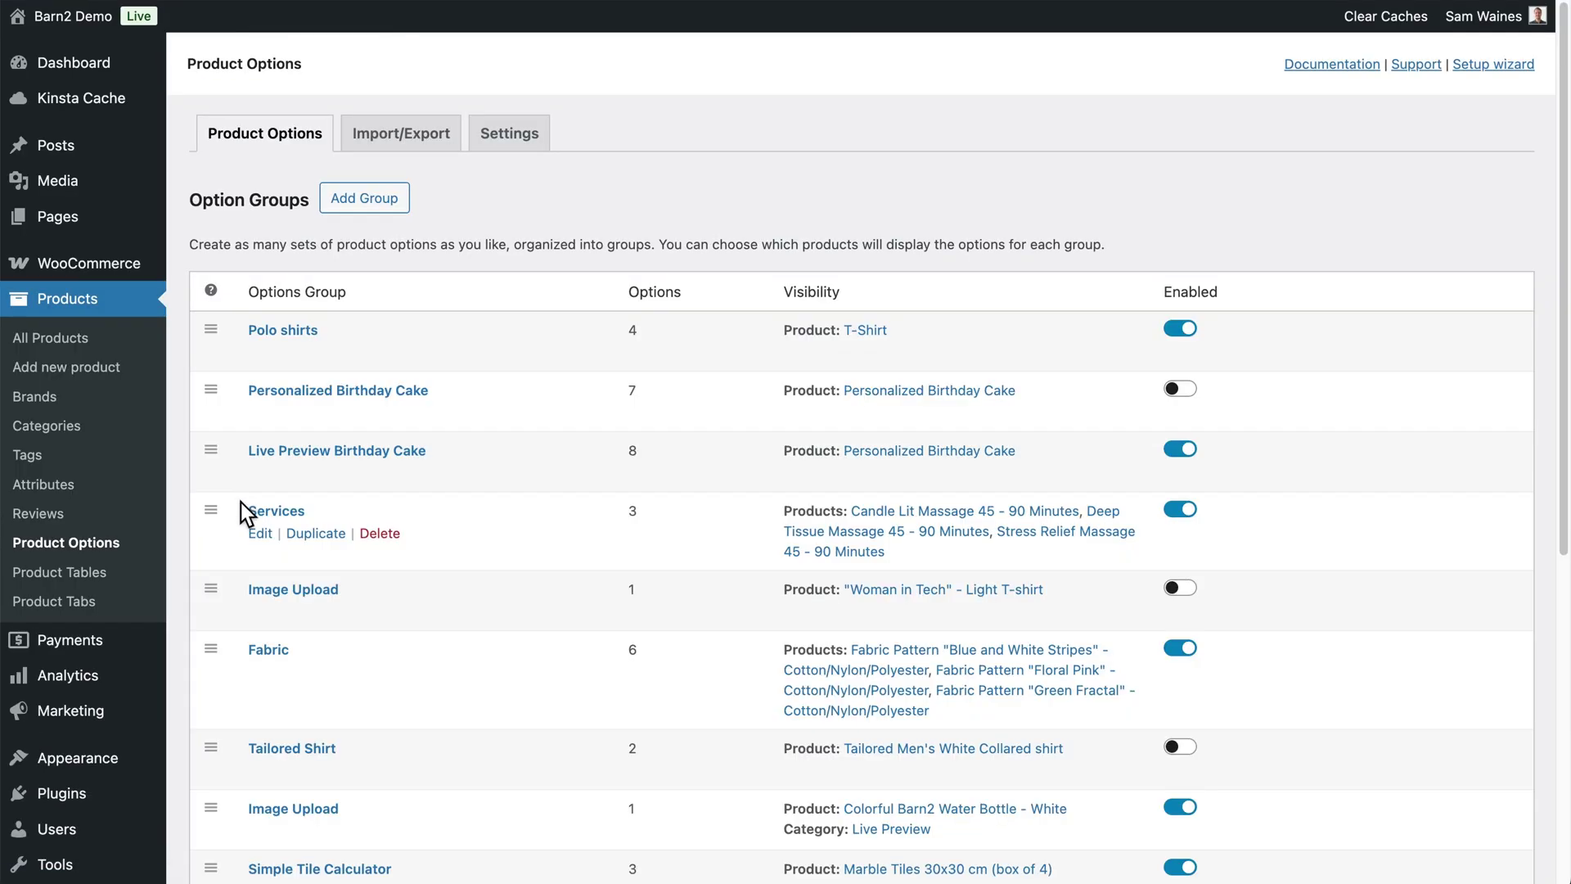
{"action": "left_click", "coordinate": [515, 137]}
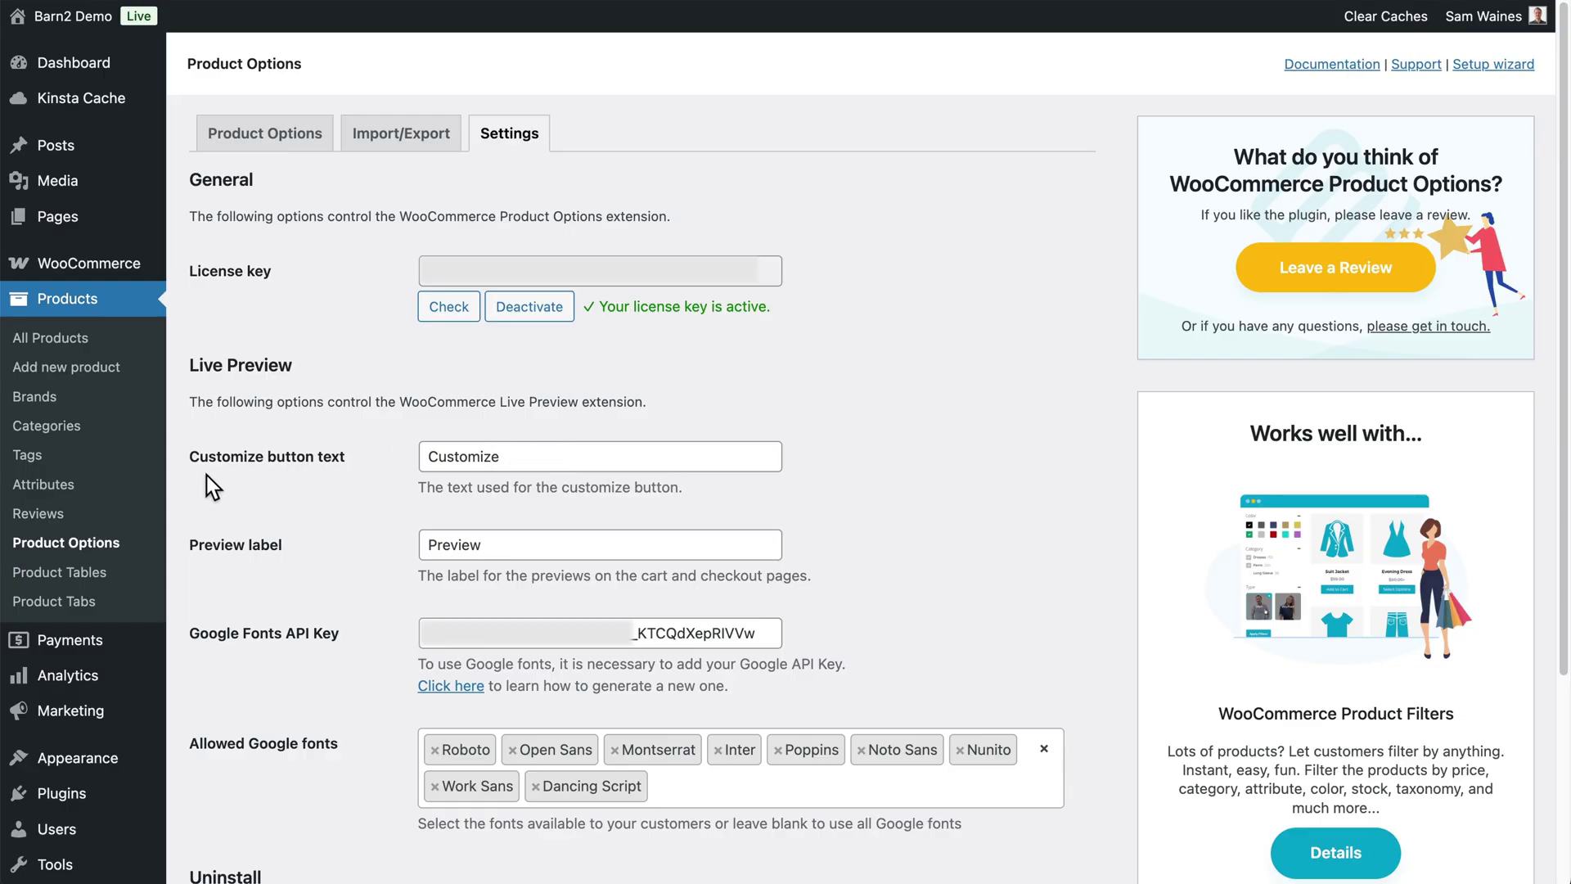
{"action": "triple_click", "coordinate": [501, 456]}
{"action": "type", "text": "Preview and edit"}
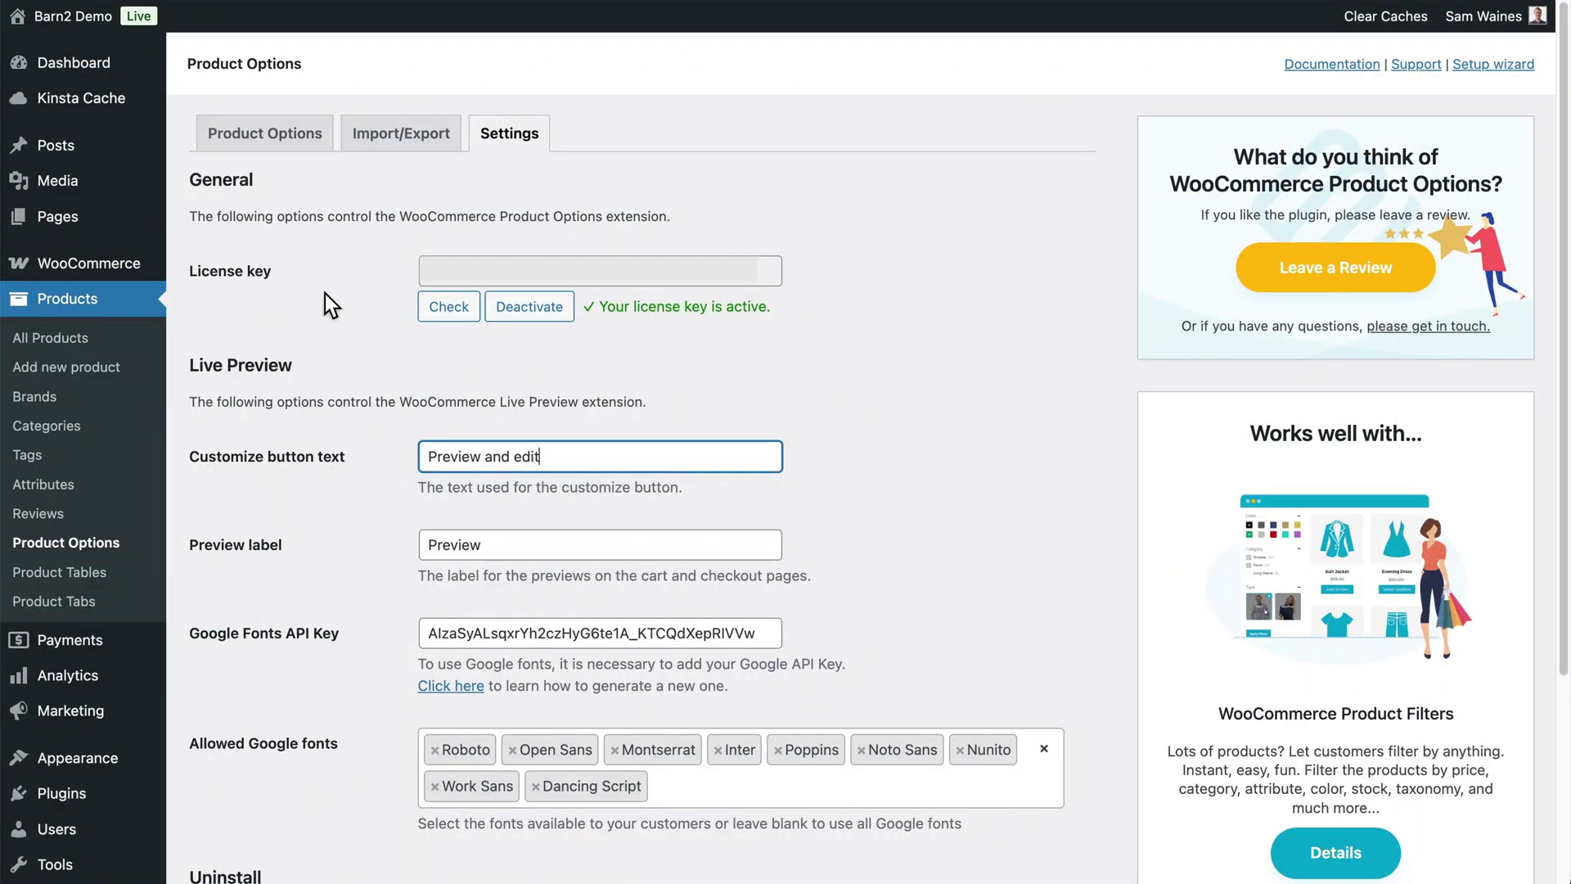
{"action": "left_click", "coordinate": [278, 143]}
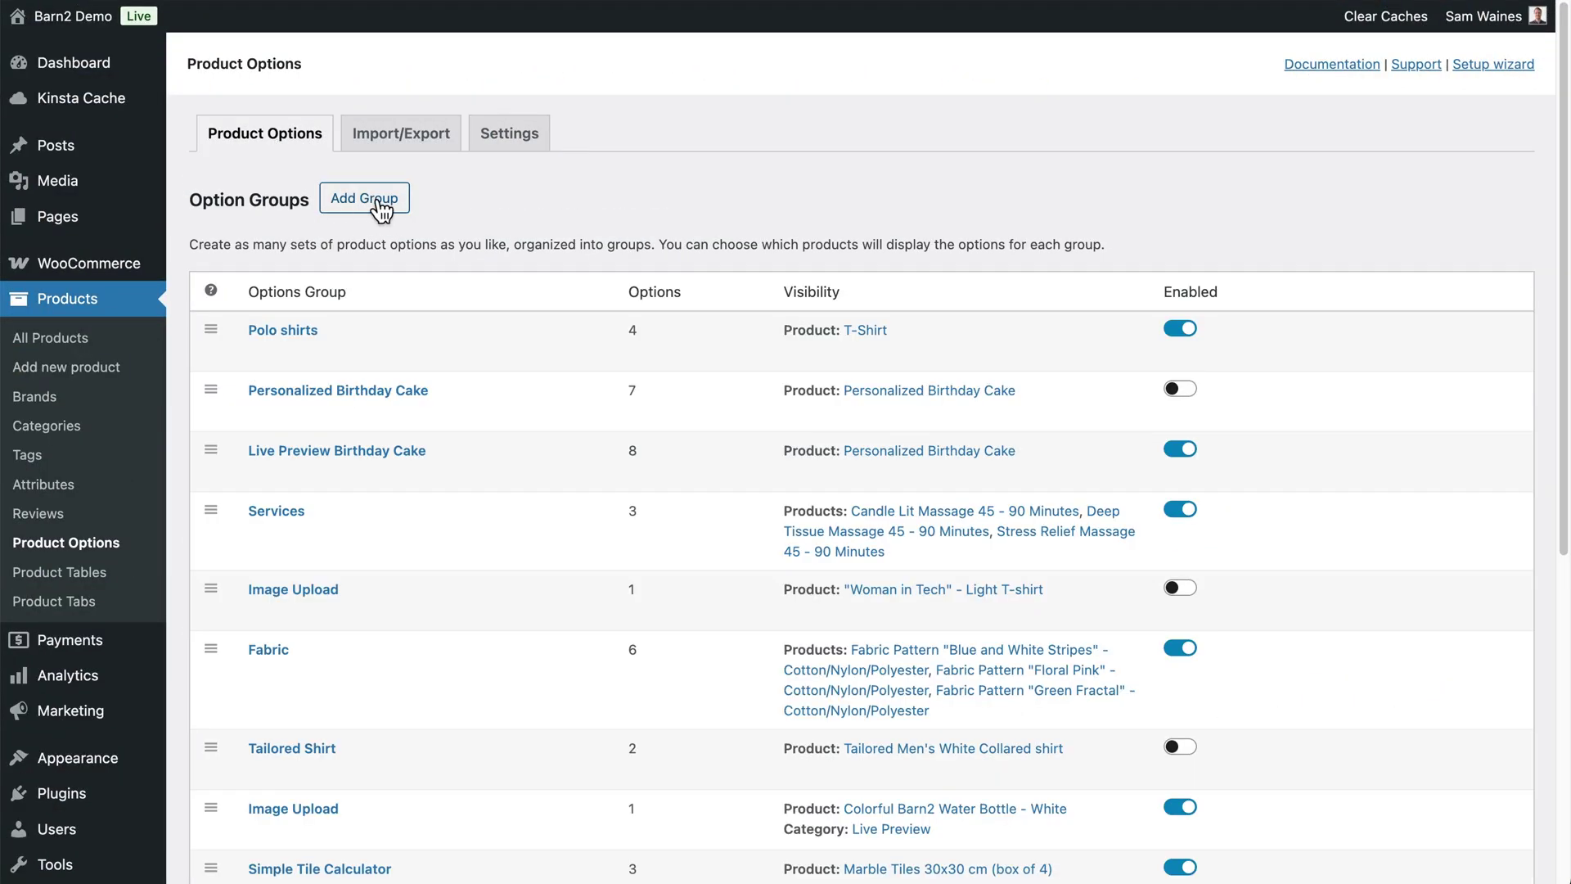
Add a new option group named 'T-Shirt Customization' with Display ticked.
{"action": "left_click", "coordinate": [379, 205]}
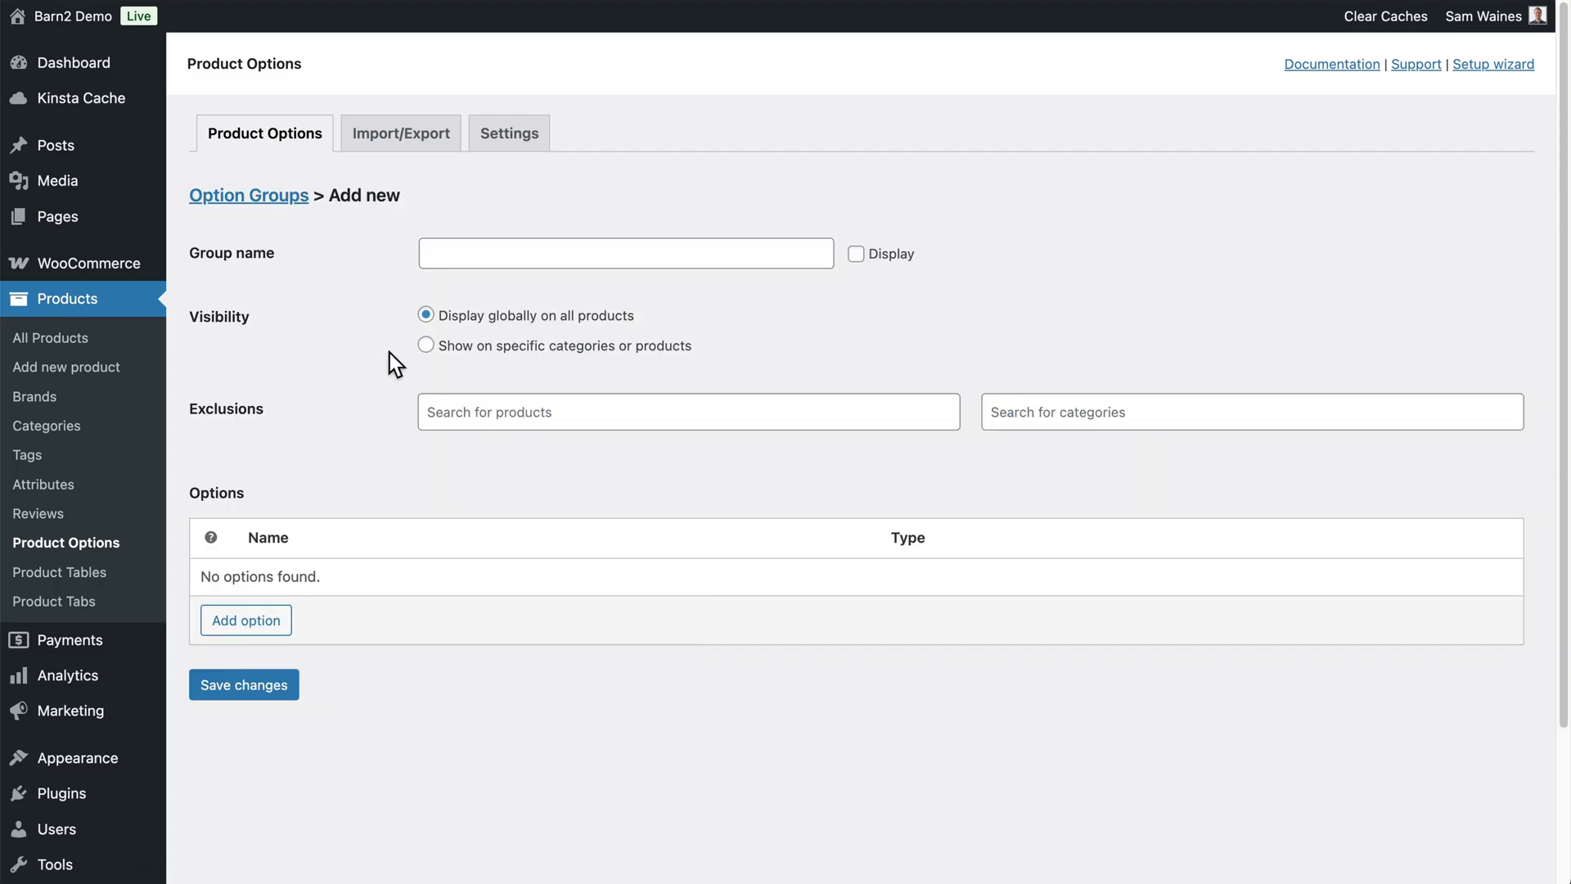
{"action": "type", "text": "T-Shirt Customization"}
{"action": "left_click", "coordinate": [857, 257]}
Restrict the group to the Custom print white t-shirt product.
{"action": "left_click", "coordinate": [427, 347]}
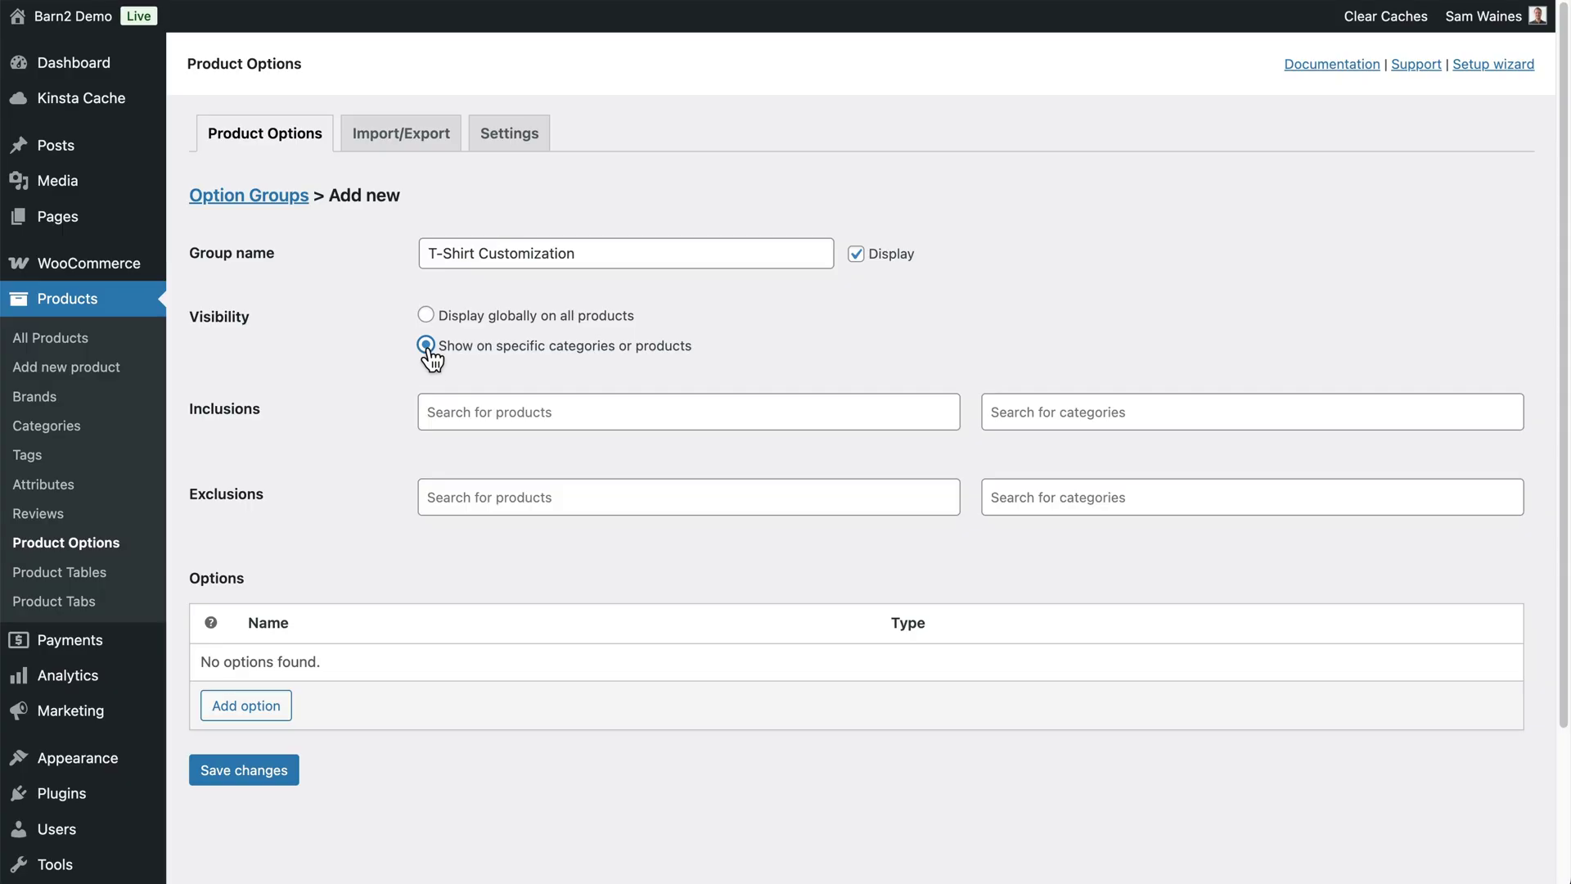
{"action": "left_click", "coordinate": [536, 407]}
{"action": "type", "text": "white"}
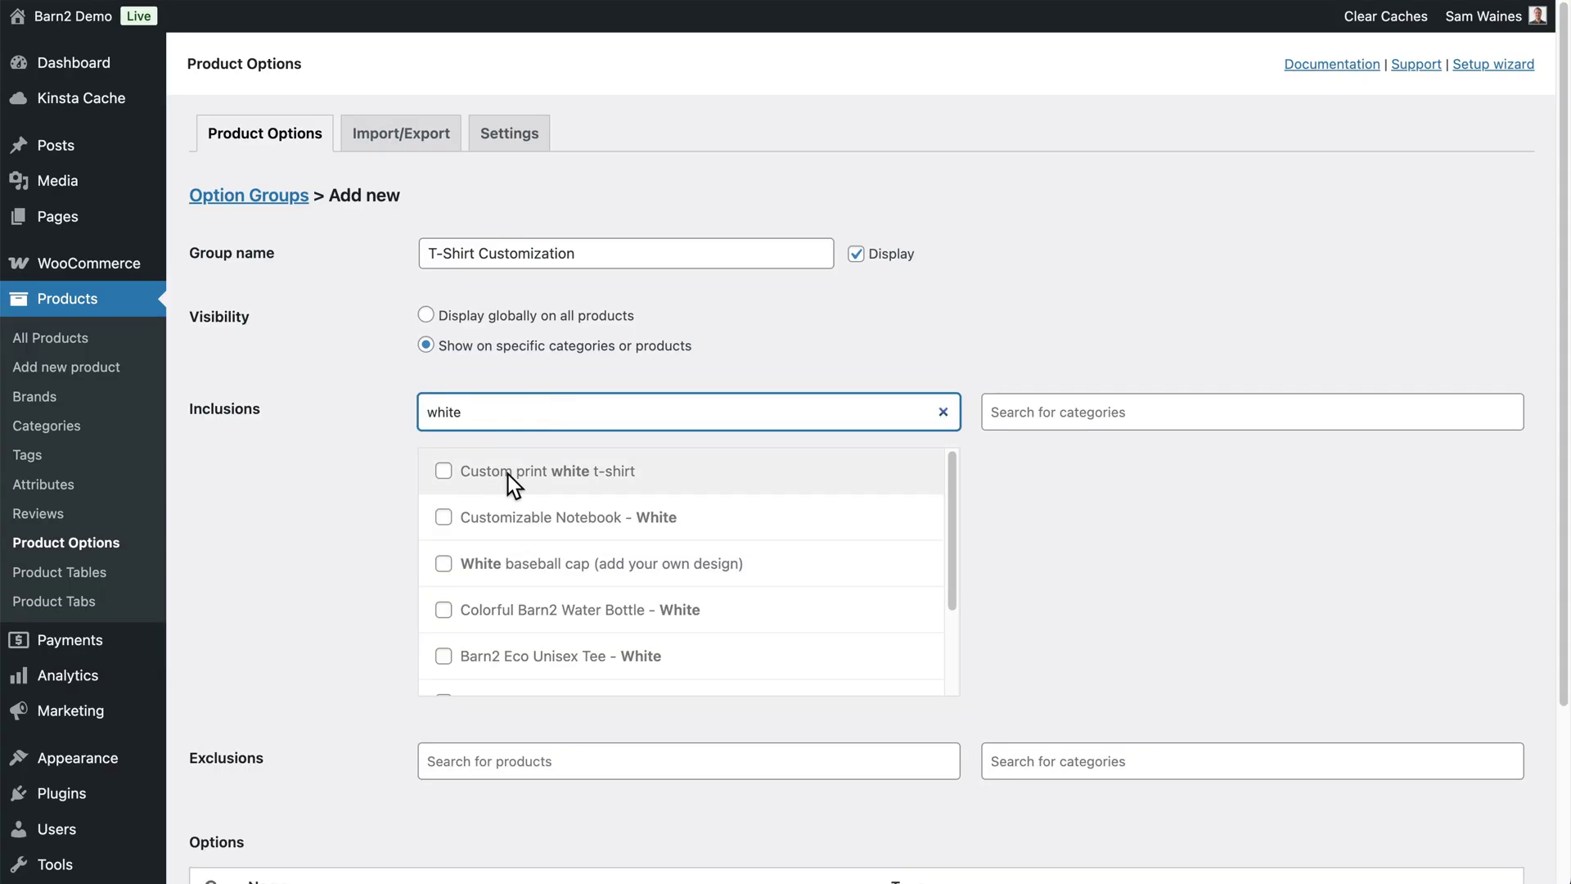
{"action": "left_click", "coordinate": [509, 475]}
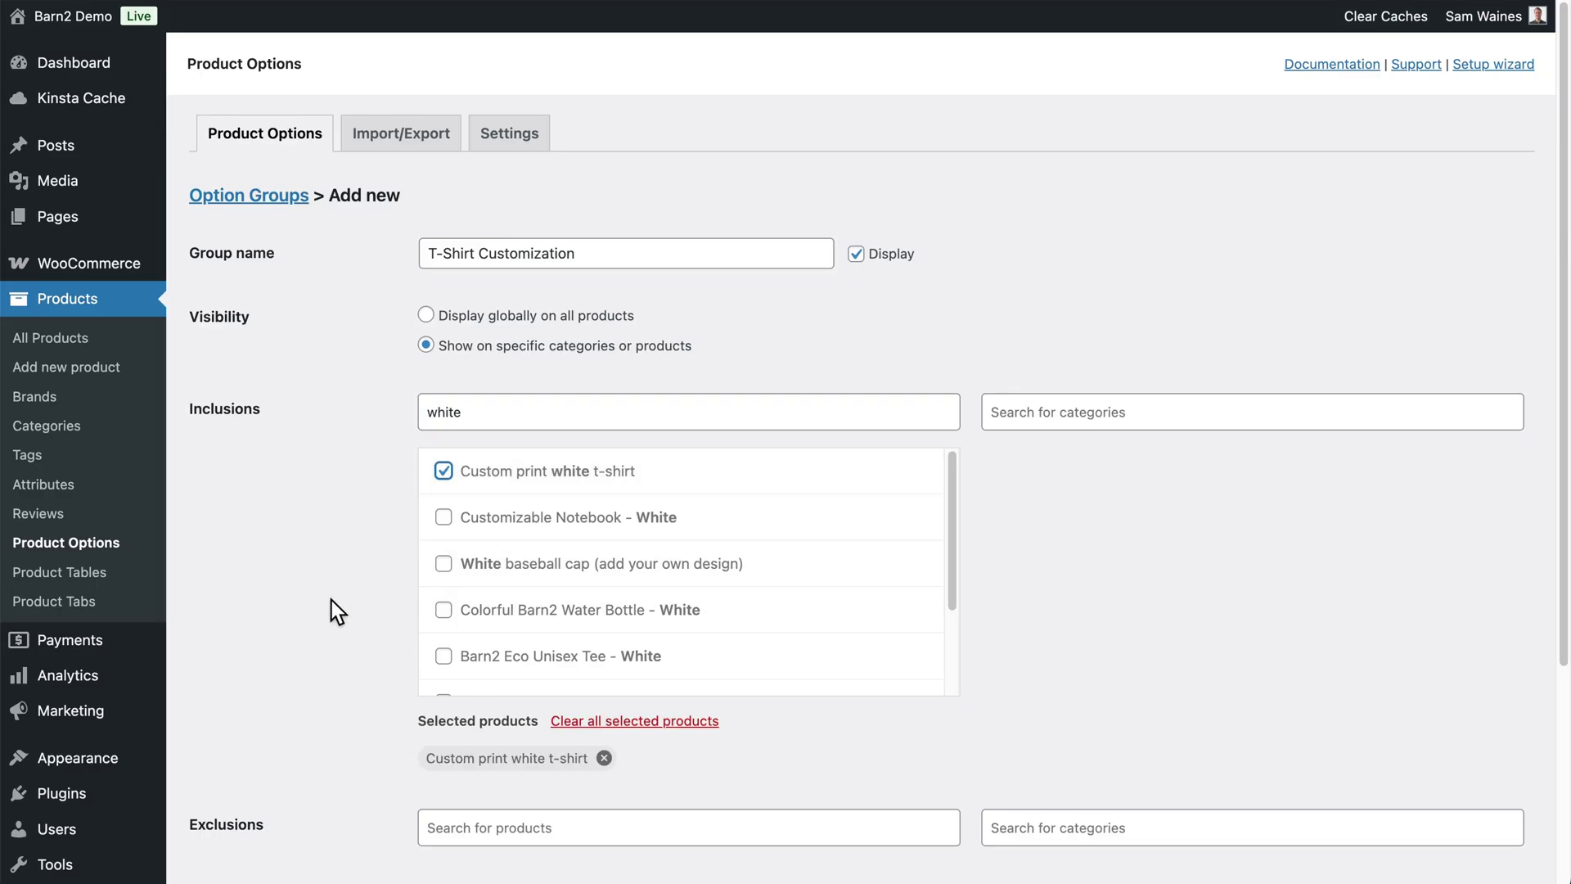
{"action": "scroll", "coordinate": [332, 600], "scroll_direction": "down", "scroll_amount": 3}
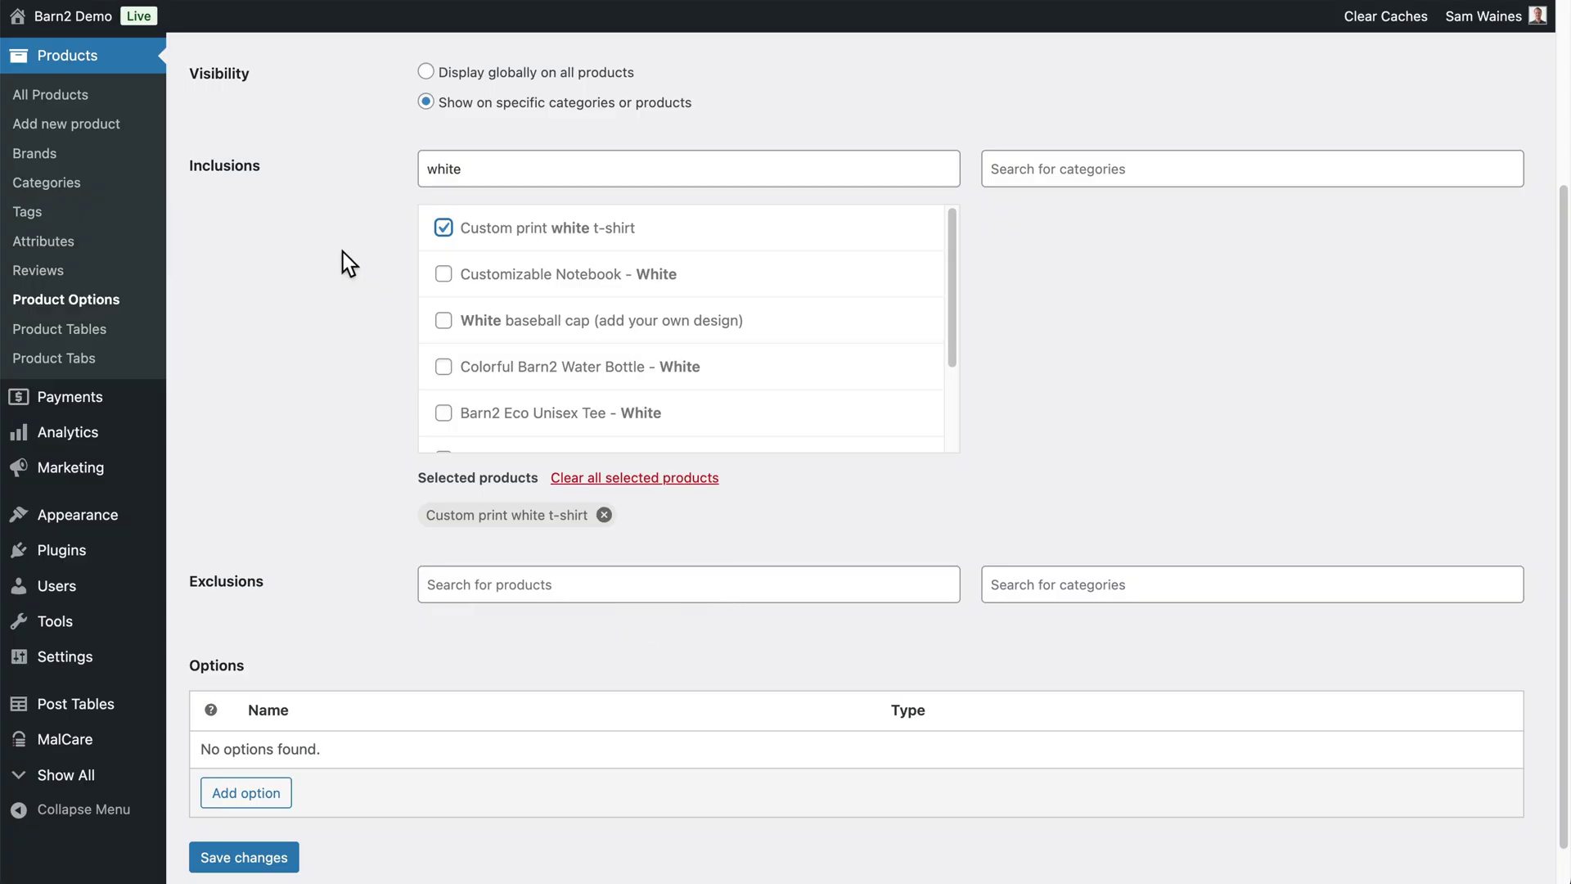
{"action": "scroll", "coordinate": [342, 252], "scroll_direction": "up", "scroll_amount": 1}
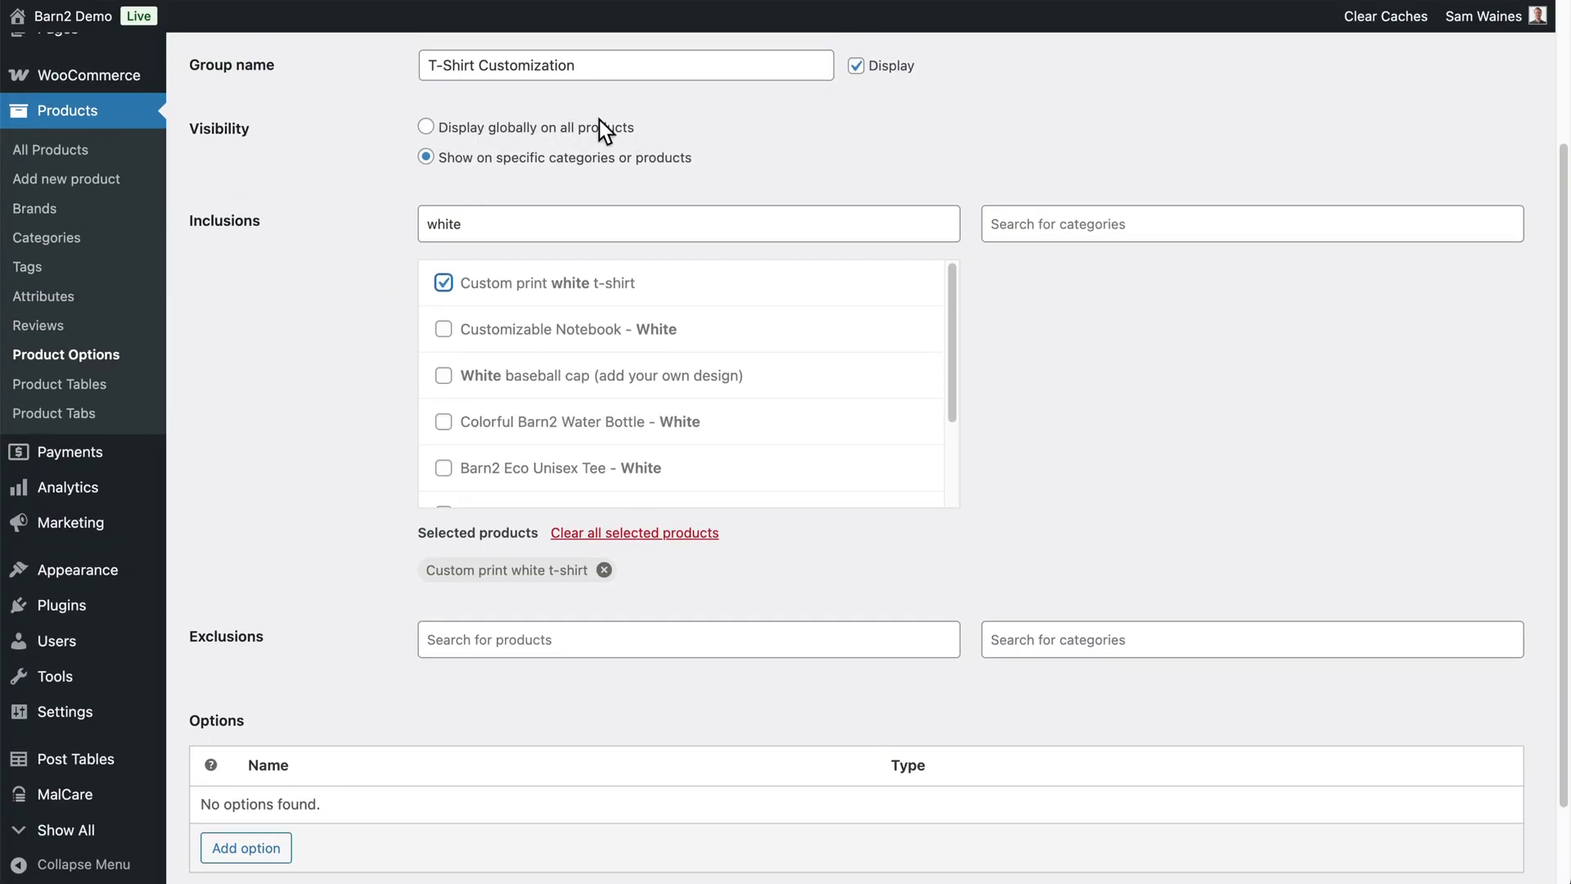
{"action": "scroll", "coordinate": [647, 130], "scroll_direction": "down", "scroll_amount": 2}
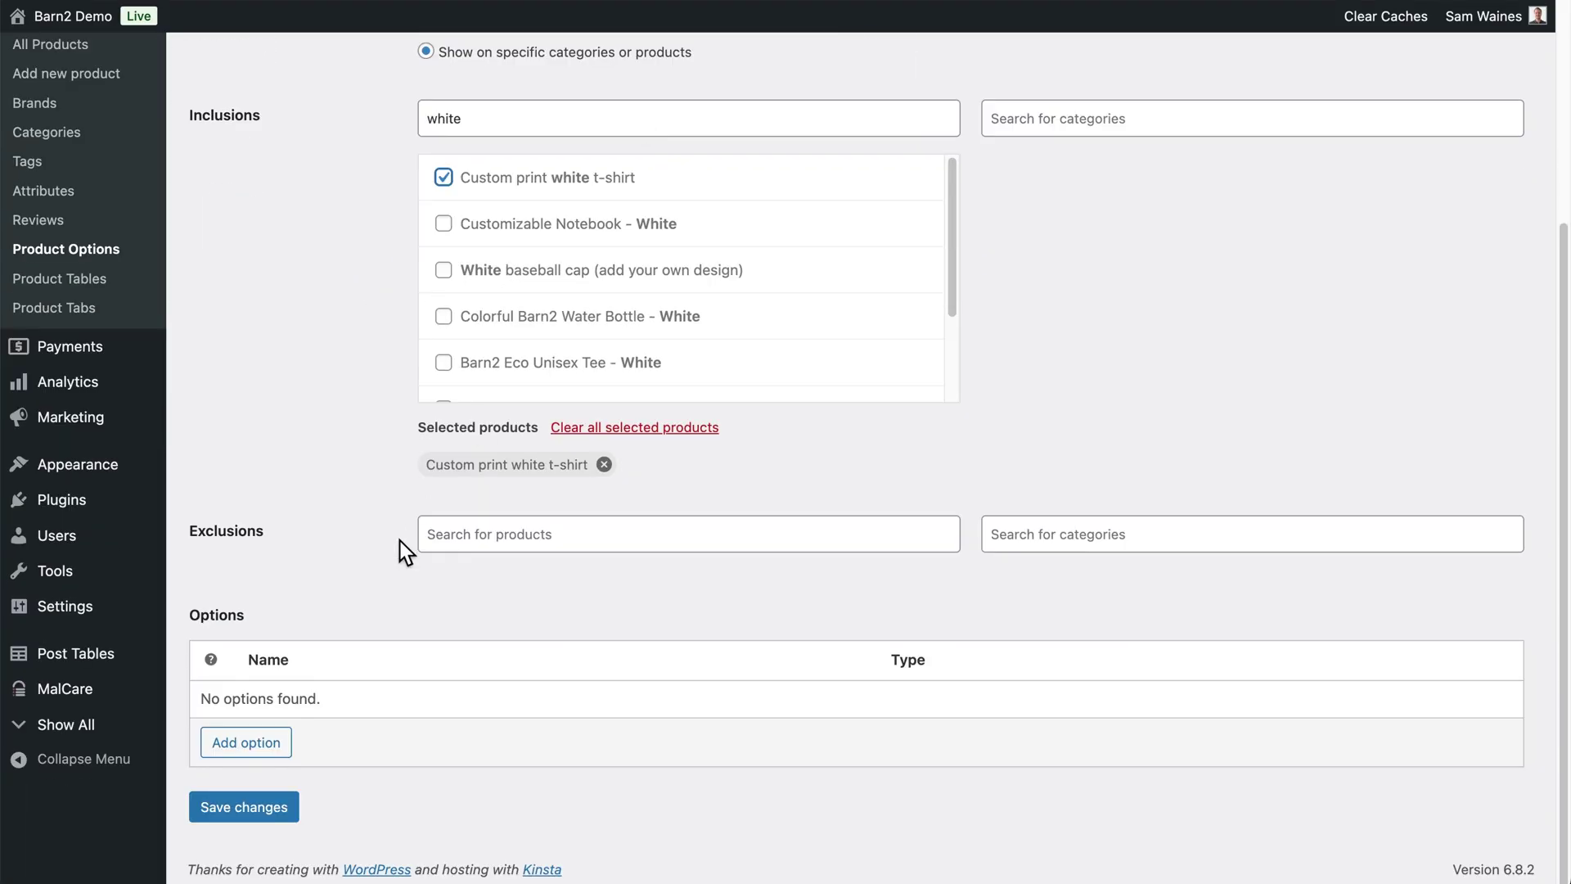
Add a new File upload option to the group.
{"action": "left_click", "coordinate": [246, 742]}
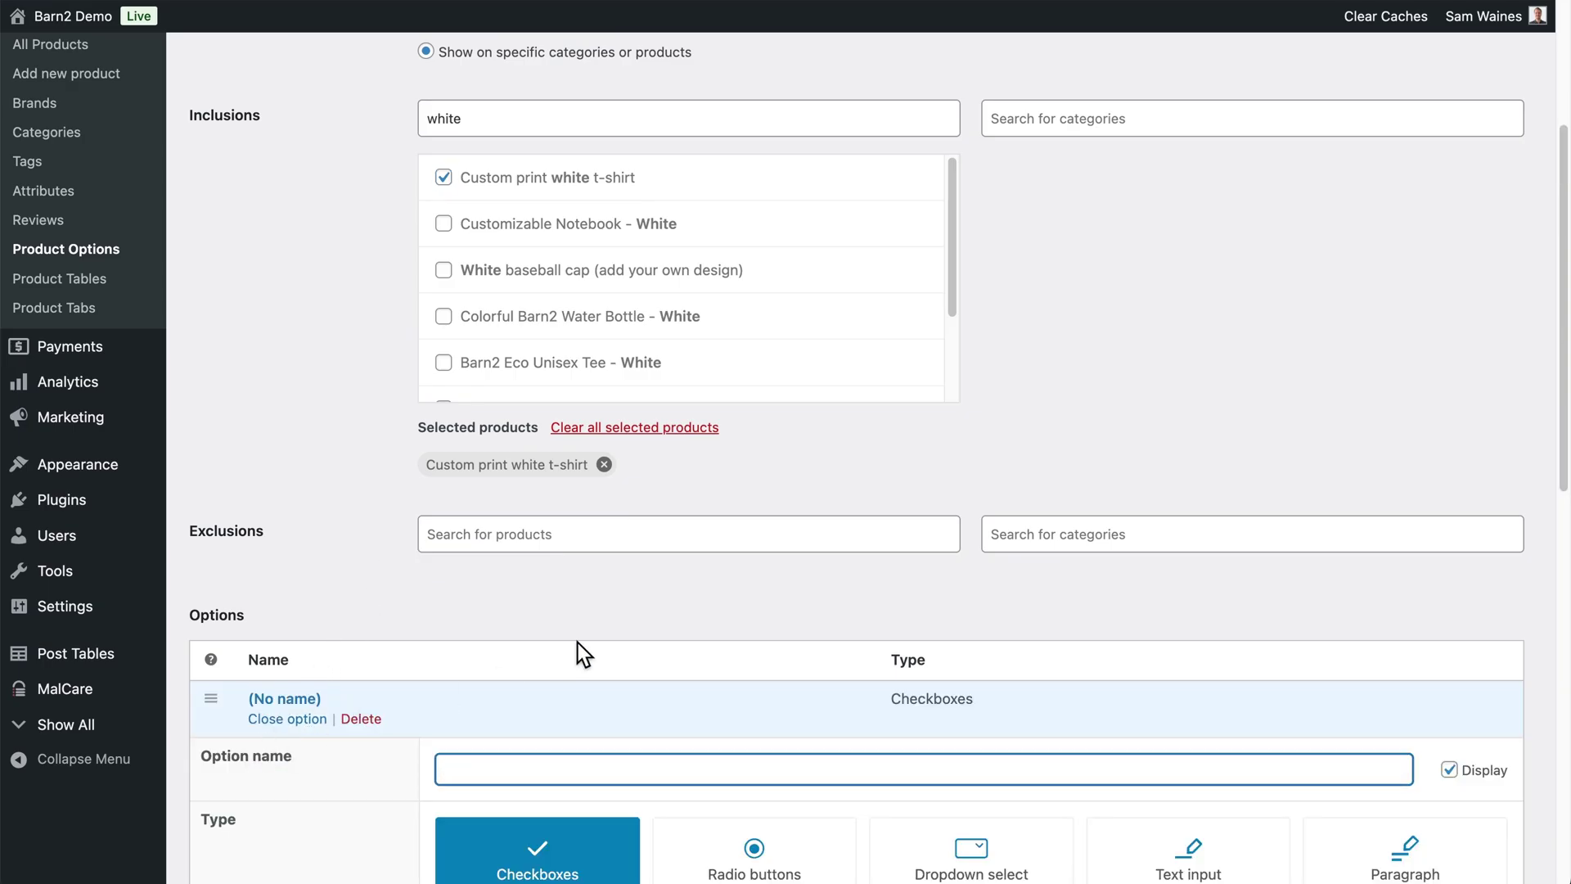
{"action": "scroll", "coordinate": [581, 650], "scroll_direction": "down", "scroll_amount": 7}
{"action": "scroll", "coordinate": [577, 652], "scroll_direction": "down", "scroll_amount": 3}
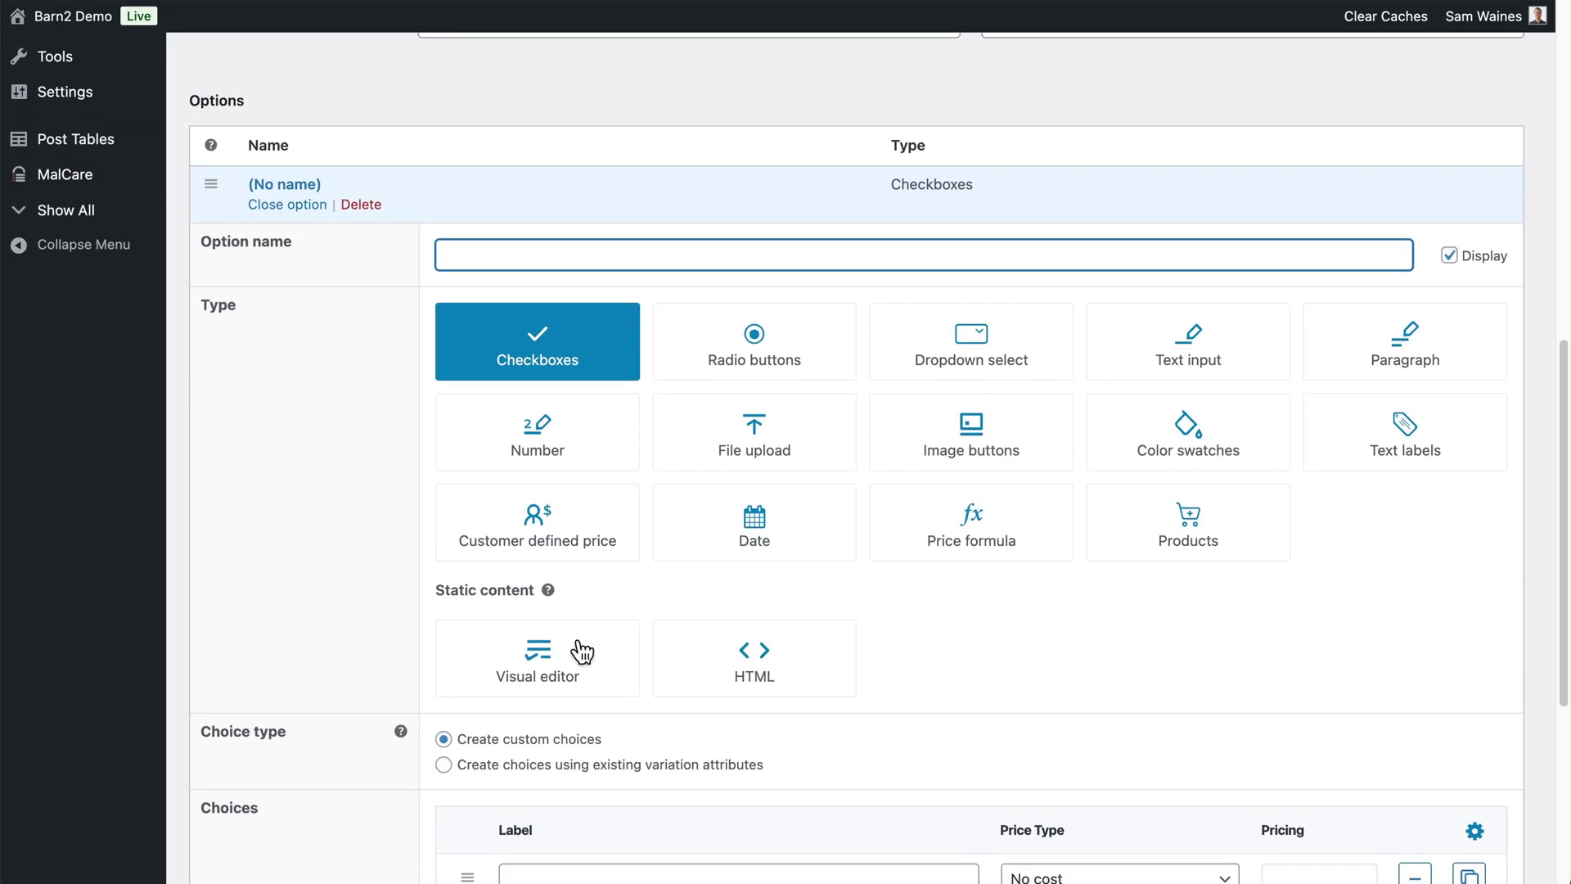
{"action": "left_click", "coordinate": [786, 451]}
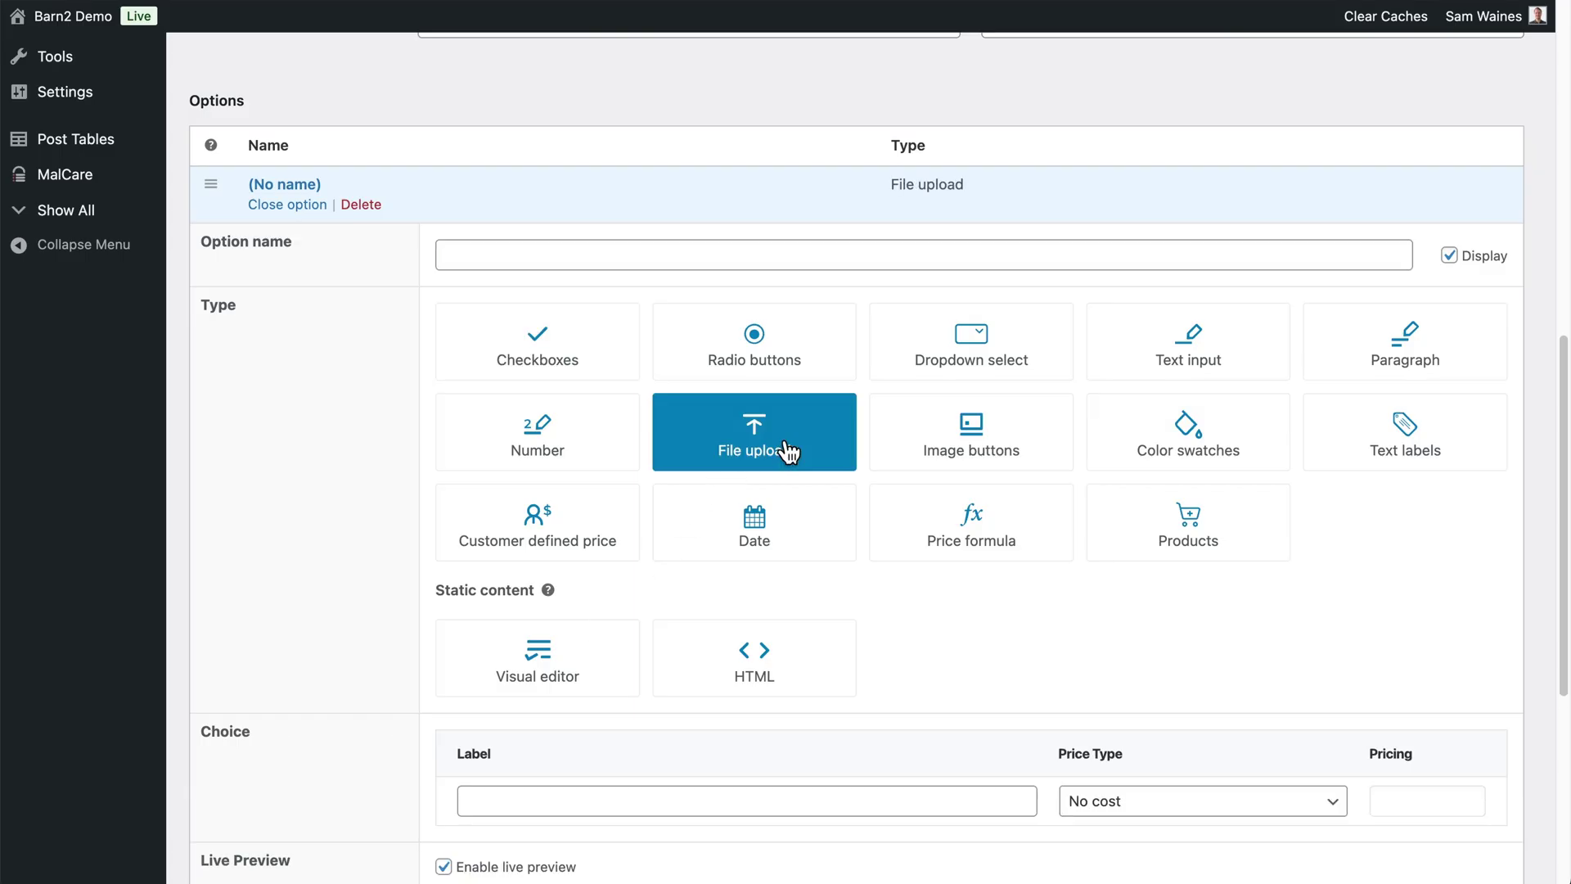
{"action": "scroll", "coordinate": [788, 451], "scroll_direction": "down", "scroll_amount": 4}
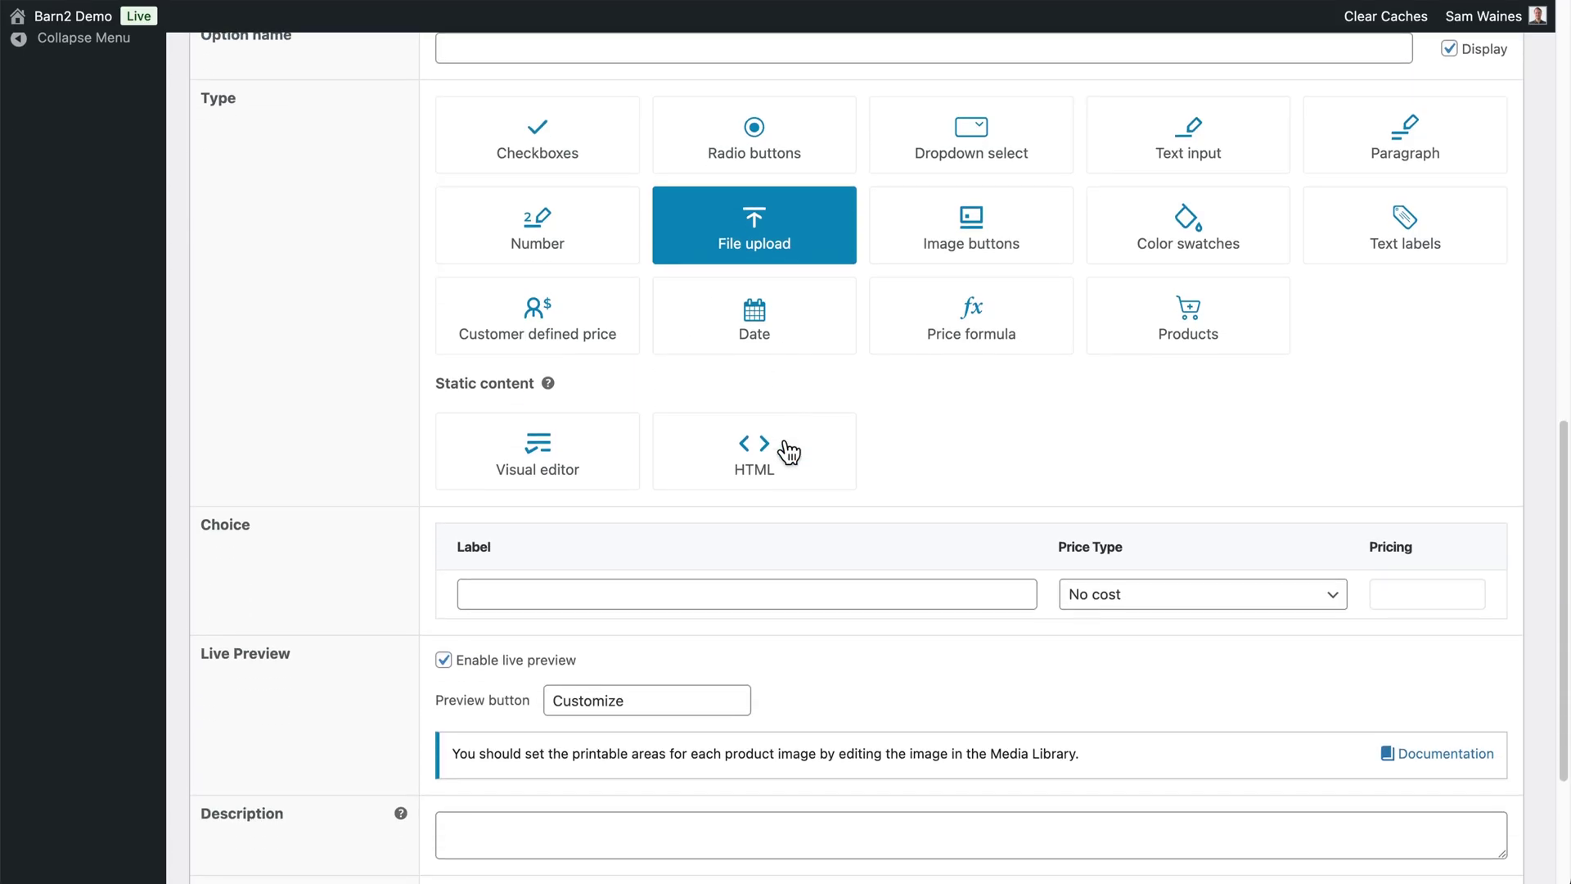
{"action": "scroll", "coordinate": [788, 451], "scroll_direction": "up", "scroll_amount": 1}
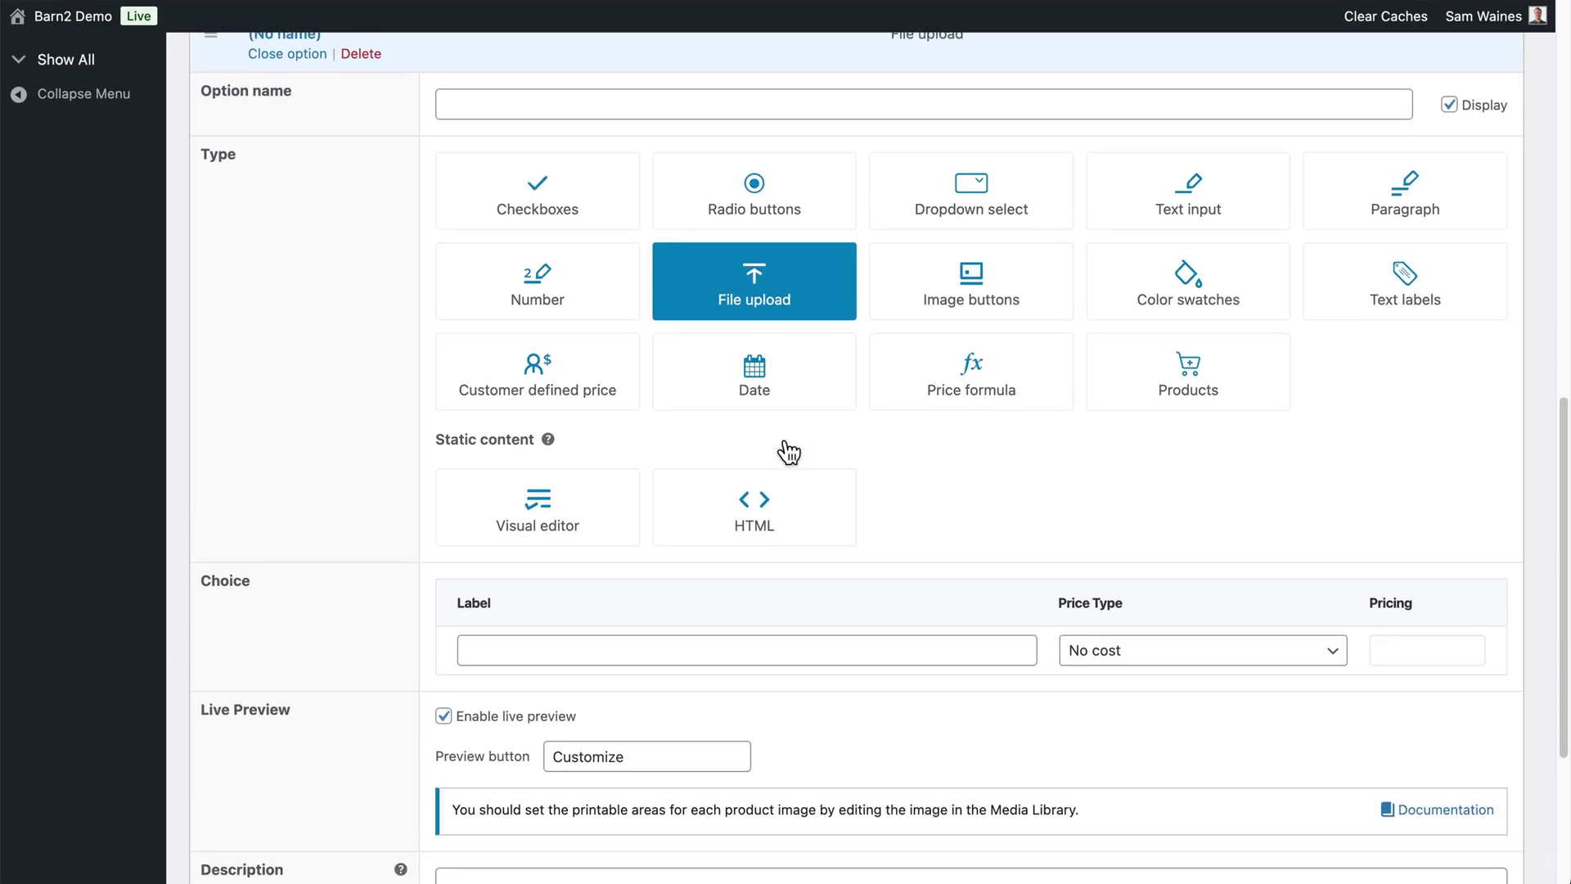
Name the option 'Photo live preview' with choice label 'Upload your image'.
{"action": "left_click", "coordinate": [625, 108]}
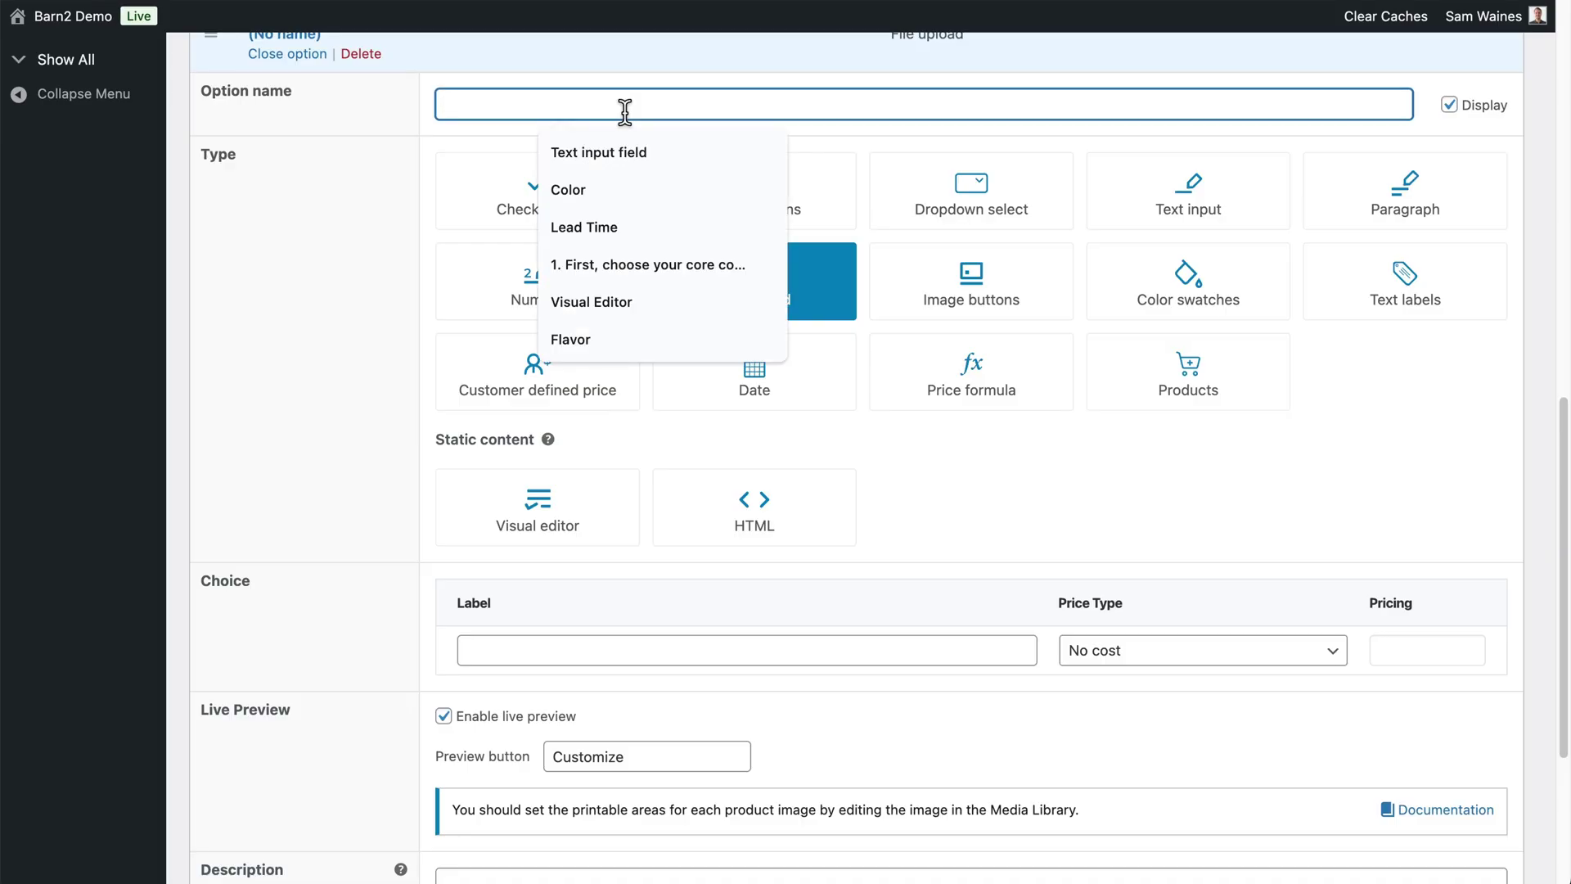
{"action": "type", "text": "Photo preview"}
{"action": "key", "text": "Left"}
{"action": "key", "text": "Left"}
{"action": "key", "text": "Left"}
{"action": "key", "text": "Left"}
{"action": "key", "text": "Left"}
{"action": "key", "text": "Left"}
{"action": "key", "text": "Left"}
{"action": "type", "text": "live"}
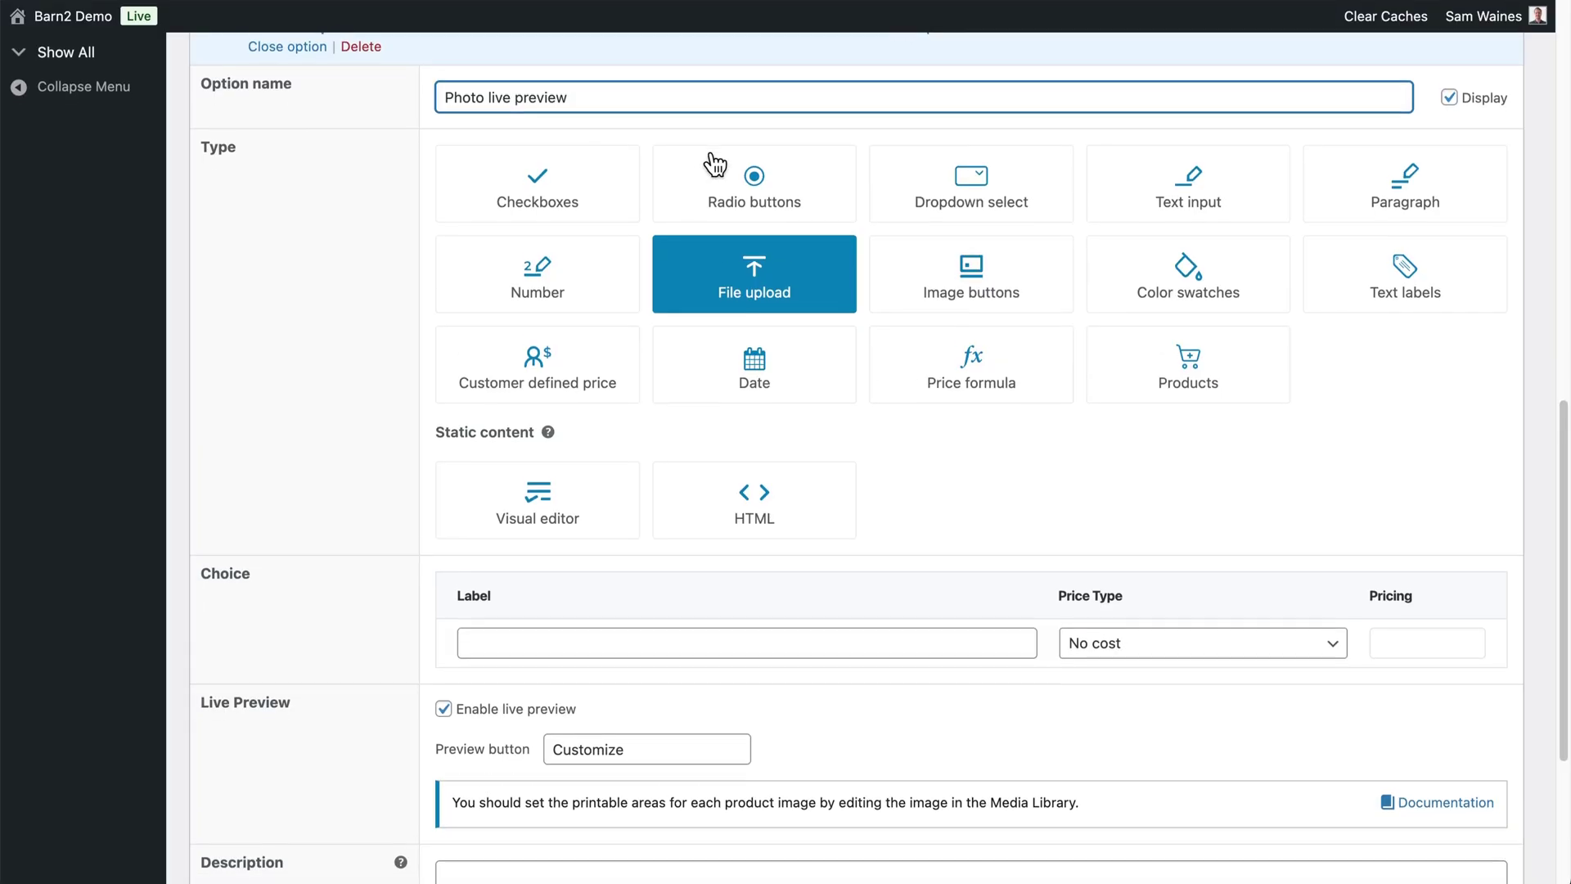
{"action": "scroll", "coordinate": [711, 162], "scroll_direction": "down", "scroll_amount": 1}
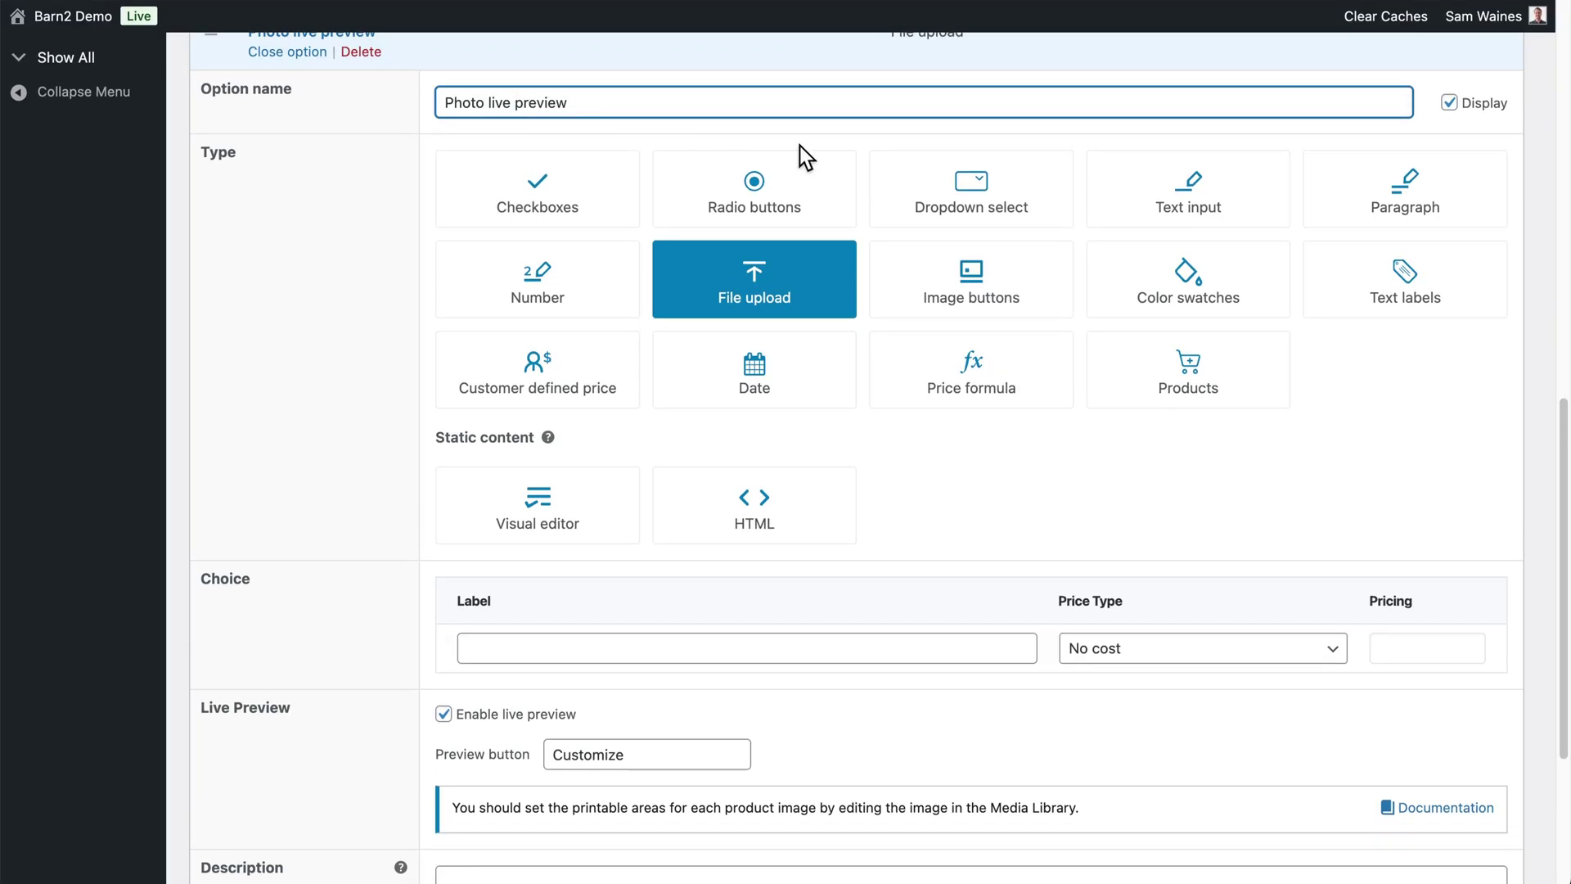
{"action": "left_click", "coordinate": [581, 646]}
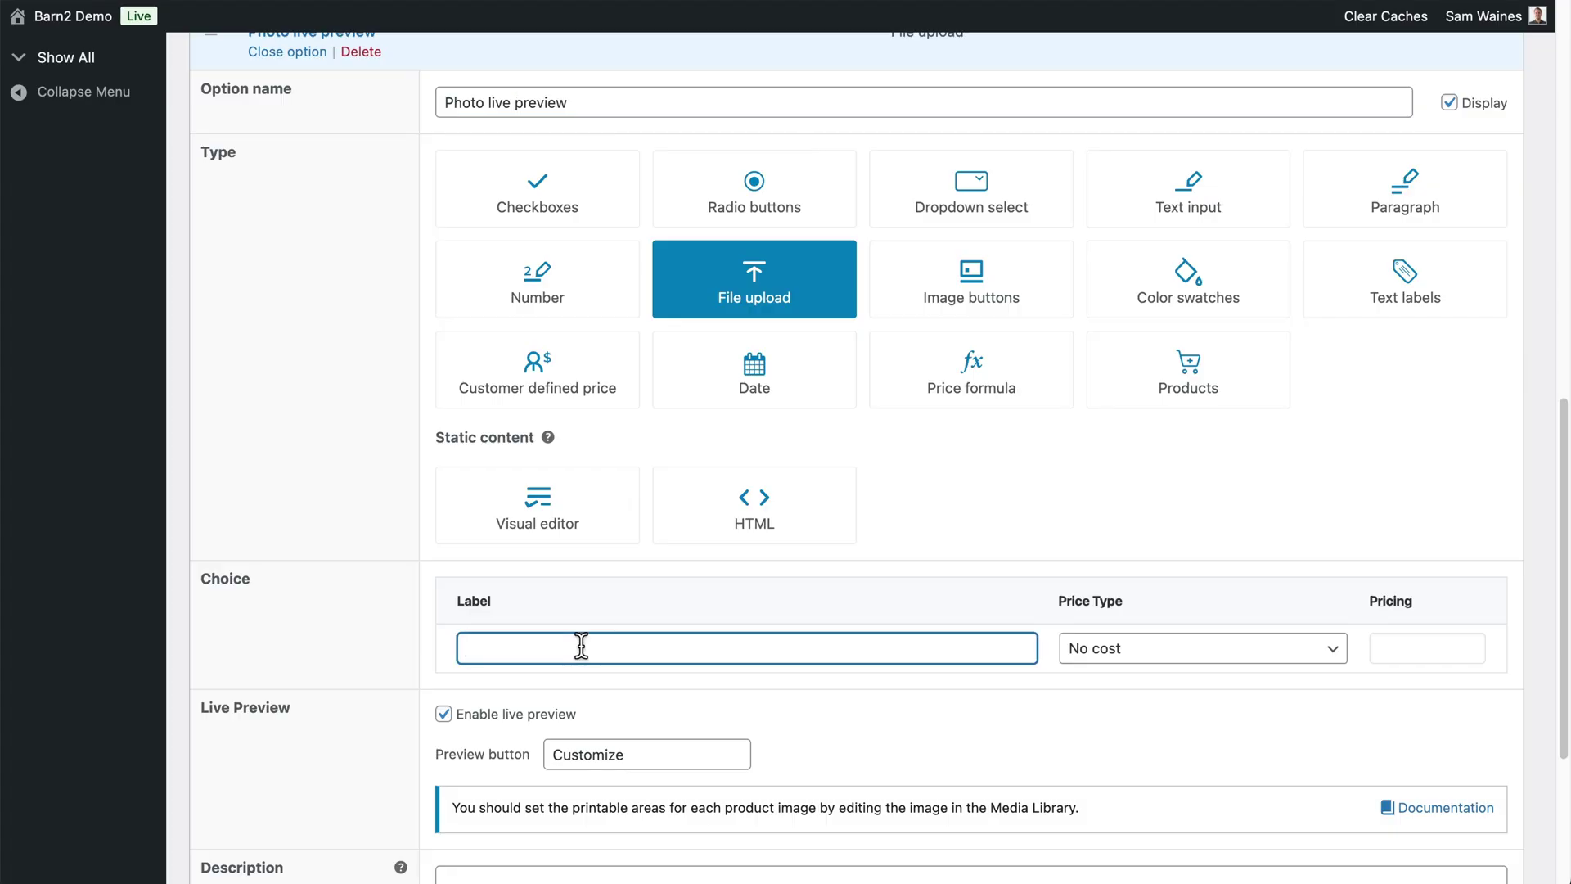
{"action": "type", "text": "Upload your image"}
{"action": "left_click", "coordinate": [1234, 649]}
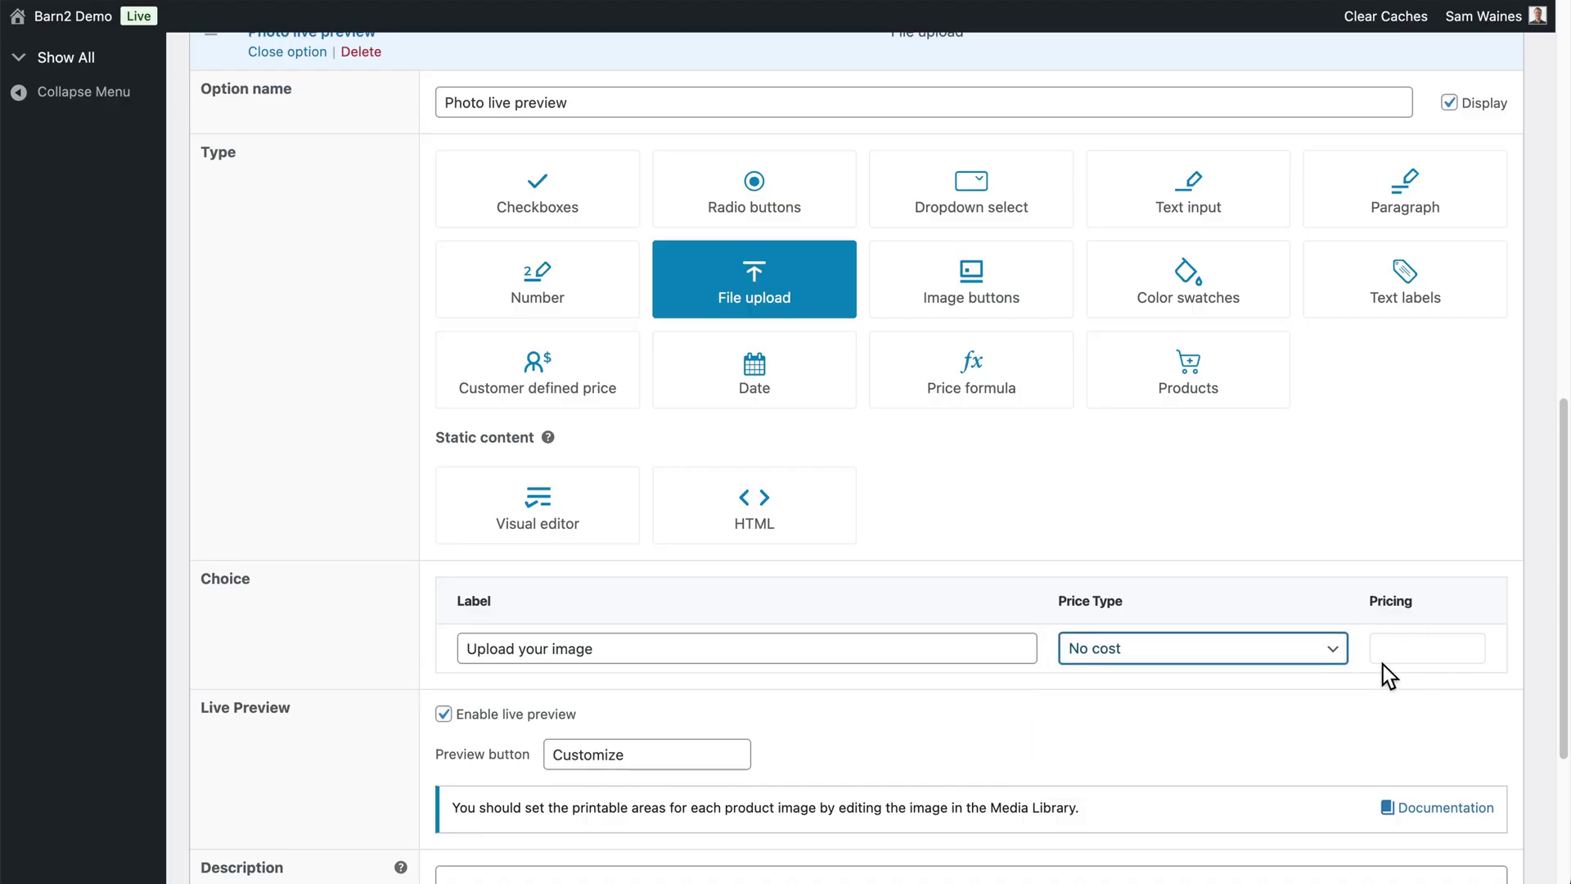
Charge a flat fee of 5.00 for the upload.
{"action": "left_click", "coordinate": [1332, 656]}
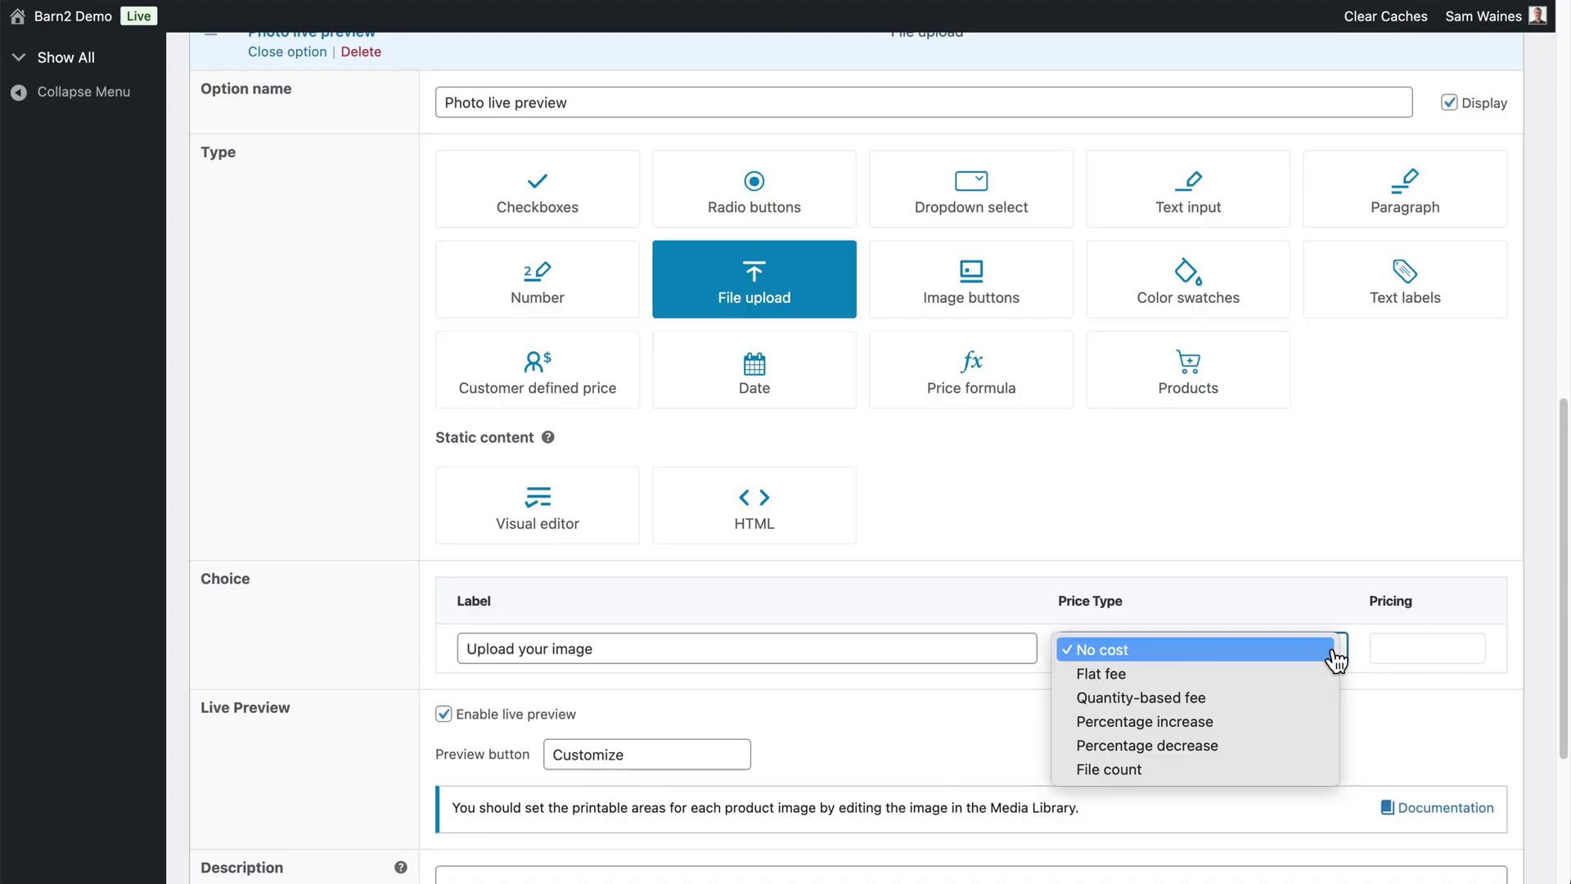
{"action": "left_click", "coordinate": [1217, 673]}
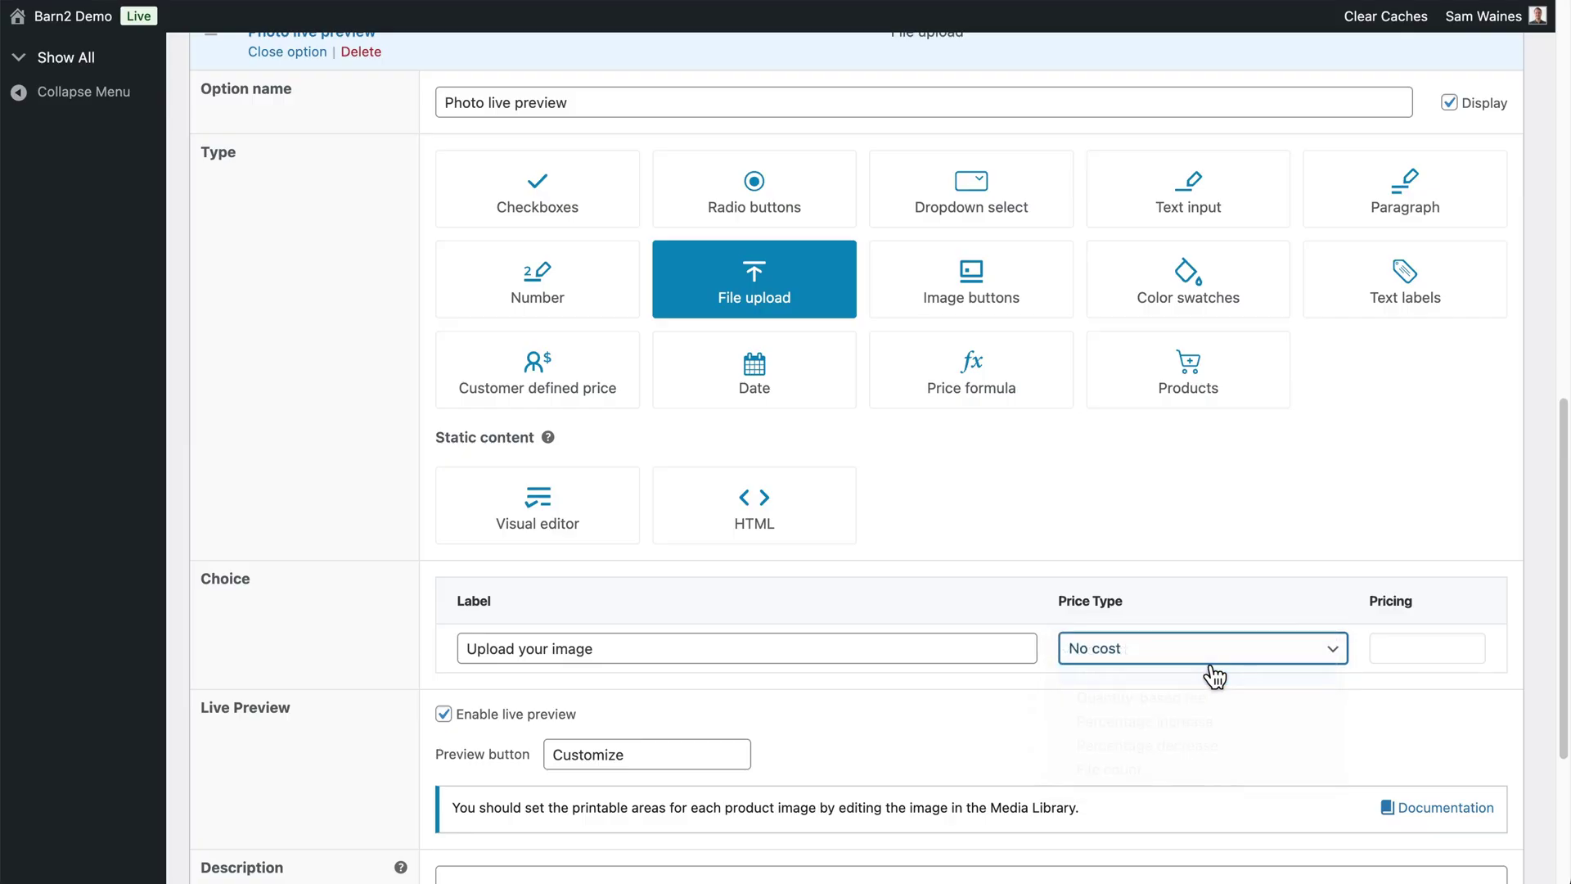
{"action": "left_click", "coordinate": [1433, 648]}
{"action": "type", "text": "5"}
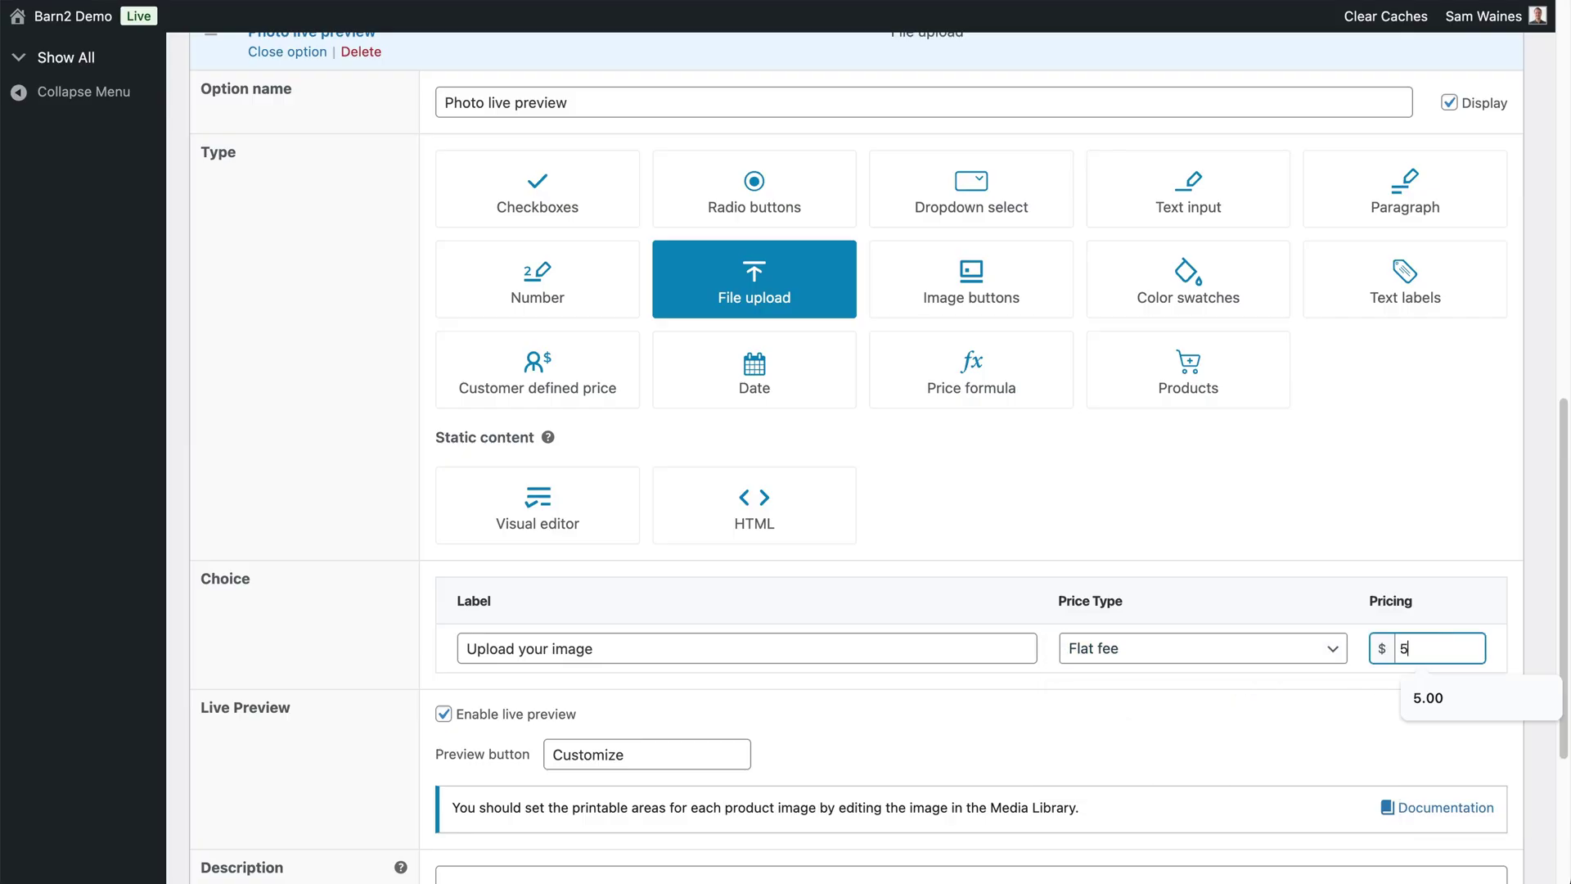
{"action": "left_click", "coordinate": [1465, 698]}
{"action": "scroll", "coordinate": [930, 723], "scroll_direction": "down", "scroll_amount": 3}
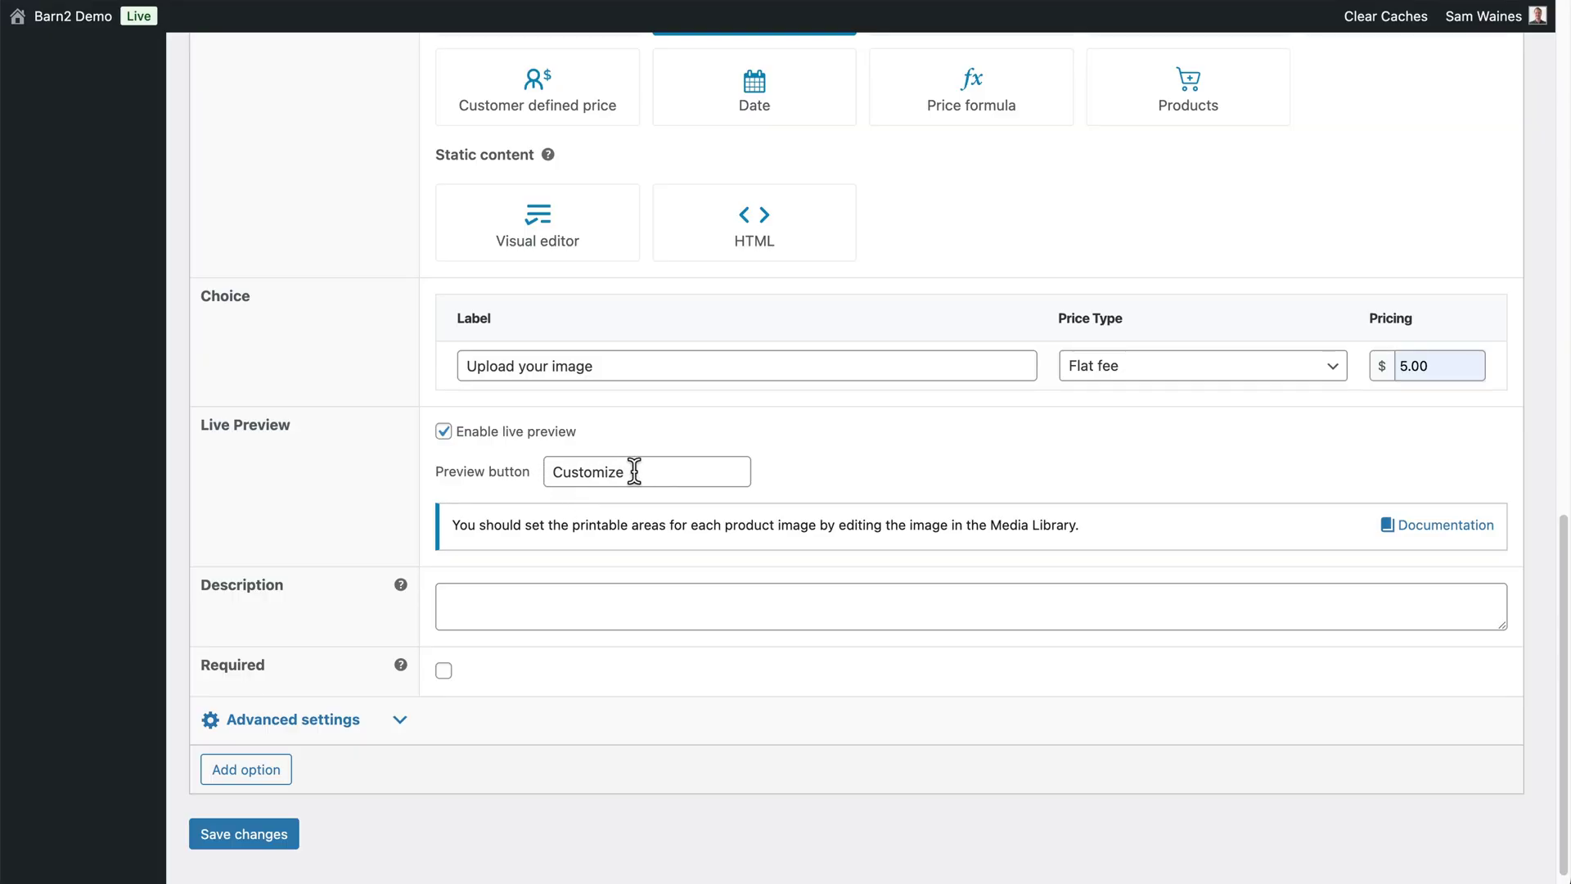
Change the preview button label to 'Edit image in live preview'.
{"action": "left_click_drag", "start_coordinate": [628, 472], "coordinate": [532, 475]}
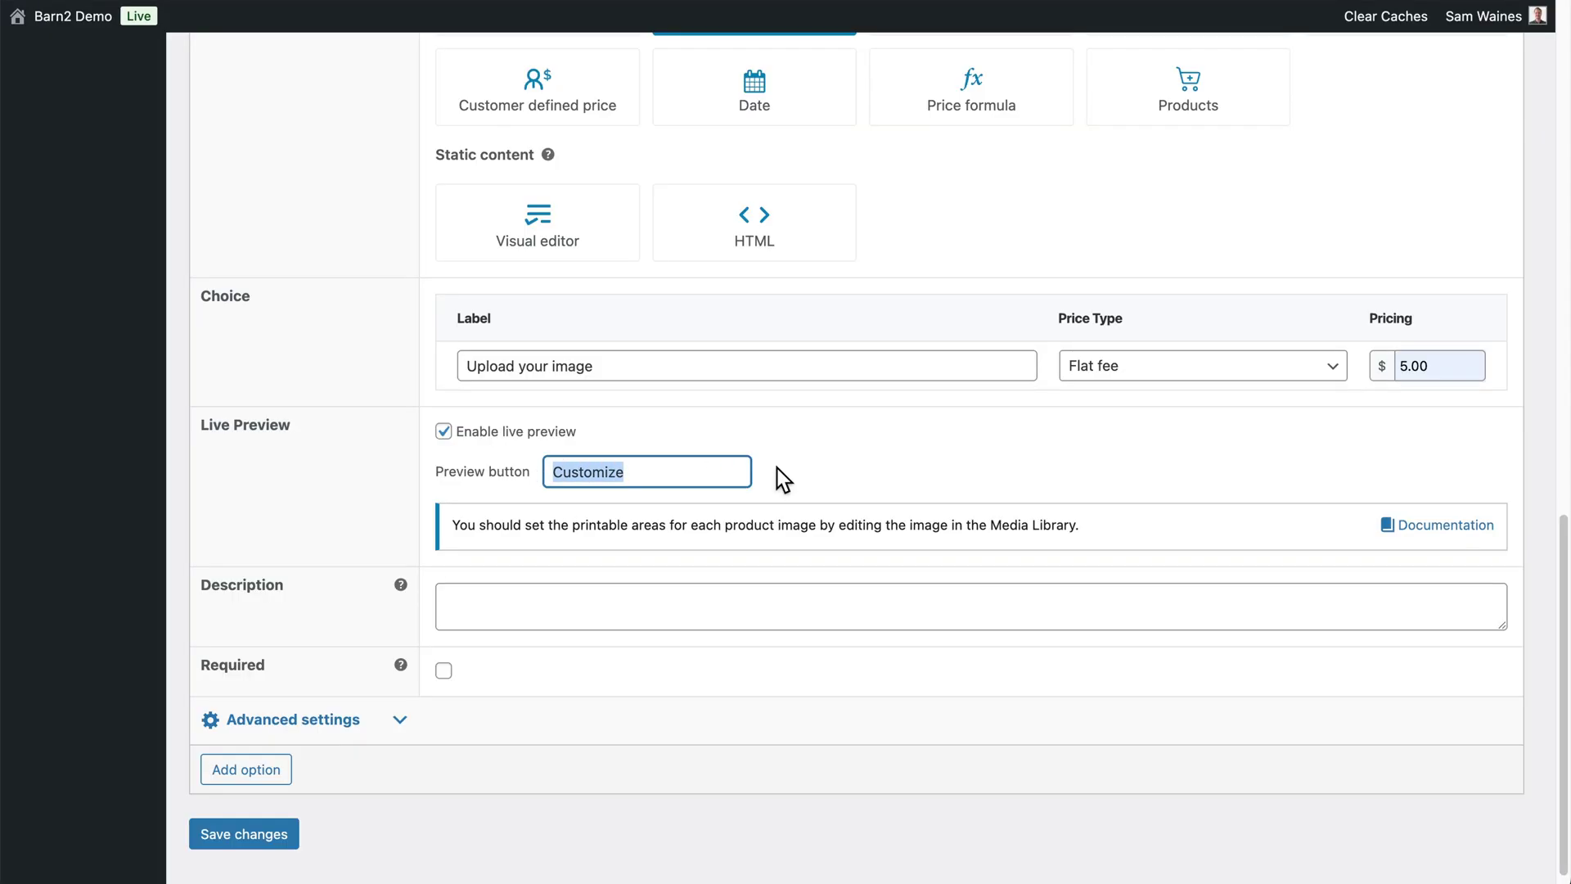
{"action": "type", "text": "Edit"}
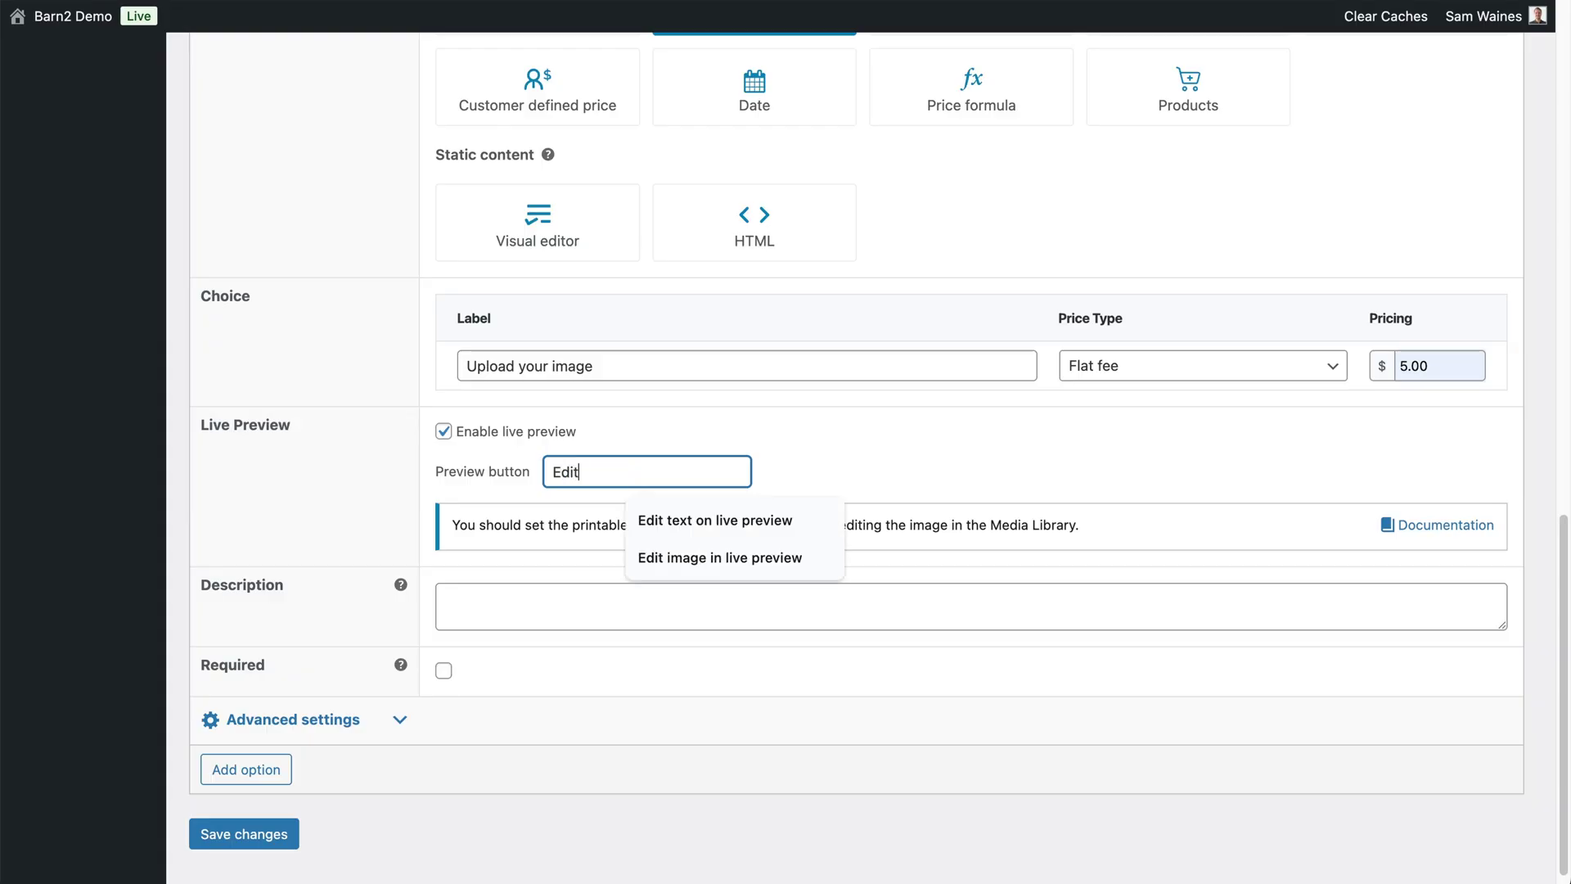
{"action": "key", "text": "Down"}
{"action": "key", "text": "Down"}
{"action": "key", "text": "Return"}
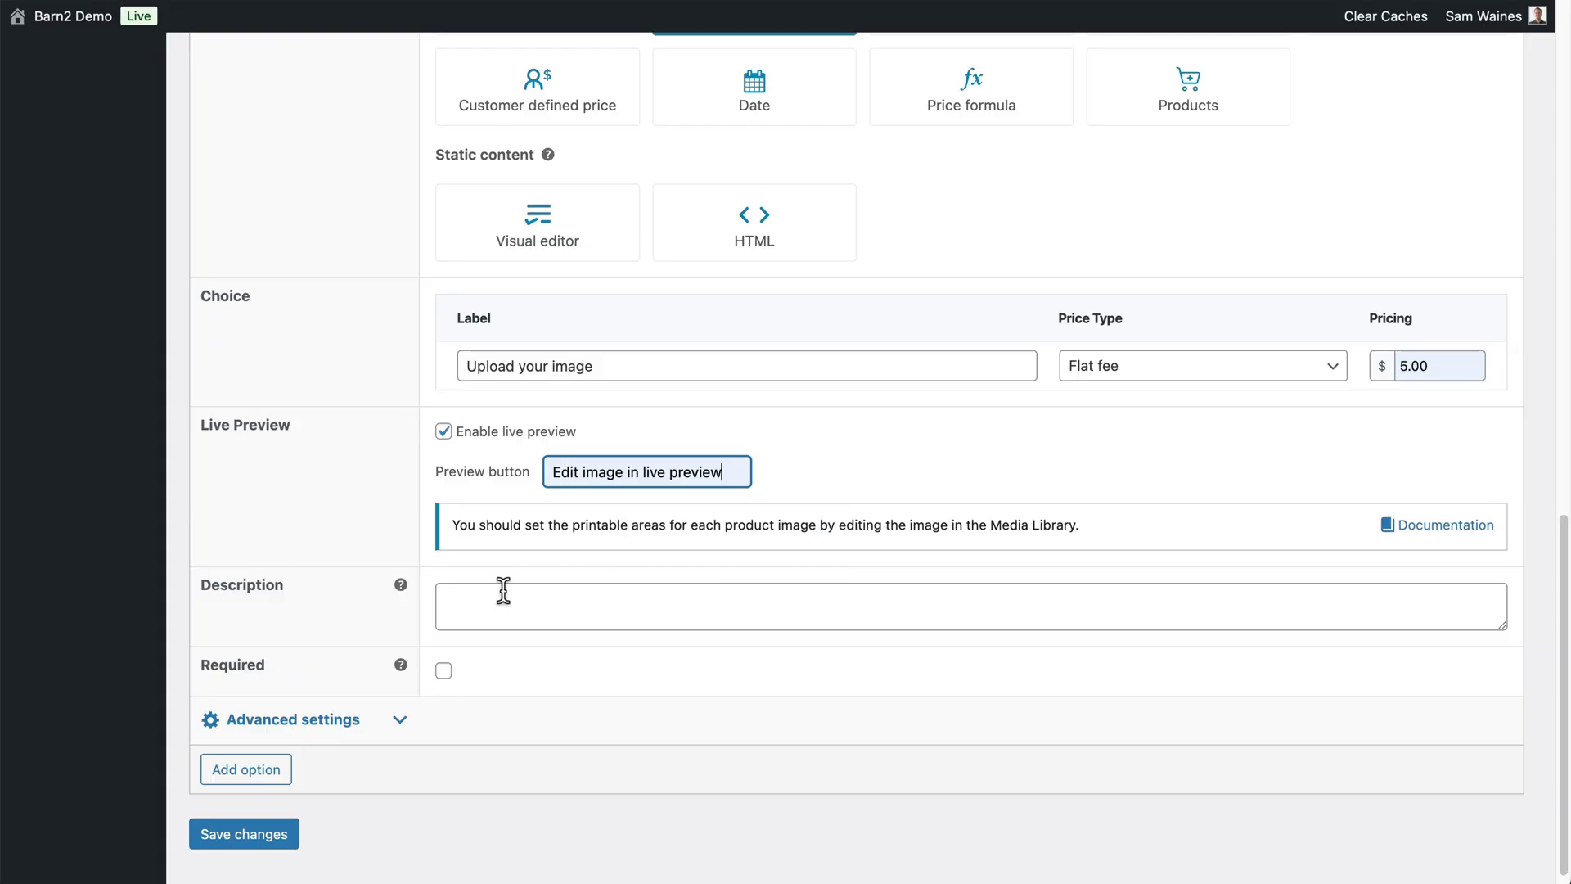
Add upload instructions in the description, mark the option required, and save.
{"action": "left_click", "coordinate": [503, 589]}
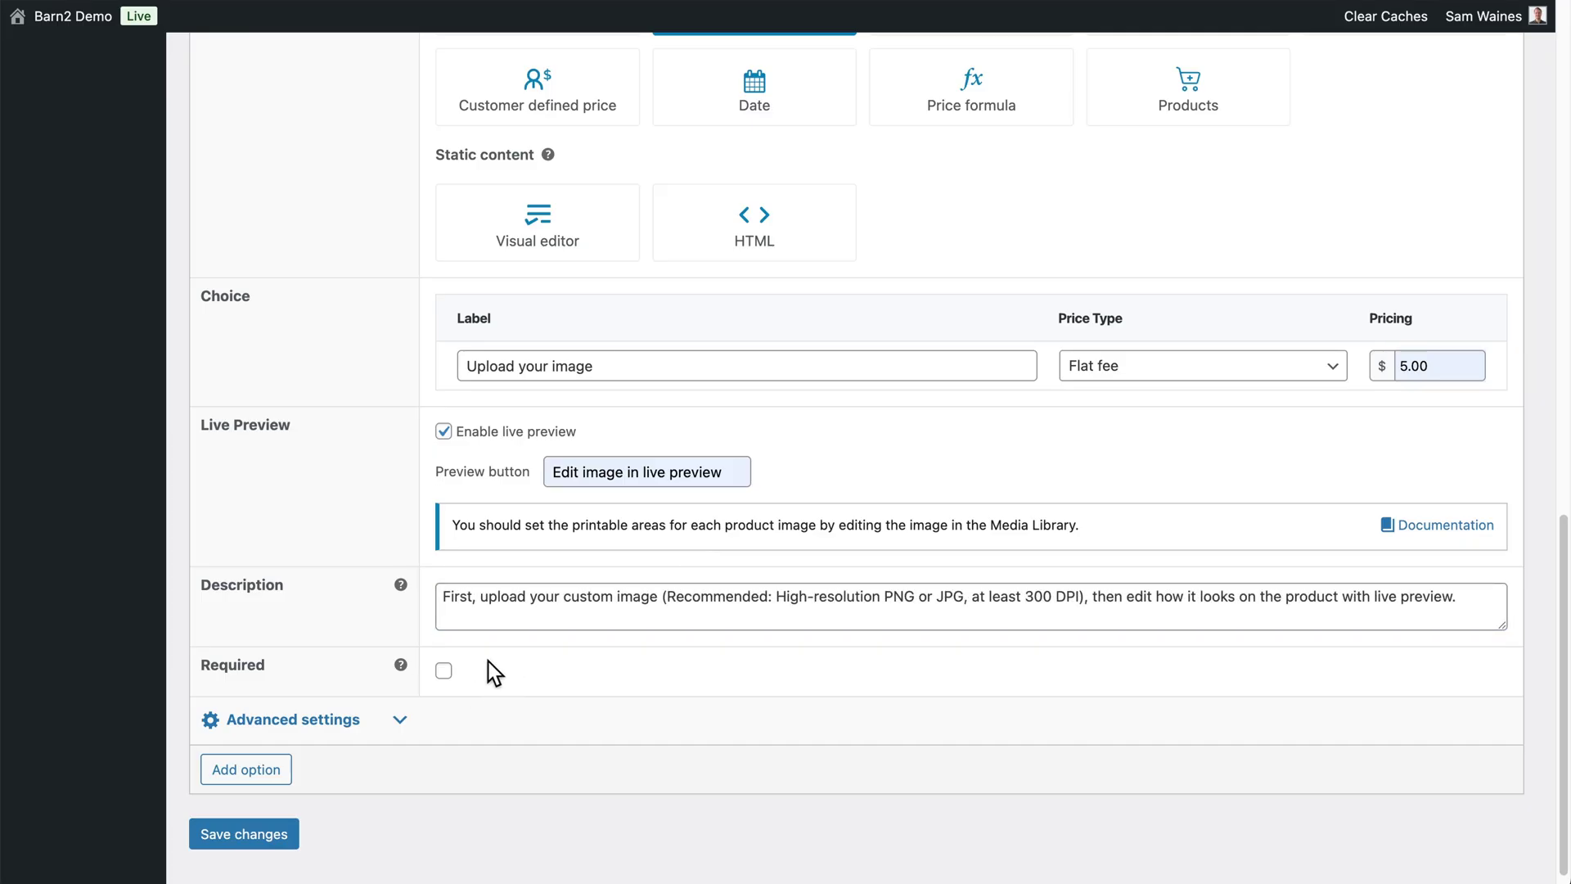
{"action": "left_click", "coordinate": [444, 671]}
{"action": "left_click", "coordinate": [269, 844]}
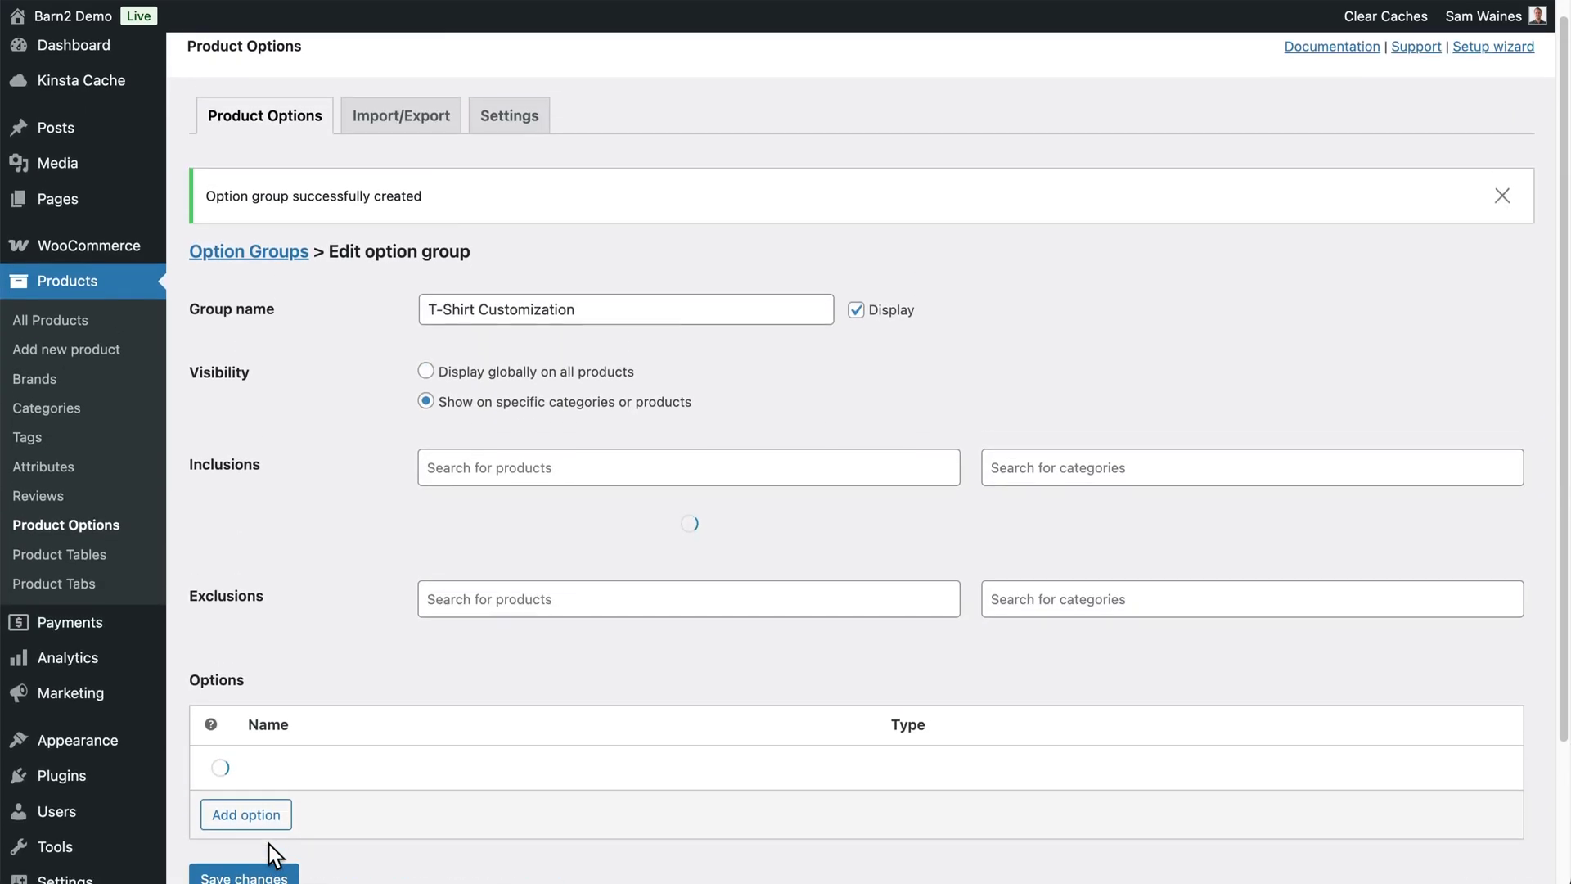
In the upload's advanced settings, set maximum file size 10 MB and maximum 3 files.
{"action": "scroll", "coordinate": [527, 587], "scroll_direction": "down", "scroll_amount": 5}
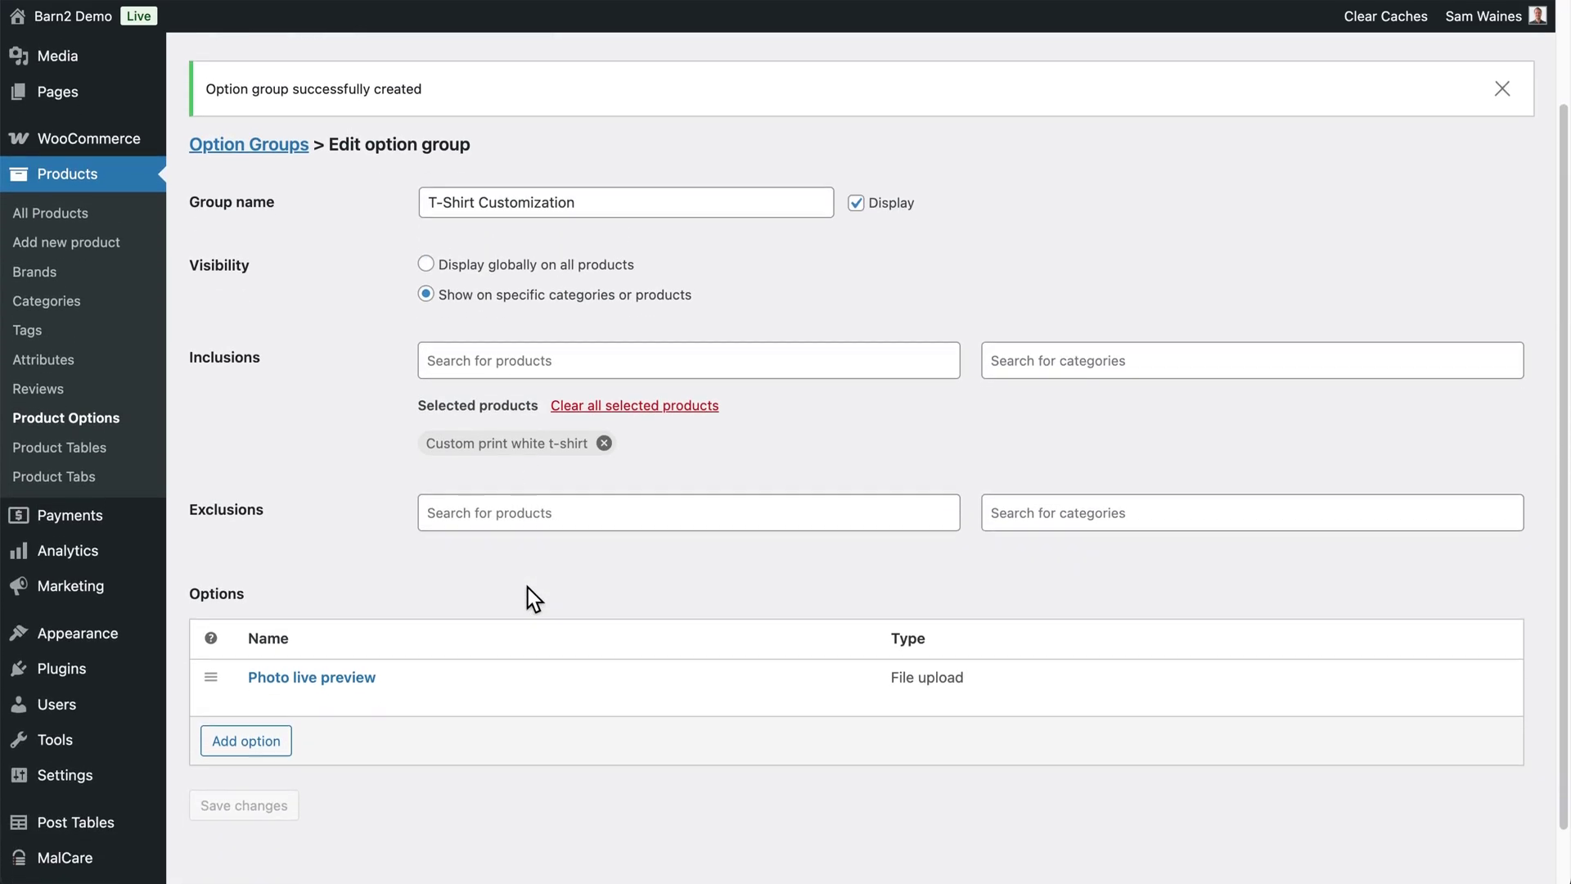
{"action": "left_click", "coordinate": [302, 635]}
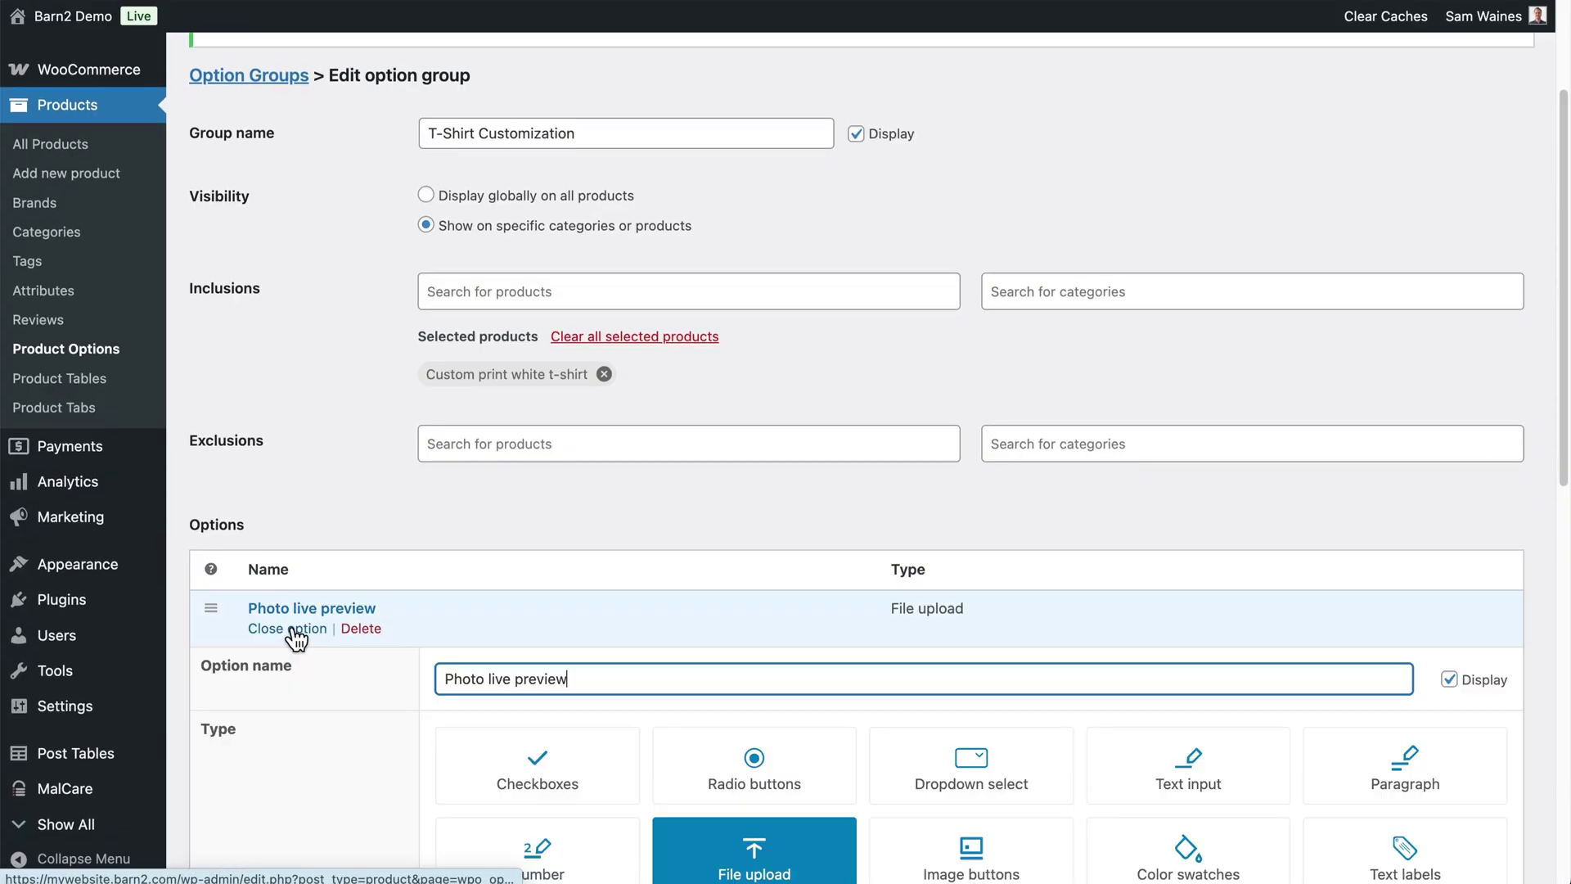
{"action": "scroll", "coordinate": [393, 635], "scroll_direction": "down", "scroll_amount": 20}
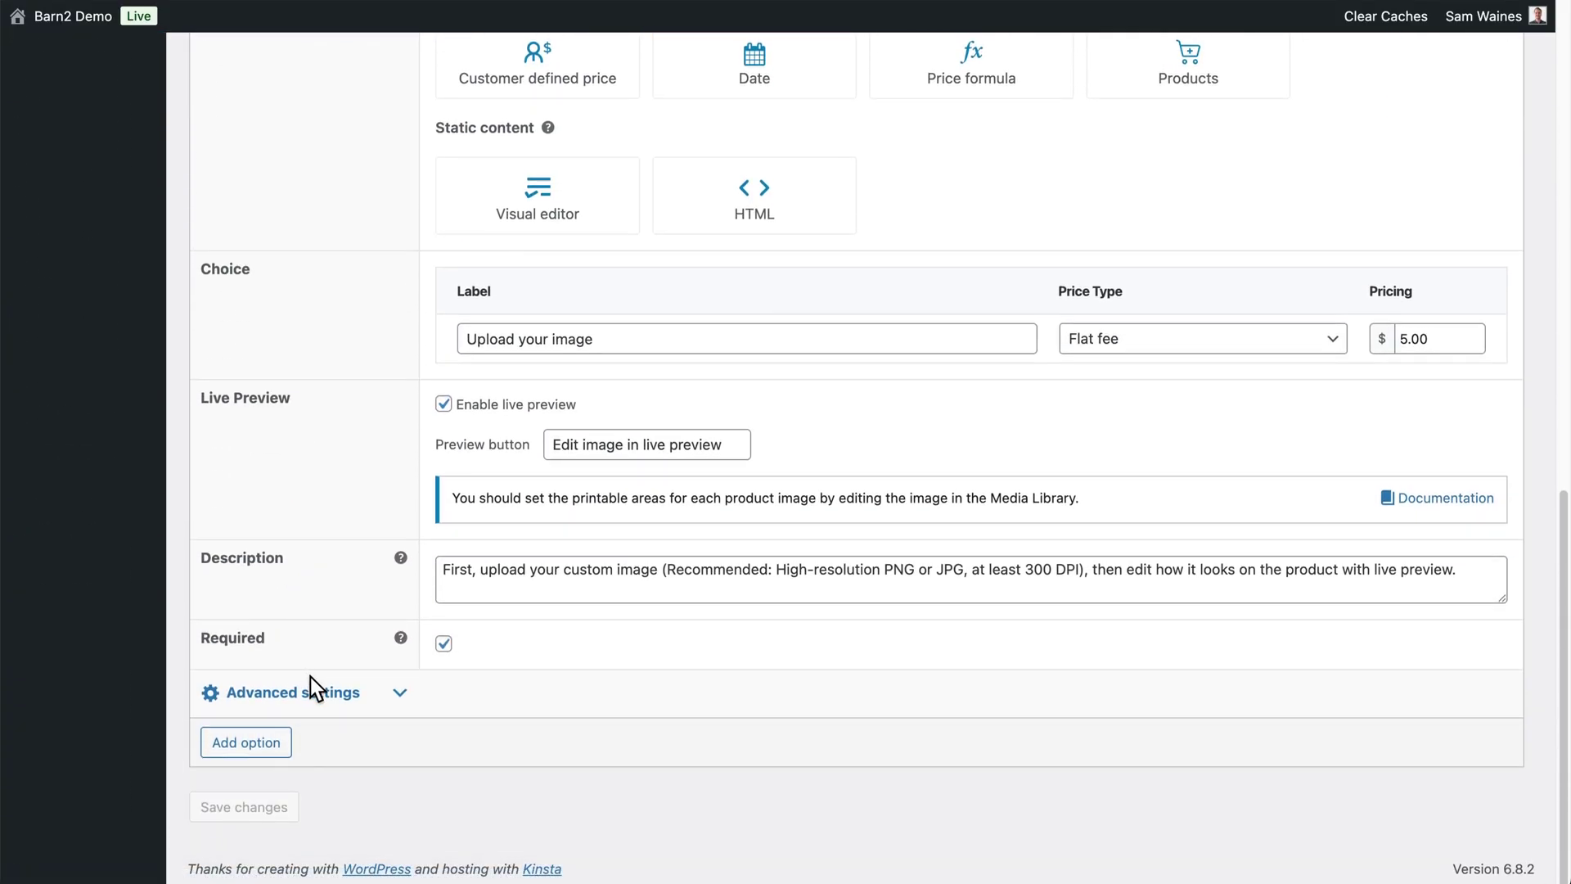
{"action": "left_click", "coordinate": [382, 693]}
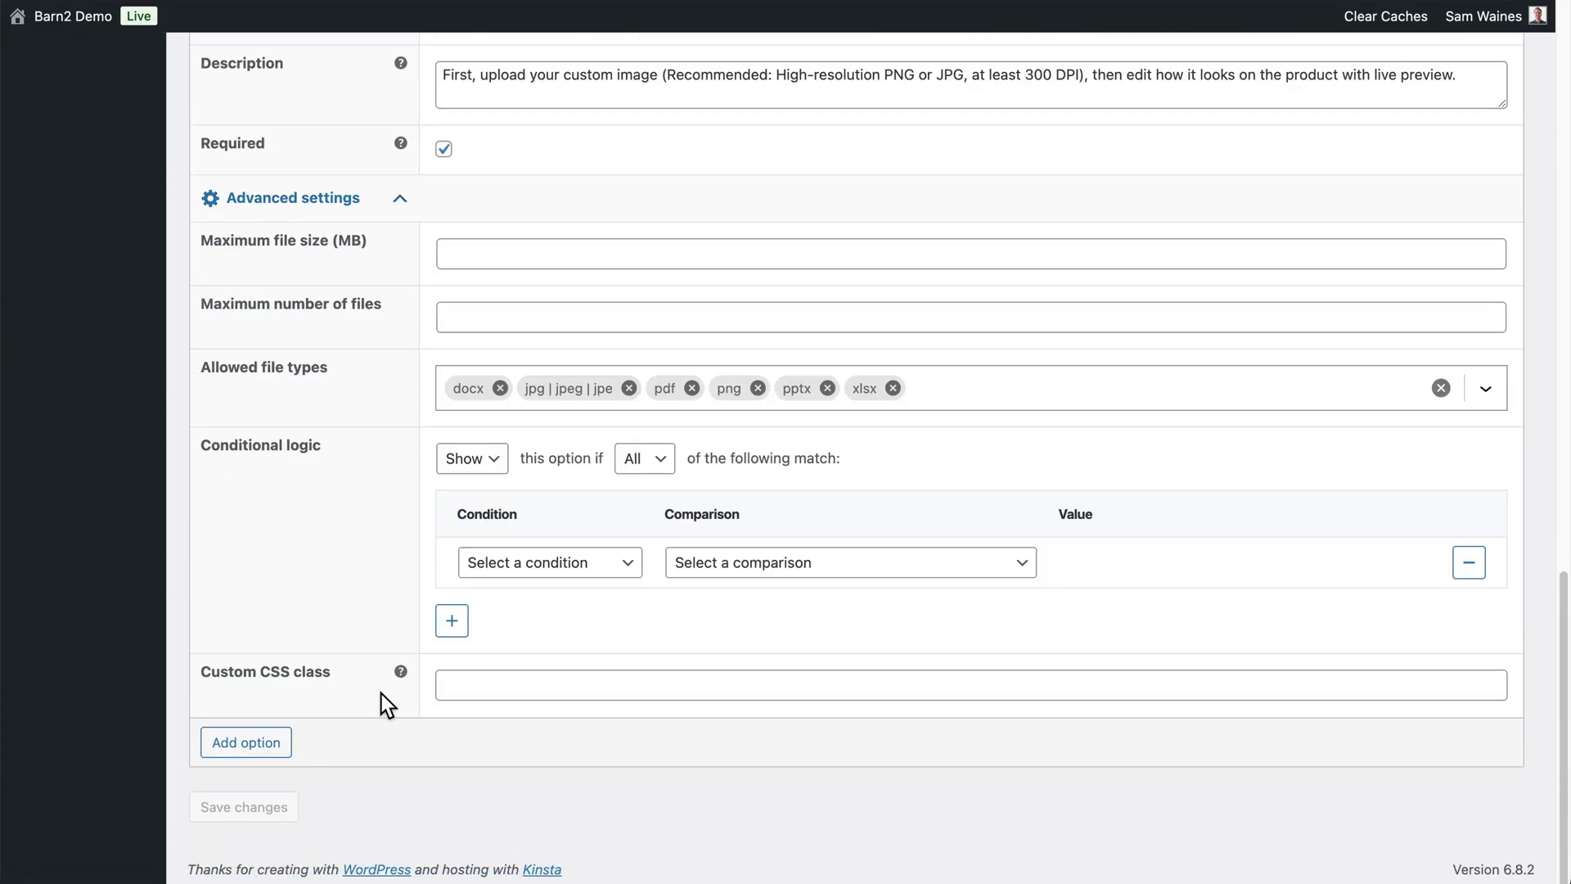
{"action": "left_click", "coordinate": [495, 259]}
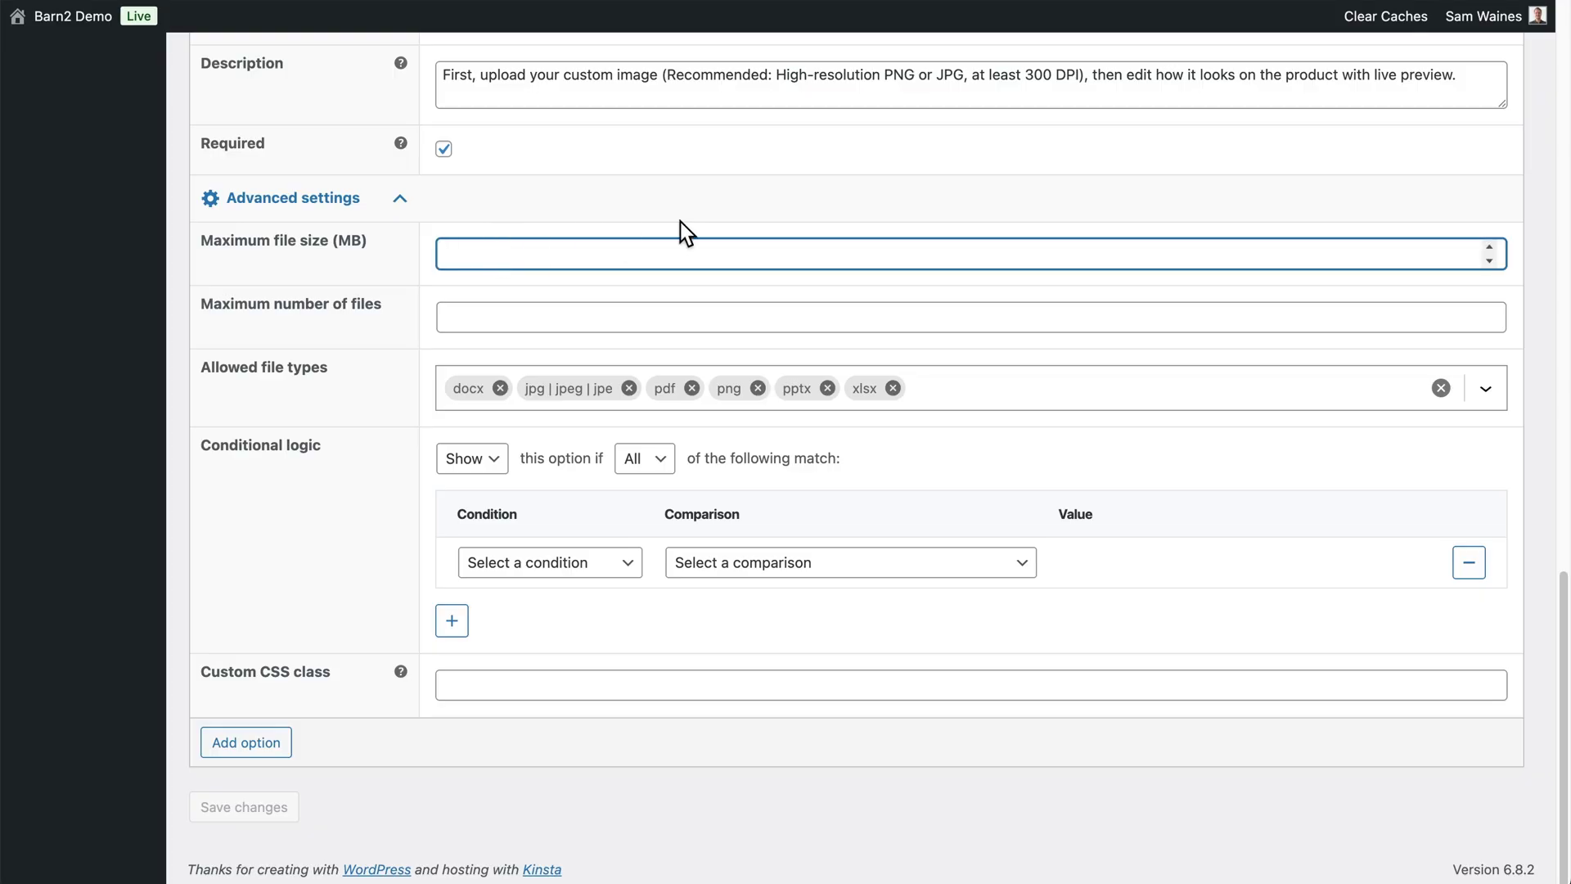
{"action": "type", "text": "10"}
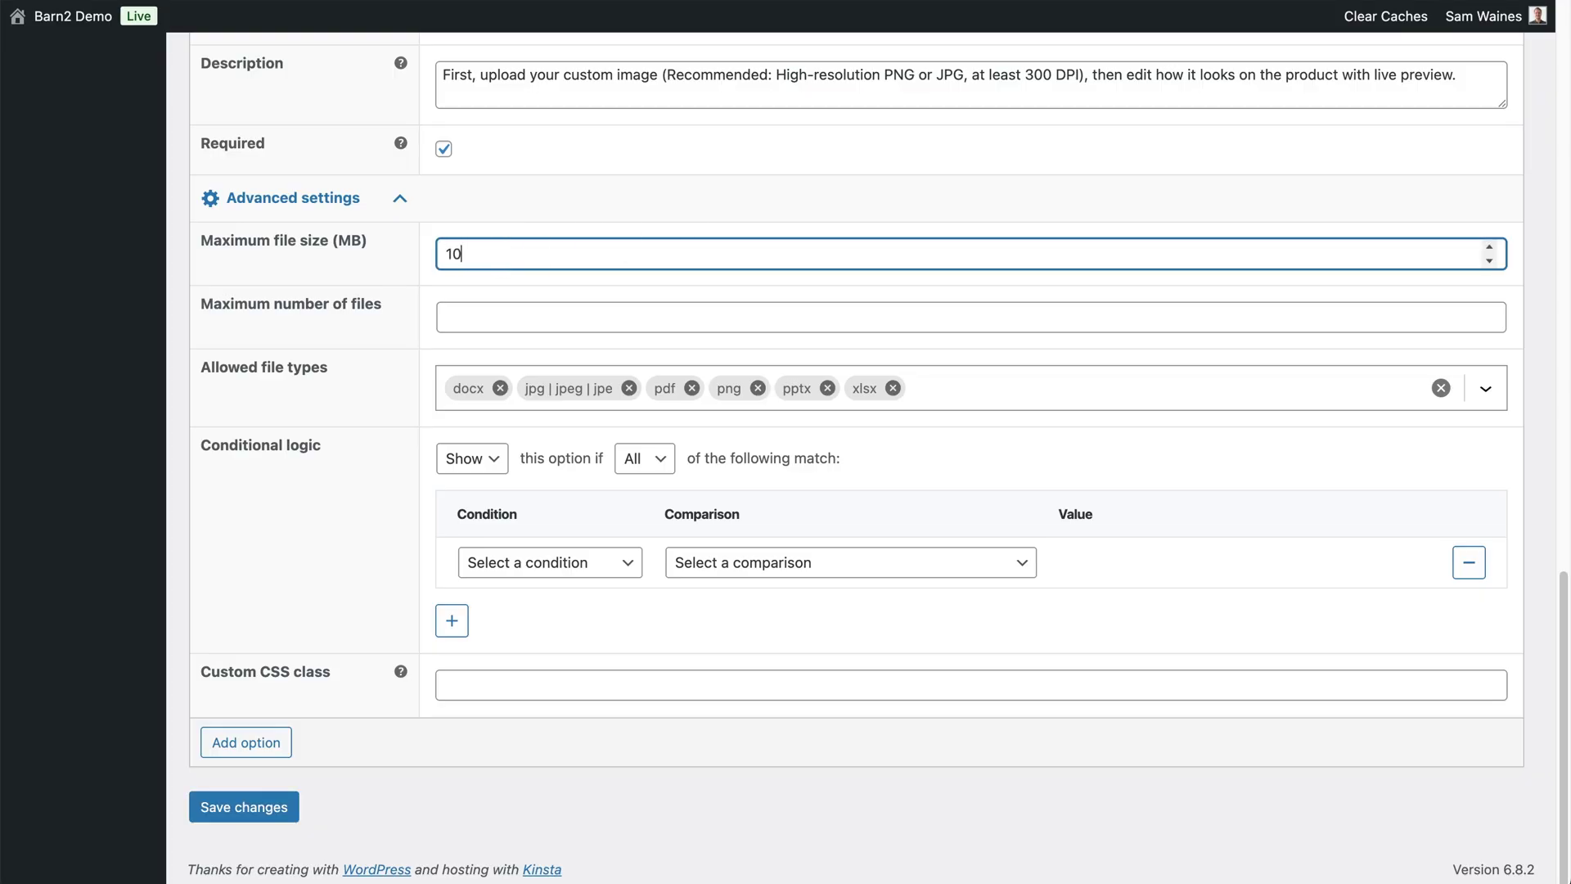
{"action": "left_click", "coordinate": [527, 309]}
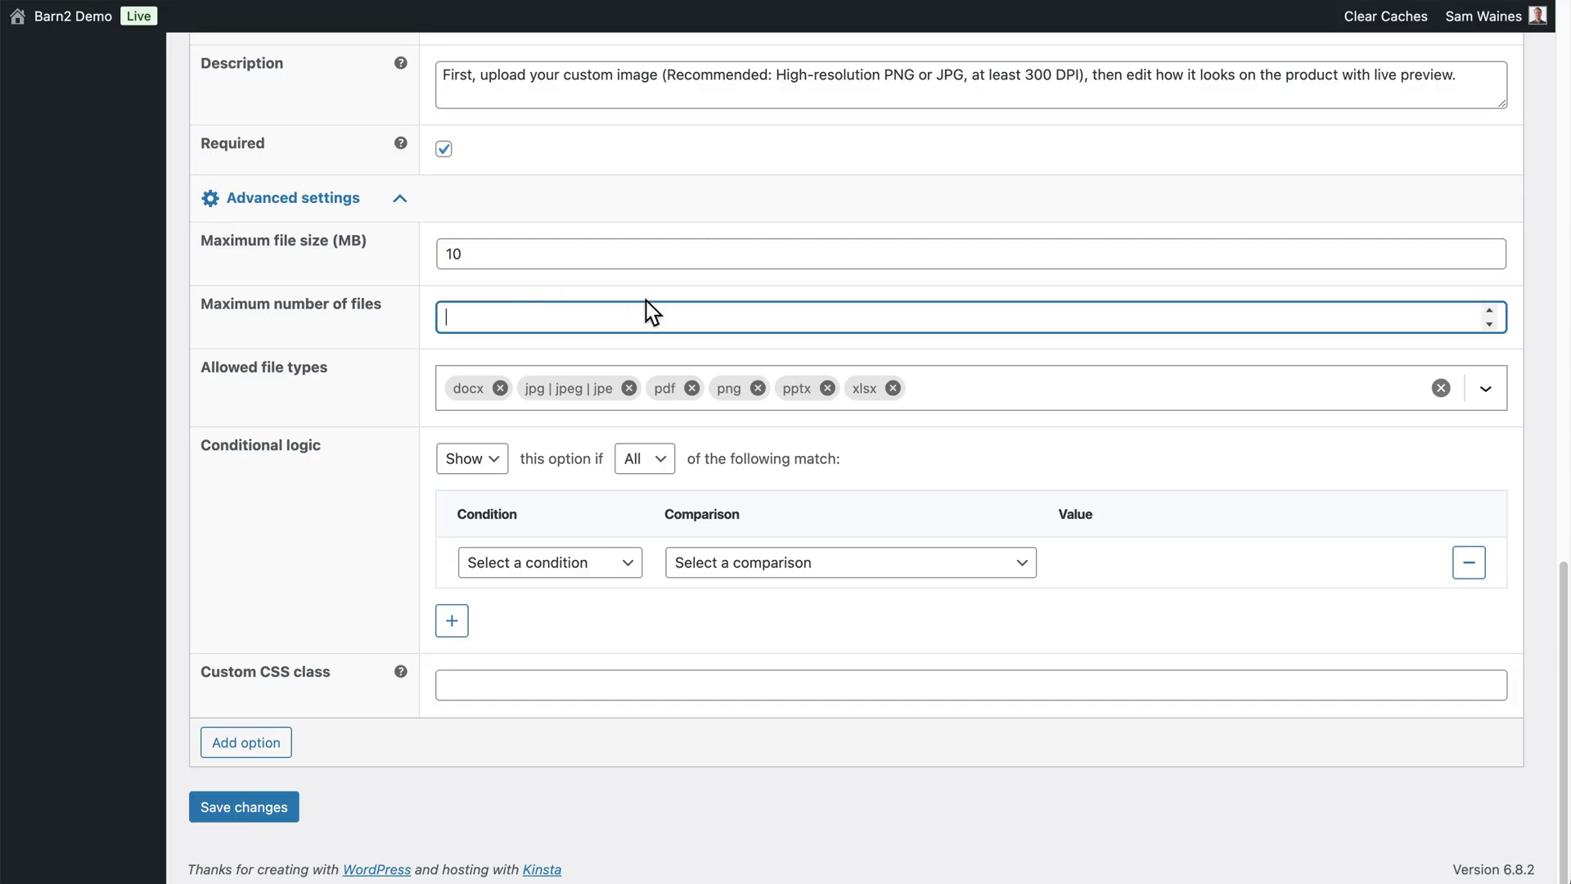
{"action": "type", "text": "1"}
{"action": "key", "text": "BackSpace"}
{"action": "type", "text": "3"}
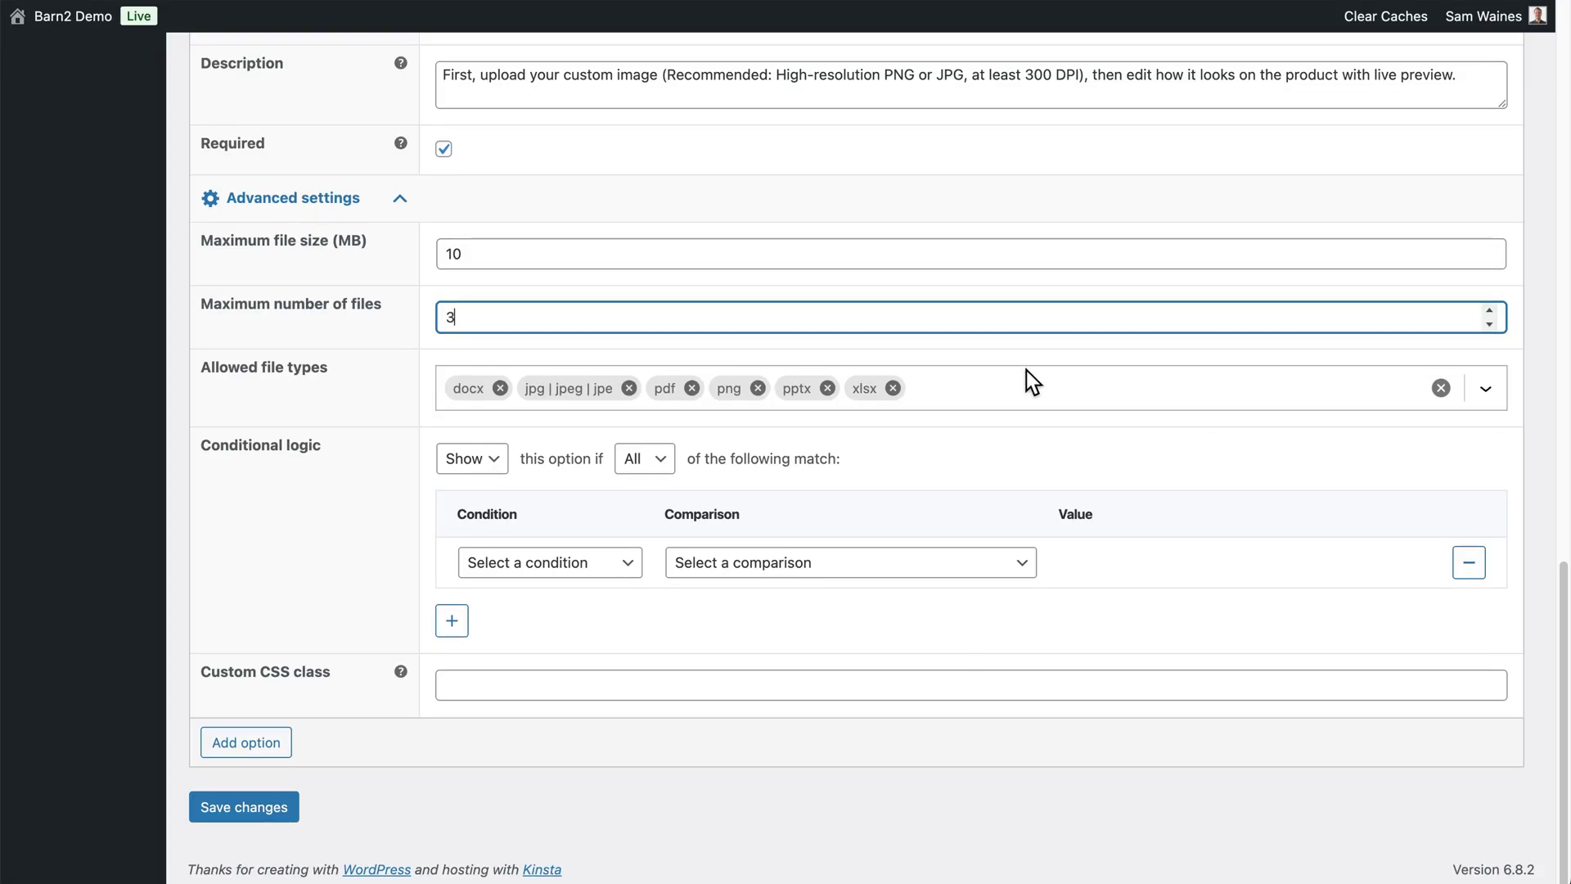
Limit allowed file types to jpg, png and webp, then save.
{"action": "left_click", "coordinate": [500, 388]}
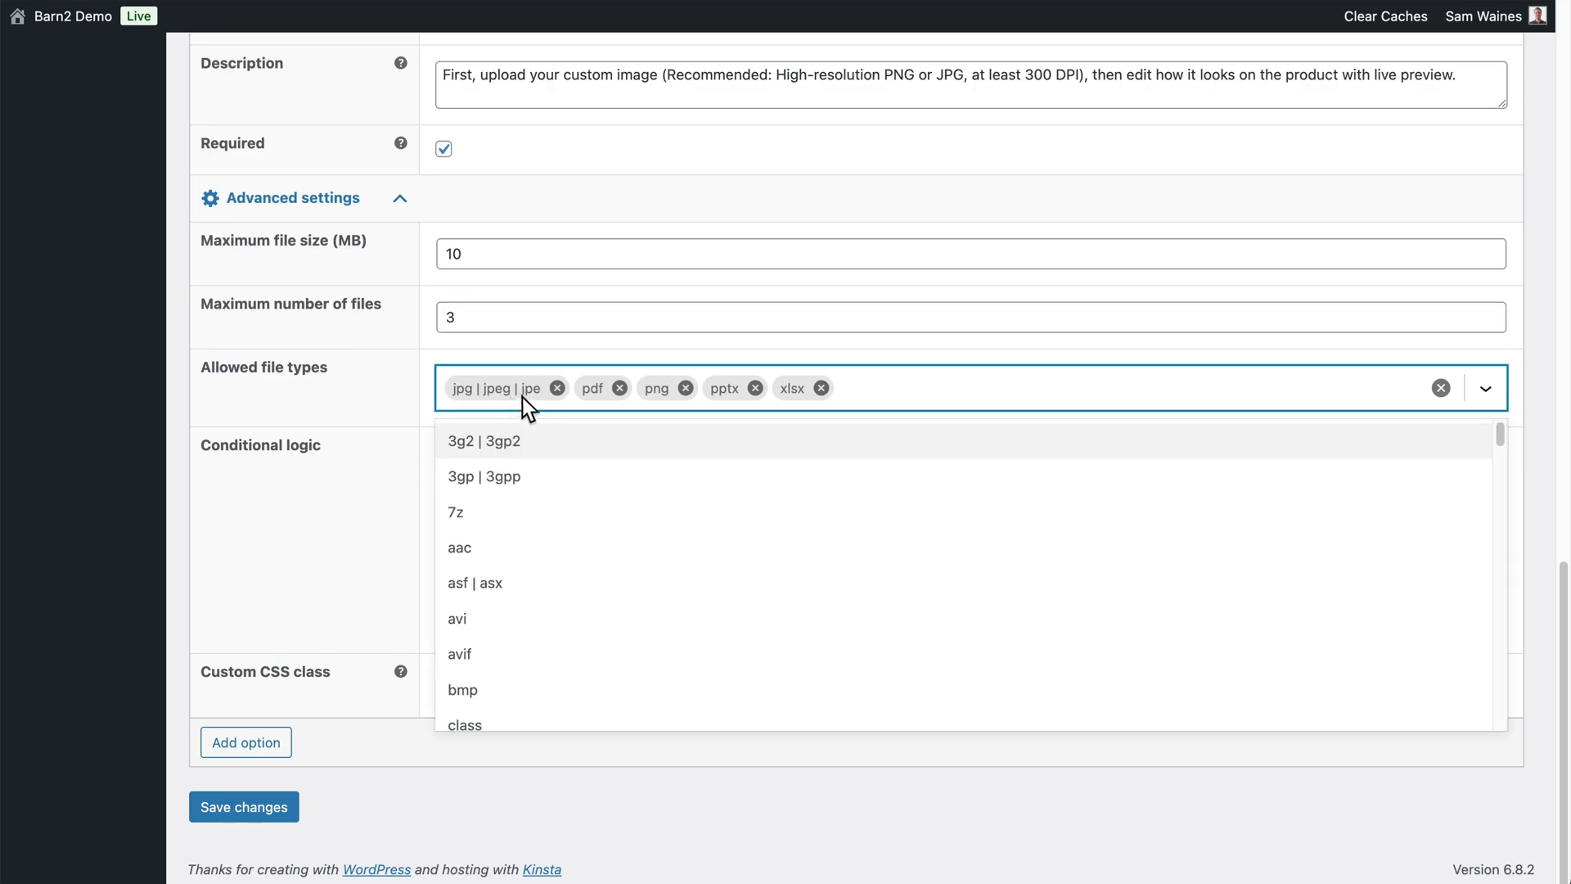
{"action": "left_click", "coordinate": [620, 388]}
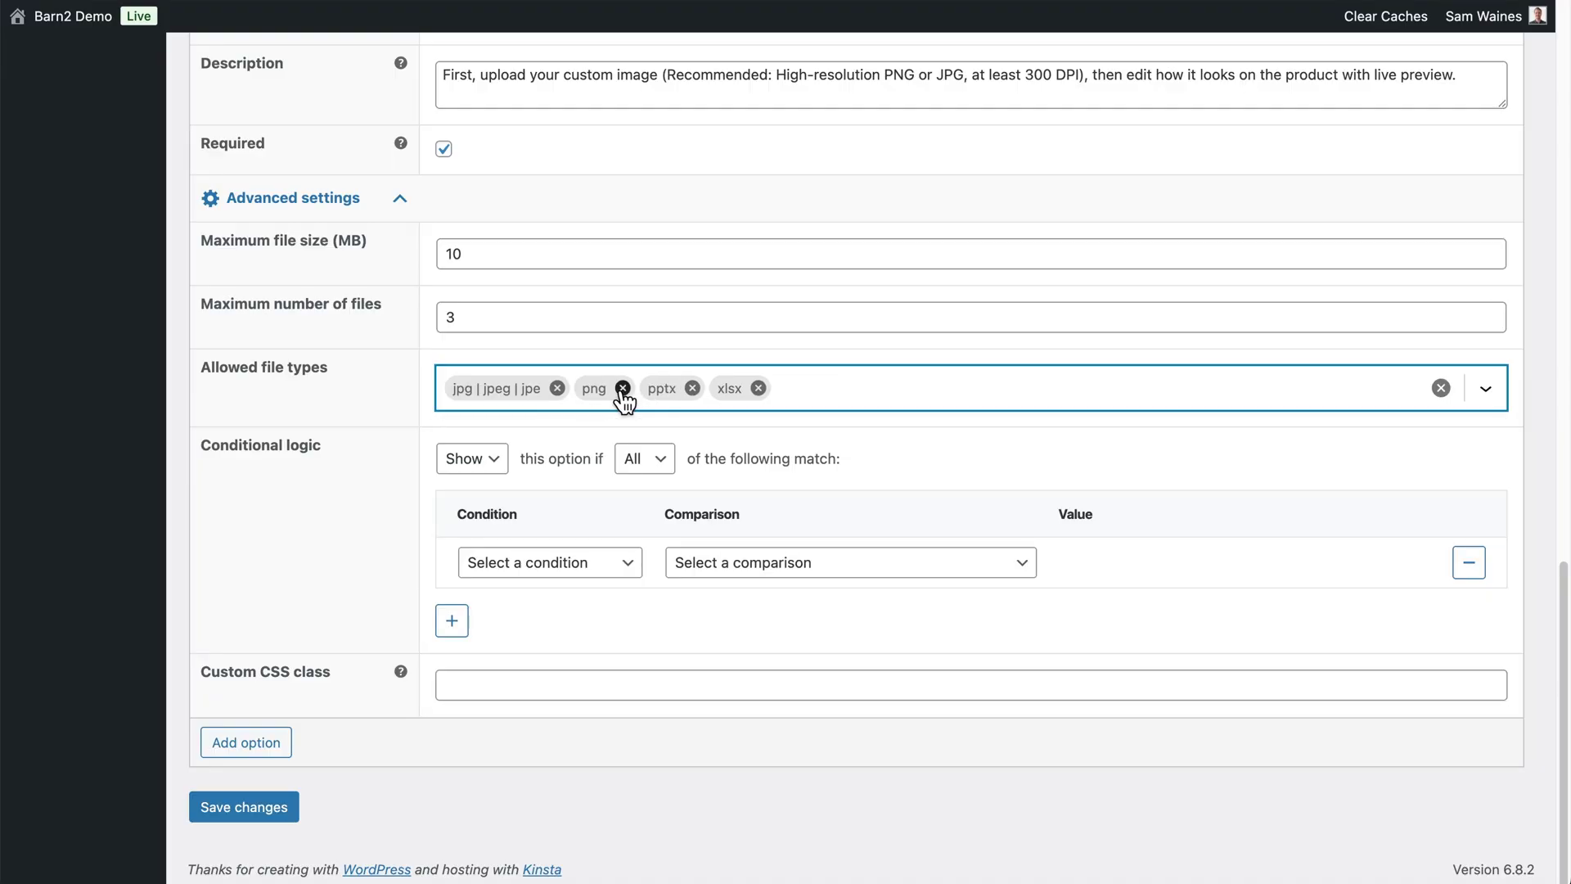
{"action": "left_click", "coordinate": [692, 388]}
{"action": "left_click", "coordinate": [693, 390]}
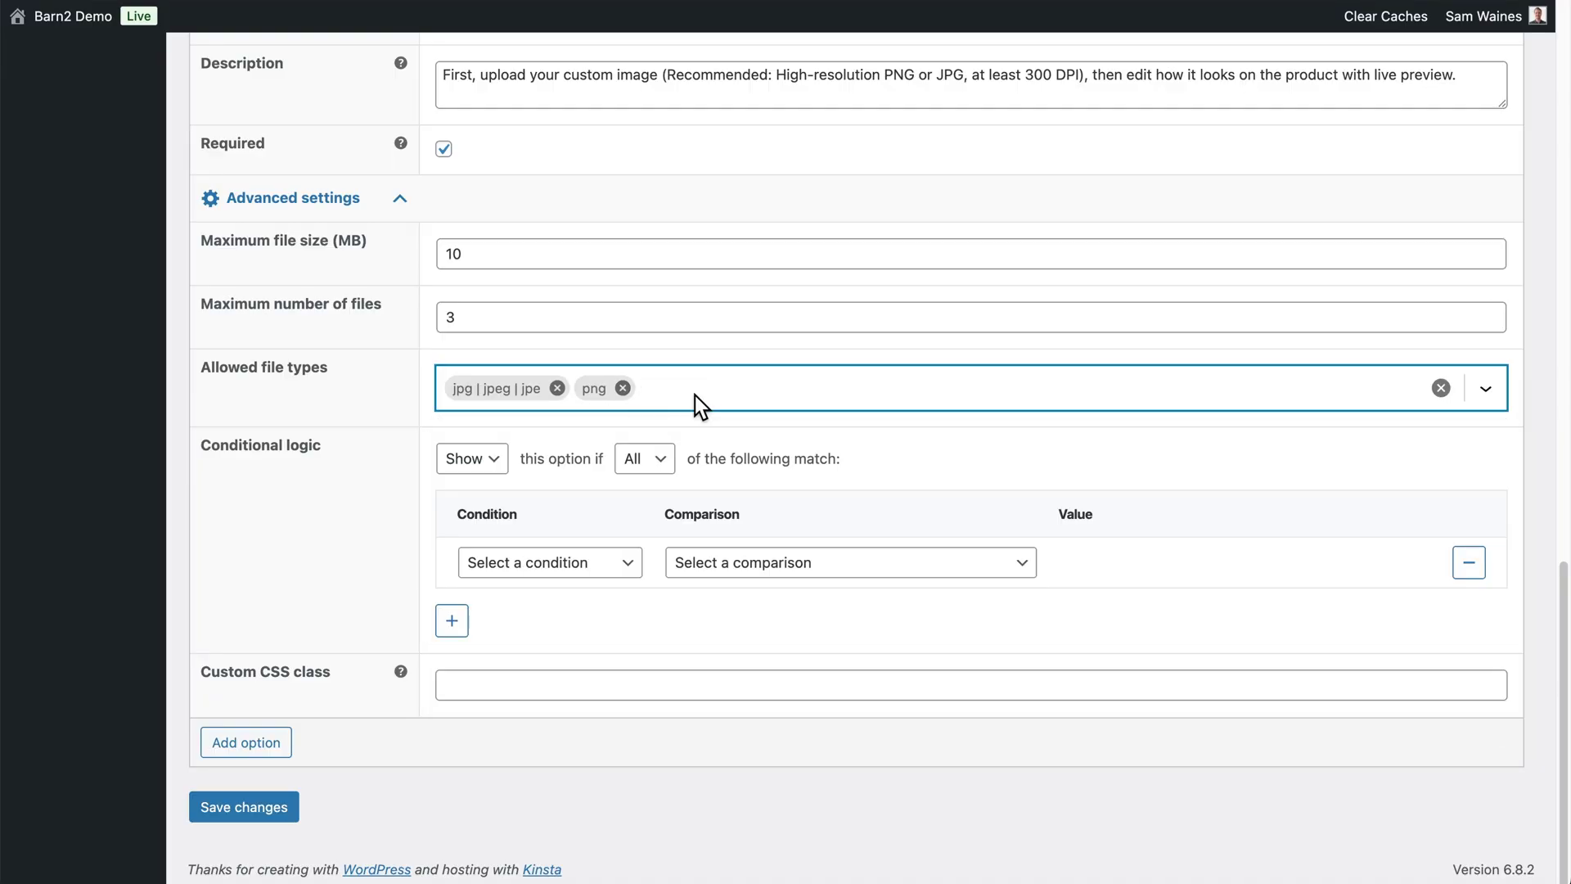
{"action": "left_click", "coordinate": [755, 393]}
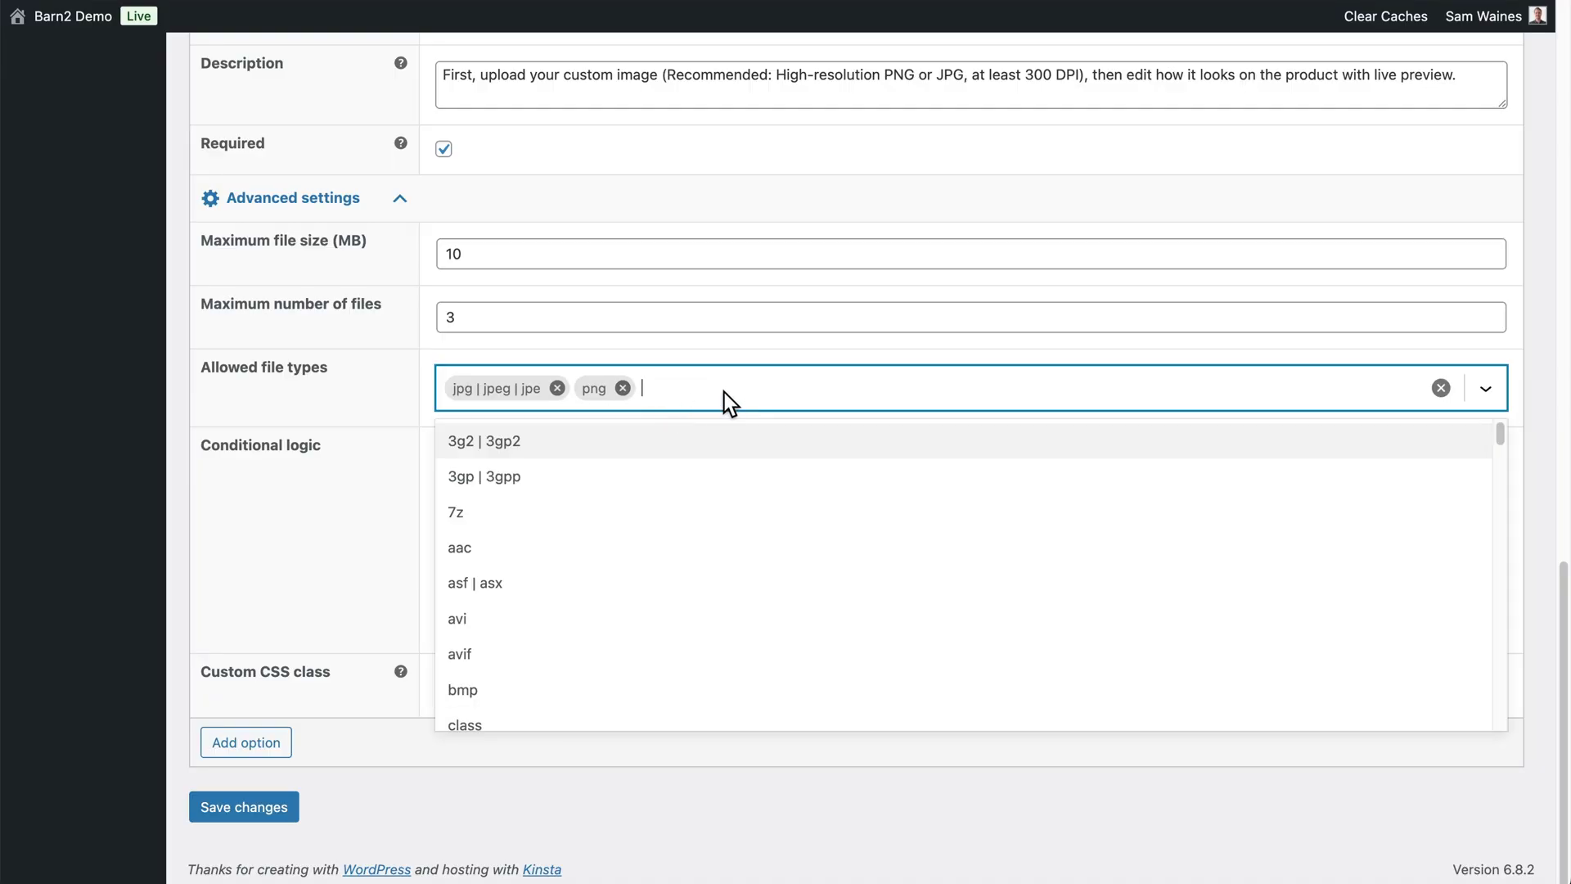
{"action": "type", "text": "we"}
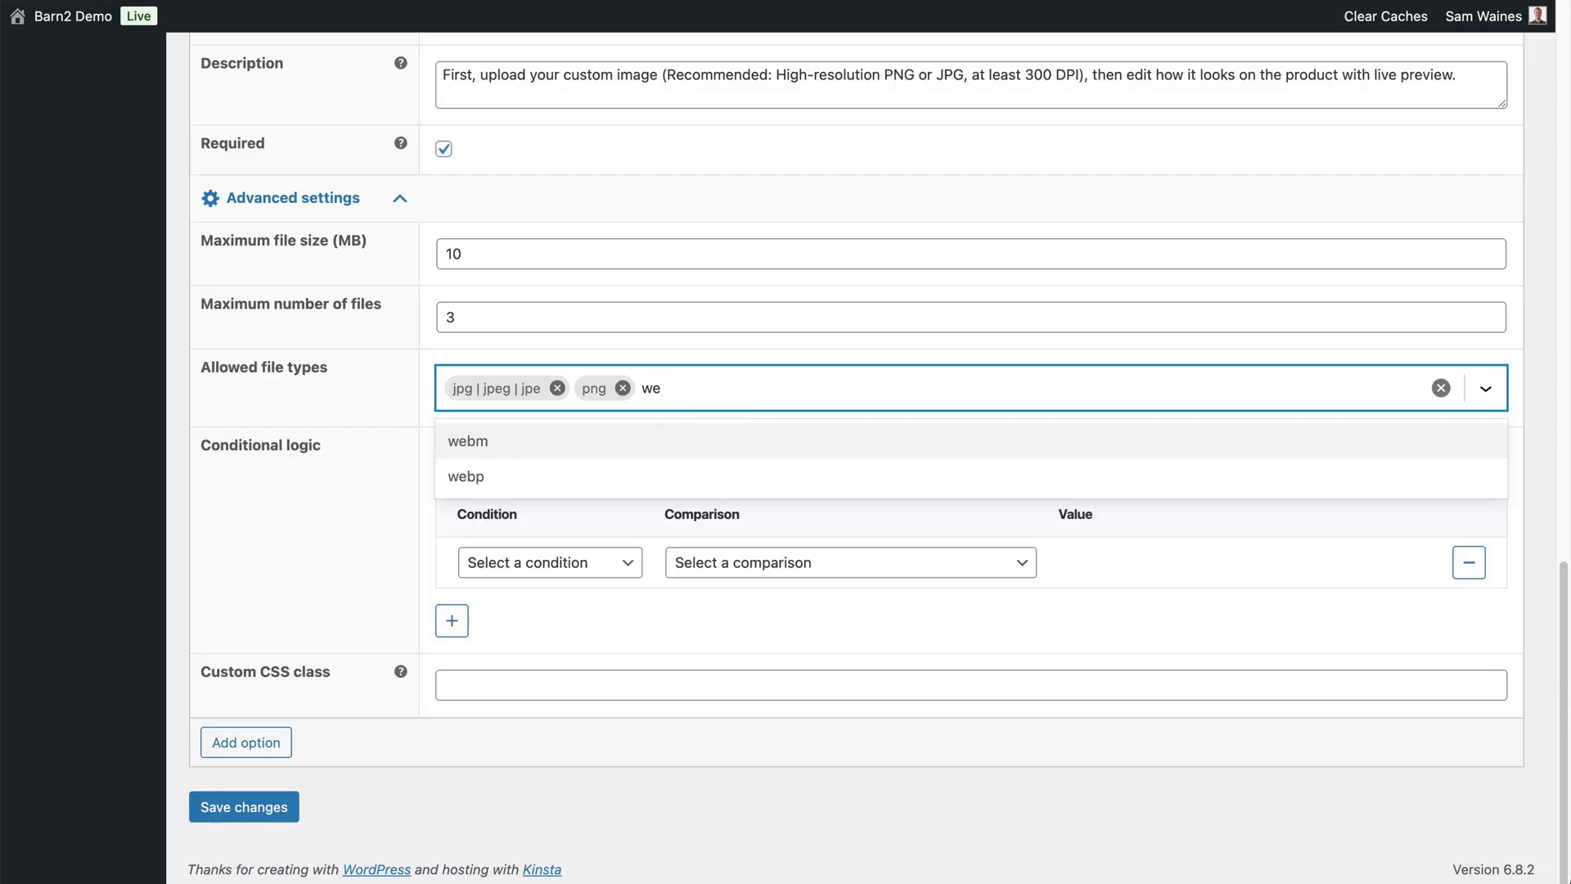
{"action": "type", "text": "b"}
{"action": "left_click", "coordinate": [542, 489]}
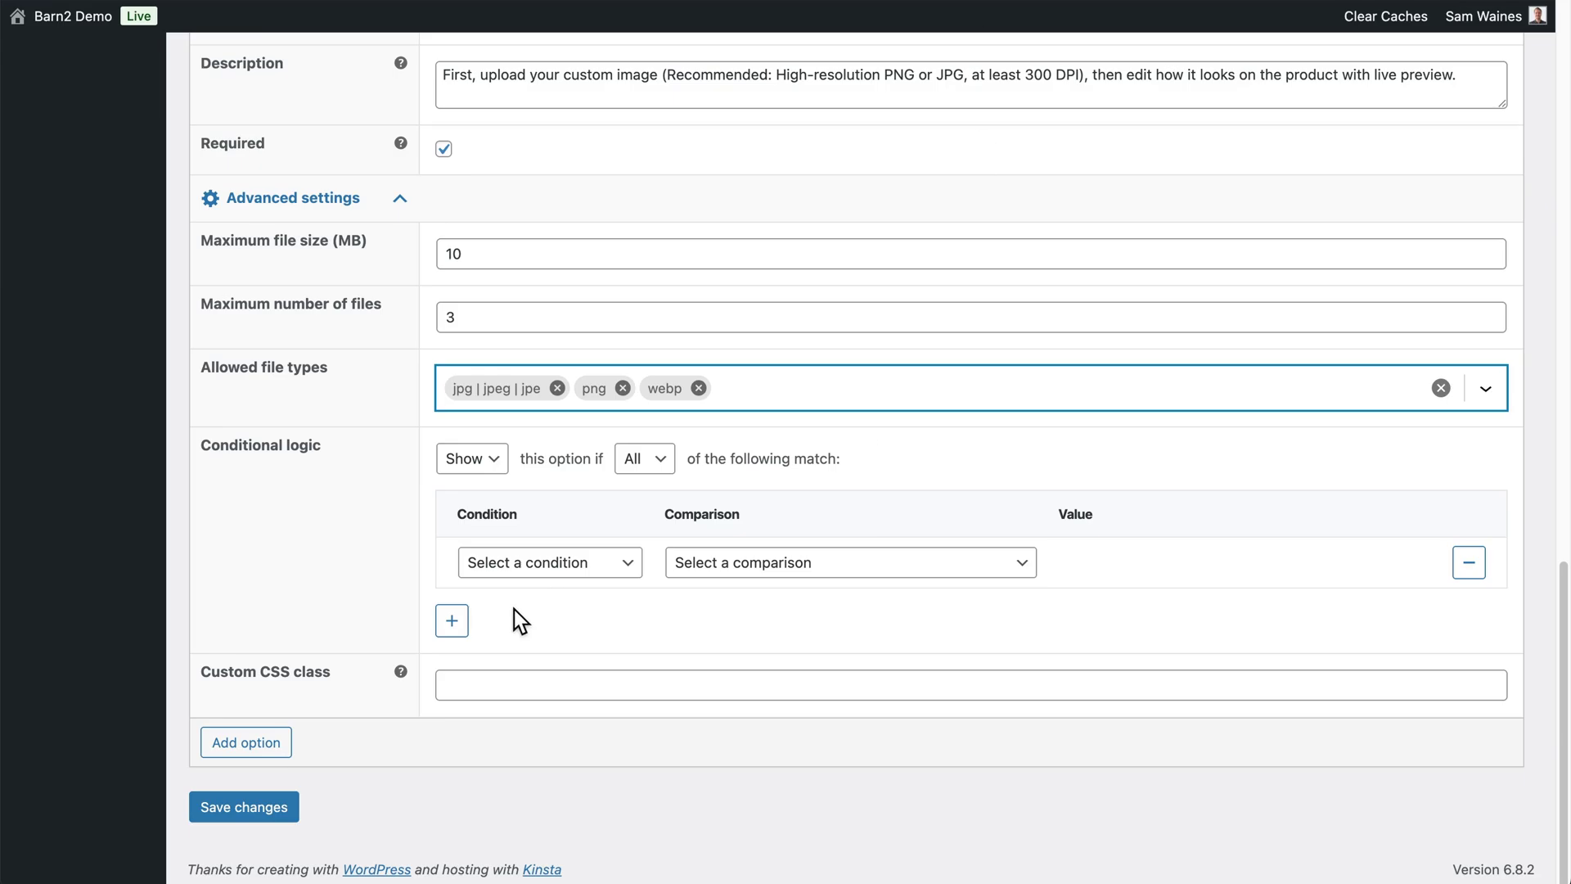
{"action": "left_click", "coordinate": [267, 809]}
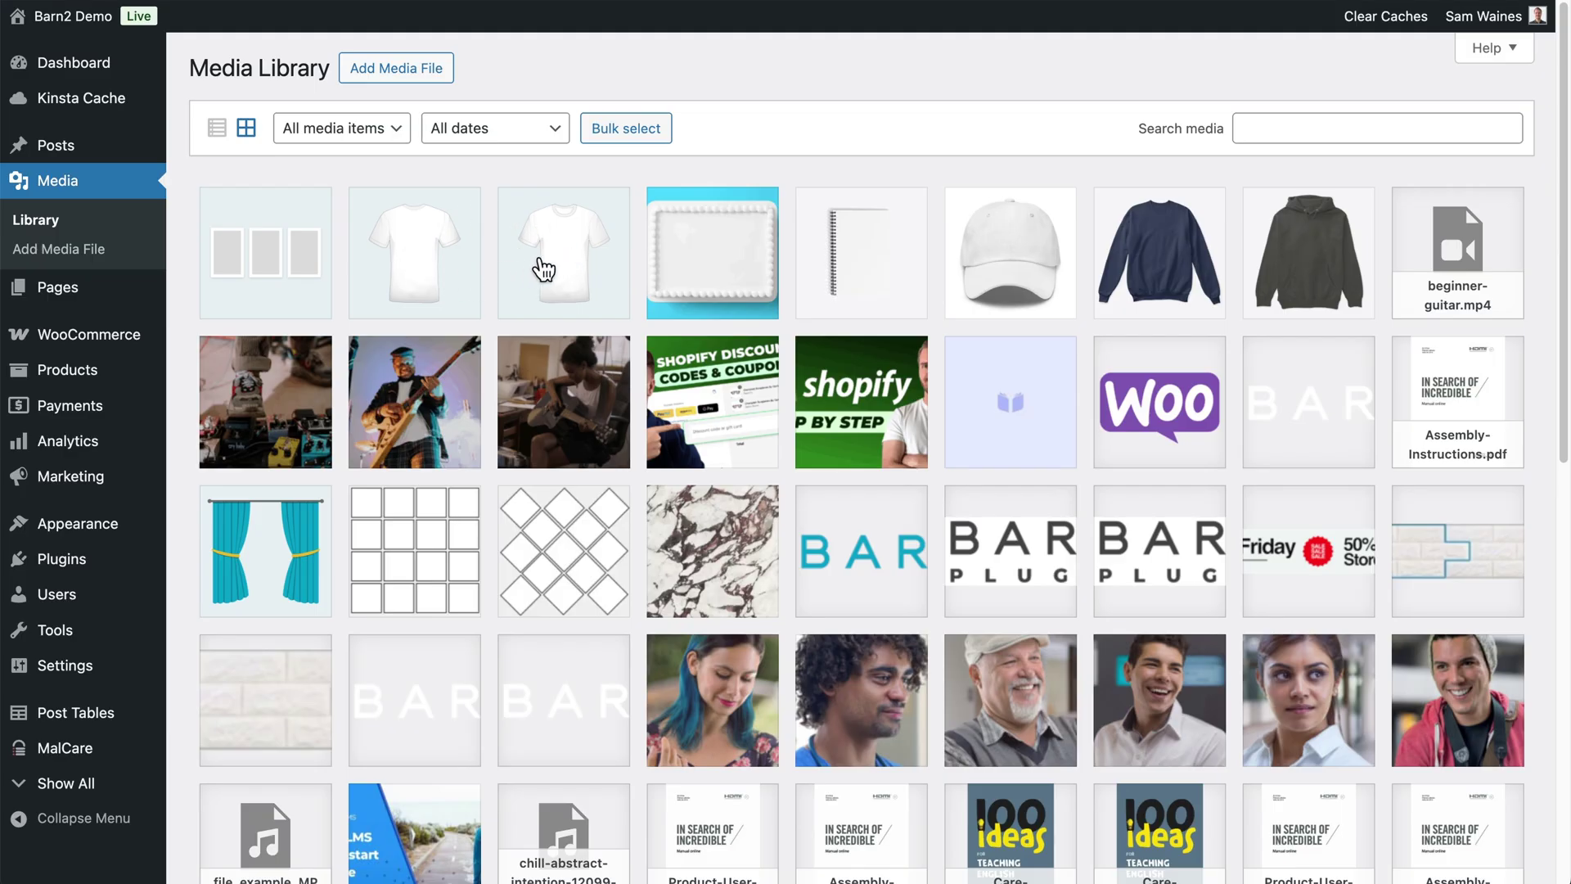
Open the white t-shirt front image's details and its Printable Areas editor.
{"action": "left_click", "coordinate": [543, 266]}
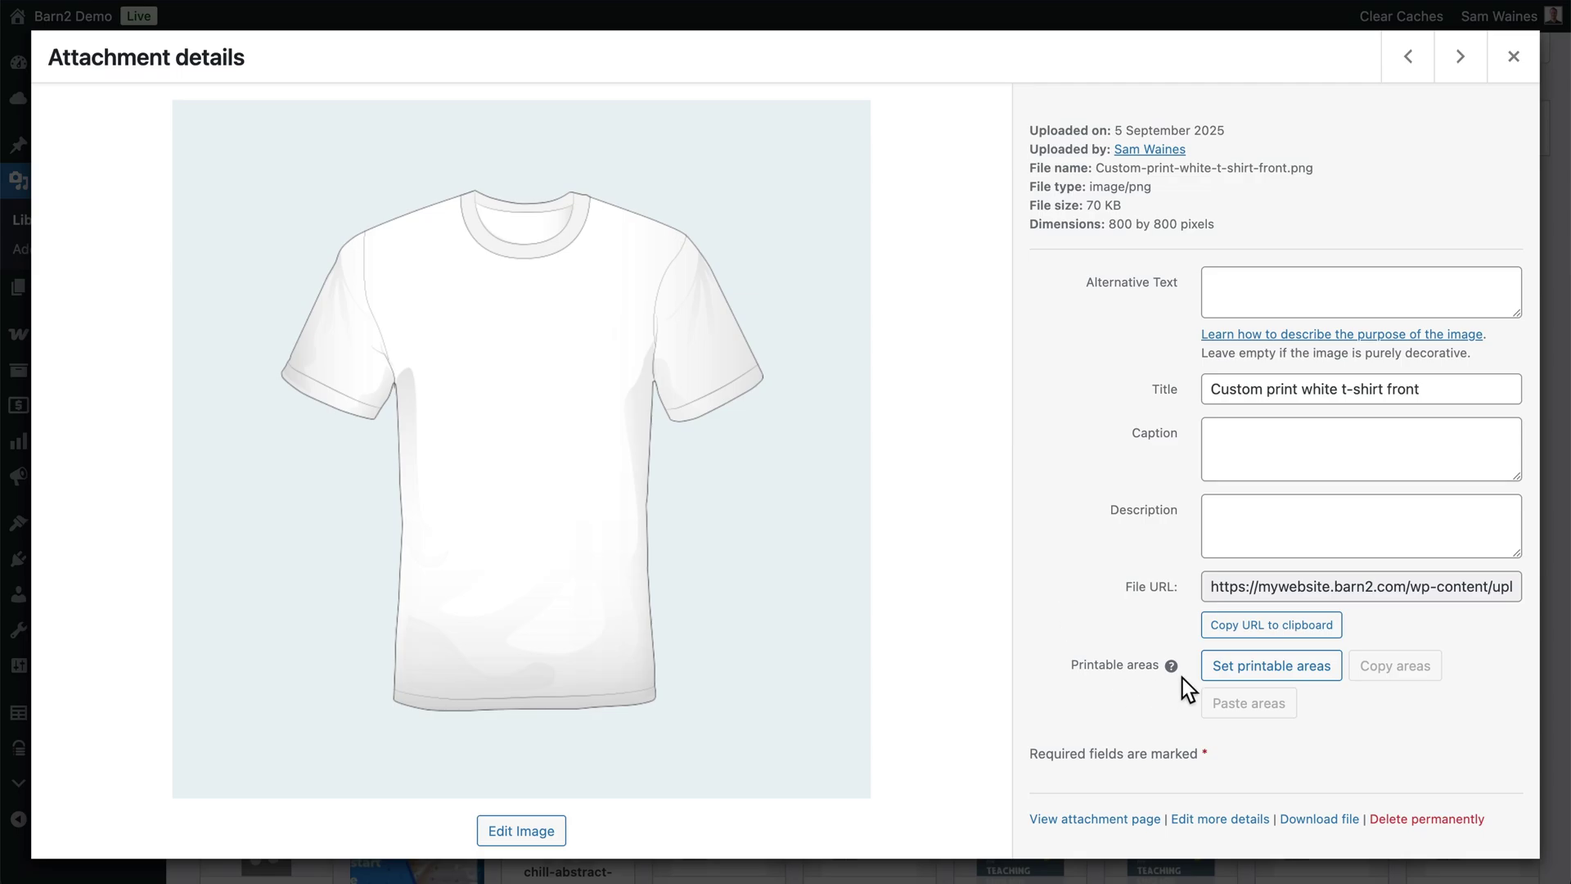
{"action": "left_click", "coordinate": [1239, 673]}
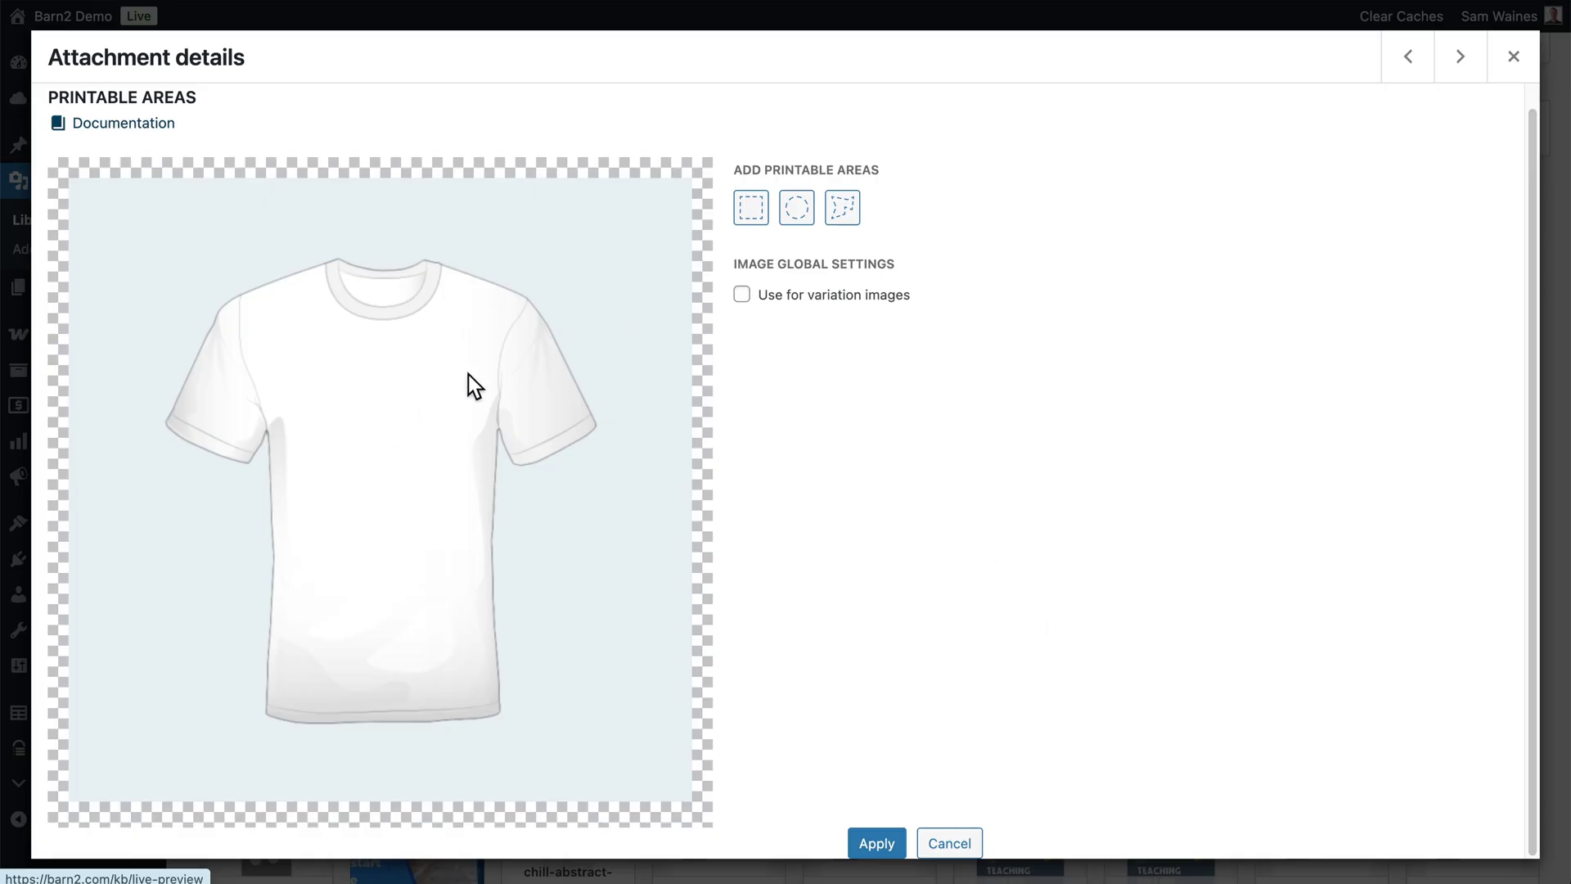
Add a rectangular printable area, resize it to 150 × 188, then delete it.
{"action": "scroll", "coordinate": [472, 385], "scroll_direction": "up", "scroll_amount": 1}
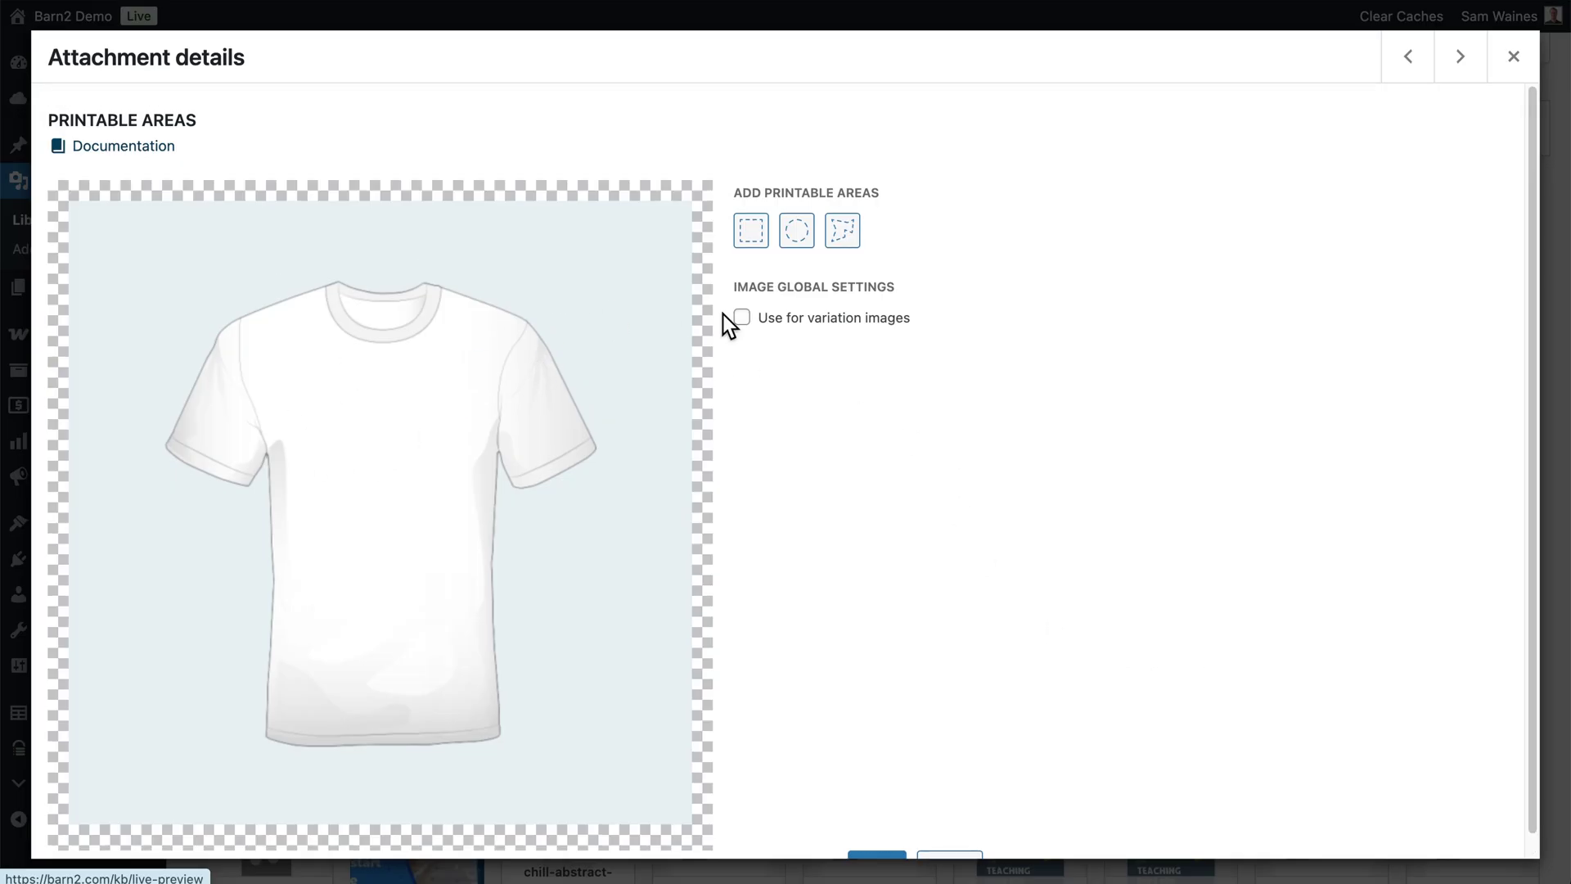
{"action": "left_click", "coordinate": [746, 238]}
{"action": "left_click", "coordinate": [378, 523]}
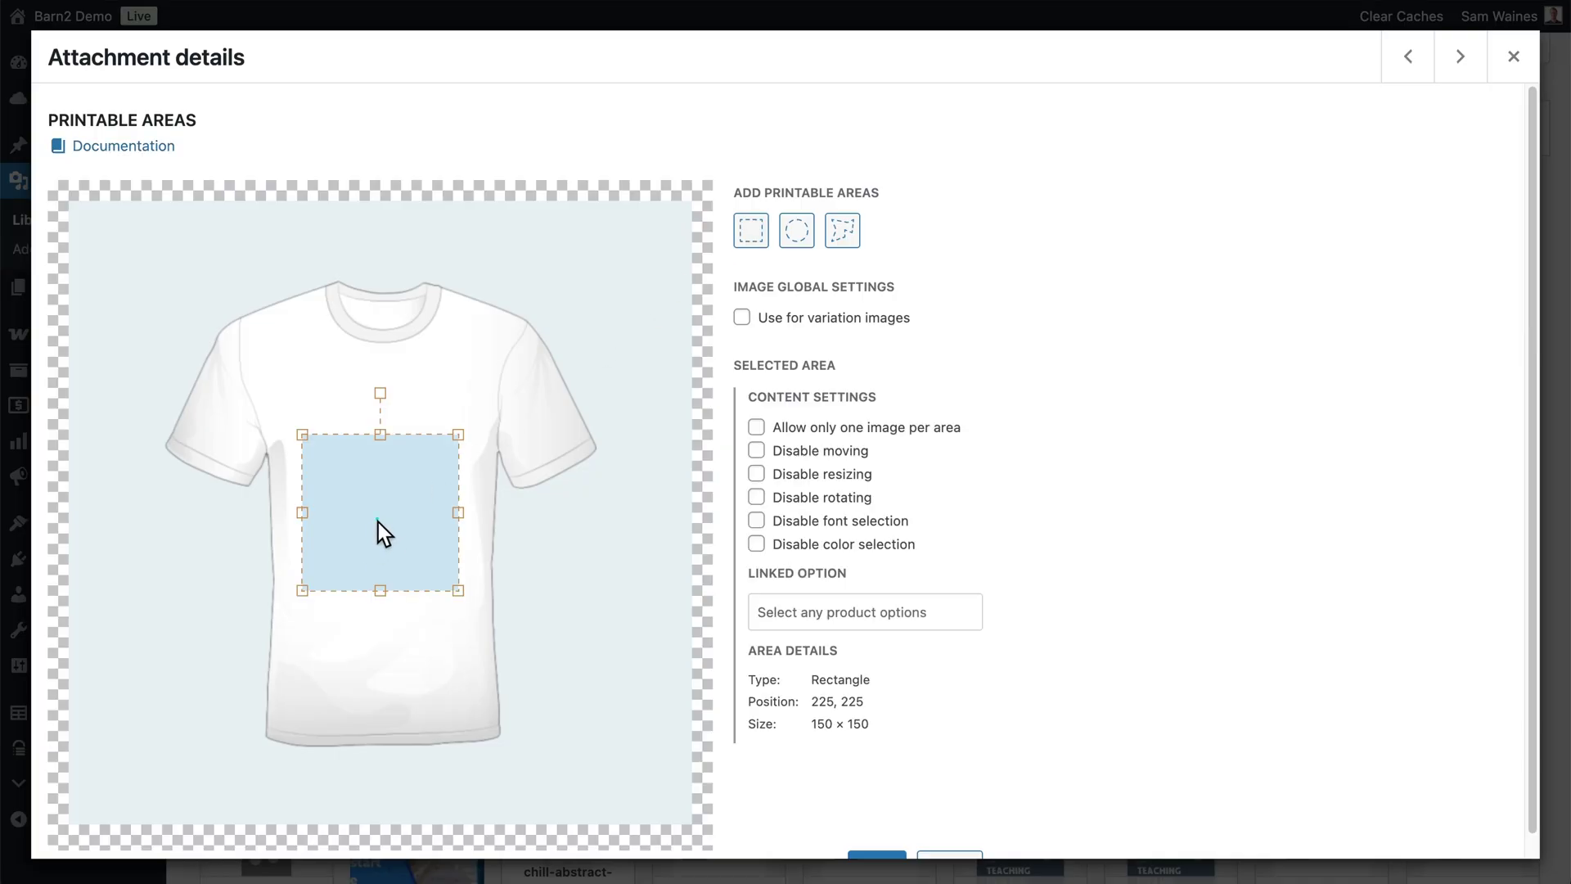
{"action": "scroll", "coordinate": [395, 512], "scroll_direction": "down", "scroll_amount": 1}
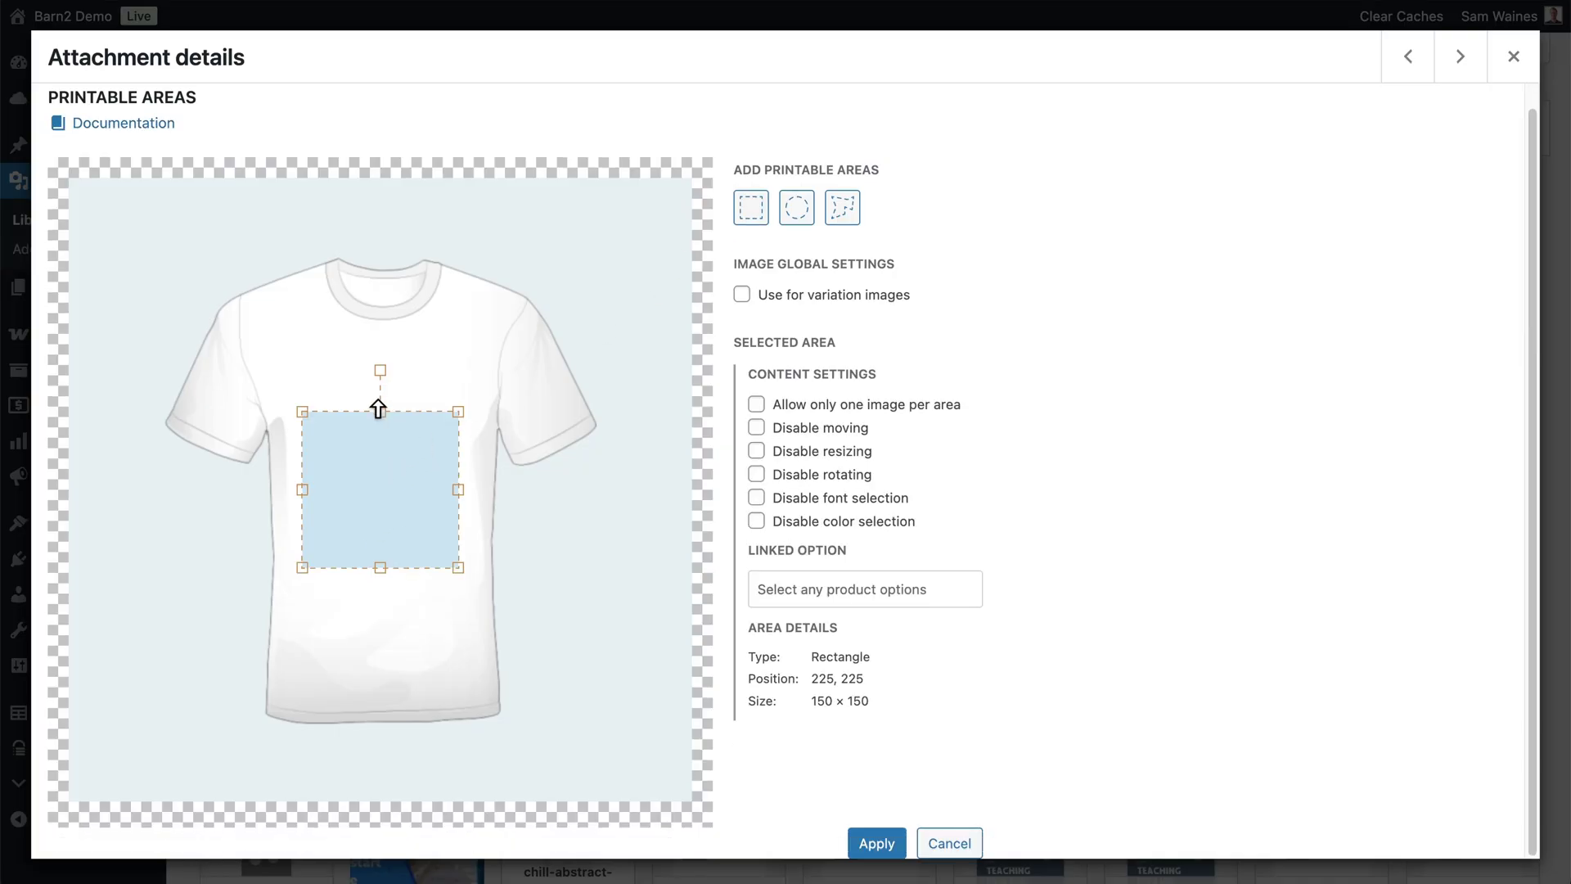
{"action": "left_click_drag", "start_coordinate": [380, 411], "coordinate": [389, 372]}
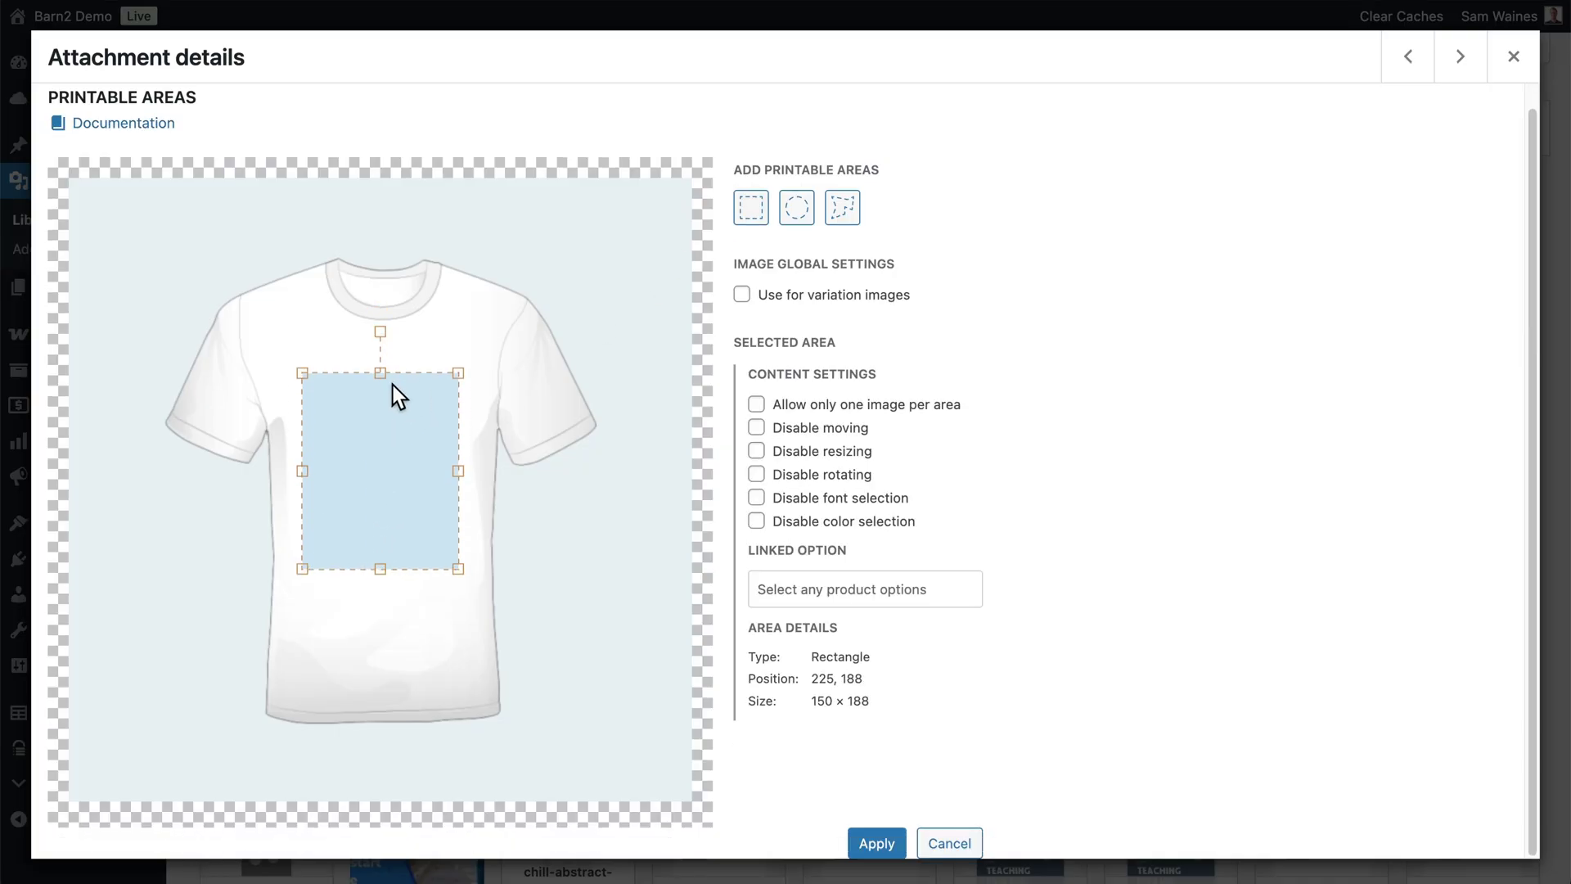
{"action": "mouse_move", "coordinate": [389, 456]}
{"action": "left_mouse_down"}
{"action": "mouse_move", "coordinate": [410, 439]}
{"action": "mouse_move", "coordinate": [391, 466]}
{"action": "mouse_move", "coordinate": [396, 441]}
{"action": "left_mouse_up"}
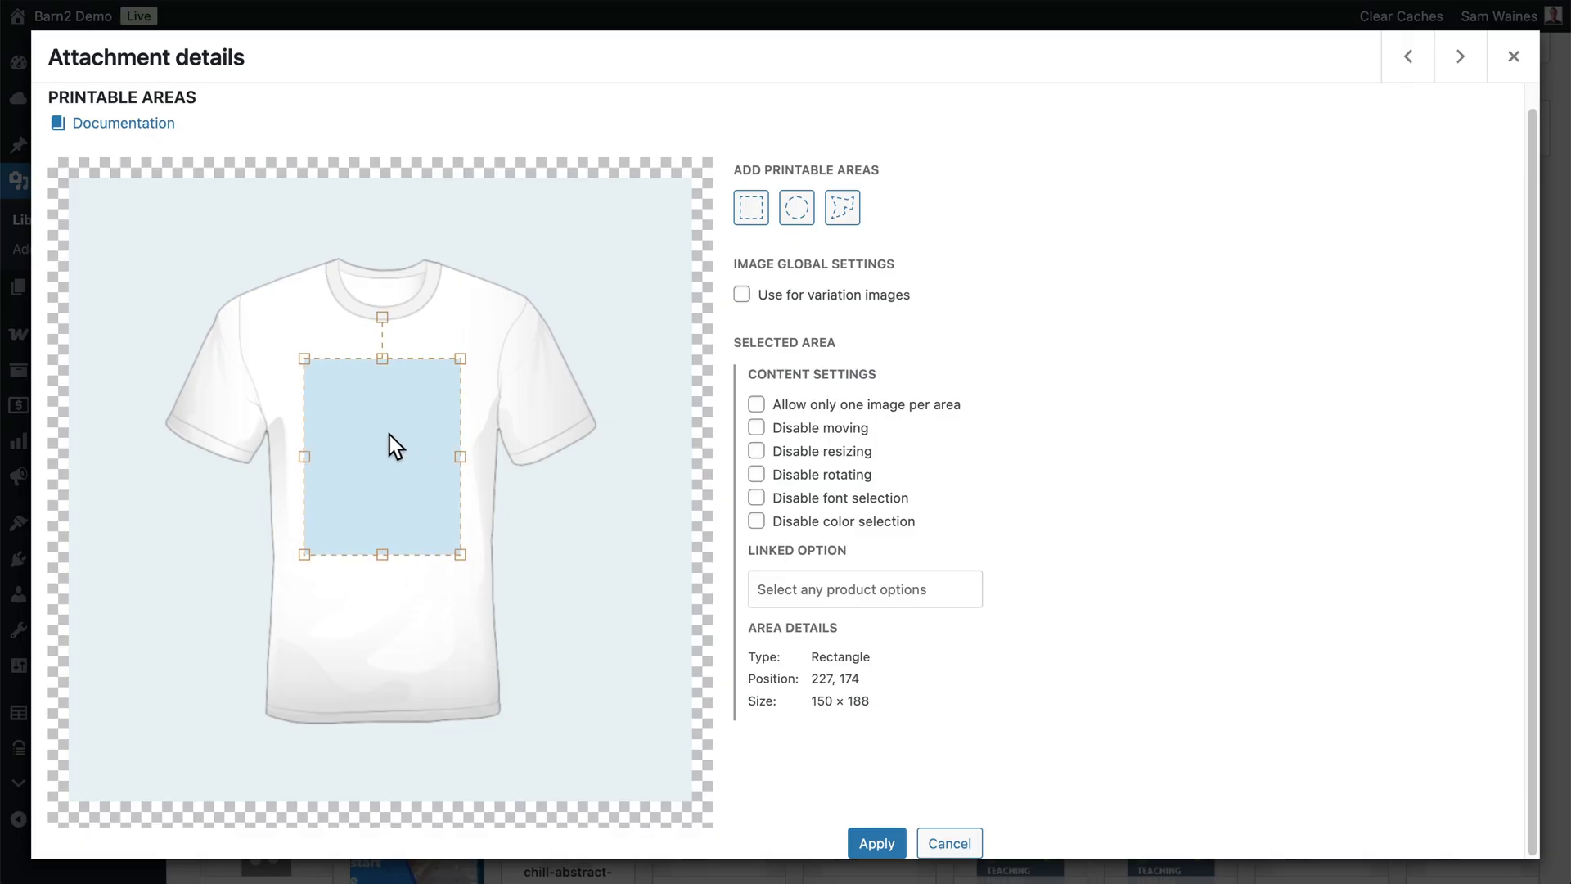
{"action": "key", "text": "Delete"}
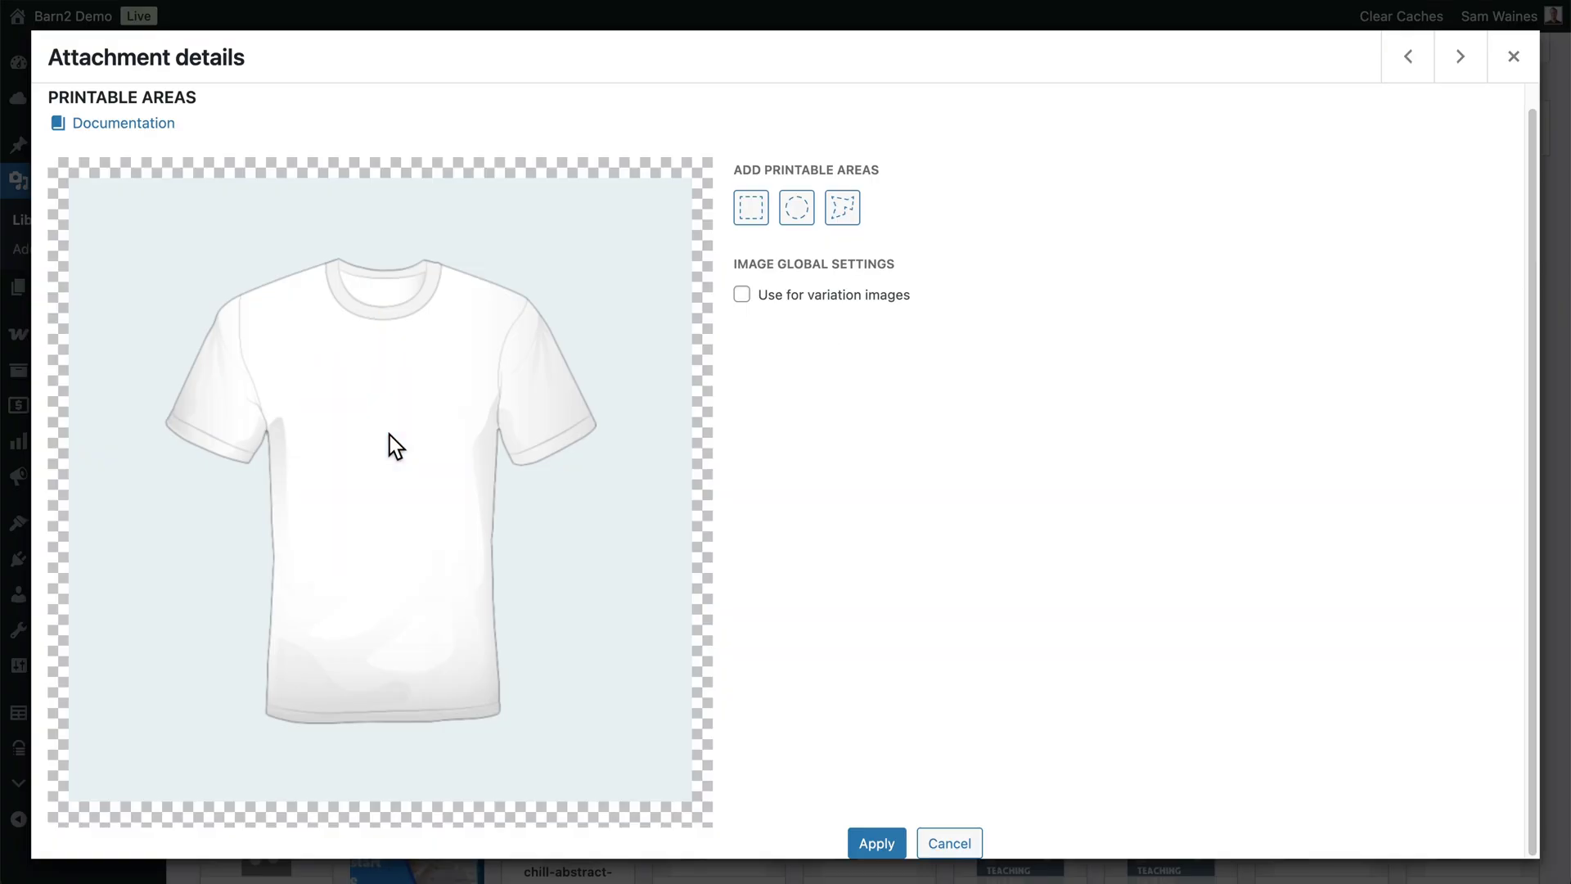
Add a circular printable area, nudge it up the chest, then delete it.
{"action": "left_click", "coordinate": [798, 209]}
{"action": "left_click_drag", "start_coordinate": [385, 489], "coordinate": [392, 425]}
{"action": "key", "text": "Delete"}
Draw a triangular polygon printable area across the chest.
{"action": "left_click", "coordinate": [842, 213]}
{"action": "left_click", "coordinate": [309, 357]}
{"action": "left_click", "coordinate": [462, 353]}
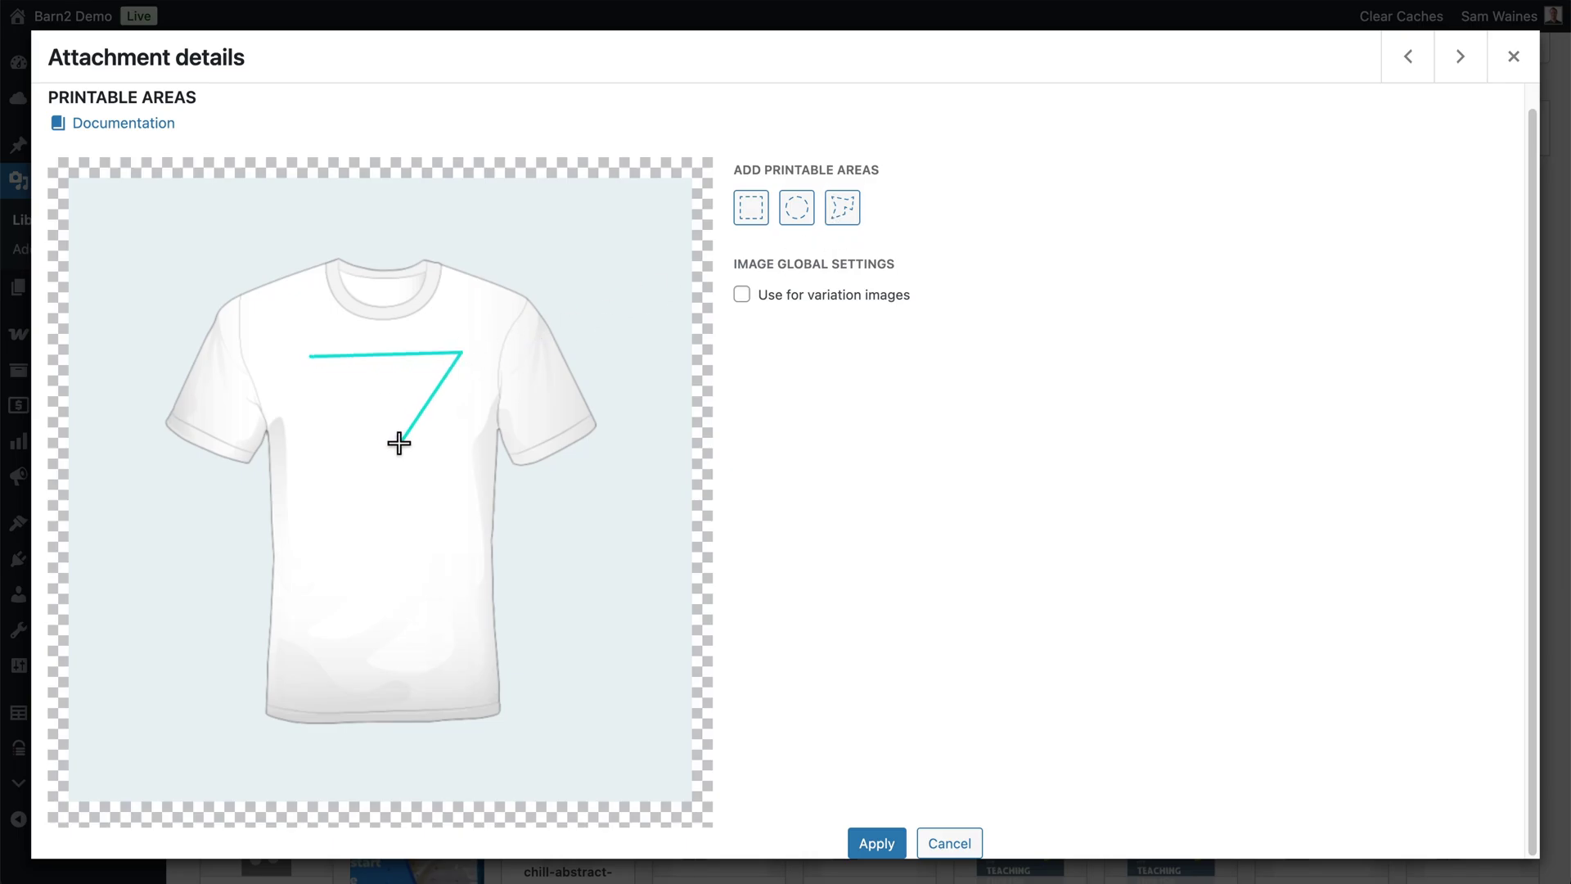
{"action": "left_click", "coordinate": [376, 479]}
{"action": "left_click", "coordinate": [311, 358]}
Swap the triangle for a 150 × 150 square area positioned at 225, 166.
{"action": "left_click", "coordinate": [414, 404]}
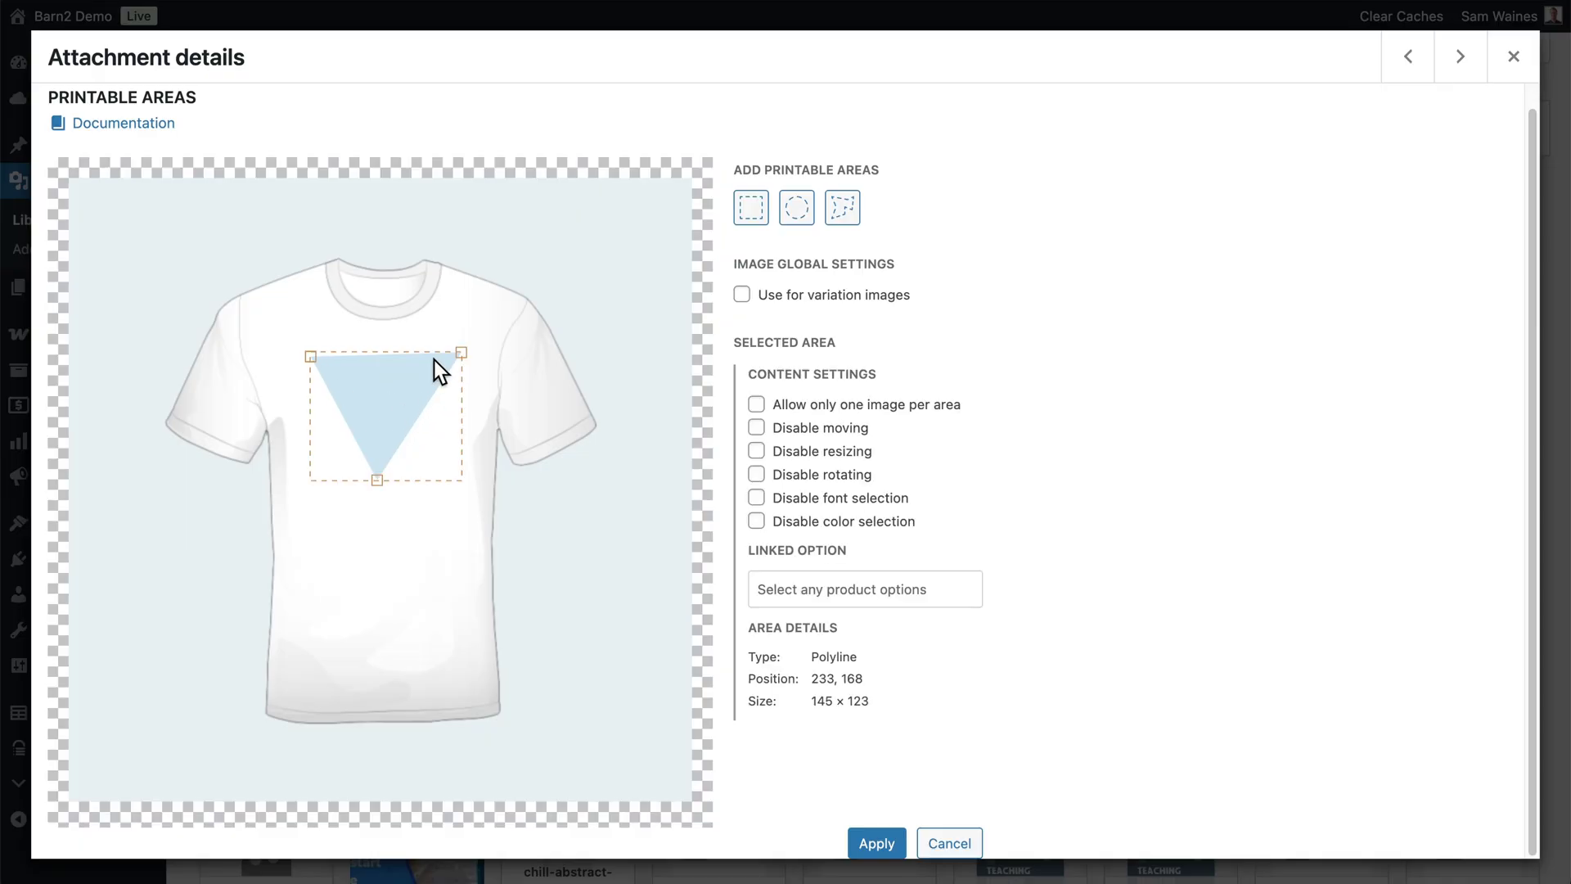
{"action": "left_click_drag", "start_coordinate": [414, 392], "coordinate": [414, 410]}
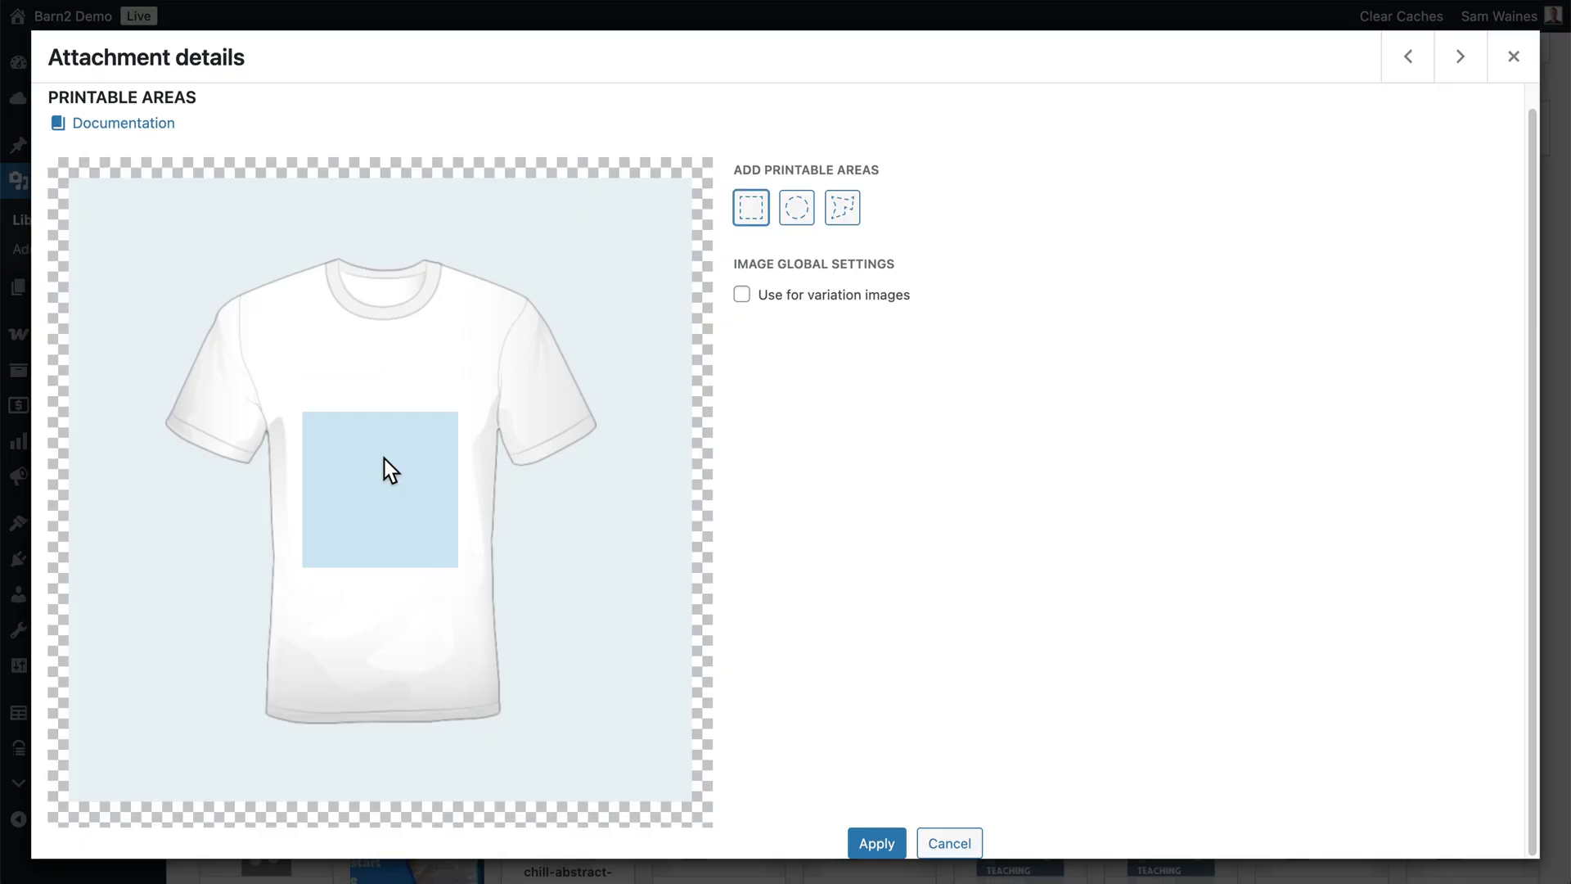
{"action": "left_click", "coordinate": [387, 473]}
{"action": "left_click_drag", "start_coordinate": [381, 483], "coordinate": [380, 418]}
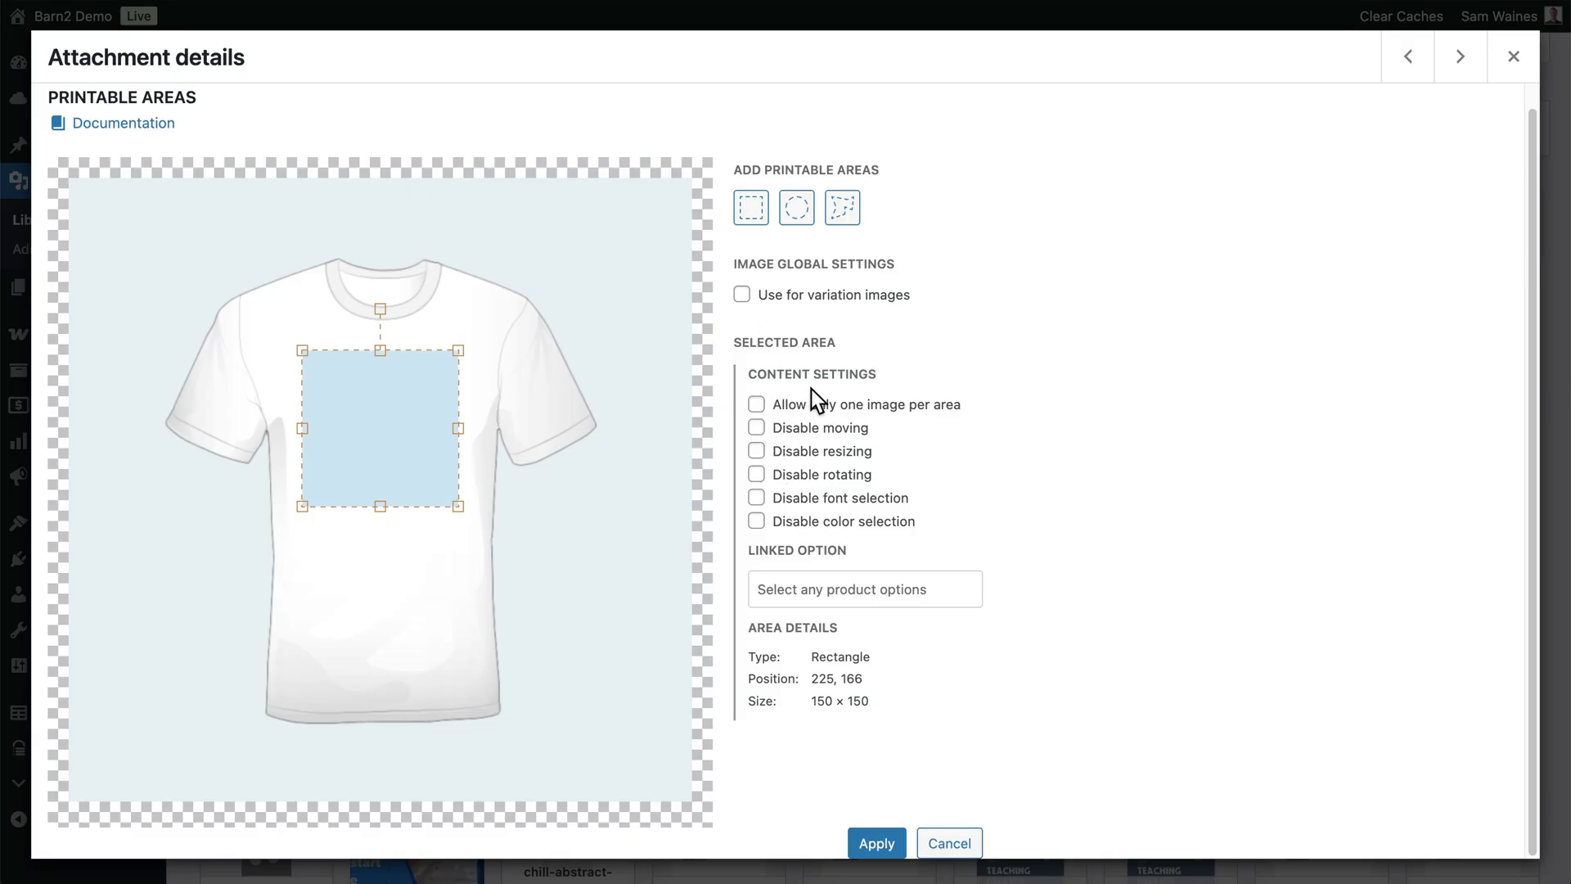
Toggle the resize and rotate content restrictions, then rotate the area about 35° clockwise.
{"action": "left_click", "coordinate": [756, 451]}
{"action": "left_click", "coordinate": [756, 475]}
{"action": "left_click", "coordinate": [756, 450]}
{"action": "mouse_move", "coordinate": [380, 308]}
{"action": "left_mouse_down"}
{"action": "mouse_move", "coordinate": [460, 315]}
{"action": "mouse_move", "coordinate": [311, 295]}
{"action": "mouse_move", "coordinate": [400, 303]}
{"action": "mouse_move", "coordinate": [380, 309]}
{"action": "left_mouse_up"}
Link the square area to the Photo live preview option and apply it.
{"action": "left_click", "coordinate": [912, 586]}
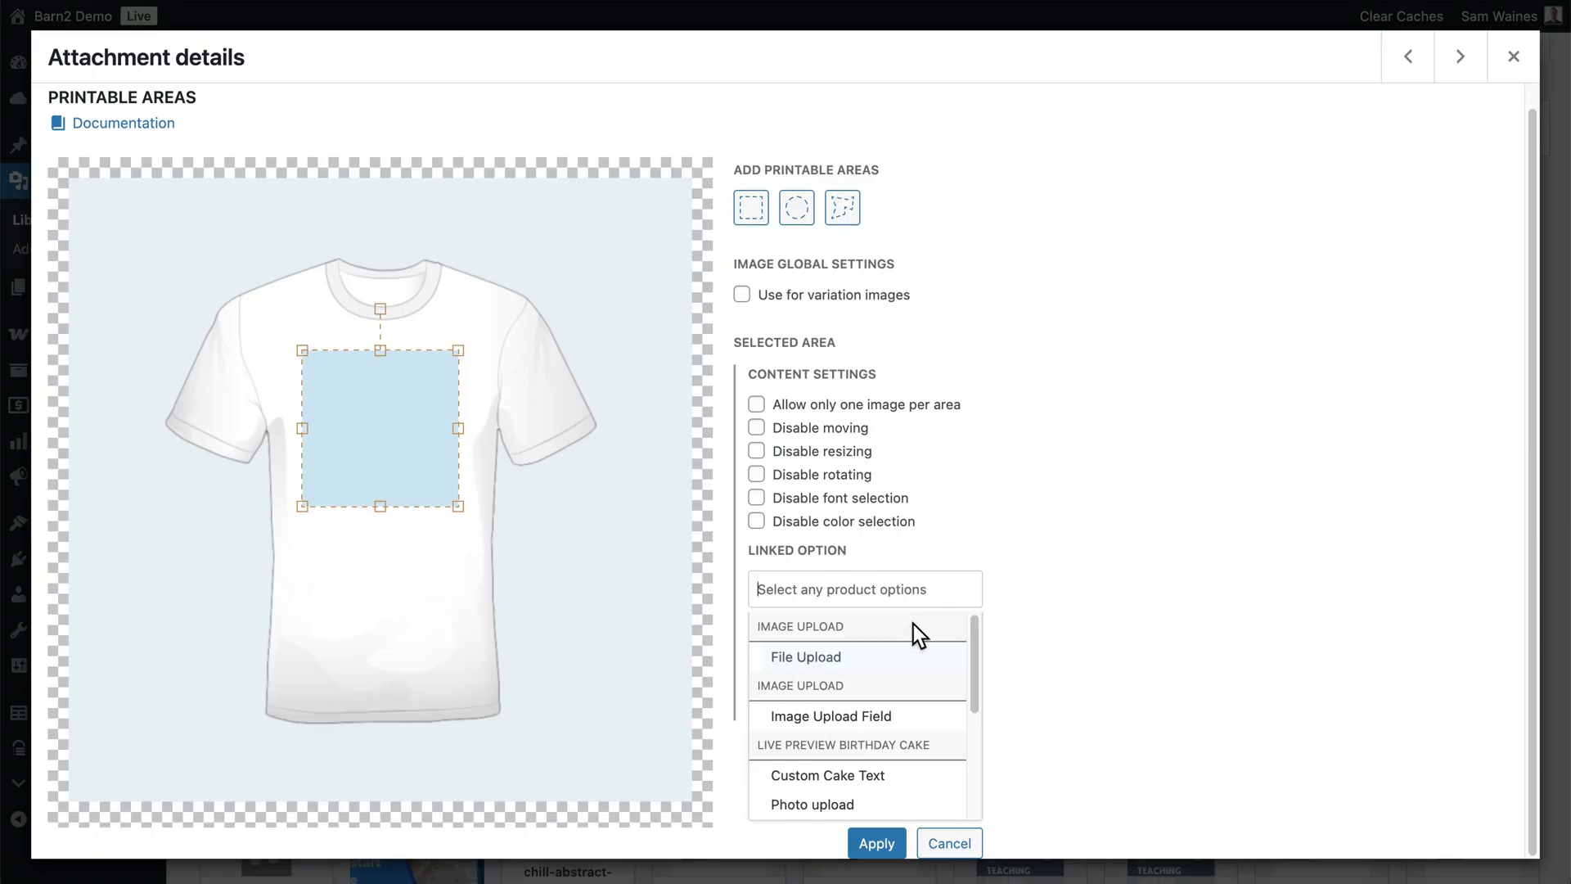
{"action": "scroll", "coordinate": [908, 740], "scroll_direction": "down", "scroll_amount": 3}
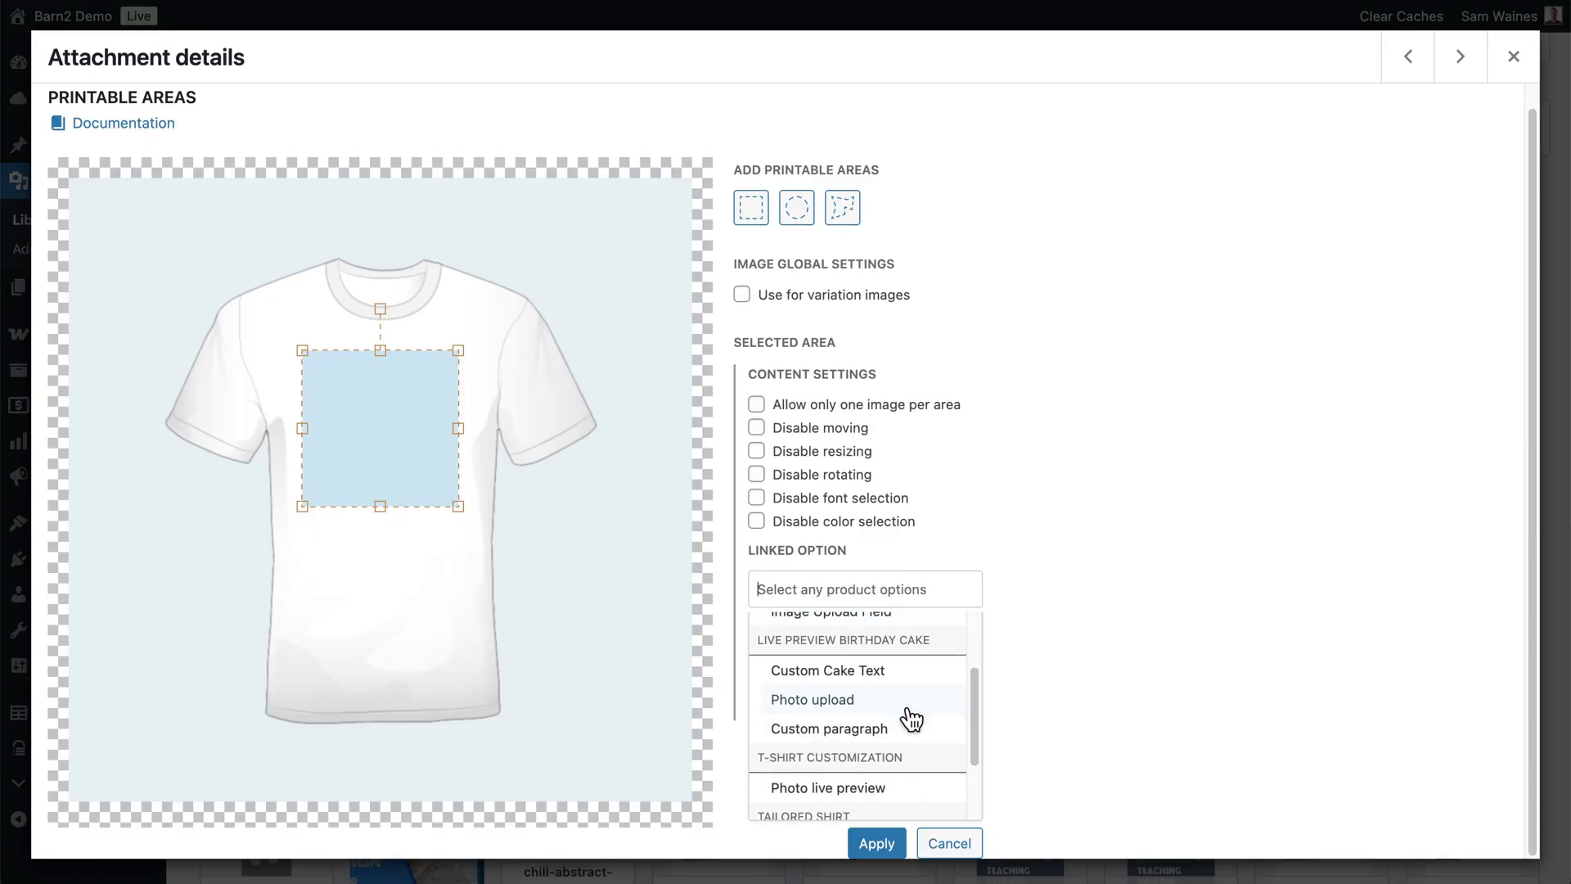
{"action": "scroll", "coordinate": [903, 701], "scroll_direction": "down", "scroll_amount": 3}
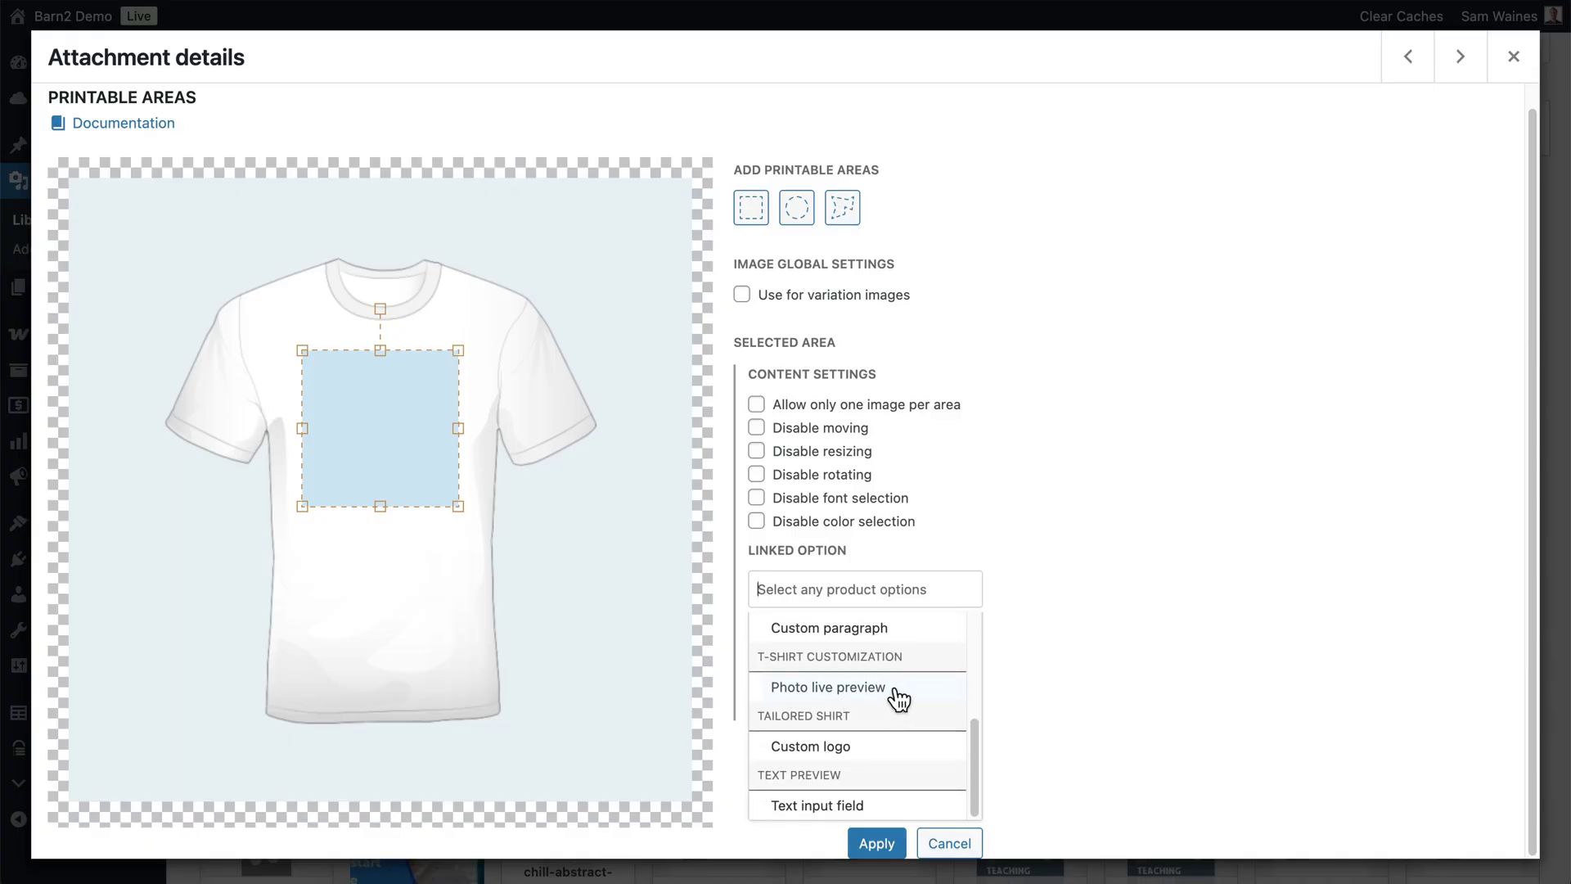
{"action": "left_click", "coordinate": [899, 697]}
{"action": "left_click", "coordinate": [1007, 724]}
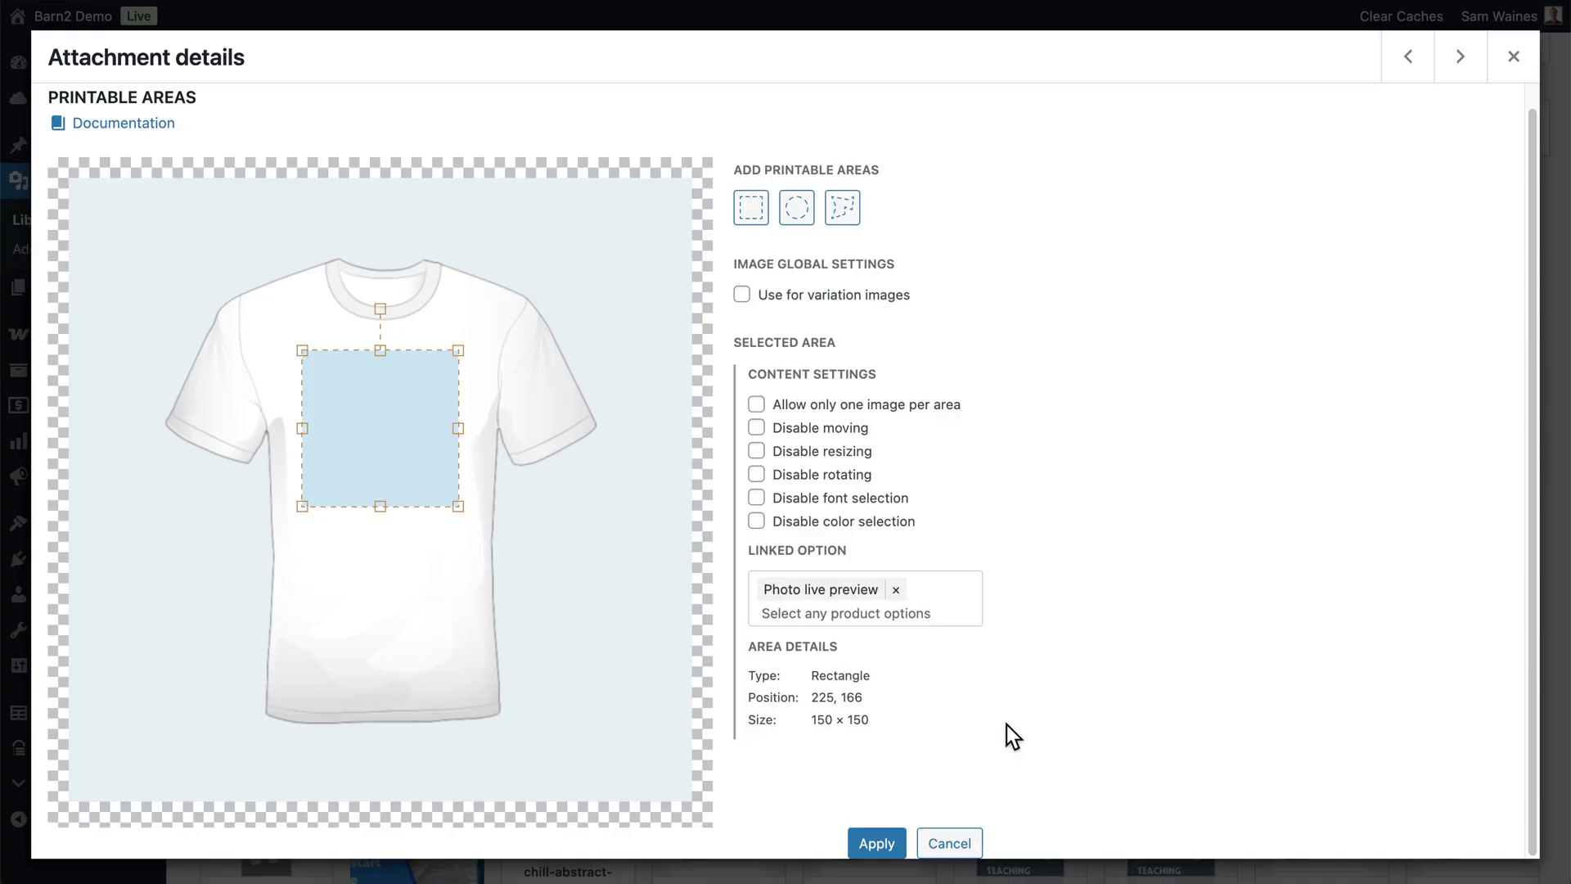
{"action": "left_click", "coordinate": [877, 843]}
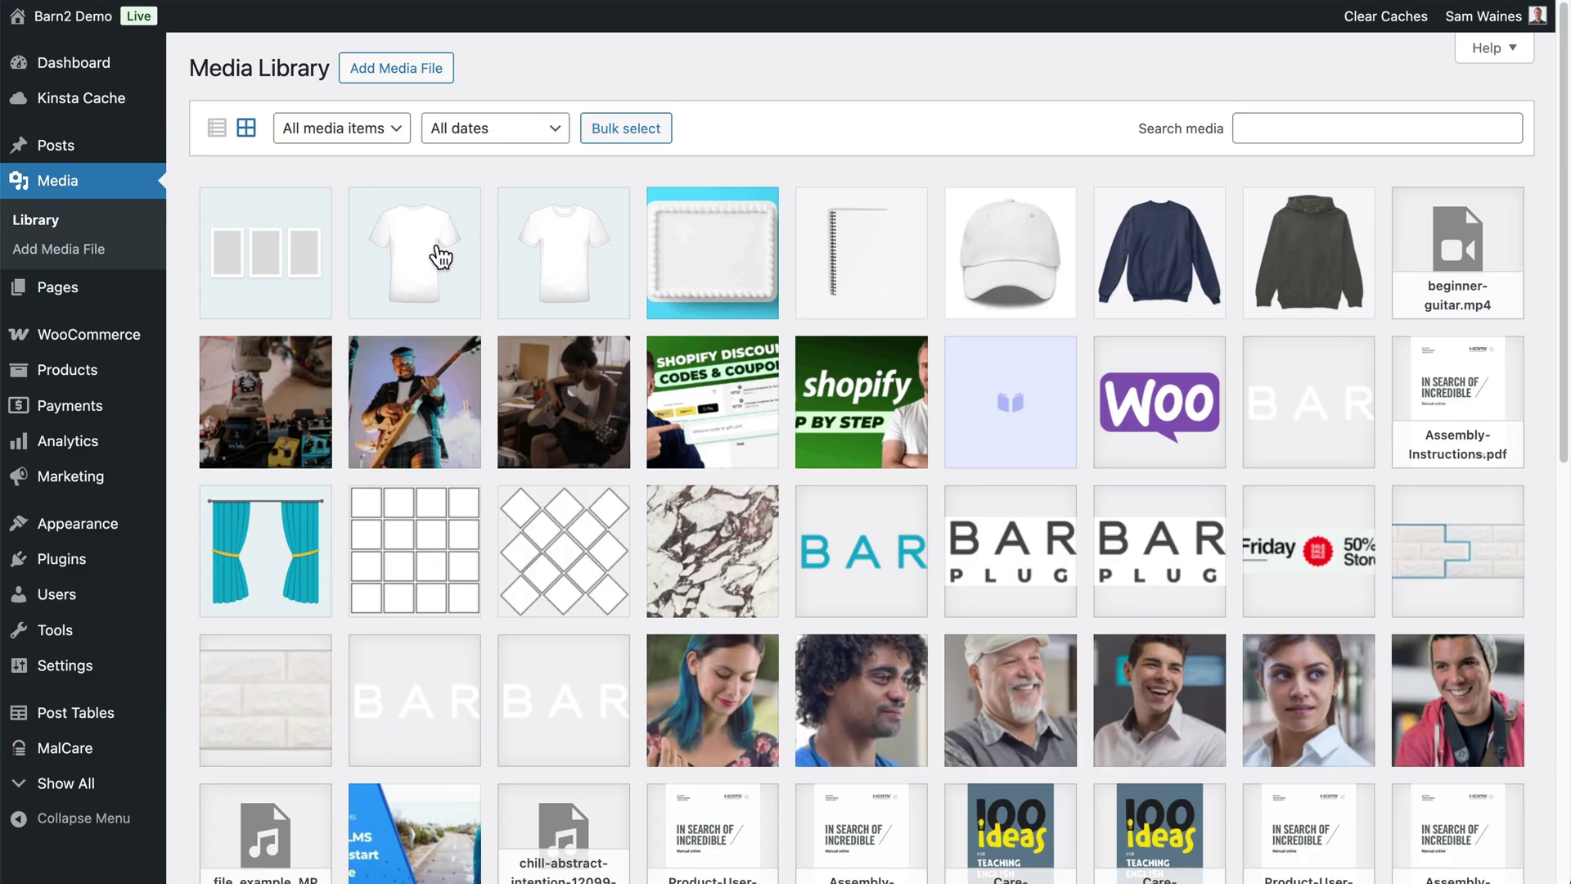
Copy the front's square area onto the back image and raise it to 225, 130.
{"action": "left_click", "coordinate": [435, 250]}
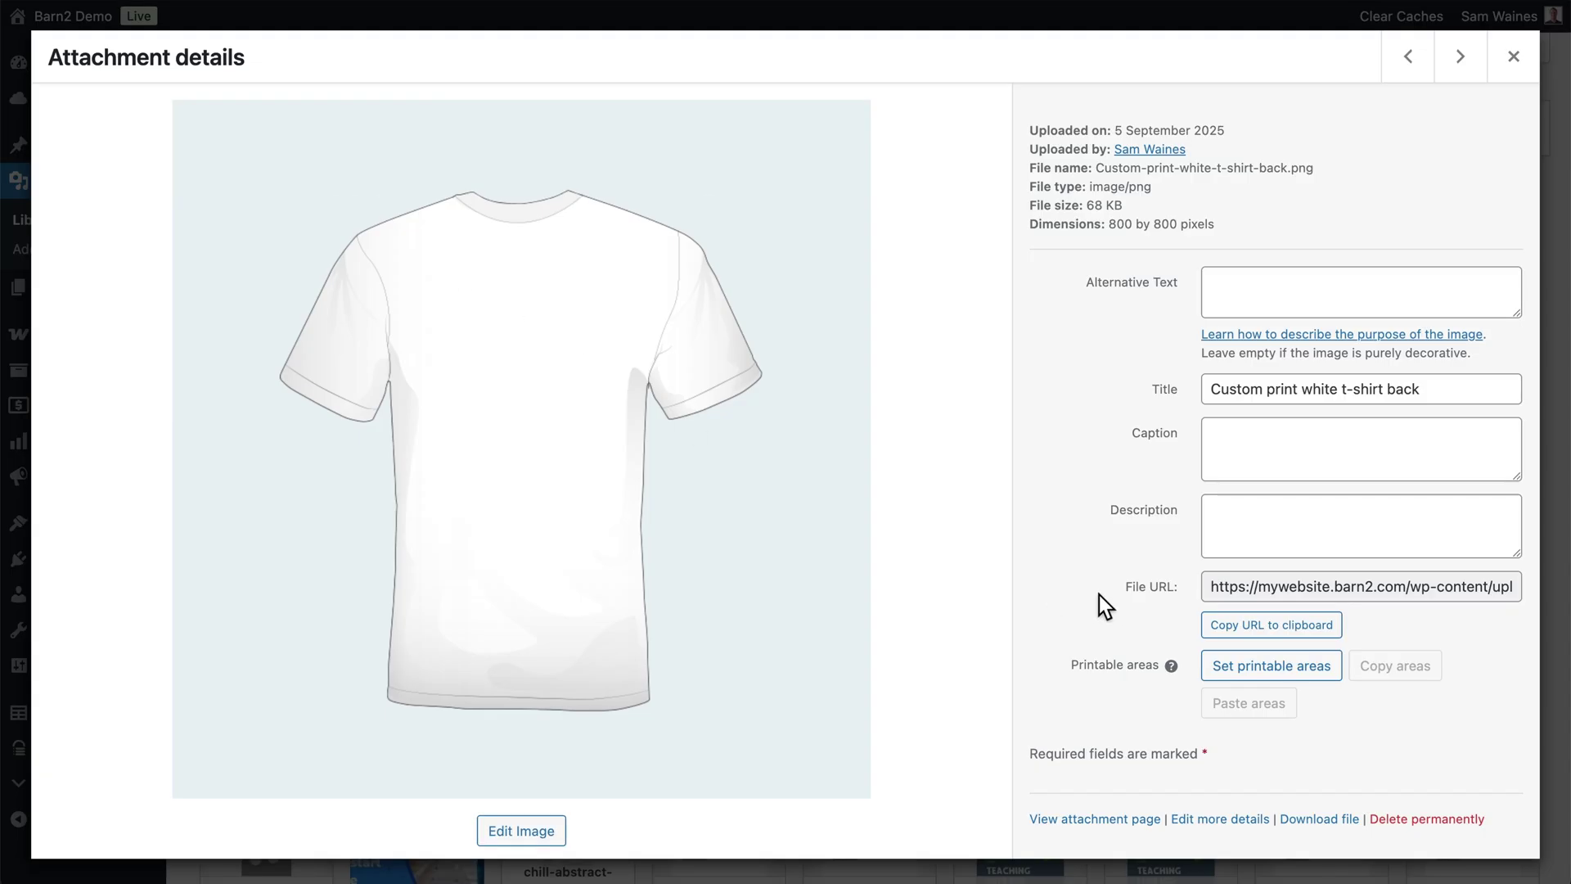
{"action": "left_click", "coordinate": [1247, 667]}
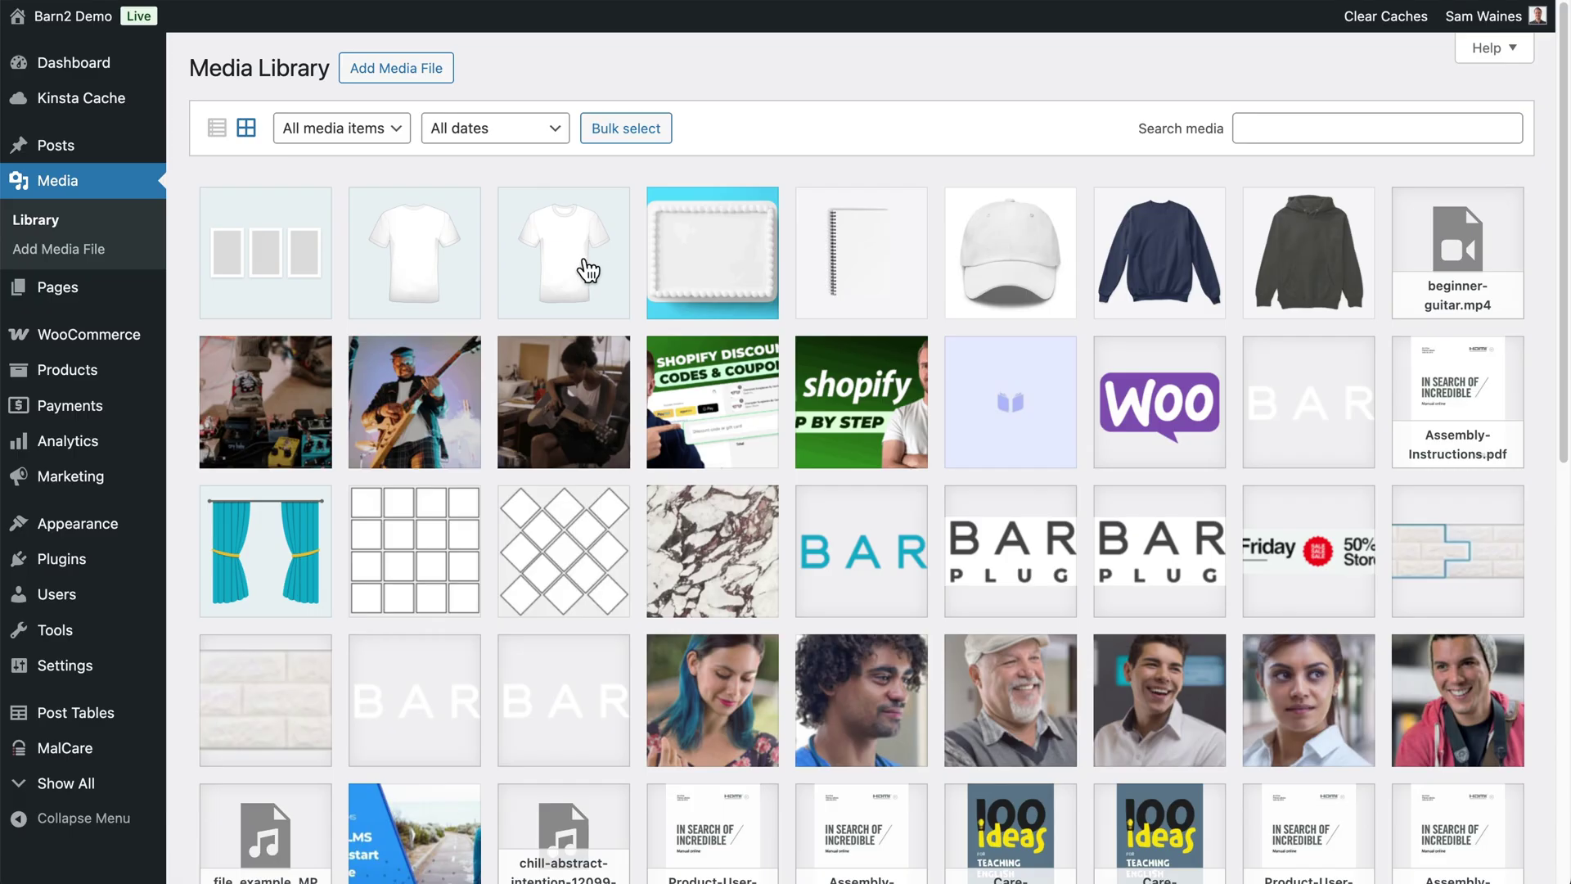
{"action": "left_click", "coordinate": [585, 266]}
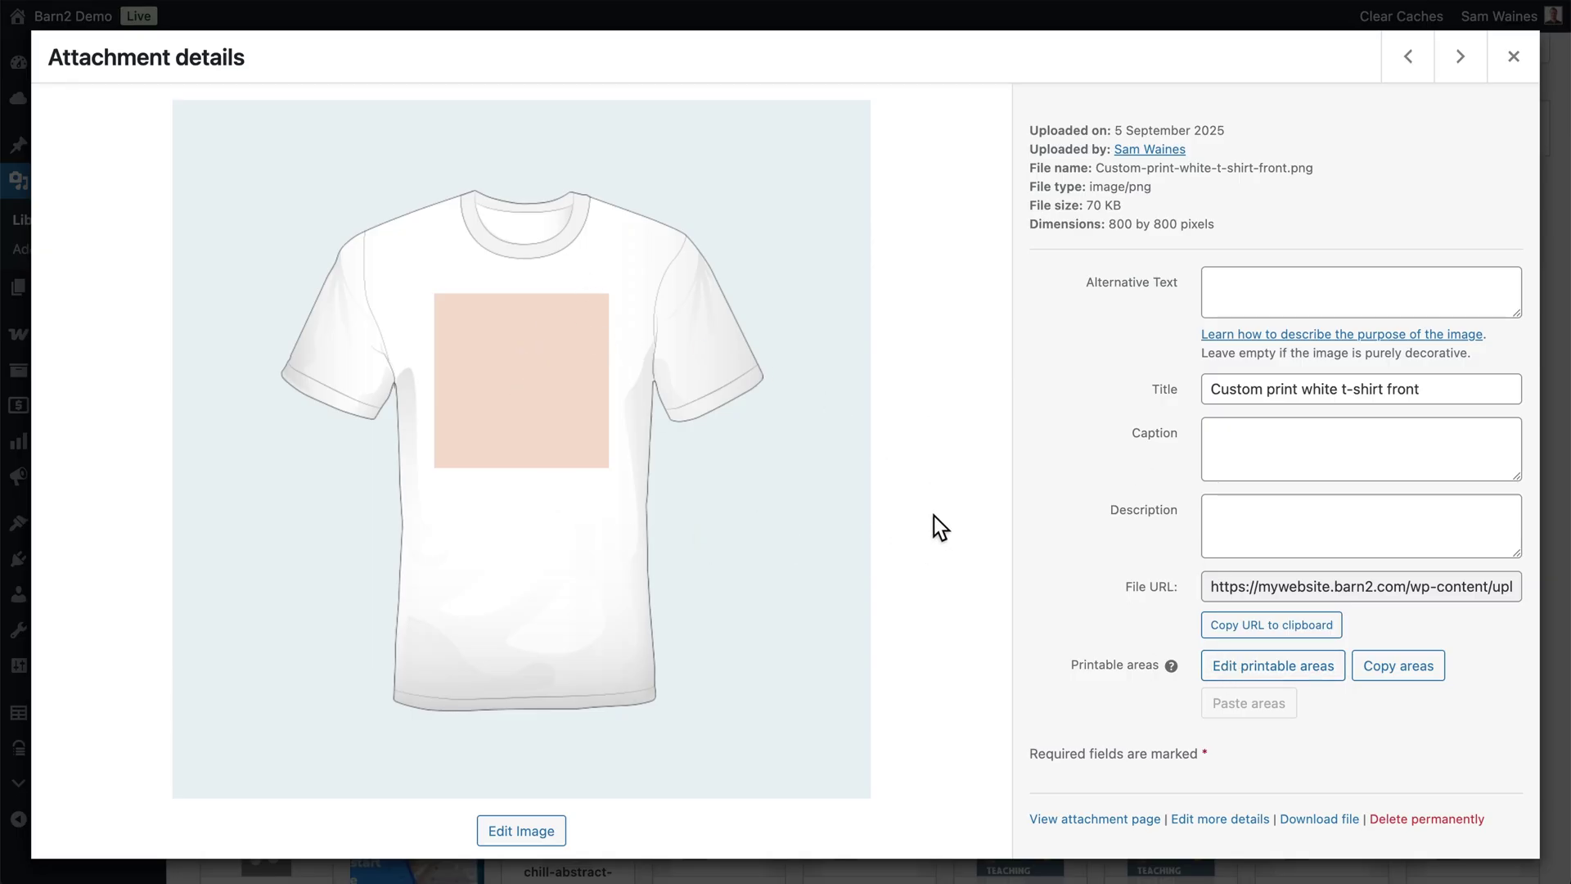
{"action": "left_click", "coordinate": [1406, 686]}
{"action": "left_click", "coordinate": [1460, 74]}
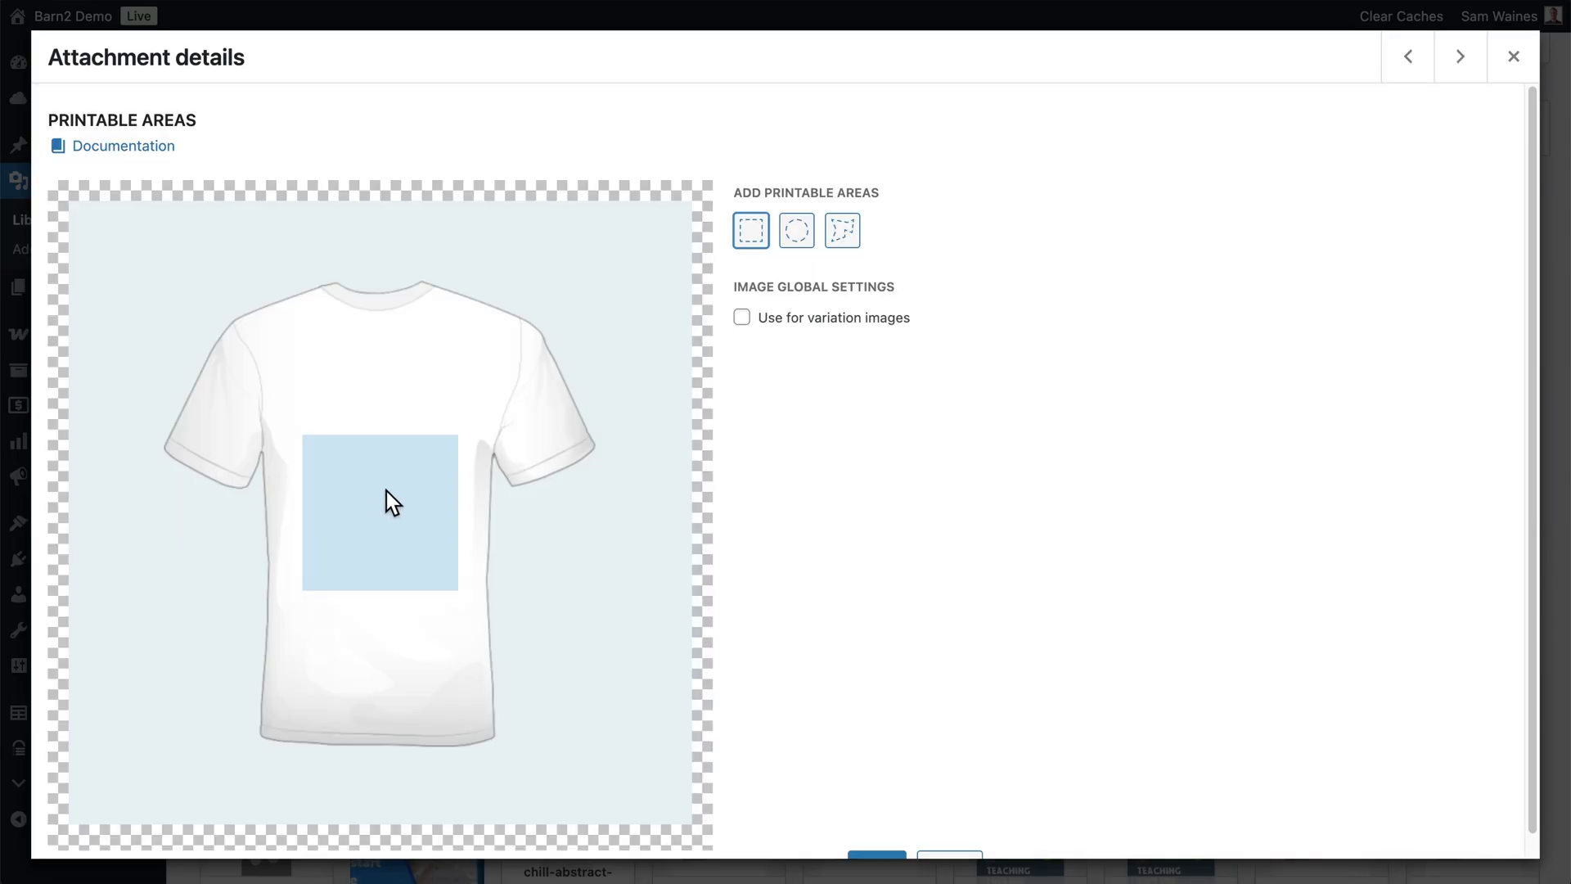
{"action": "left_click_drag", "start_coordinate": [386, 490], "coordinate": [385, 387]}
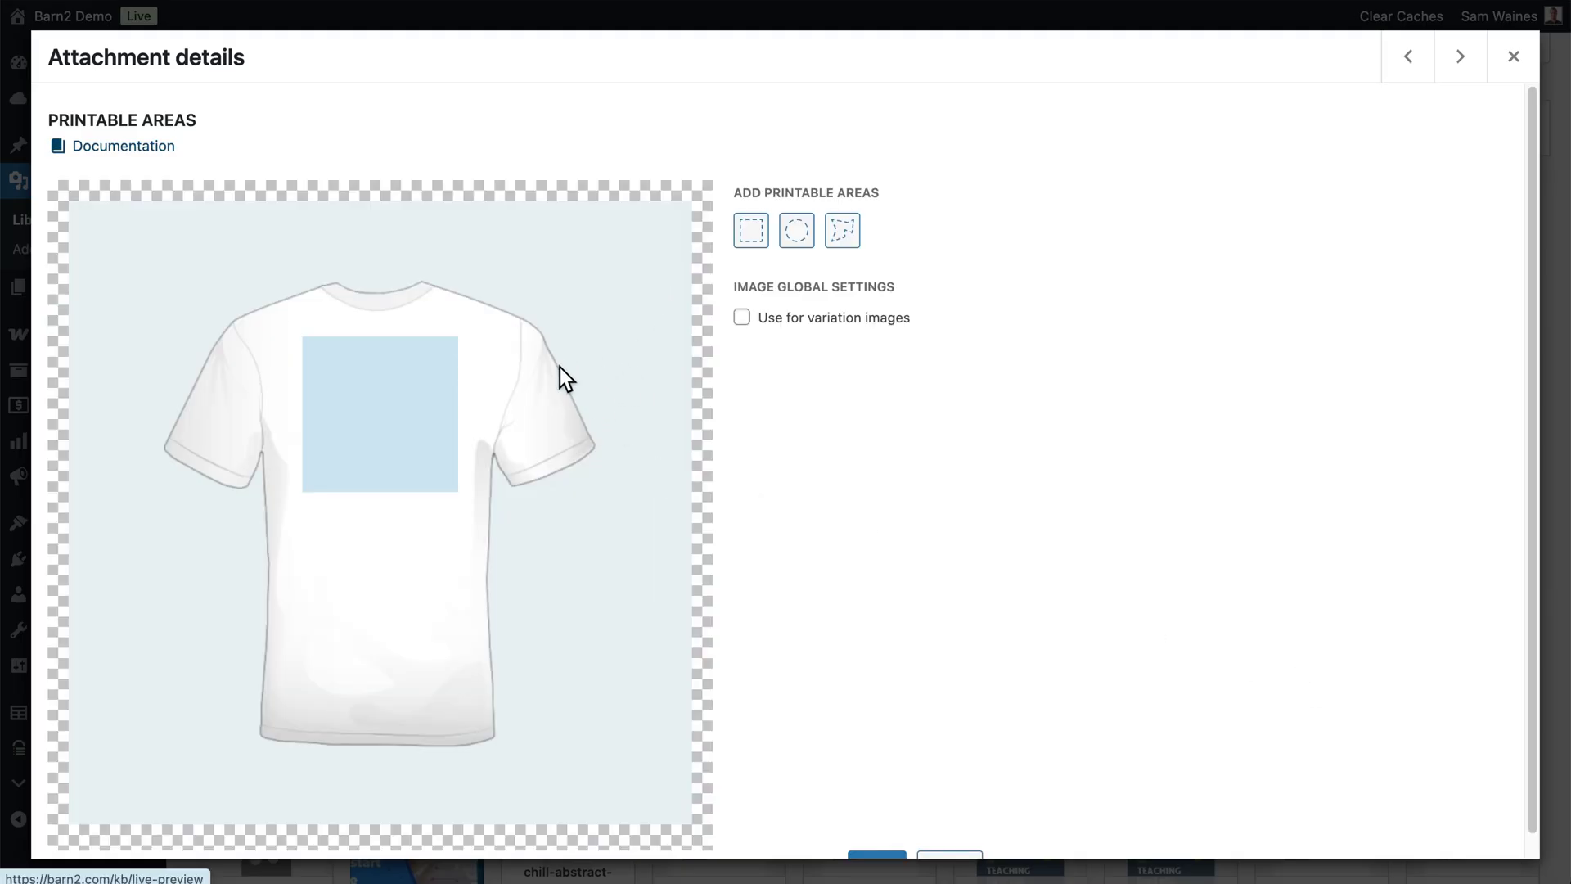
Remove the Photo live preview link from the back's square, leave Linked Option empty, and apply.
{"action": "left_click", "coordinate": [386, 395]}
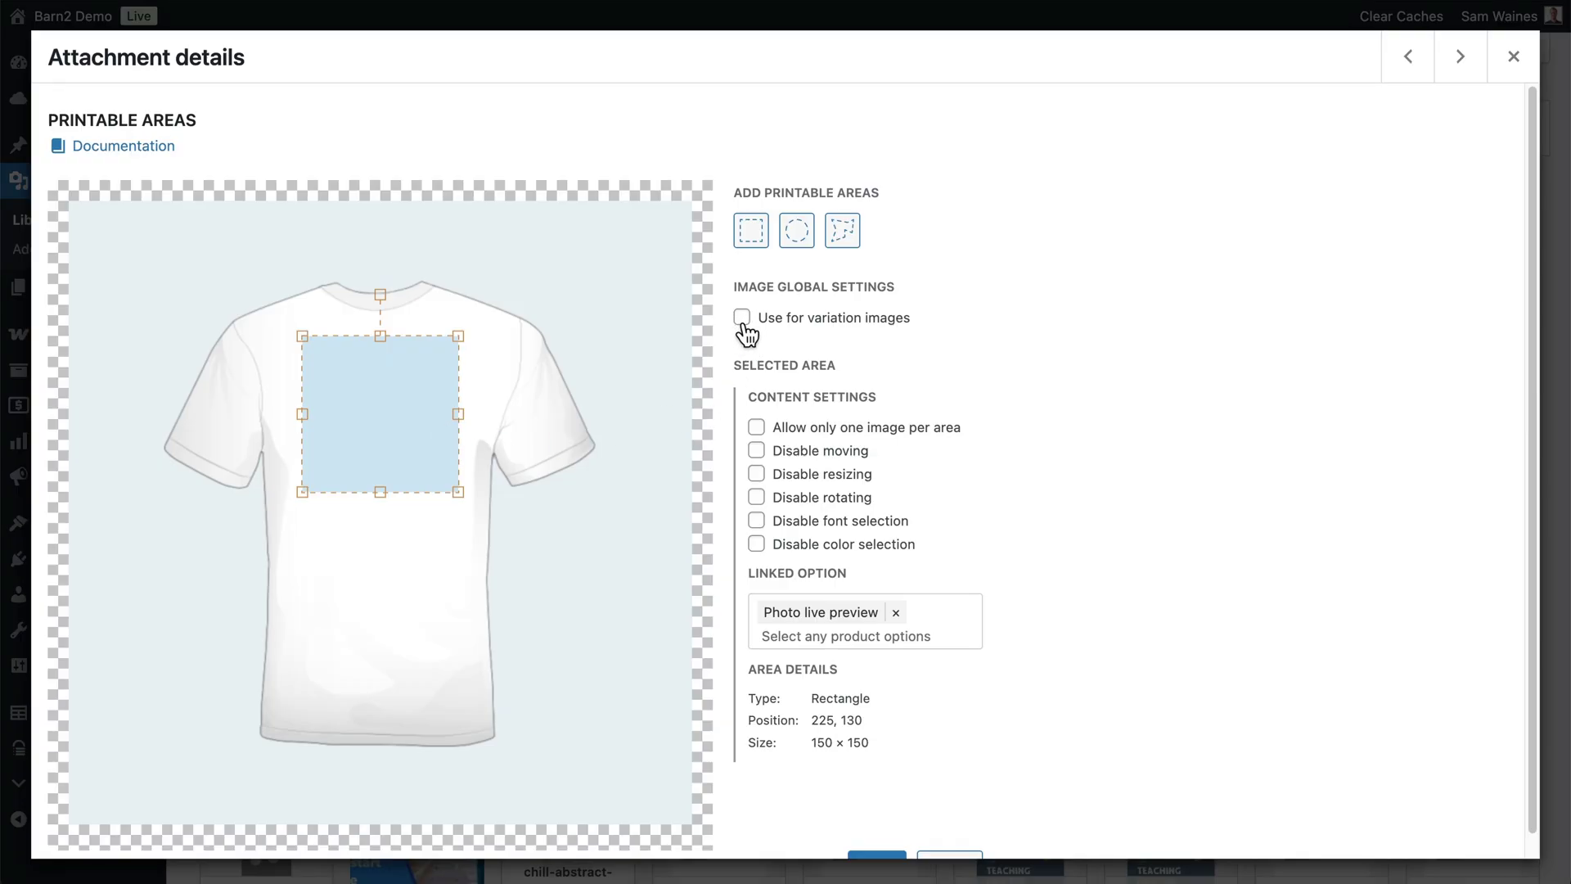
{"action": "scroll", "coordinate": [1015, 361], "scroll_direction": "down", "scroll_amount": 1}
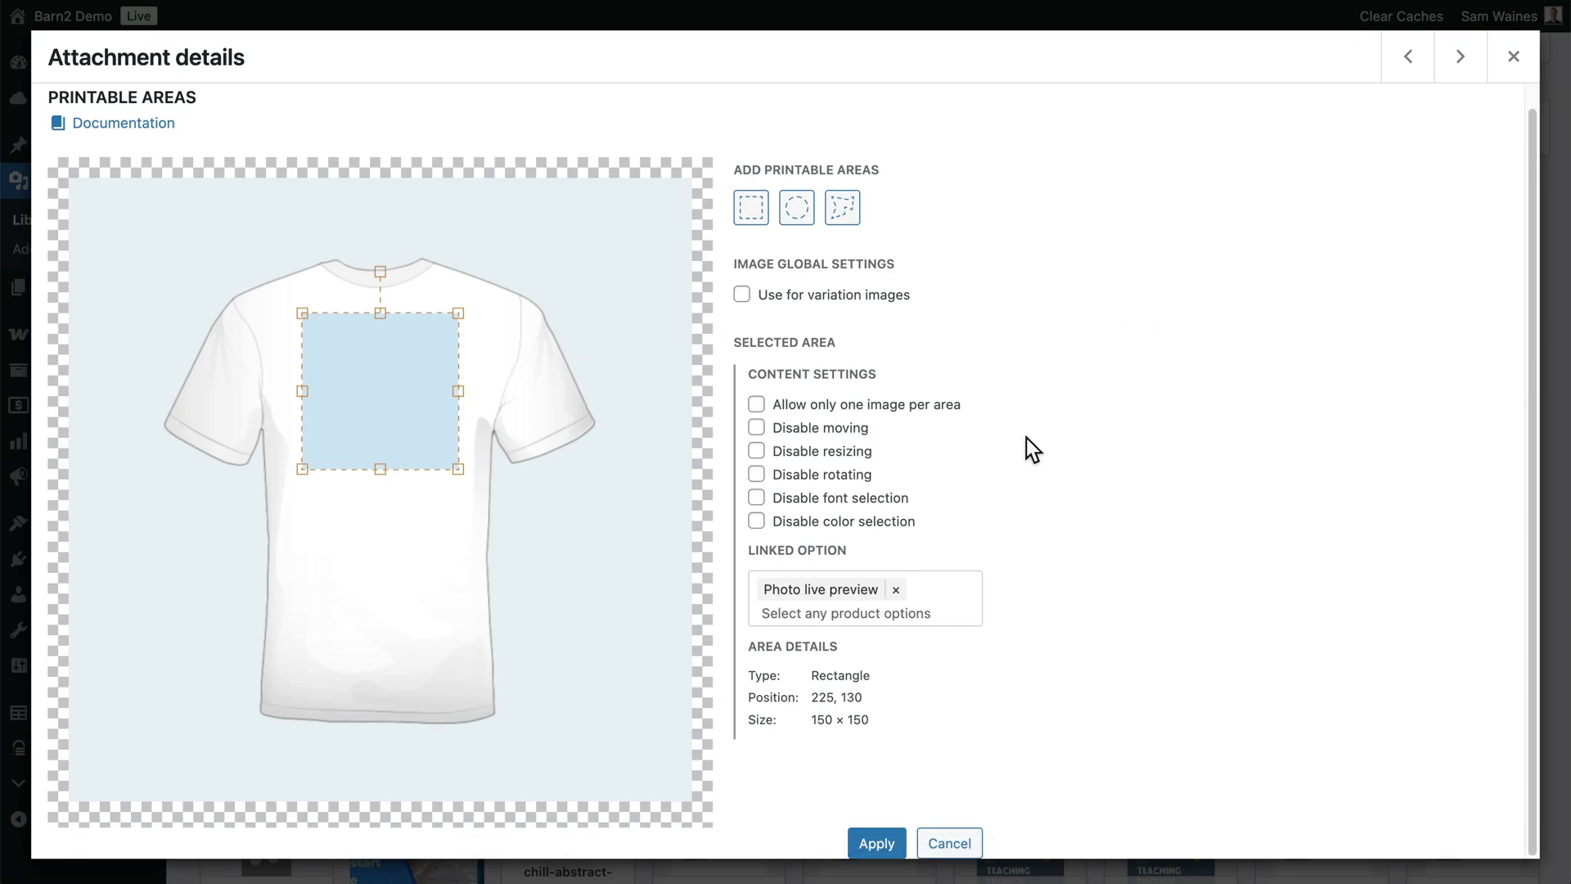
{"action": "left_click", "coordinate": [896, 589]}
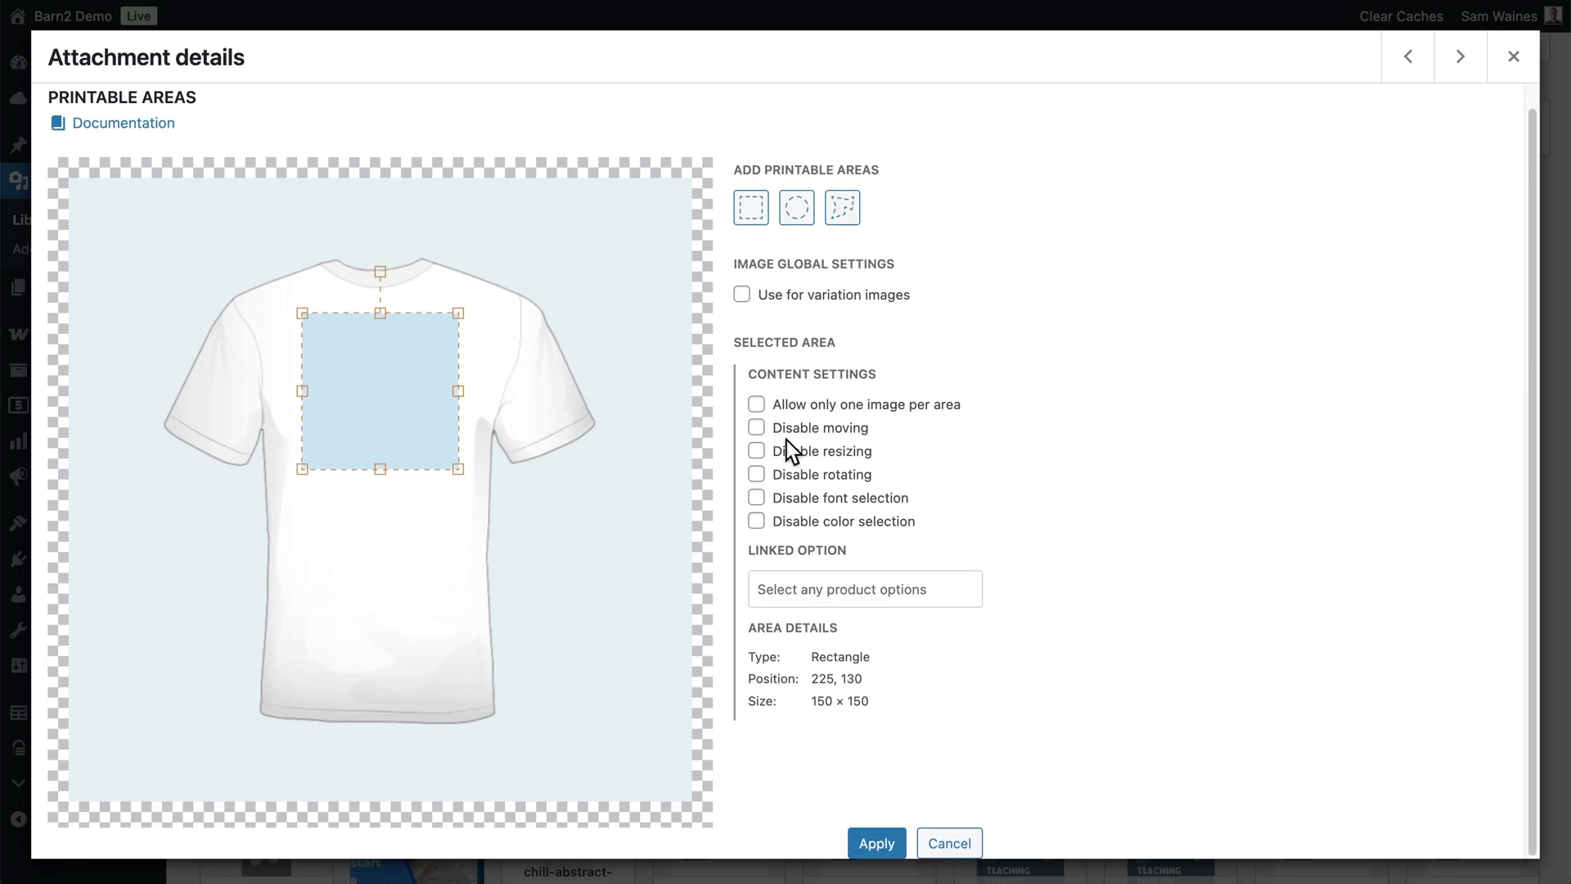
{"action": "left_click", "coordinate": [867, 591]}
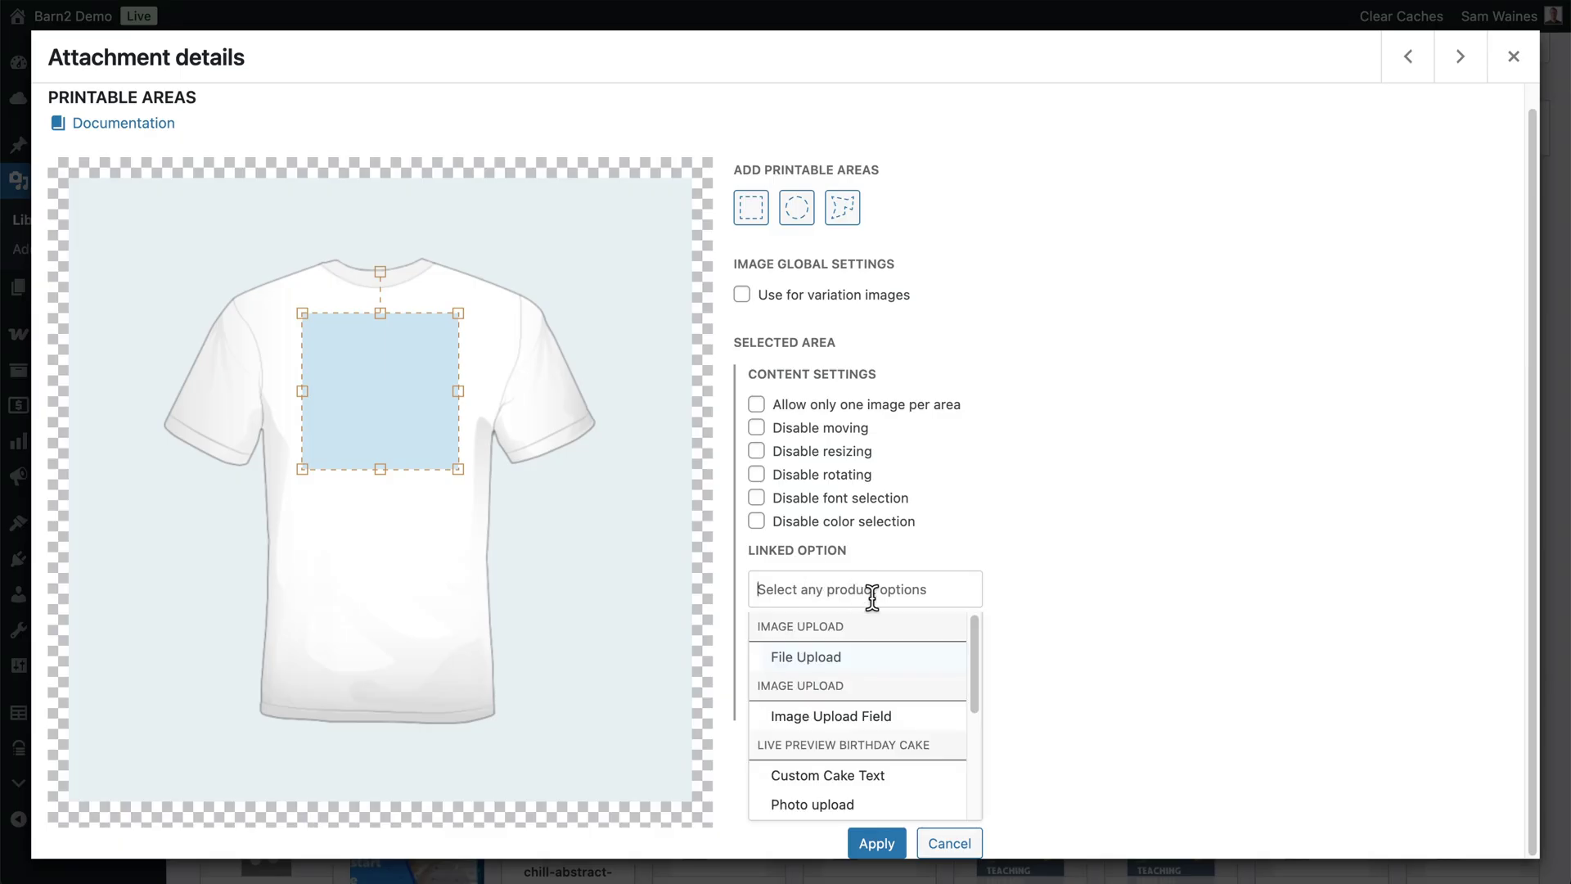
{"action": "scroll", "coordinate": [872, 679], "scroll_direction": "down", "scroll_amount": 3}
{"action": "scroll", "coordinate": [872, 679], "scroll_direction": "up", "scroll_amount": 3}
{"action": "scroll", "coordinate": [864, 688], "scroll_direction": "down", "scroll_amount": 5}
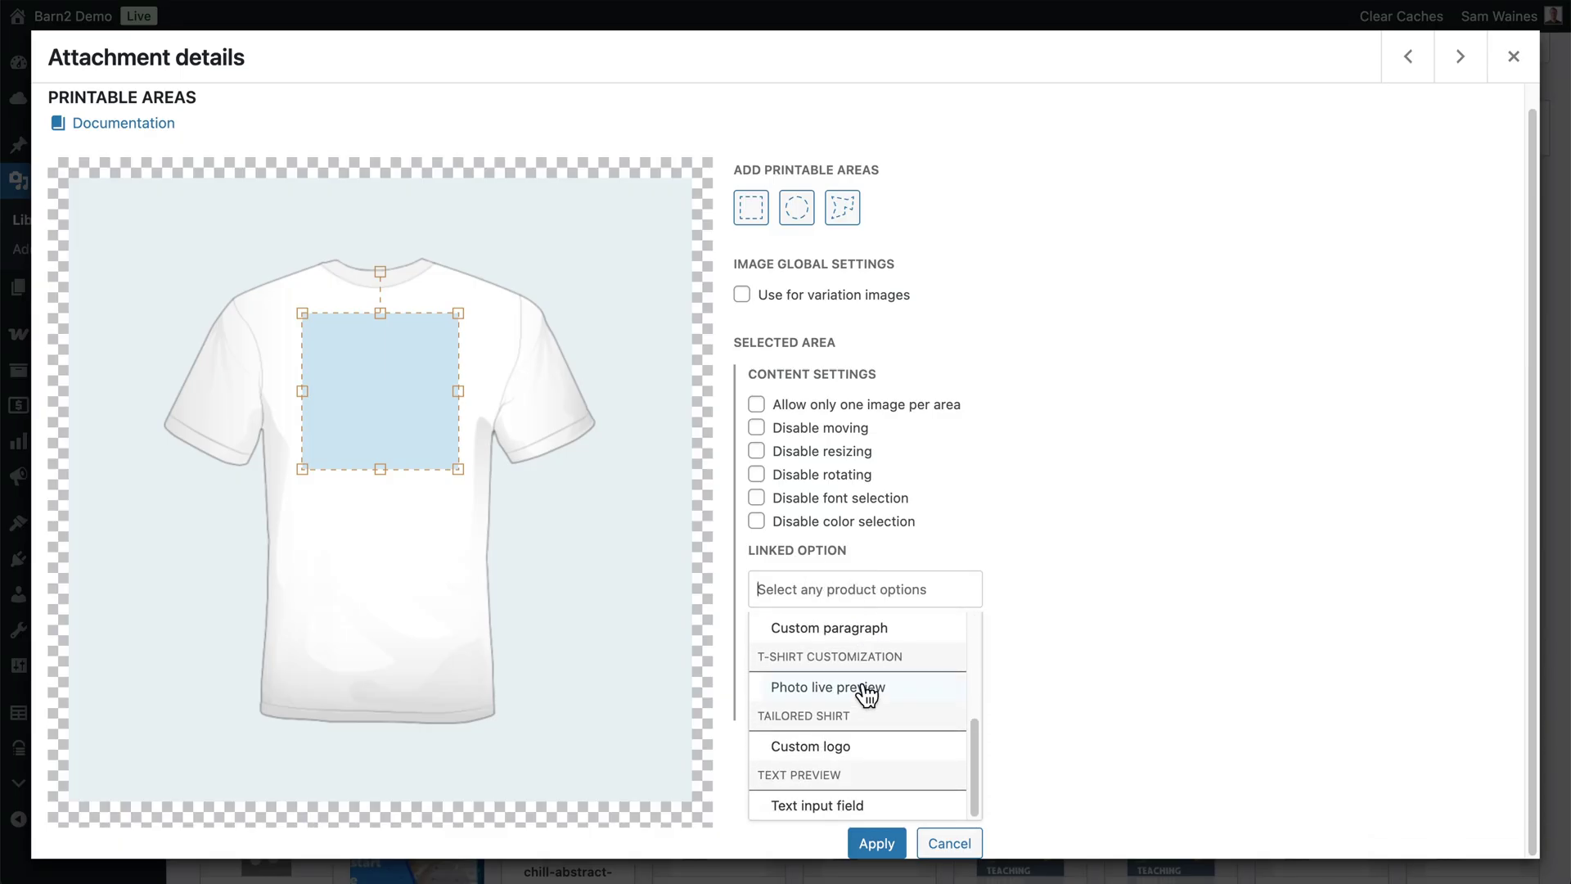
{"action": "left_click", "coordinate": [1014, 533]}
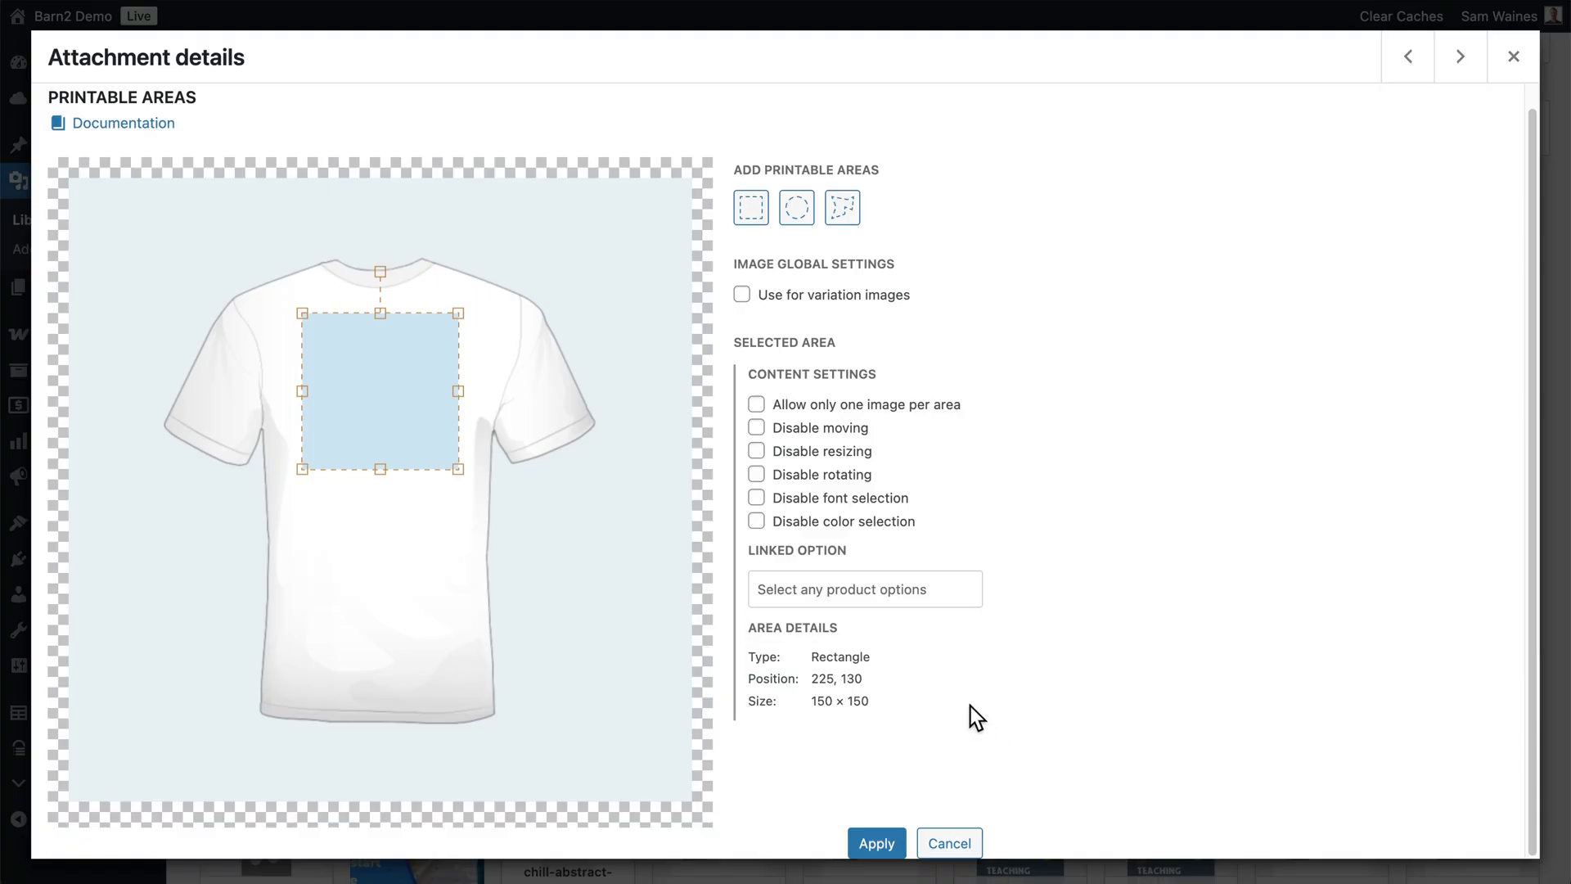
{"action": "left_click", "coordinate": [872, 851]}
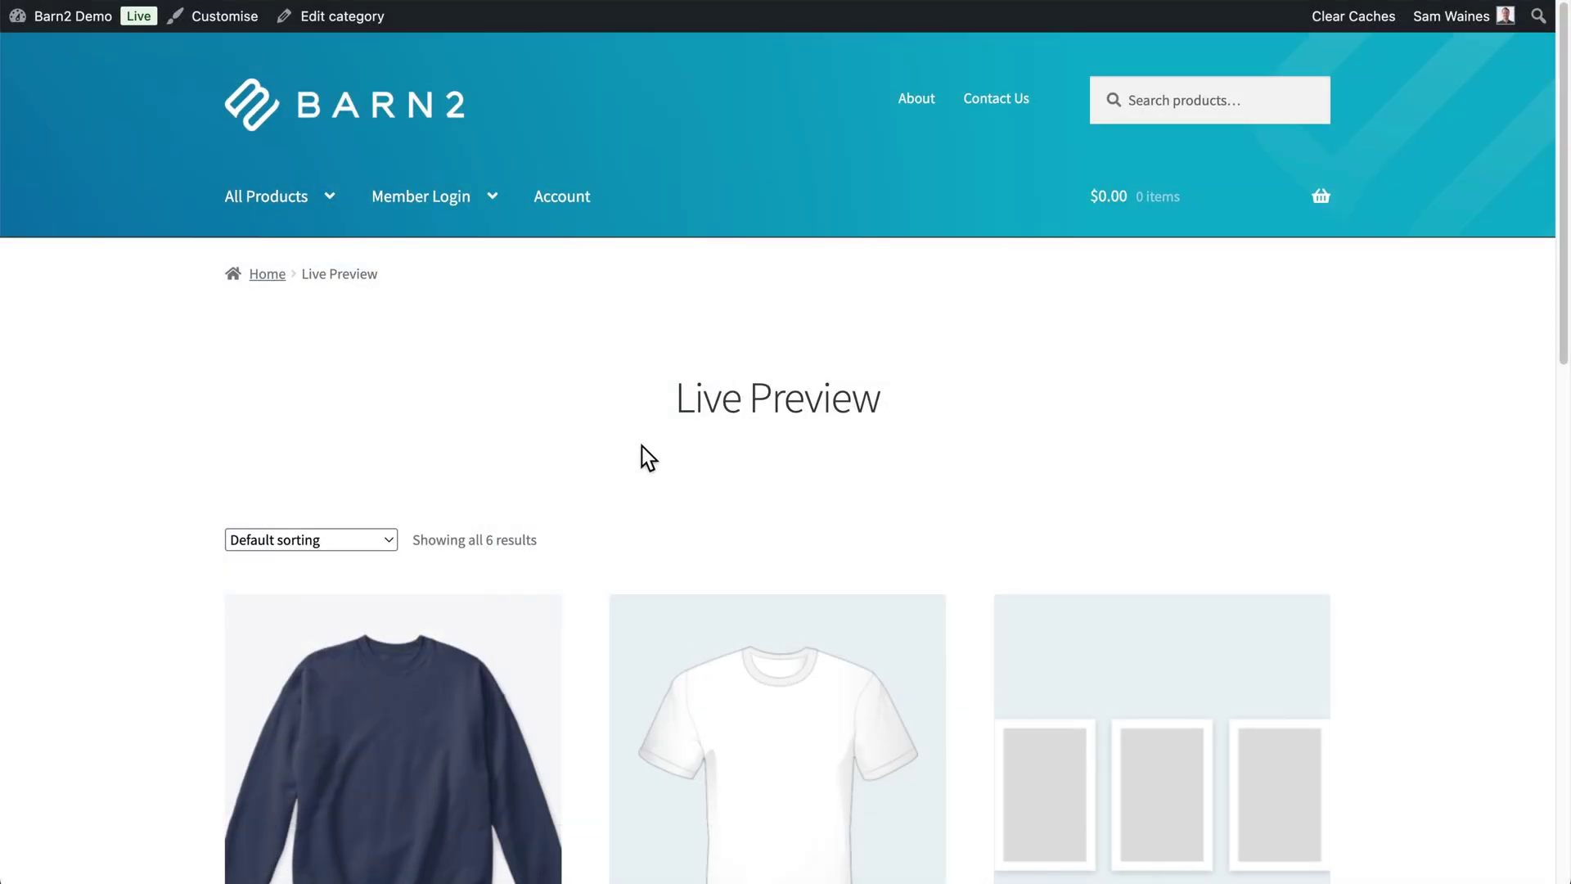
Open Custom print white t-shirt from the Live Preview category and bring up the photo file picker.
{"action": "scroll", "coordinate": [641, 446], "scroll_direction": "down", "scroll_amount": 5}
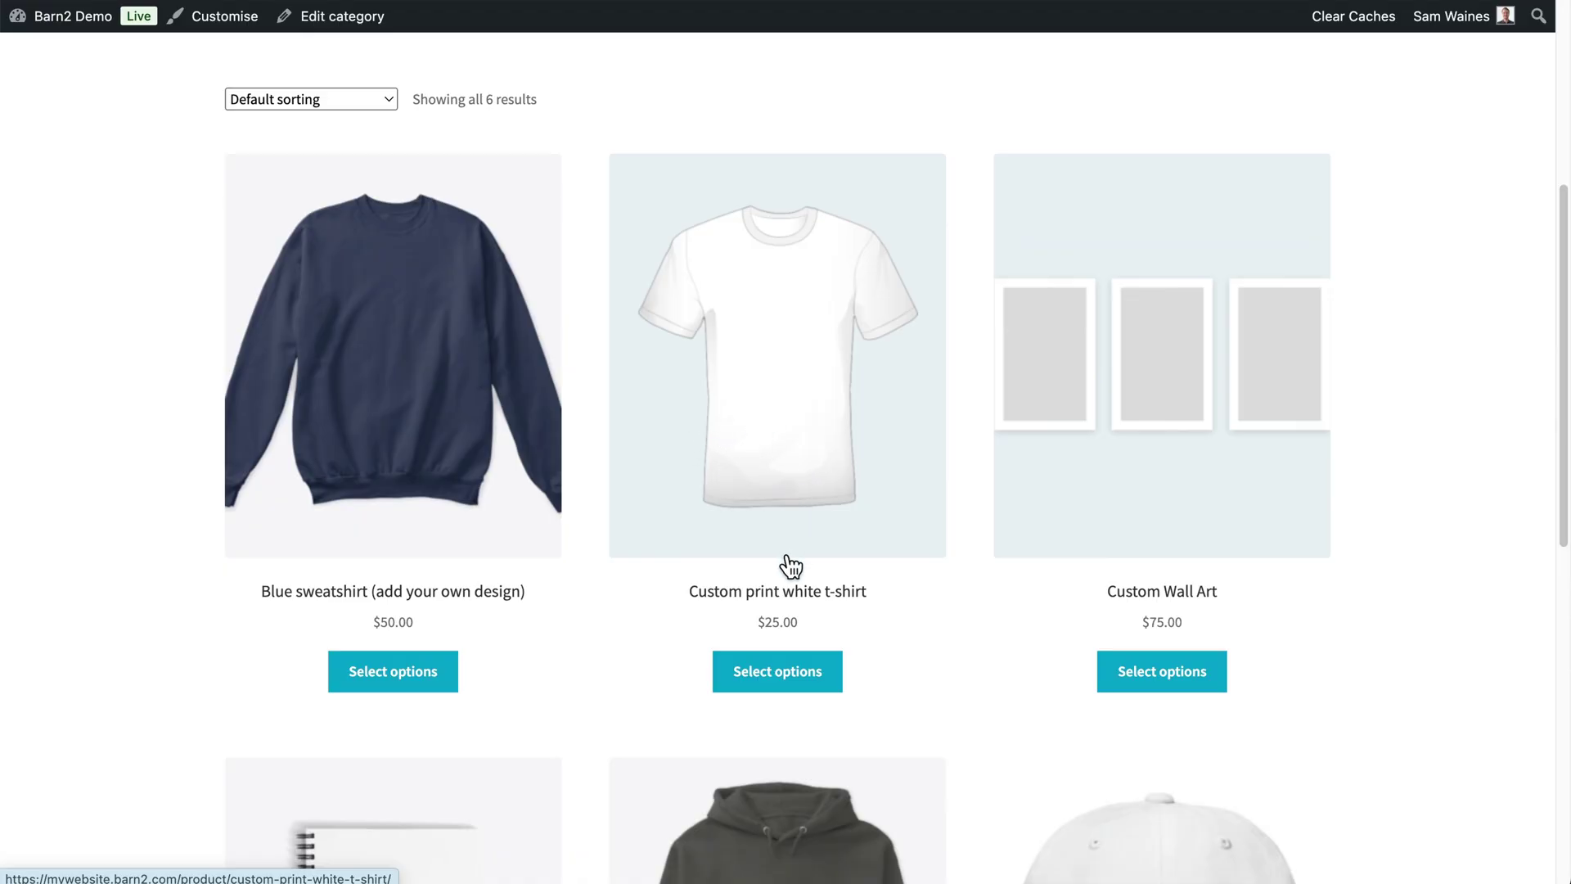
{"action": "left_click", "coordinate": [746, 679]}
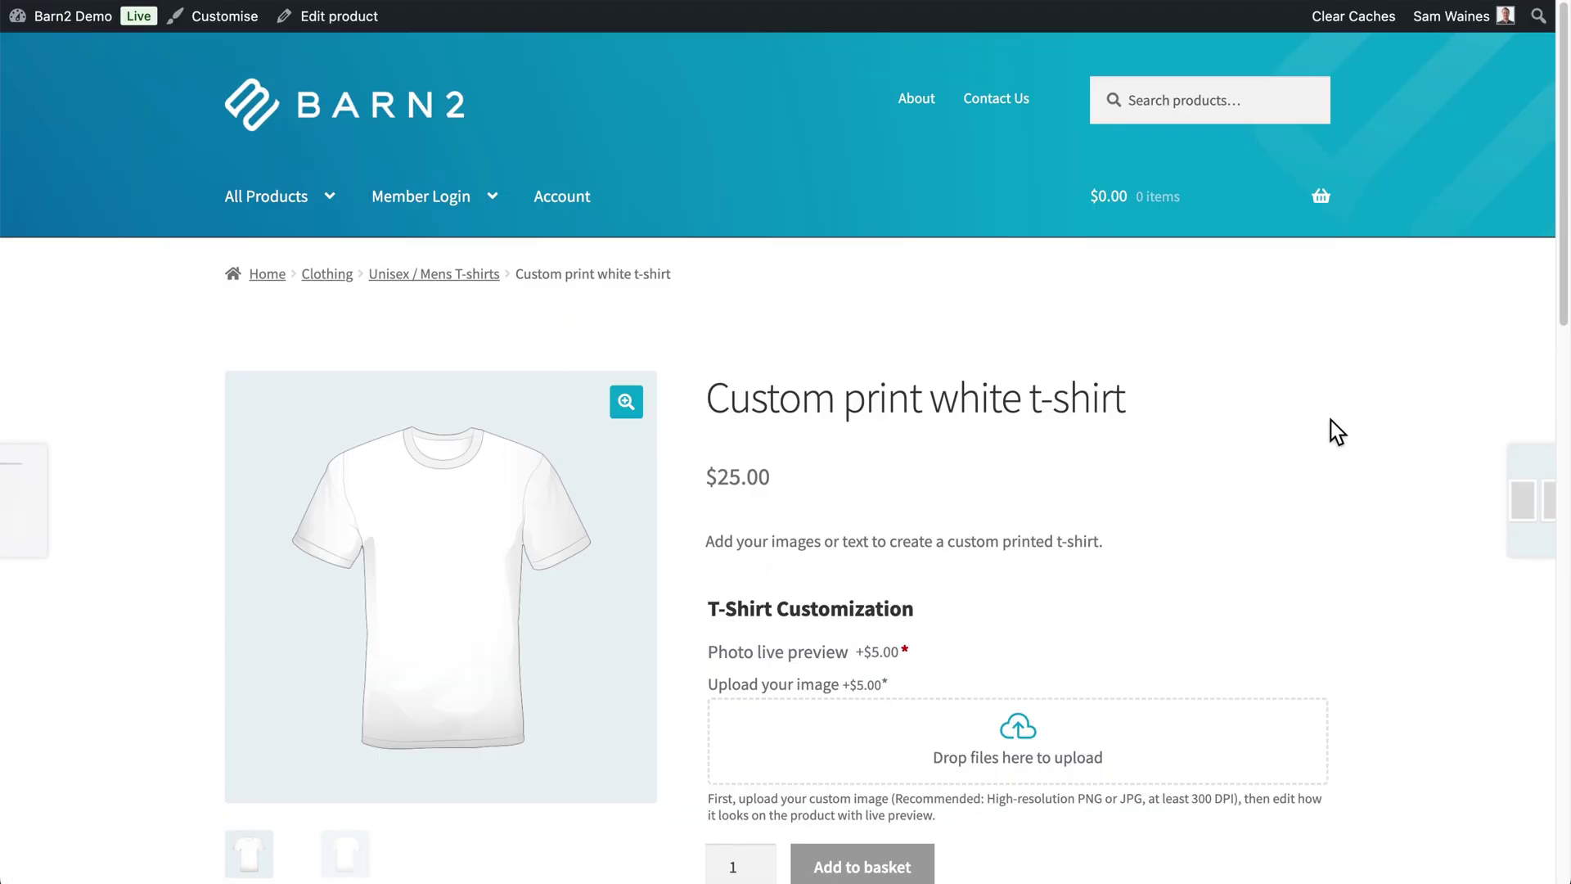
{"action": "scroll", "coordinate": [1330, 419], "scroll_direction": "down", "scroll_amount": 3}
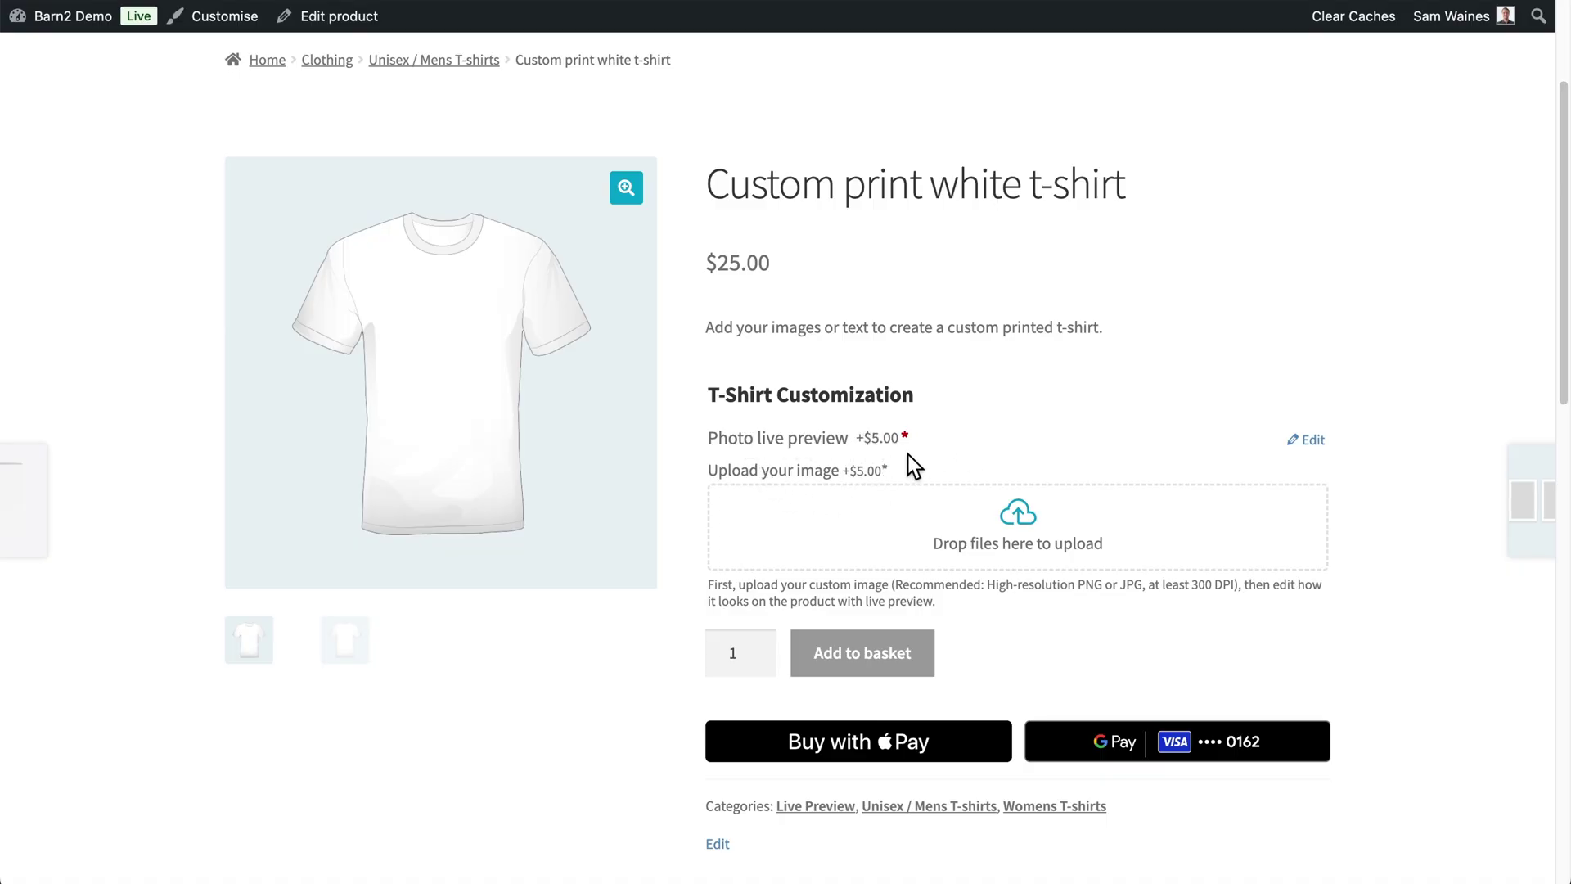
{"action": "scroll", "coordinate": [901, 477], "scroll_direction": "down", "scroll_amount": 2}
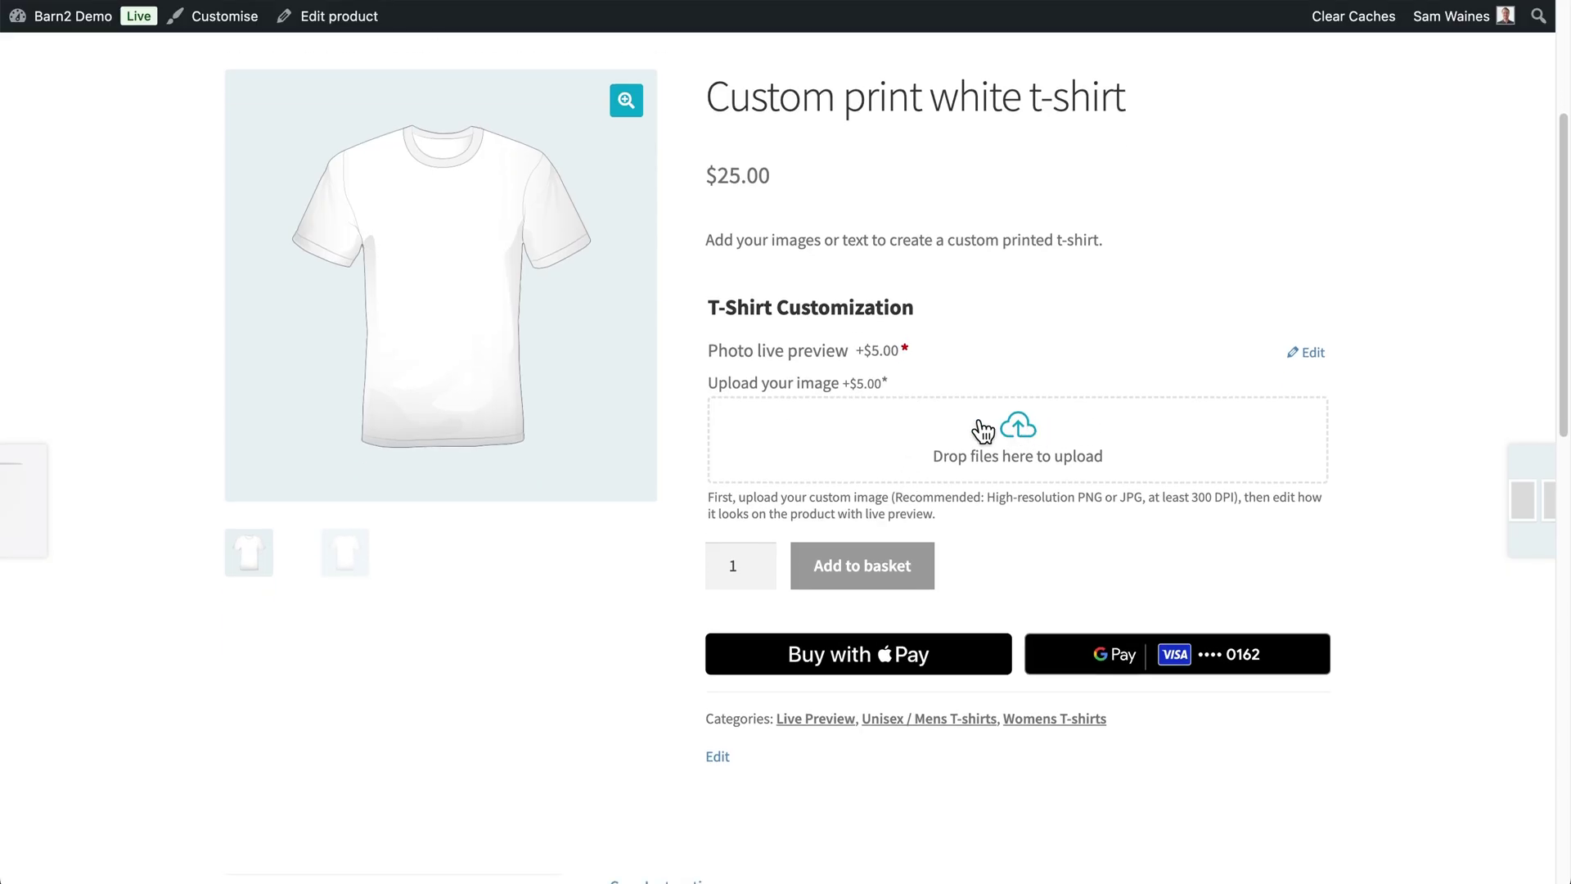
{"action": "left_click", "coordinate": [1029, 427]}
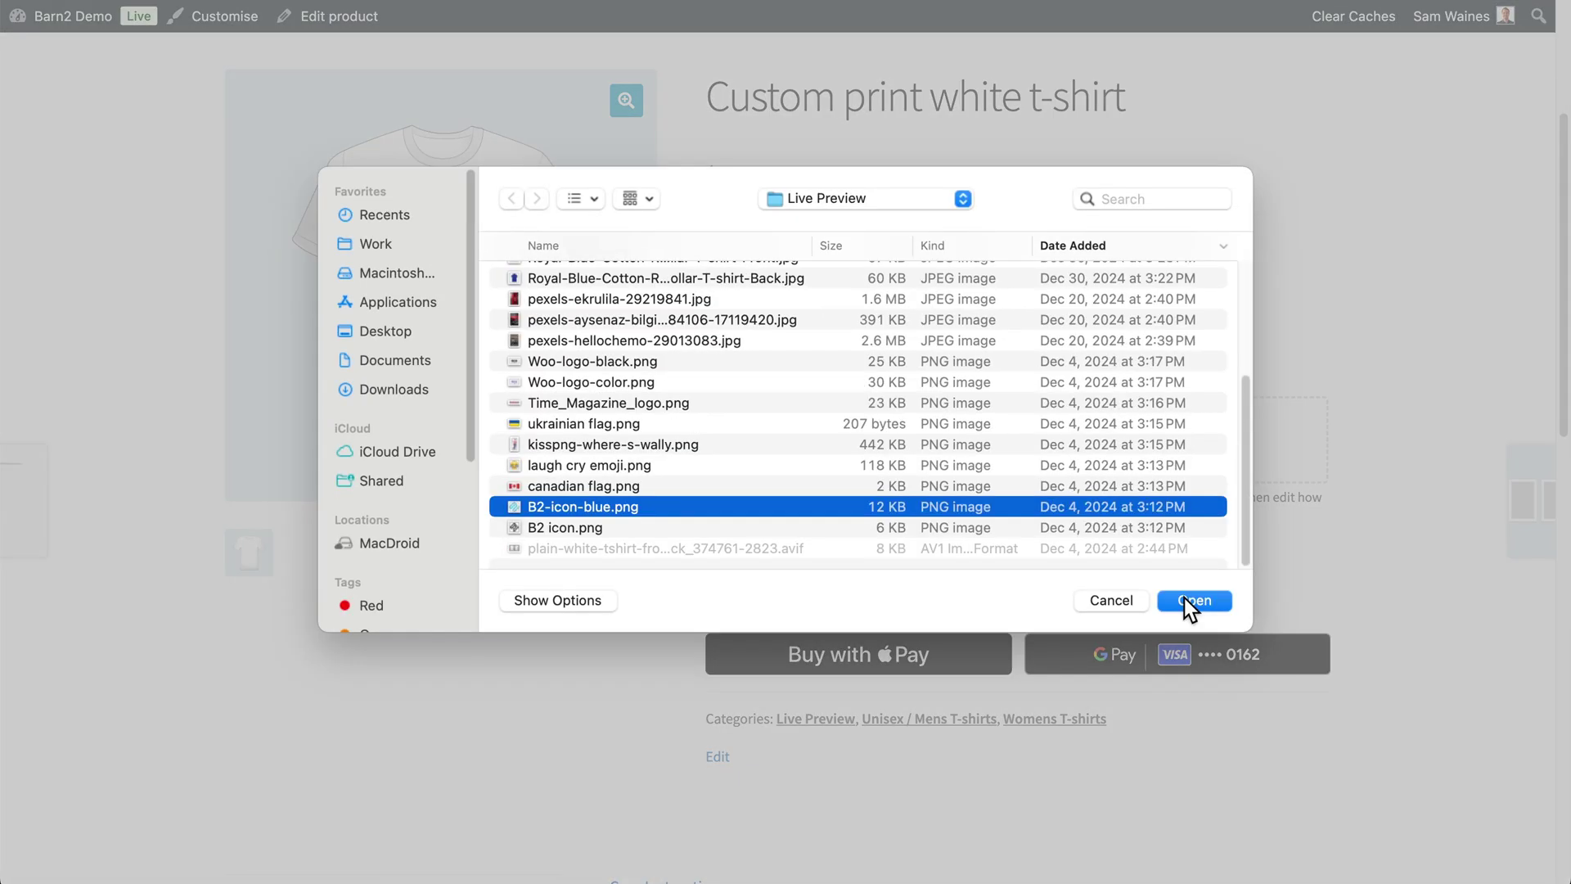
Upload B2-icon-blue.png, rotate and resize it to fill the front area, and apply.
{"action": "left_click", "coordinate": [1193, 601]}
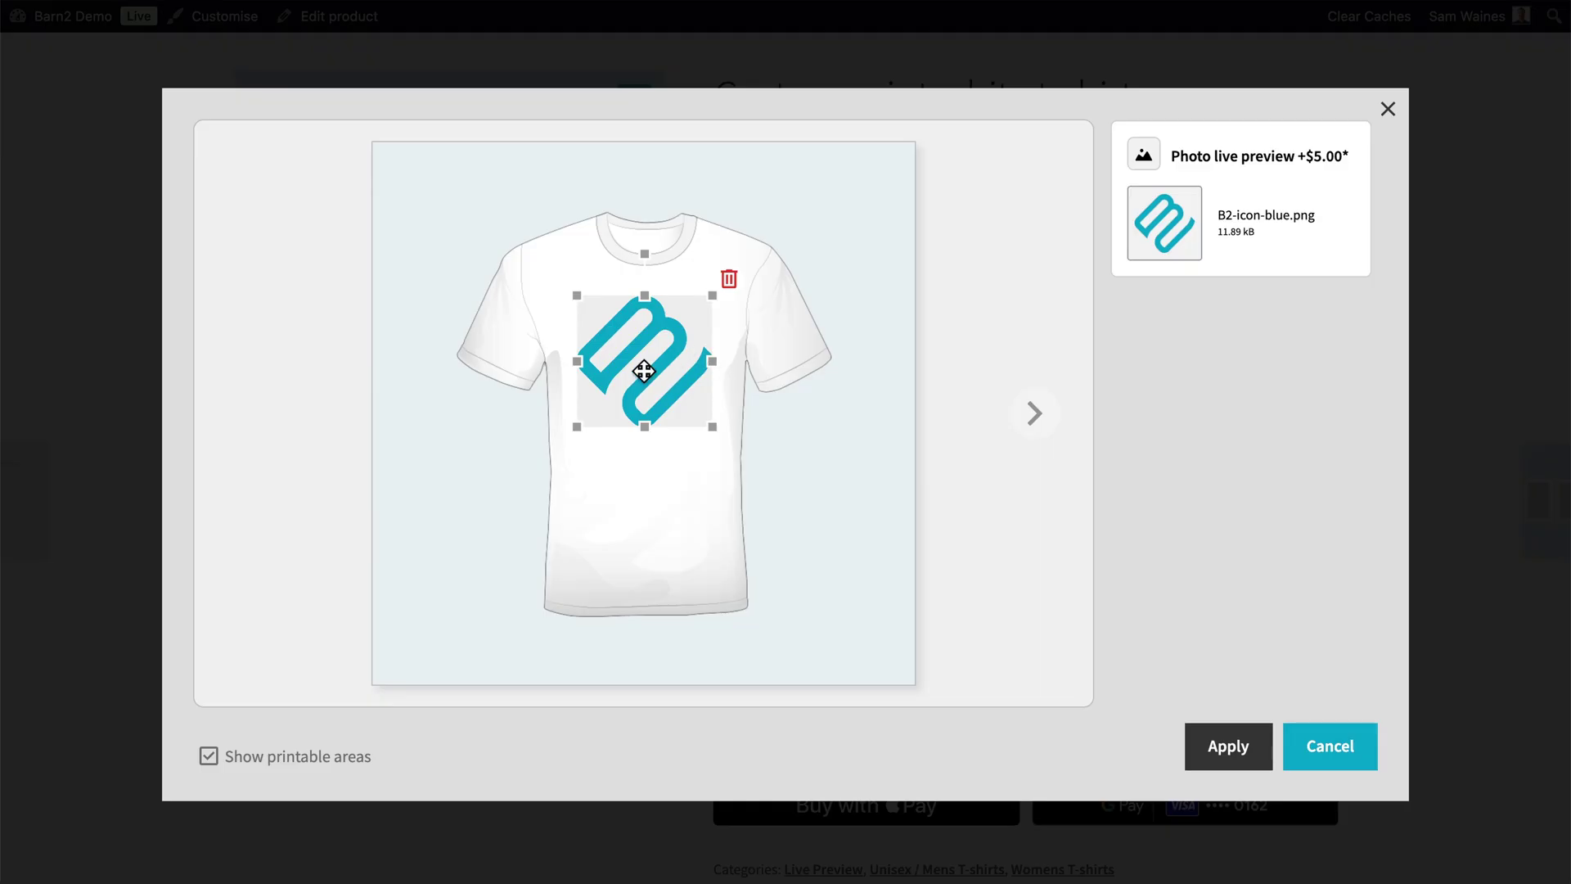
{"action": "left_click", "coordinate": [1190, 219]}
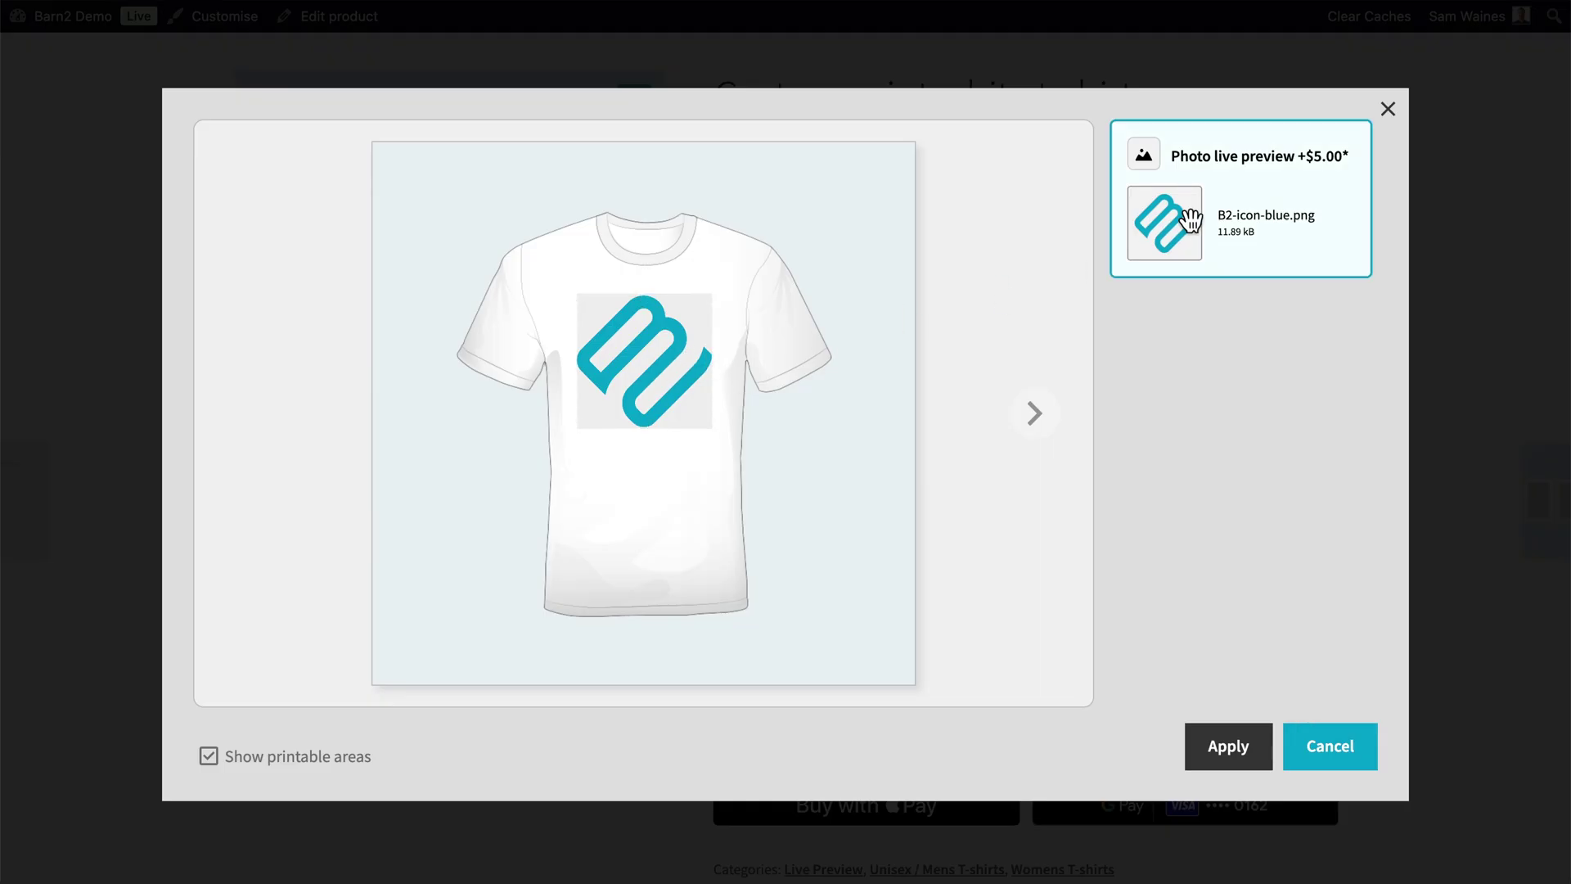
{"action": "left_click", "coordinate": [643, 354]}
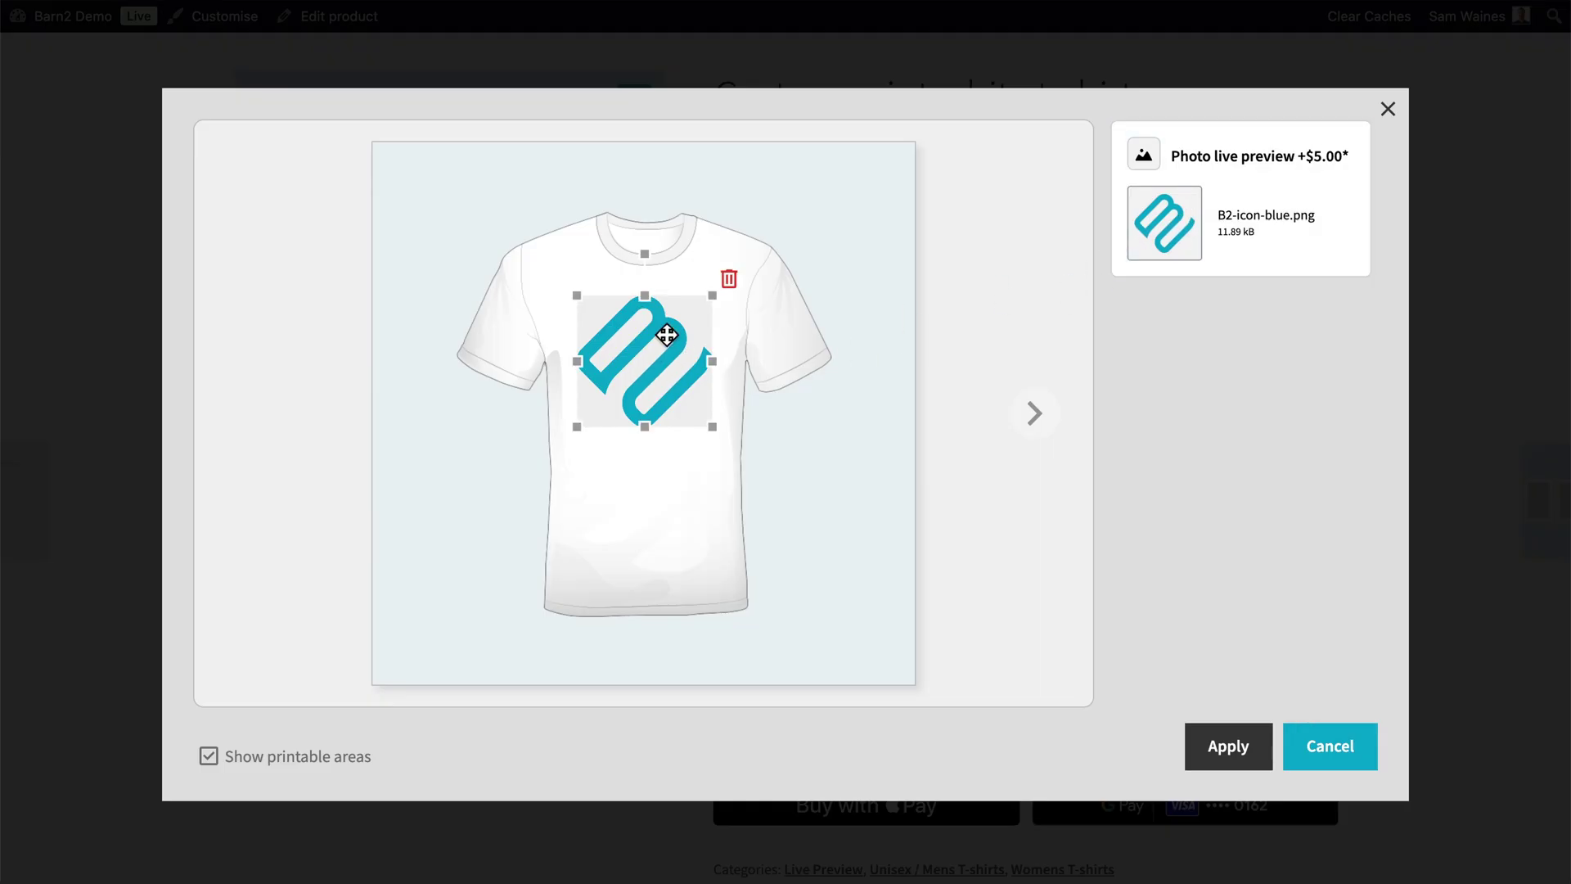
{"action": "mouse_move", "coordinate": [642, 257]}
{"action": "left_mouse_down"}
{"action": "mouse_move", "coordinate": [690, 263]}
{"action": "mouse_move", "coordinate": [620, 247]}
{"action": "mouse_move", "coordinate": [635, 246]}
{"action": "left_mouse_up"}
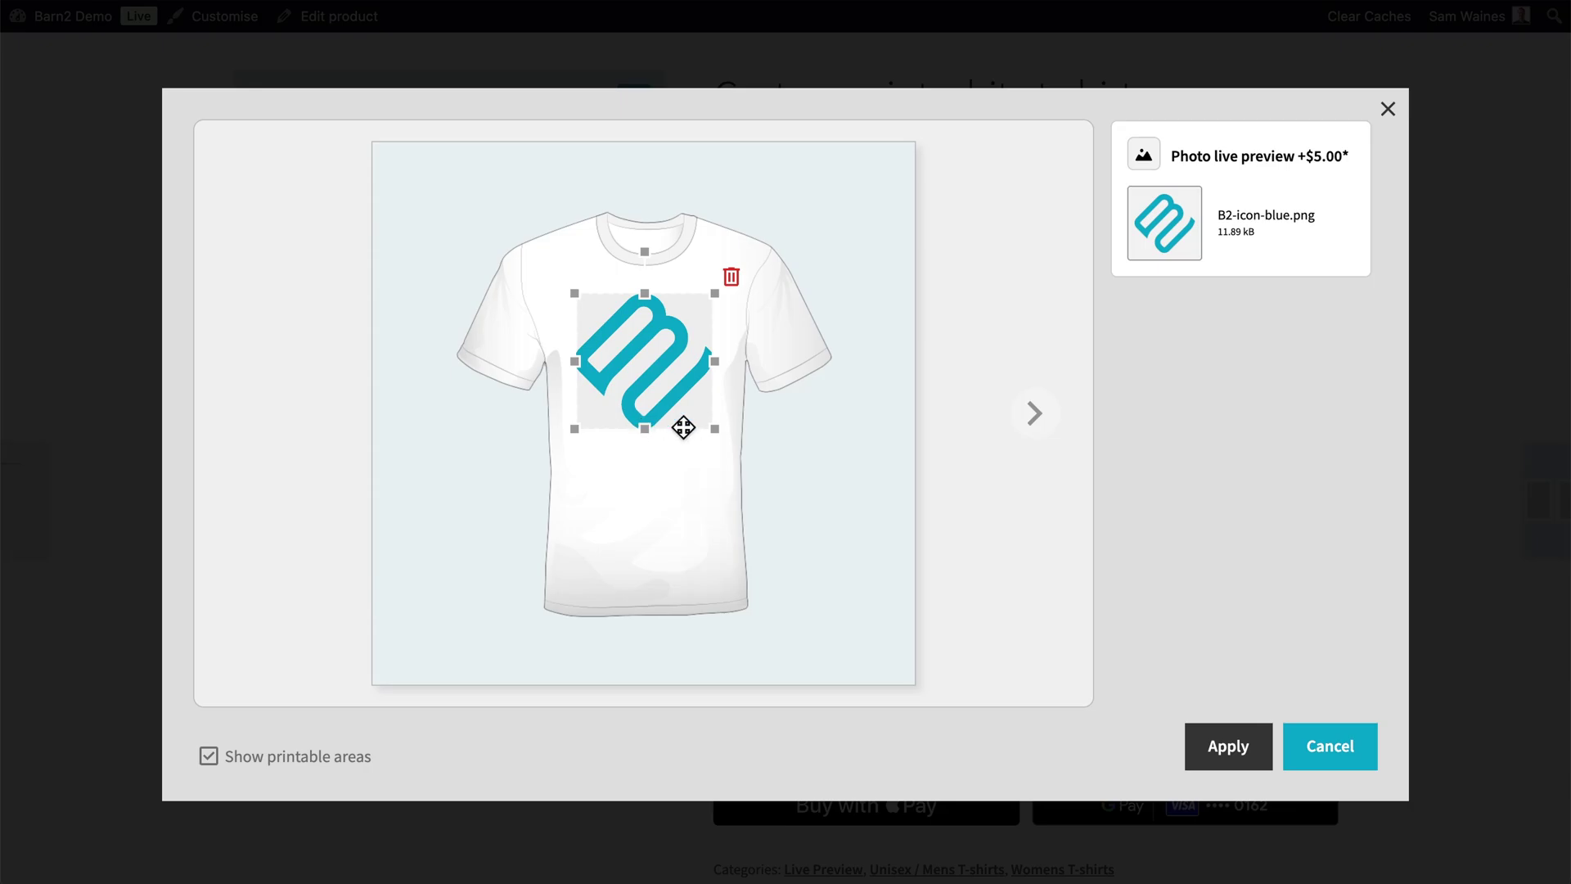
{"action": "left_click_drag", "start_coordinate": [714, 428], "coordinate": [649, 350]}
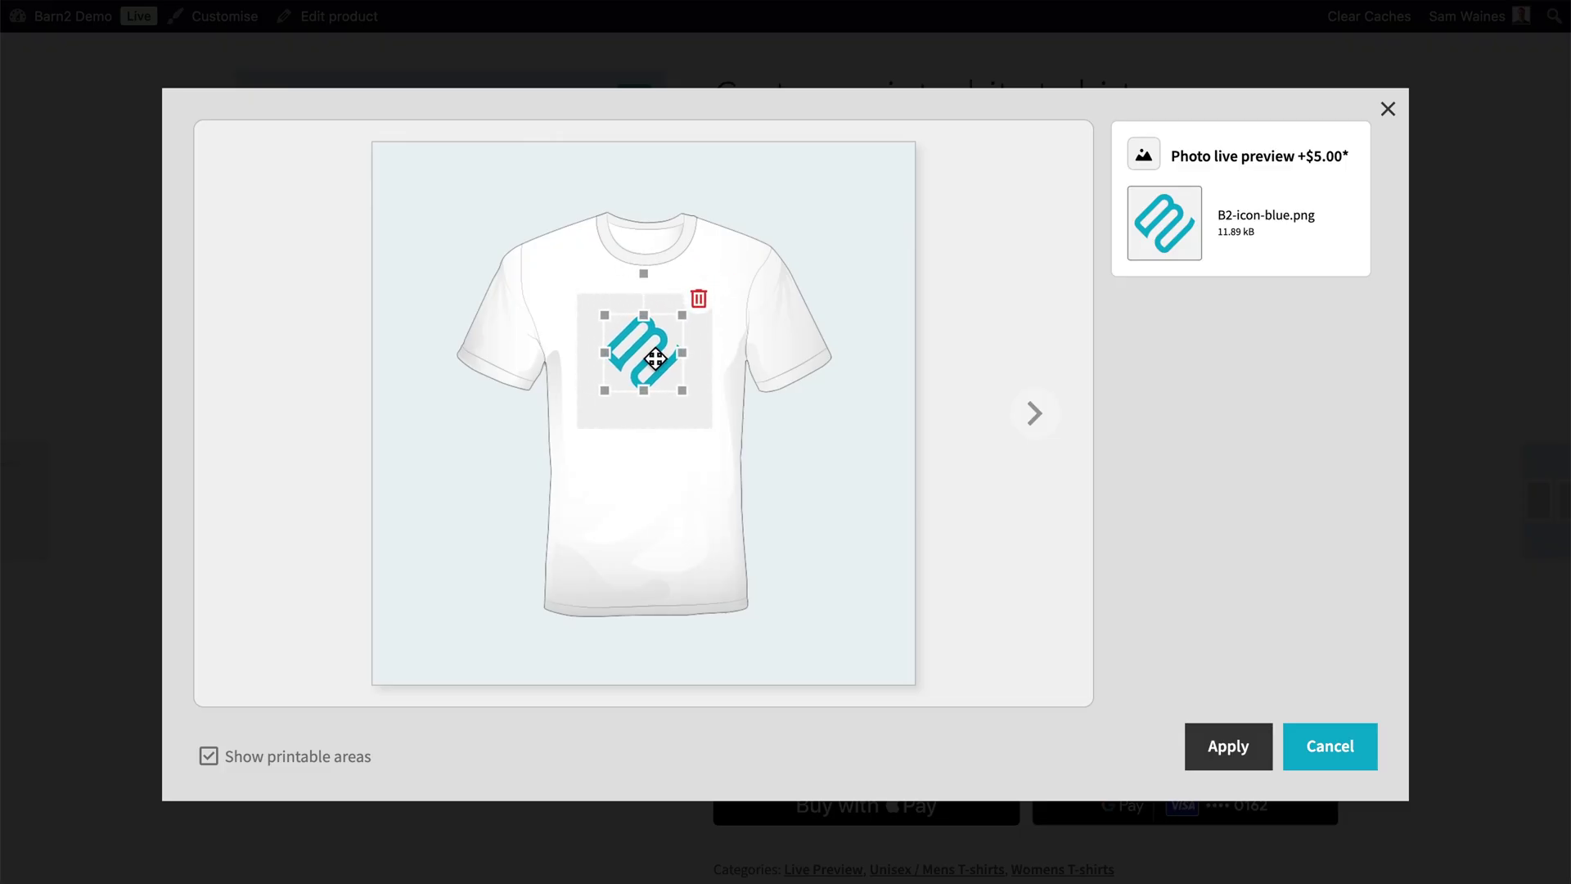
{"action": "double_click", "coordinate": [651, 352]}
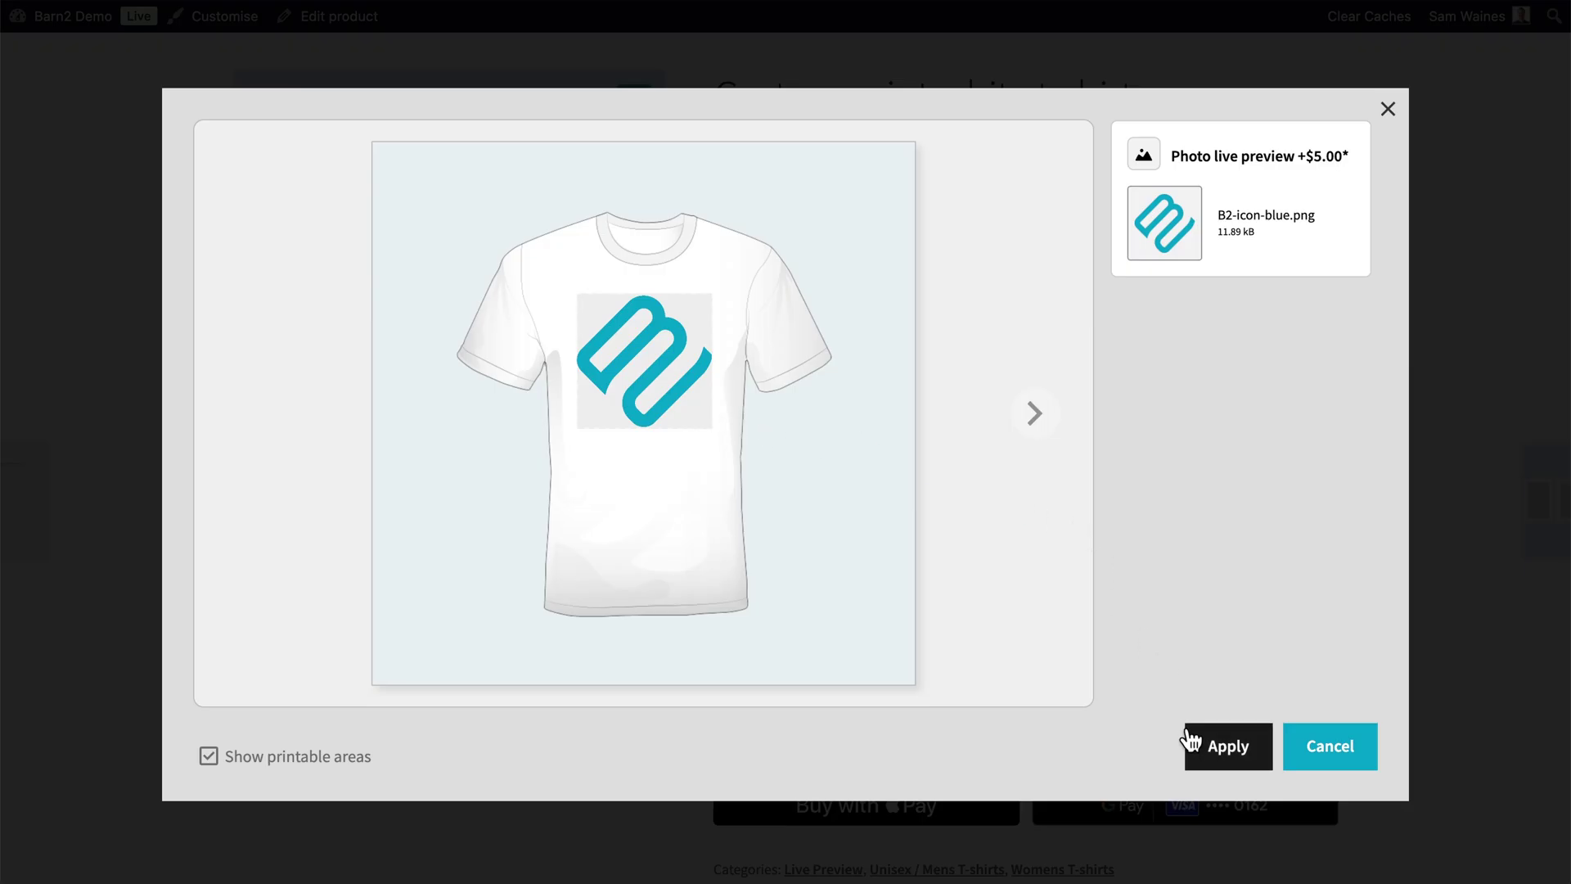
{"action": "left_click", "coordinate": [1227, 746]}
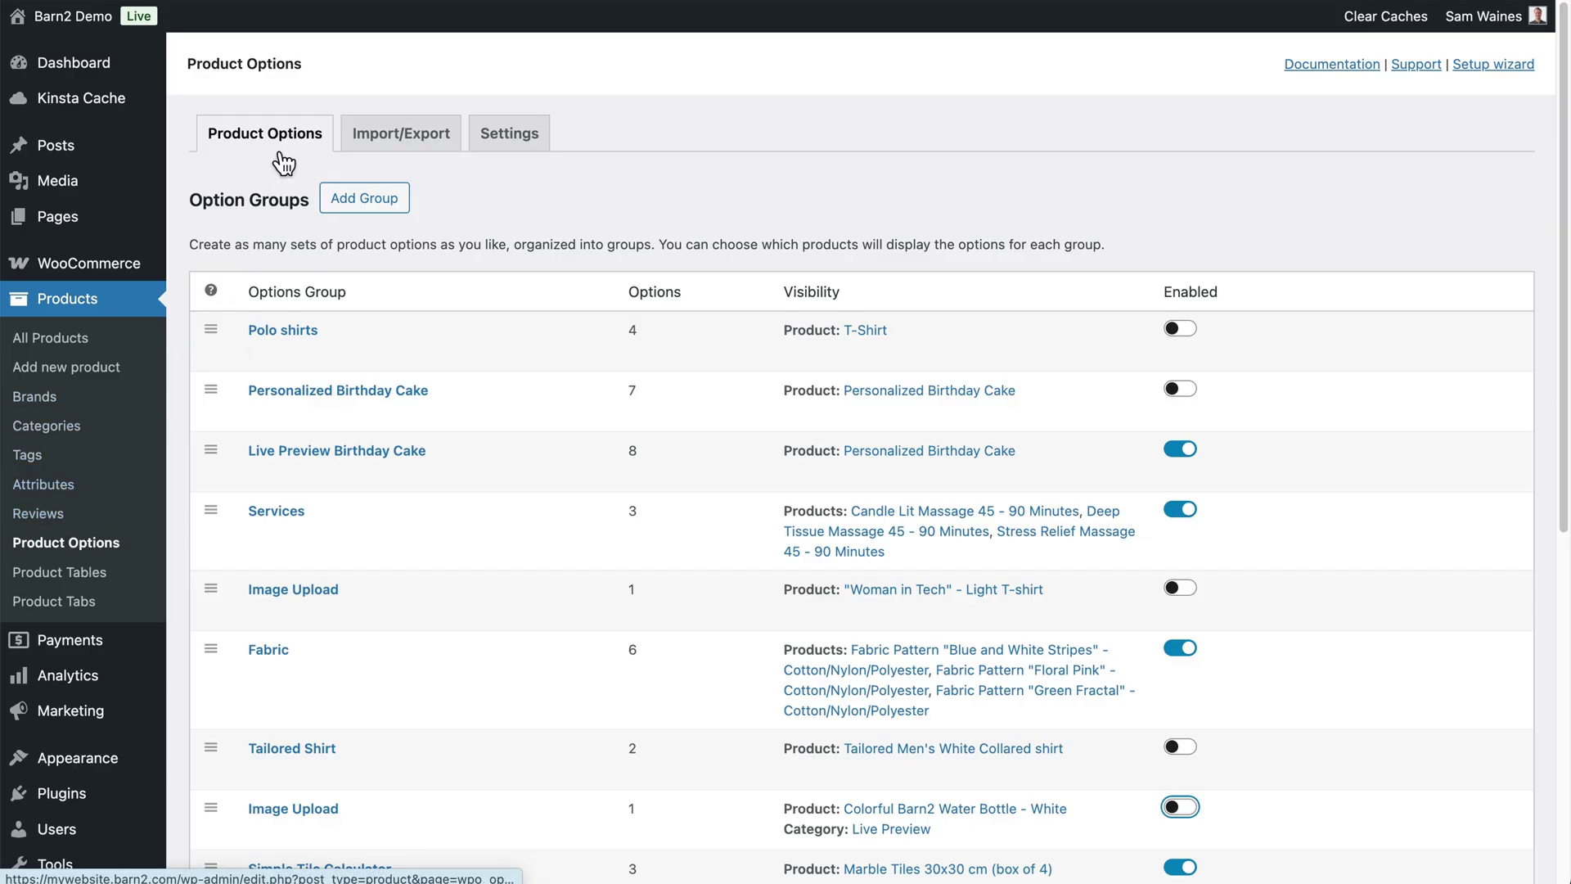
Edit the T-Shirt Customization group and add a second option of type Paragraph.
{"action": "scroll", "coordinate": [410, 287], "scroll_direction": "down", "scroll_amount": 10}
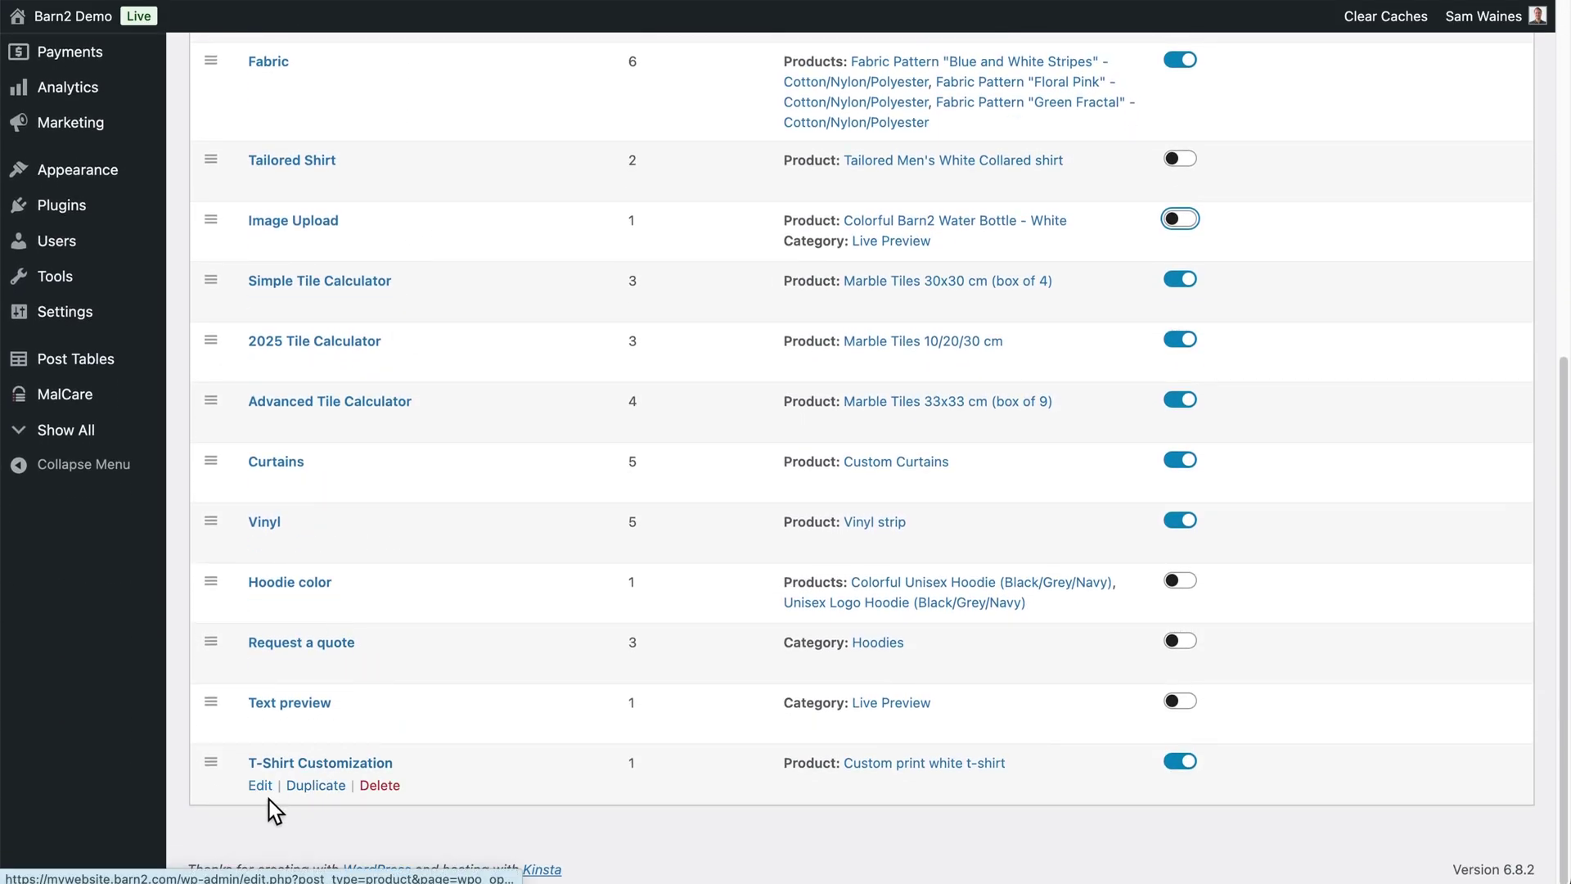
{"action": "left_click", "coordinate": [260, 785]}
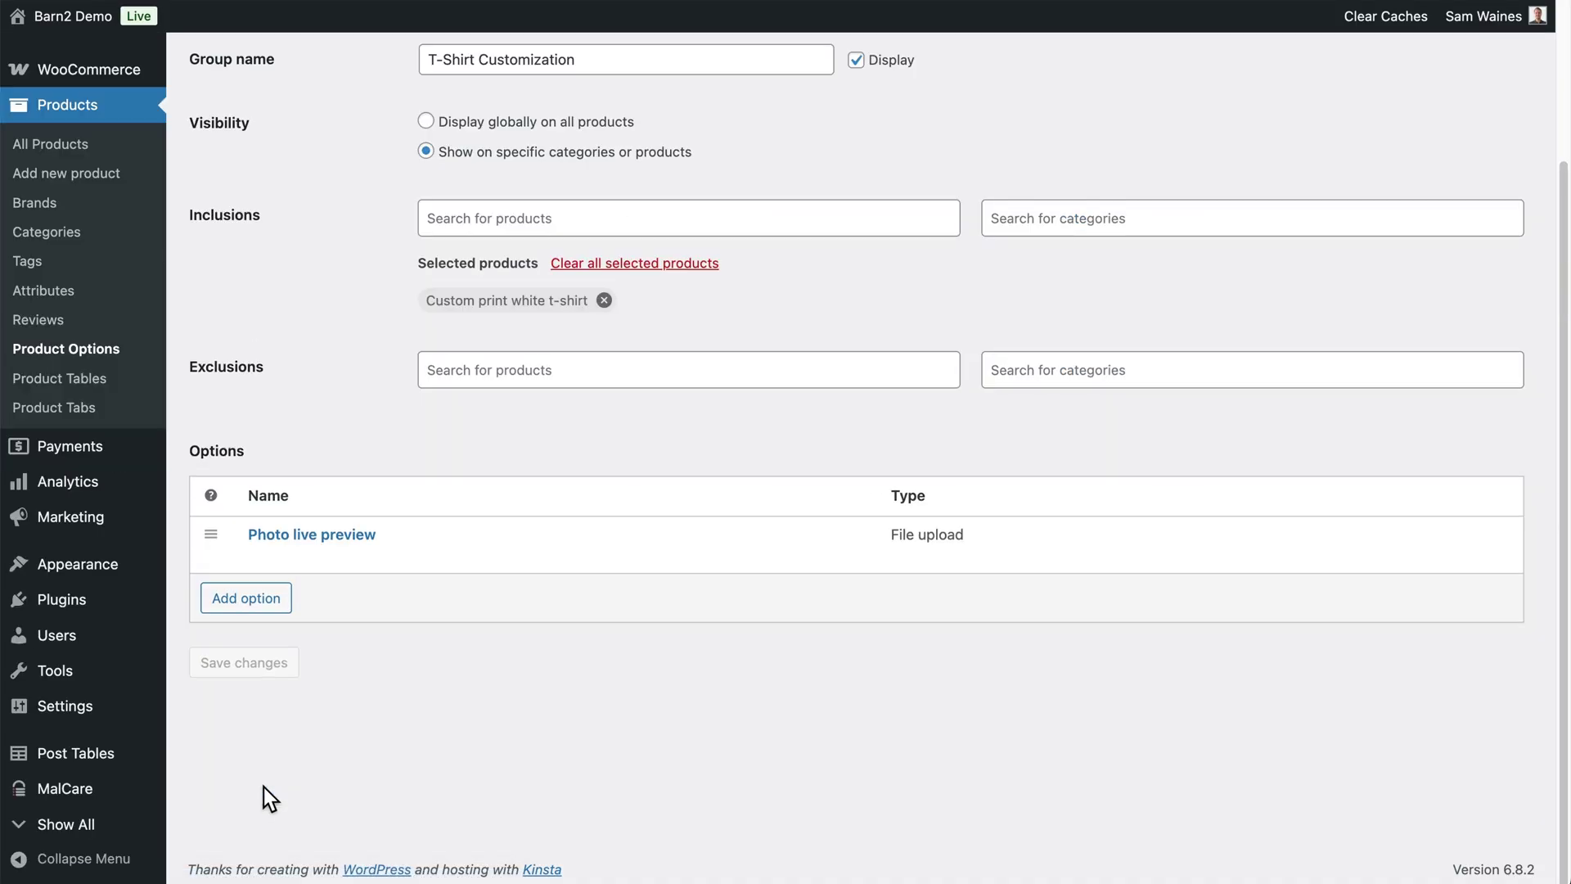
{"action": "left_click", "coordinate": [273, 600]}
{"action": "scroll", "coordinate": [272, 602], "scroll_direction": "down", "scroll_amount": 3}
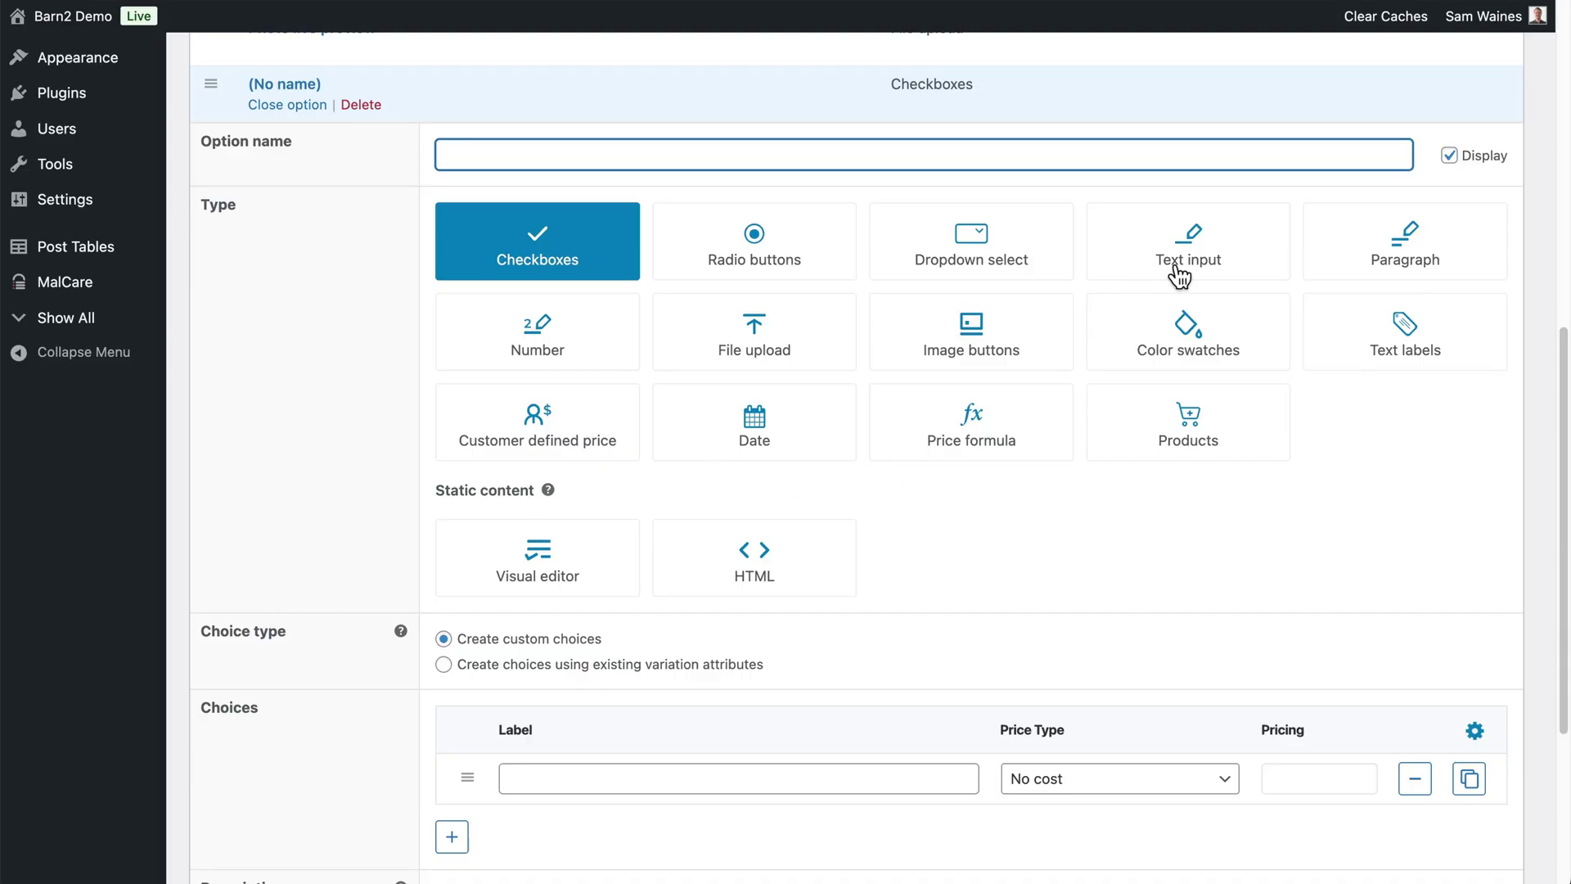
{"action": "left_click", "coordinate": [1179, 277]}
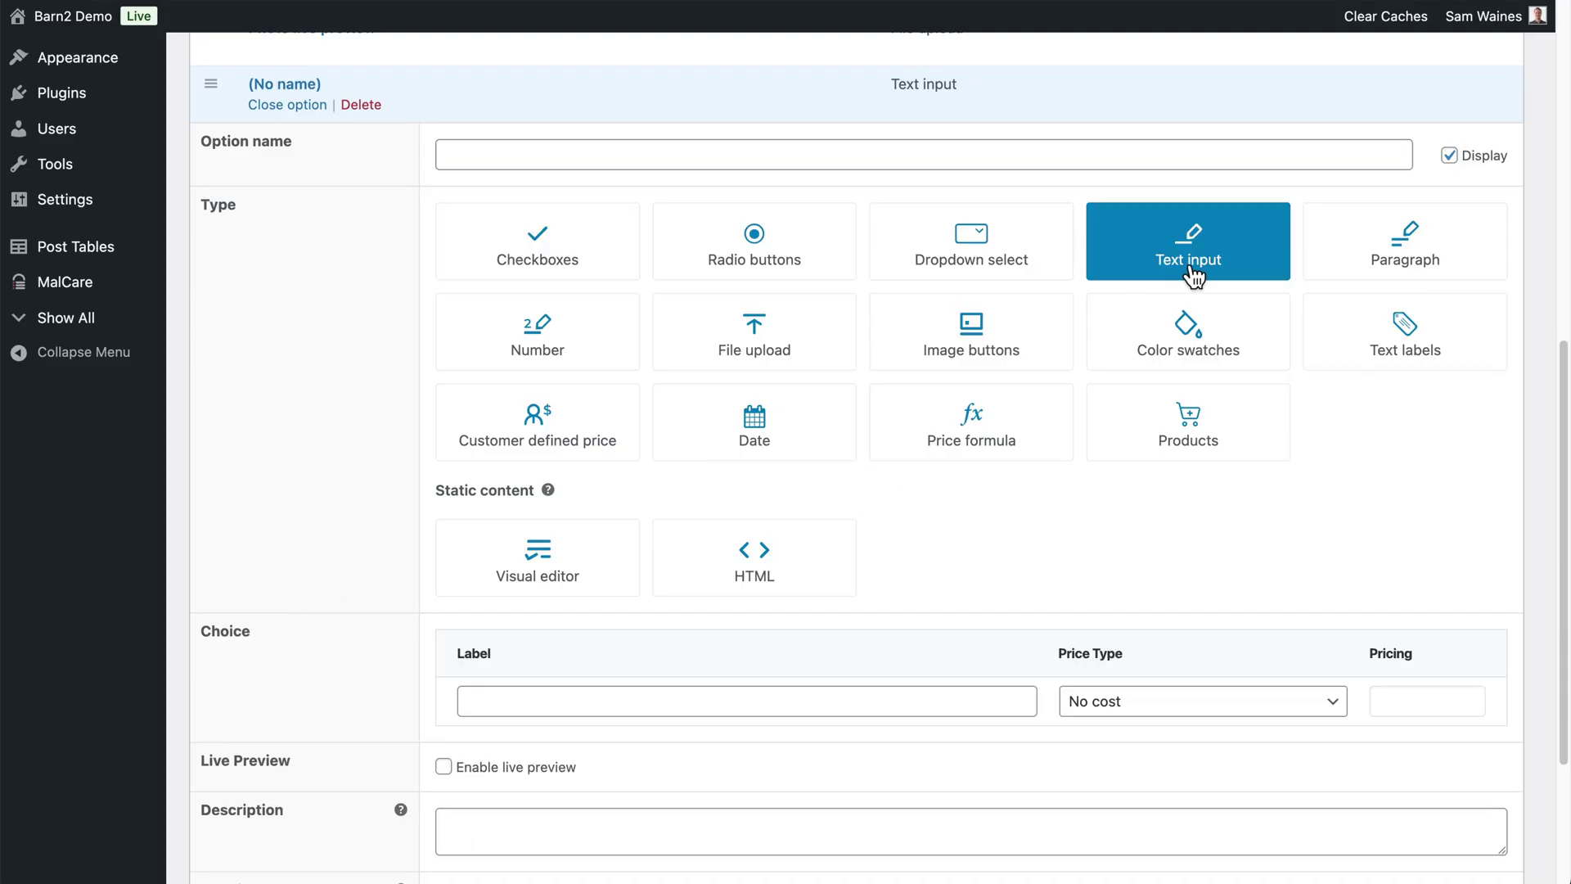
{"action": "left_click", "coordinate": [1428, 276]}
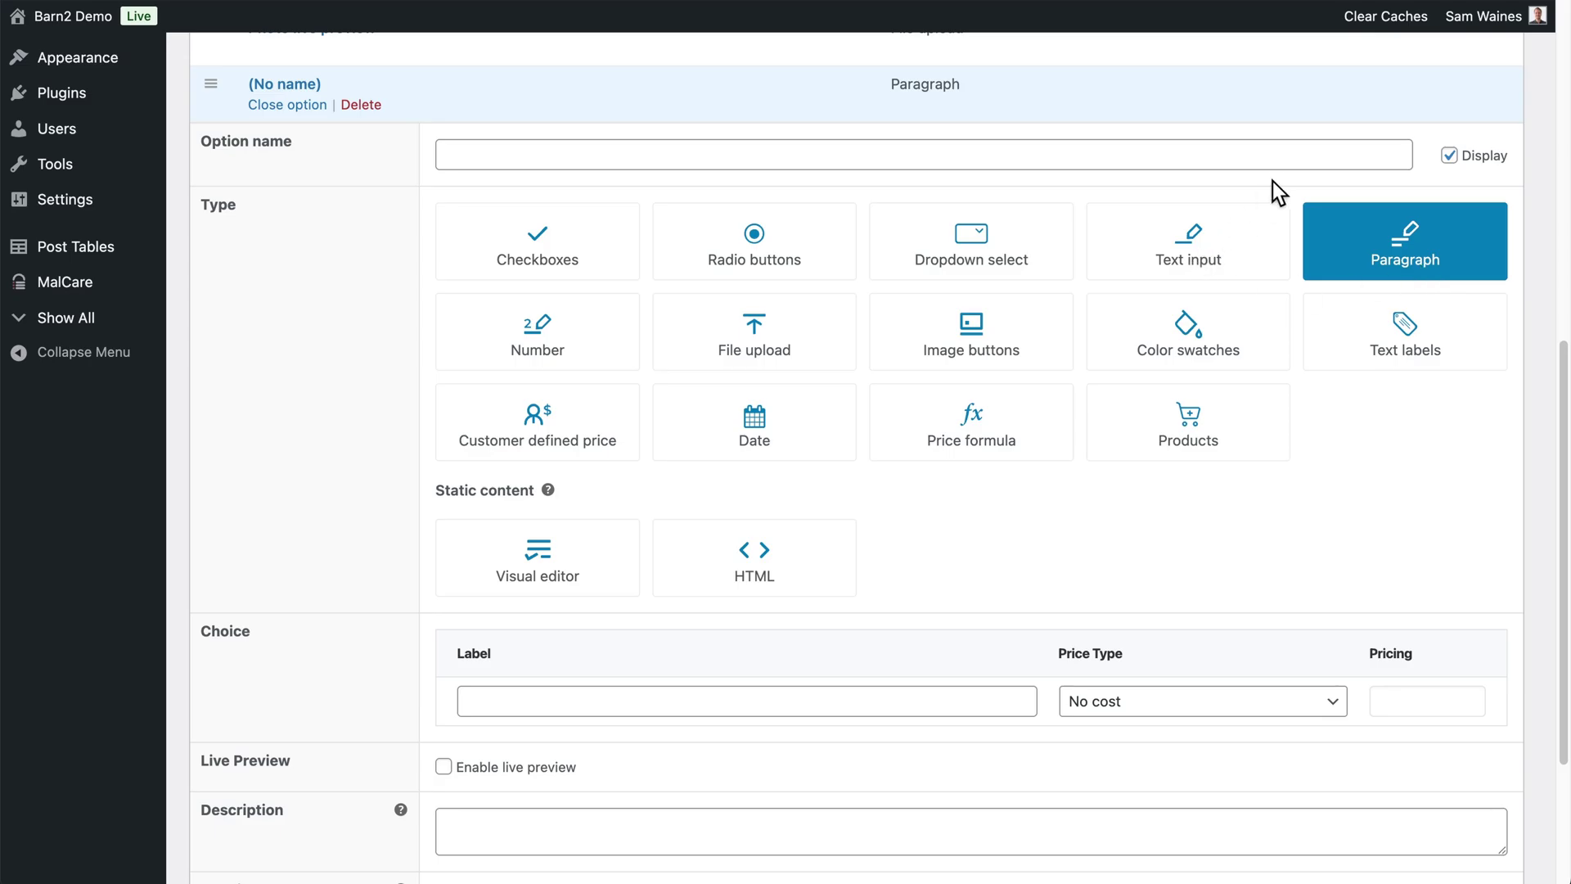
{"action": "left_click", "coordinate": [579, 163]}
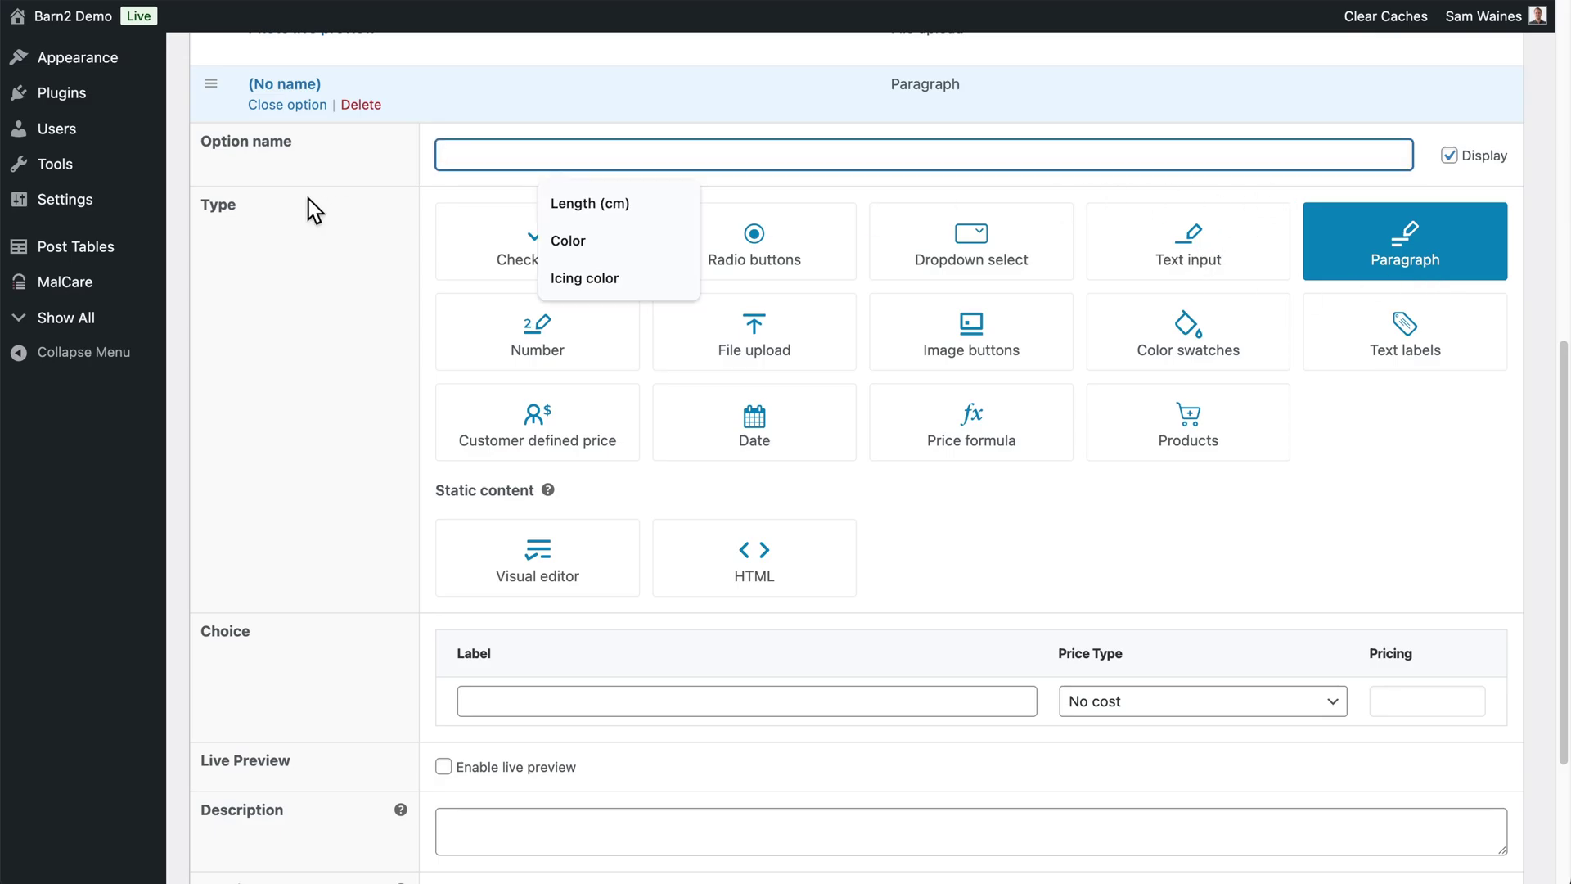
Name the option 't-shirt text', label it 'Add text to your t-shirt', priced 0.50 per character.
{"action": "type", "text": "t-shirt text"}
{"action": "left_click", "coordinate": [310, 248]}
{"action": "scroll", "coordinate": [587, 482], "scroll_direction": "down", "scroll_amount": 3}
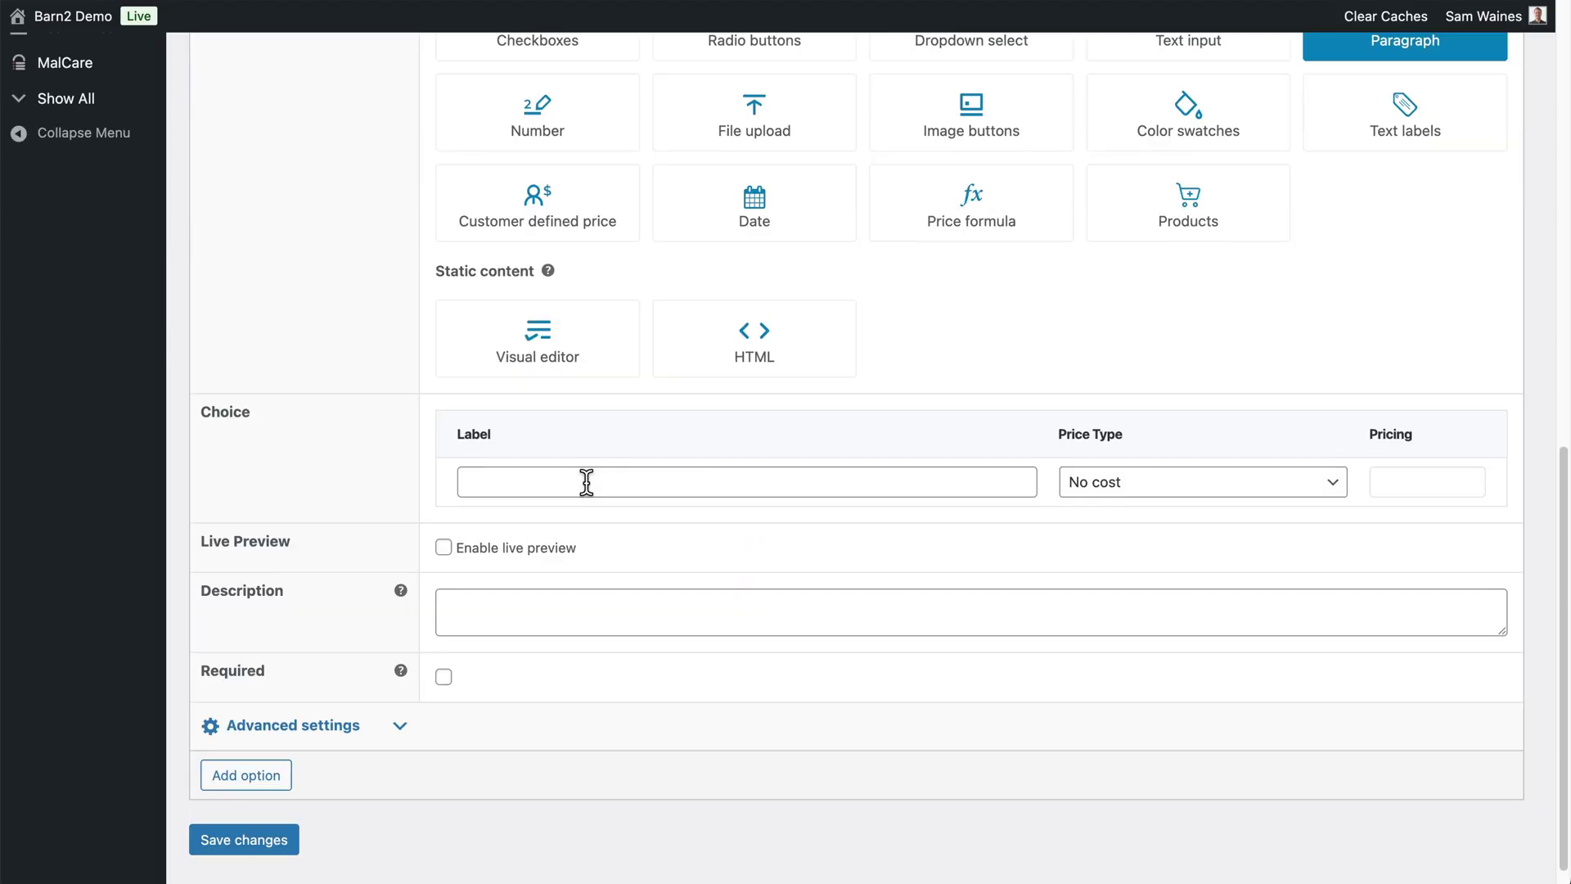
{"action": "left_click", "coordinate": [587, 482]}
{"action": "type", "text": "Add text to your t-shirt"}
{"action": "left_click", "coordinate": [1203, 482]}
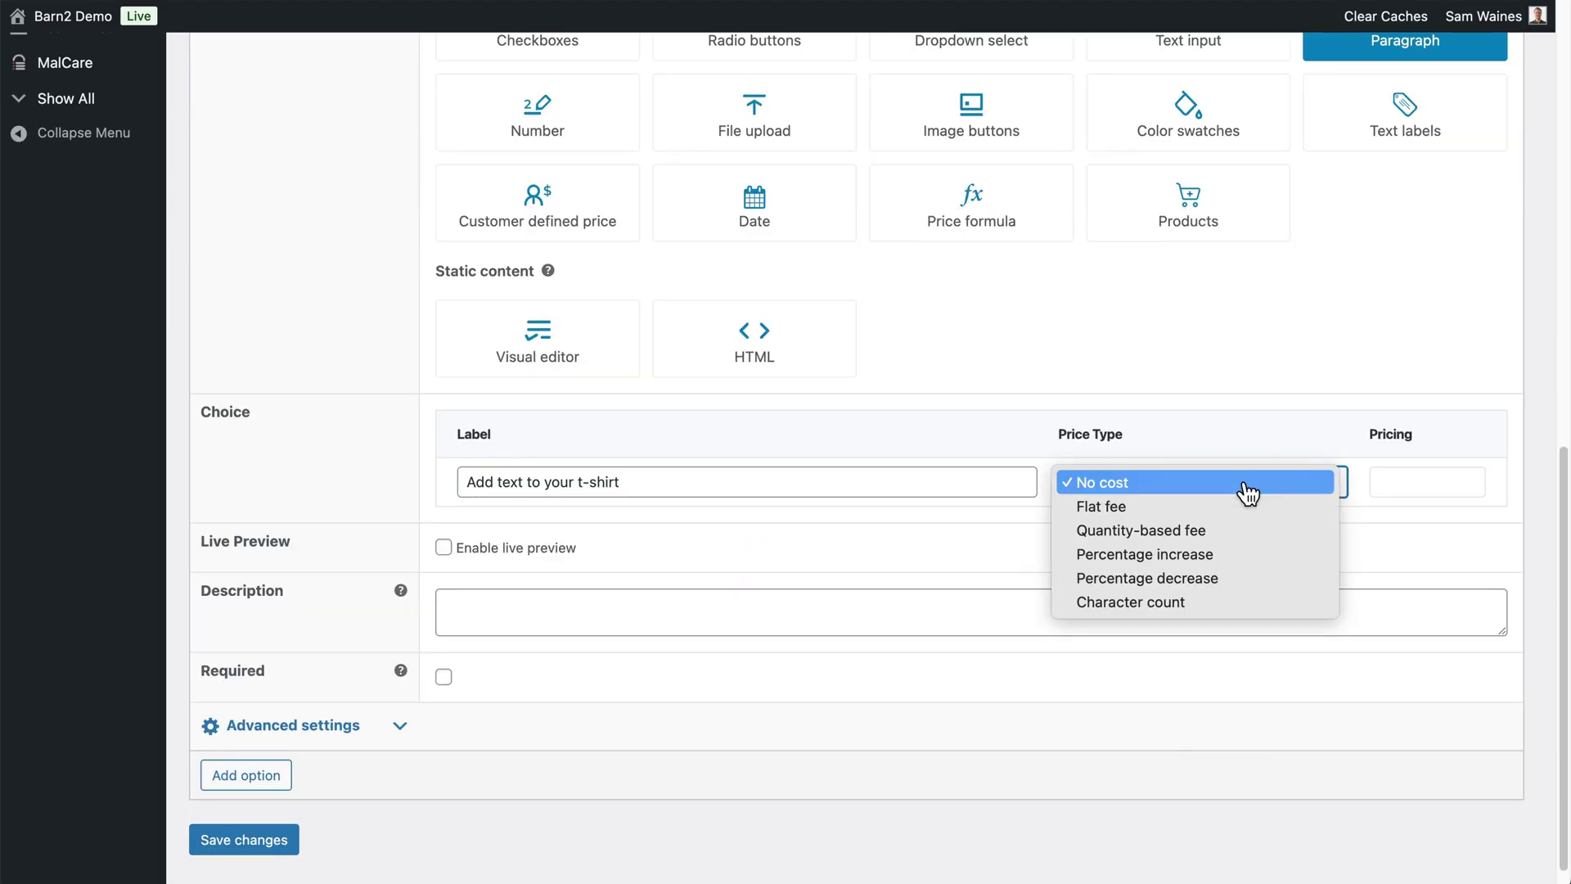
{"action": "left_click", "coordinate": [1171, 526]}
{"action": "left_click", "coordinate": [1178, 482]}
{"action": "left_click", "coordinate": [1187, 565]}
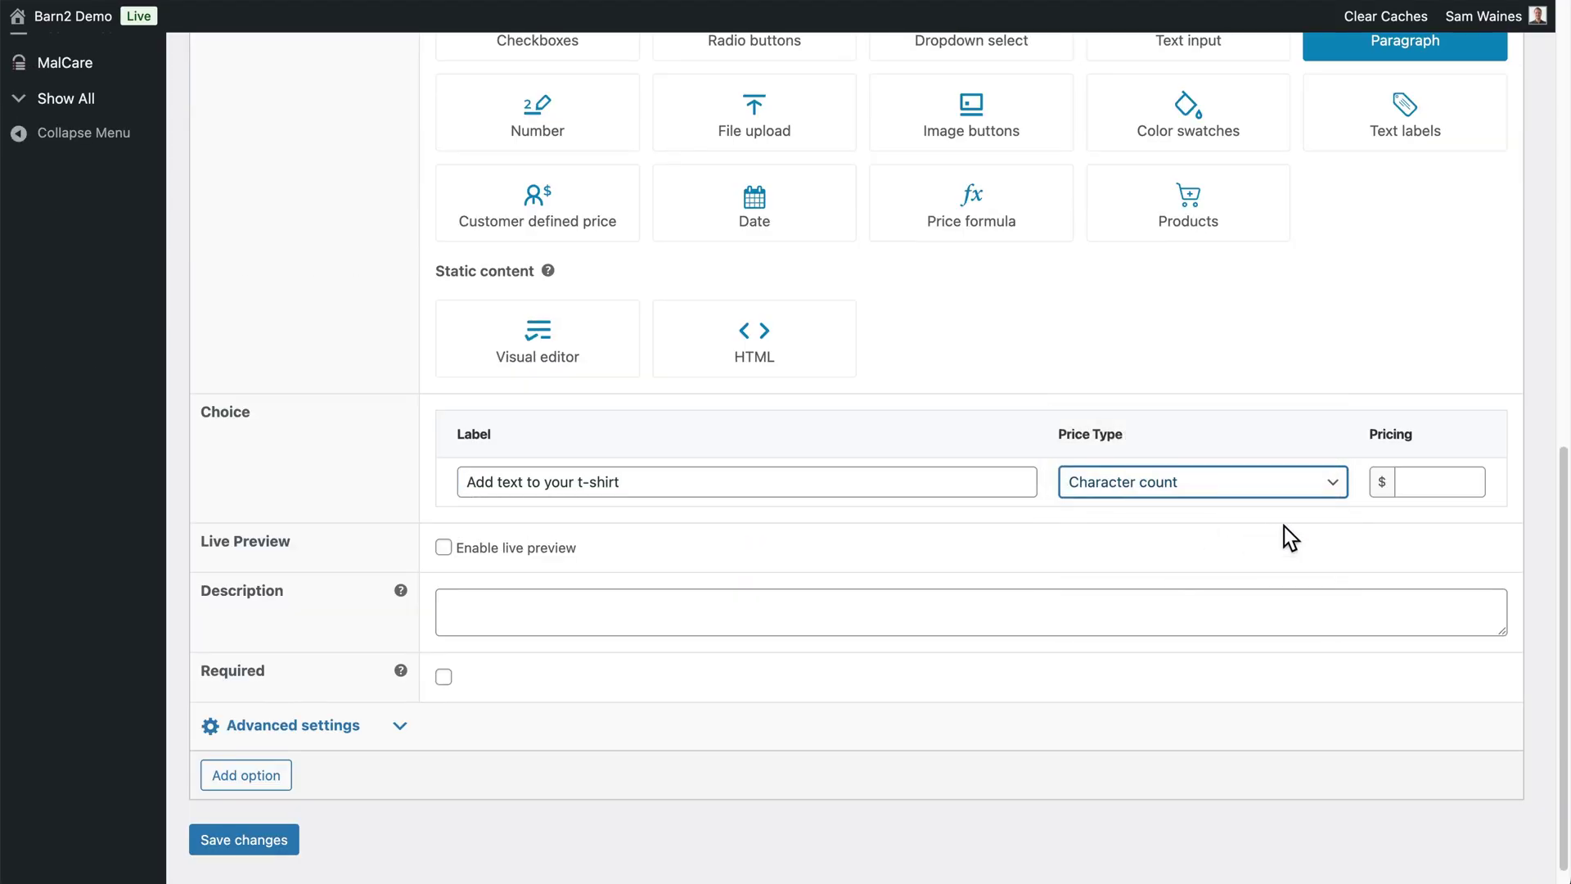
{"action": "left_click", "coordinate": [1412, 483]}
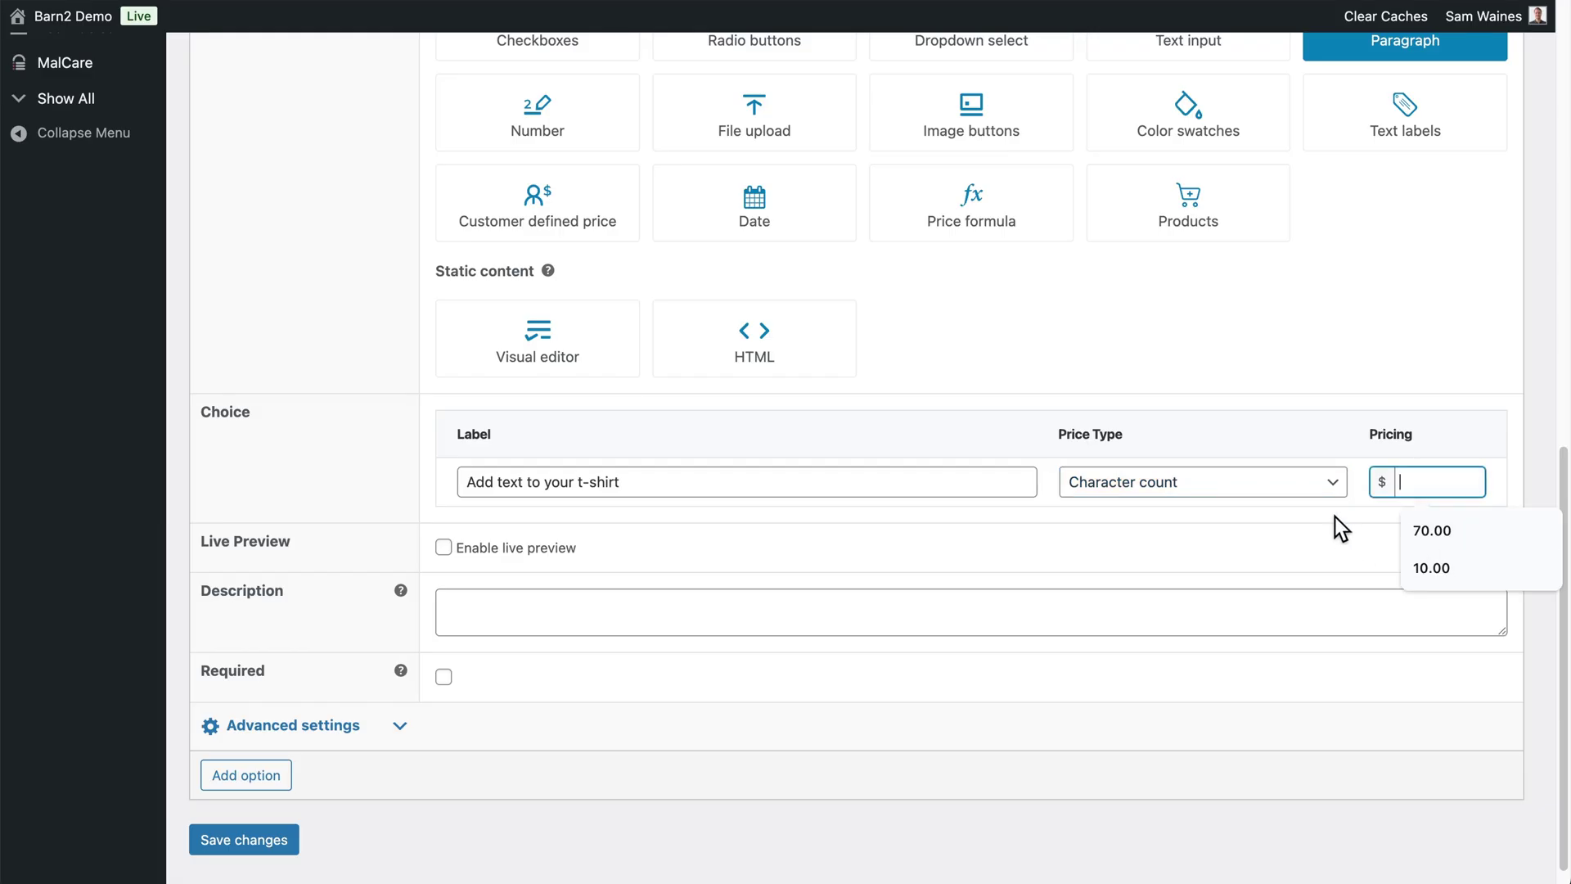
{"action": "type", "text": ".5"}
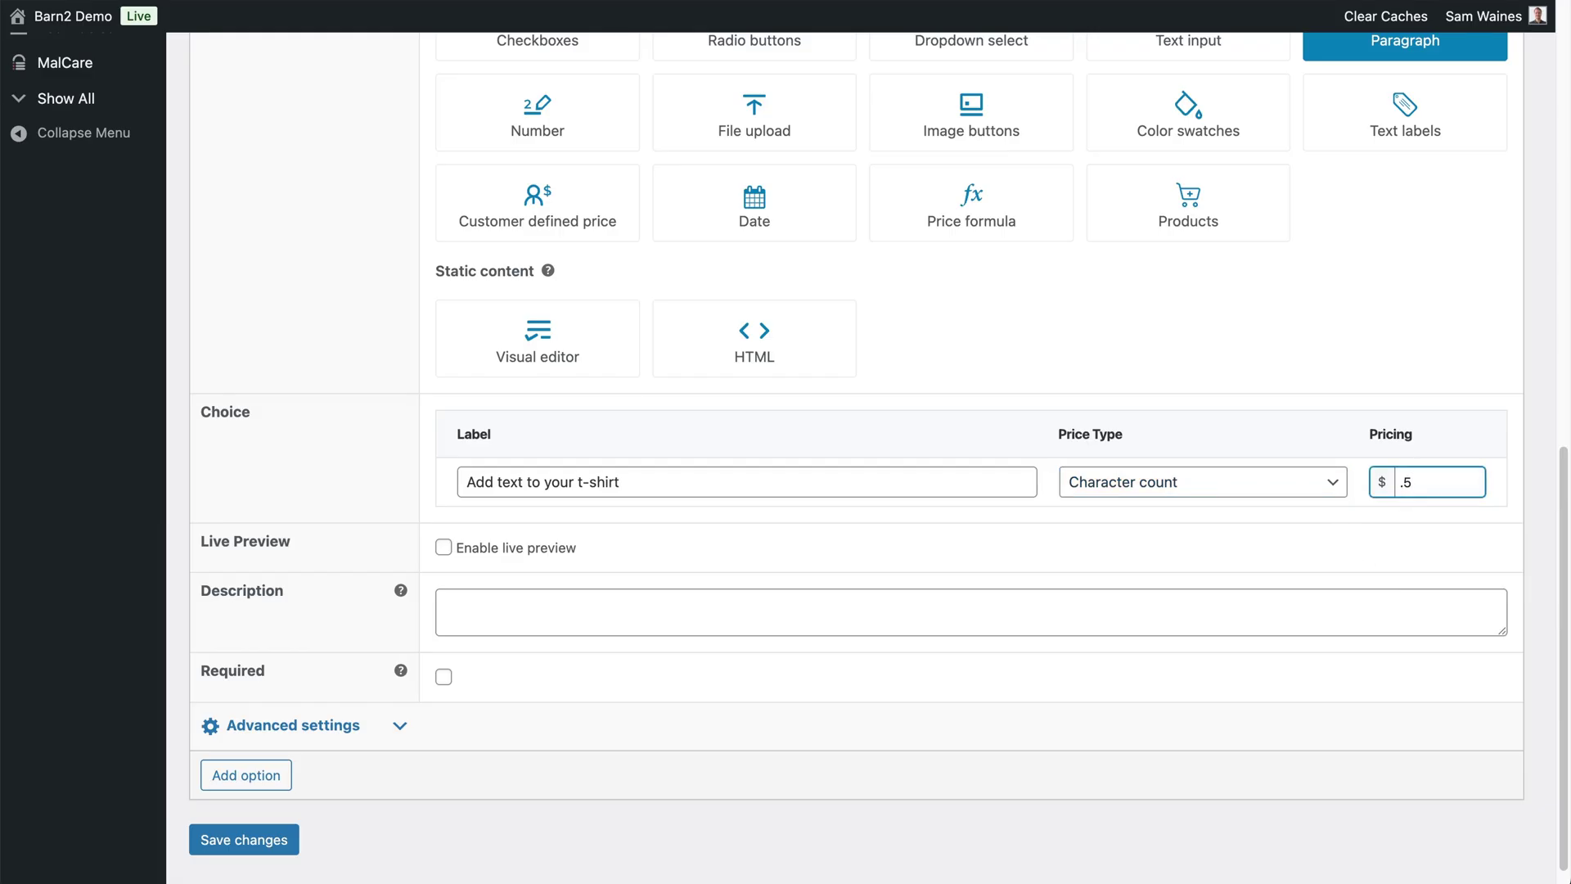
{"action": "type", "text": "0"}
{"action": "left_click", "coordinate": [1150, 493]}
Enable live preview, rename the preview button to 'edit text', paste a description, and save.
{"action": "scroll", "coordinate": [1151, 493], "scroll_direction": "down", "scroll_amount": 1}
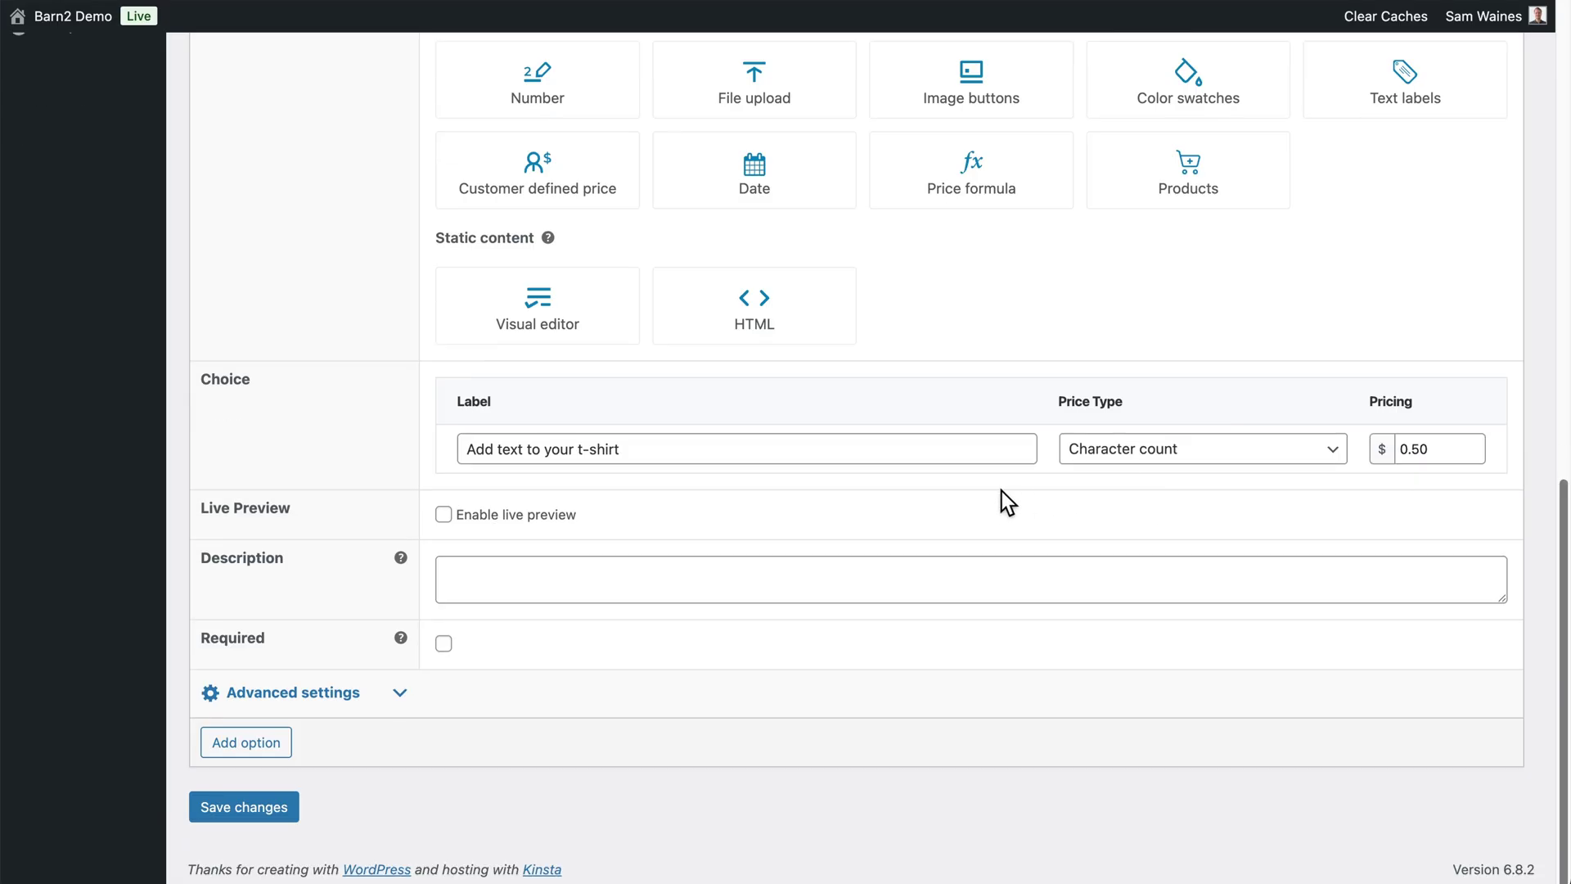
{"action": "left_click", "coordinate": [444, 515]}
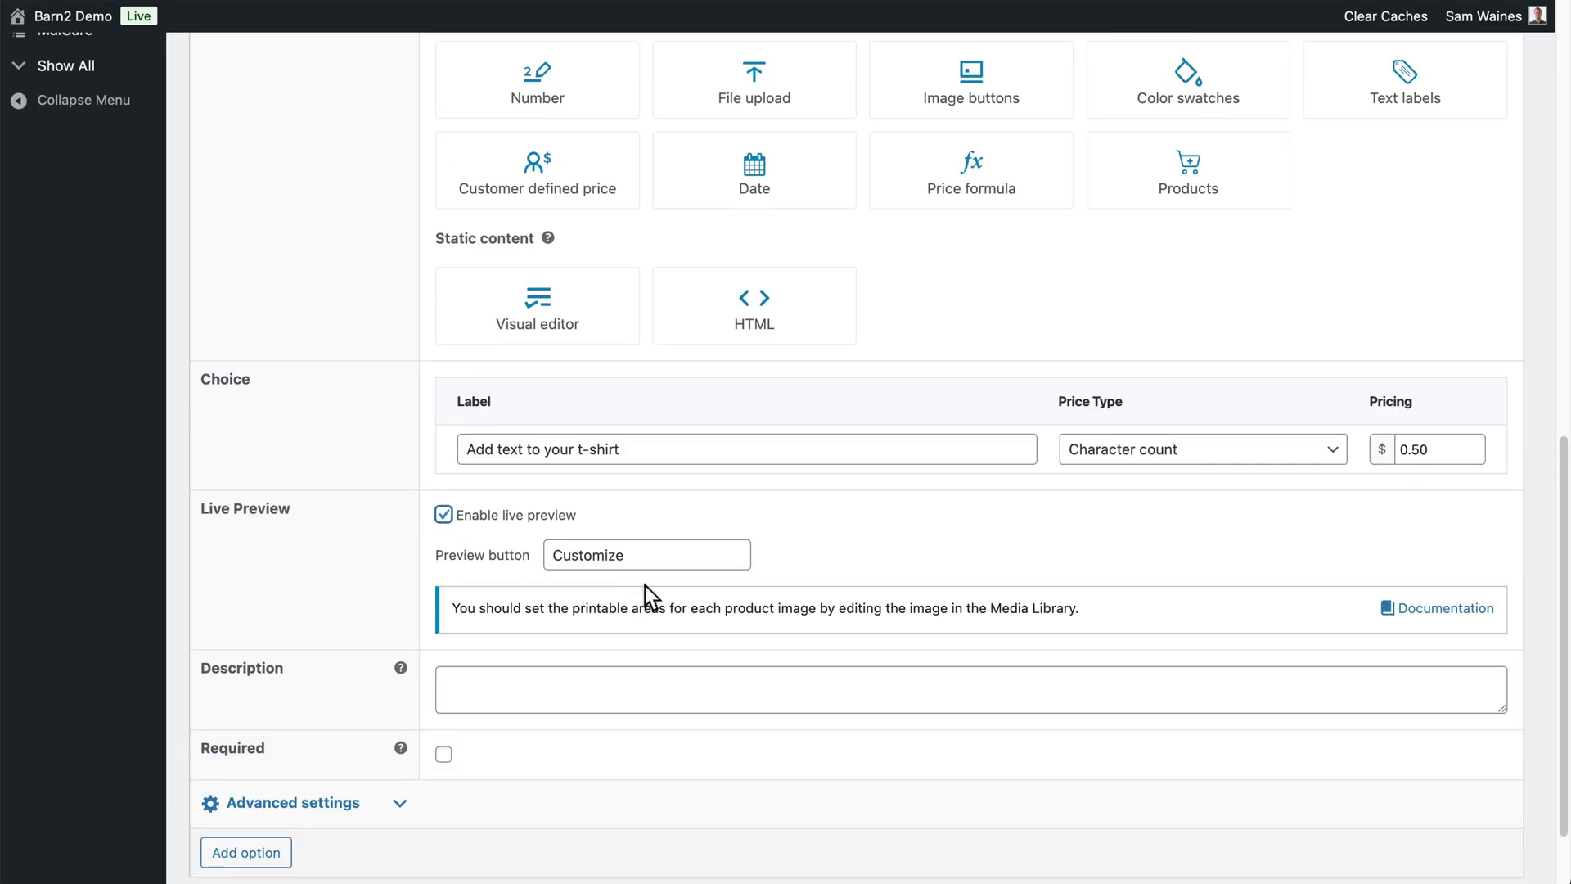
{"action": "scroll", "coordinate": [645, 585], "scroll_direction": "down", "scroll_amount": 2}
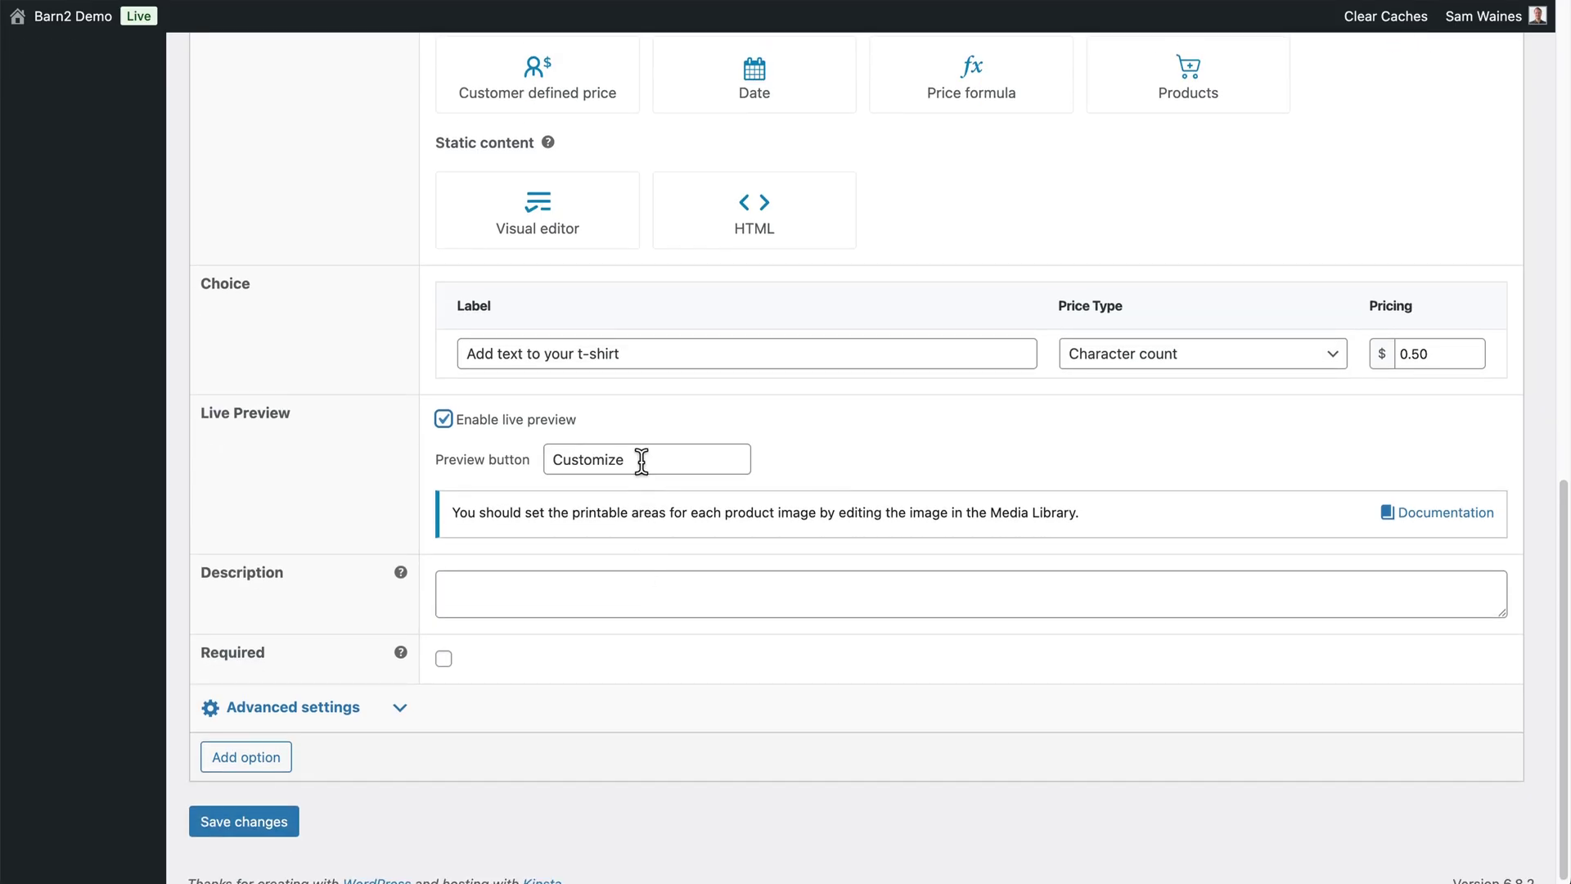
{"action": "left_click_drag", "start_coordinate": [642, 461], "coordinate": [542, 465]}
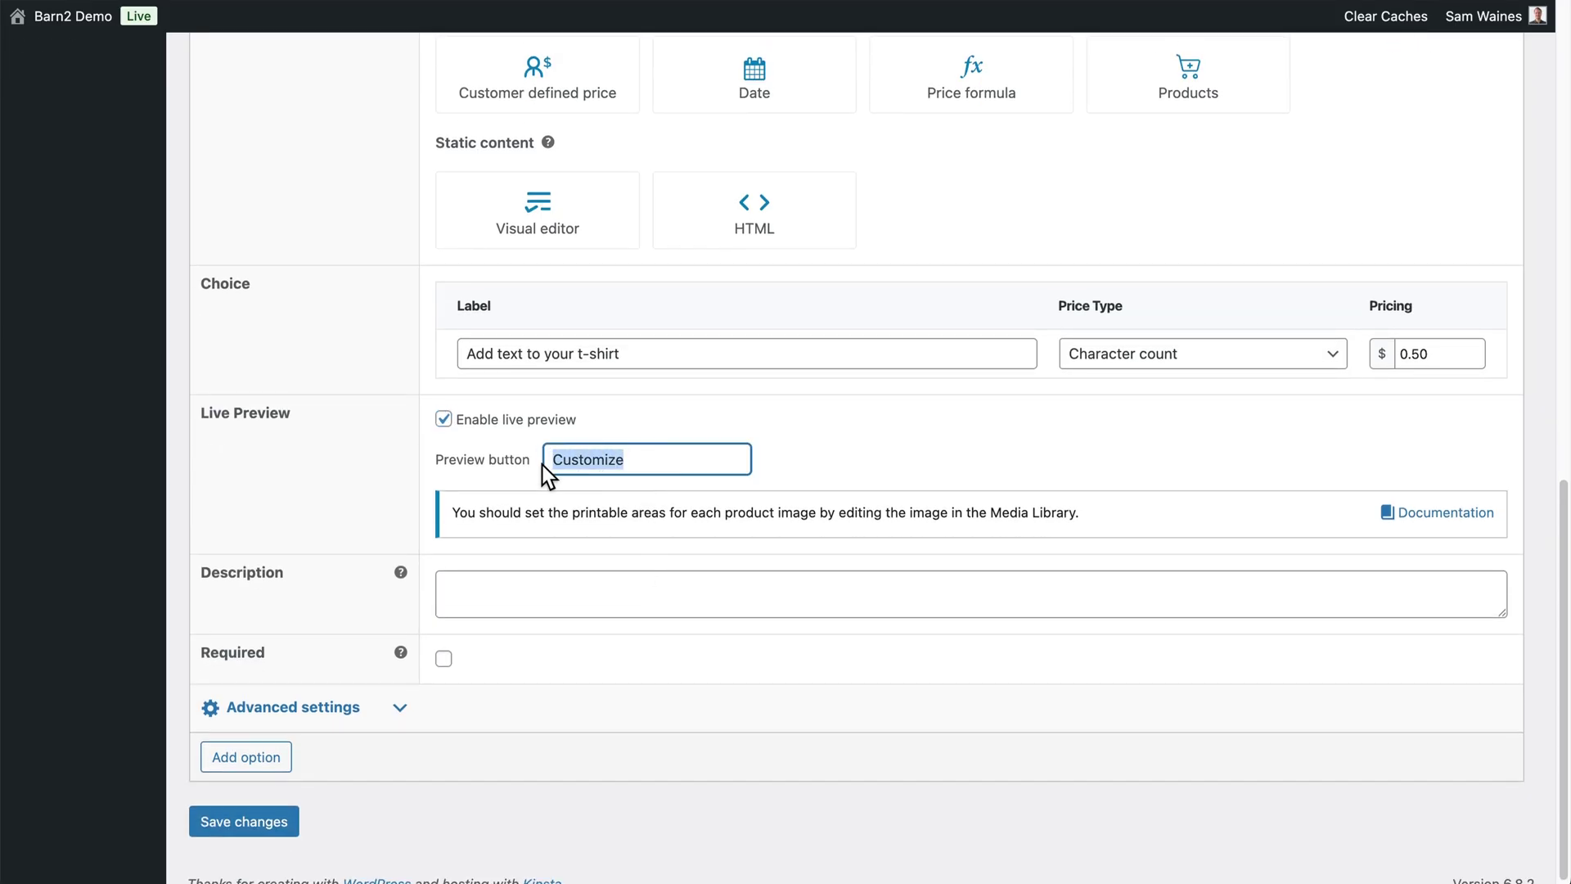
{"action": "type", "text": "edit text"}
{"action": "scroll", "coordinate": [491, 582], "scroll_direction": "down", "scroll_amount": 1}
{"action": "left_click", "coordinate": [491, 582]}
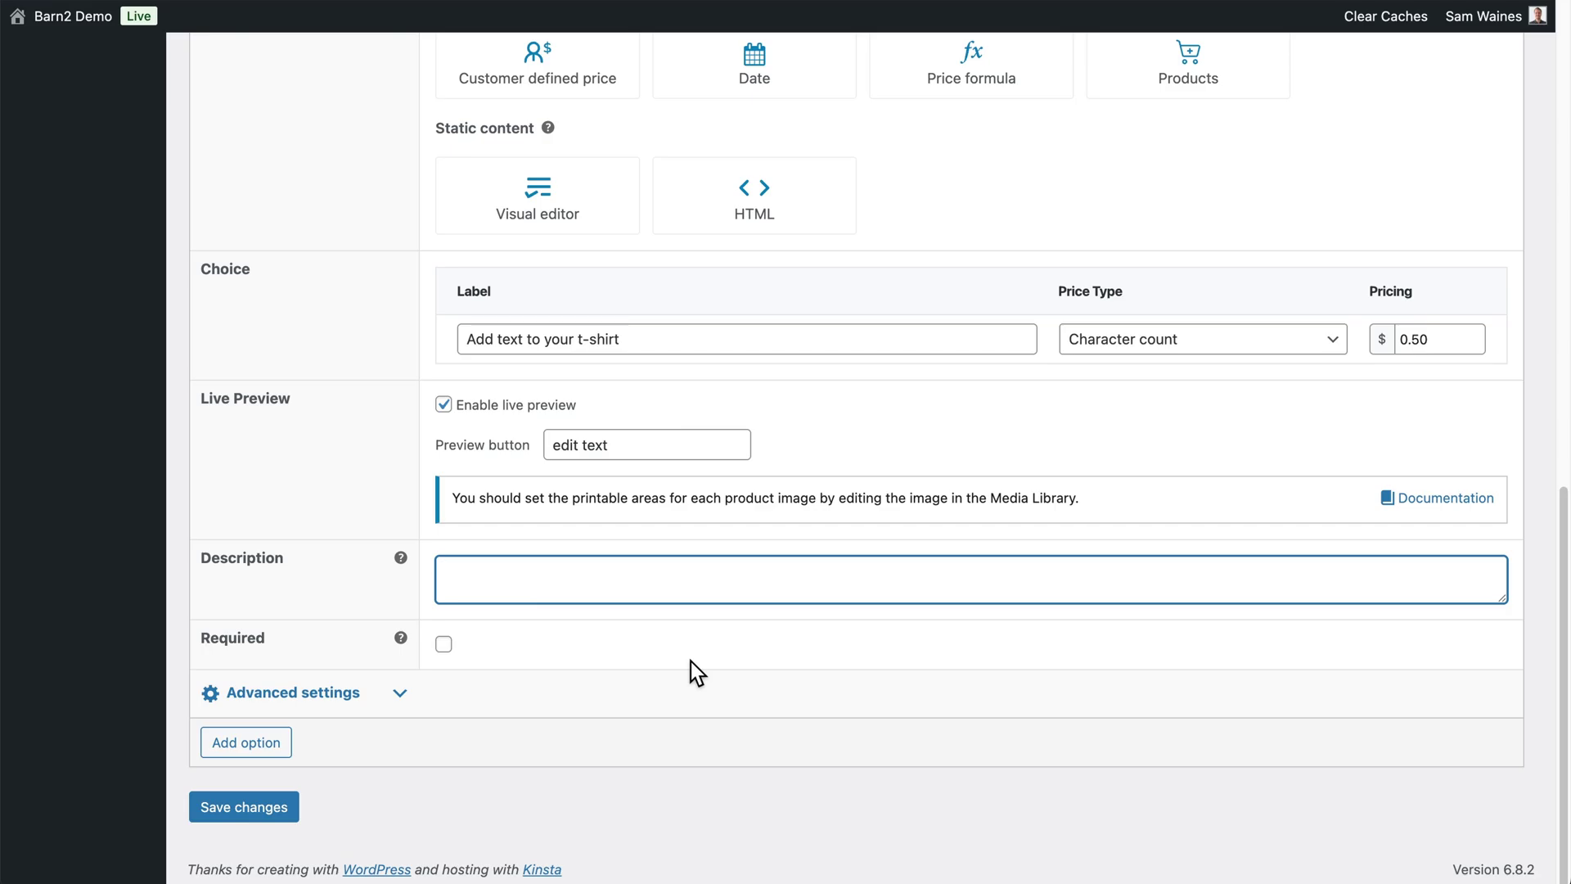
{"action": "type", "text": "Write your text, then edit it on the product live preview"}
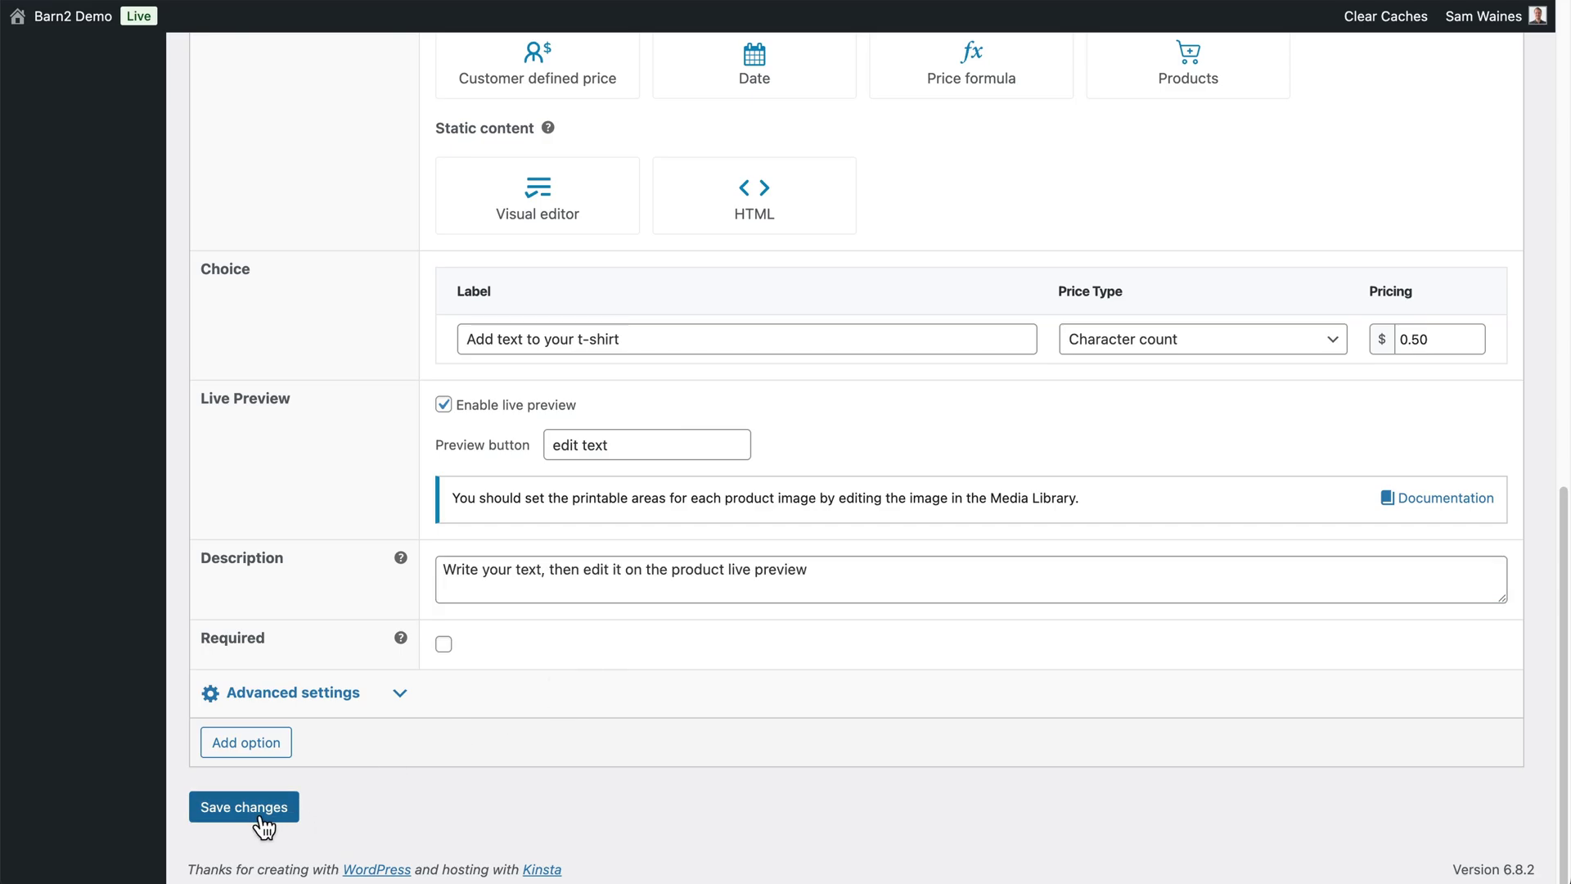
{"action": "left_click", "coordinate": [262, 818]}
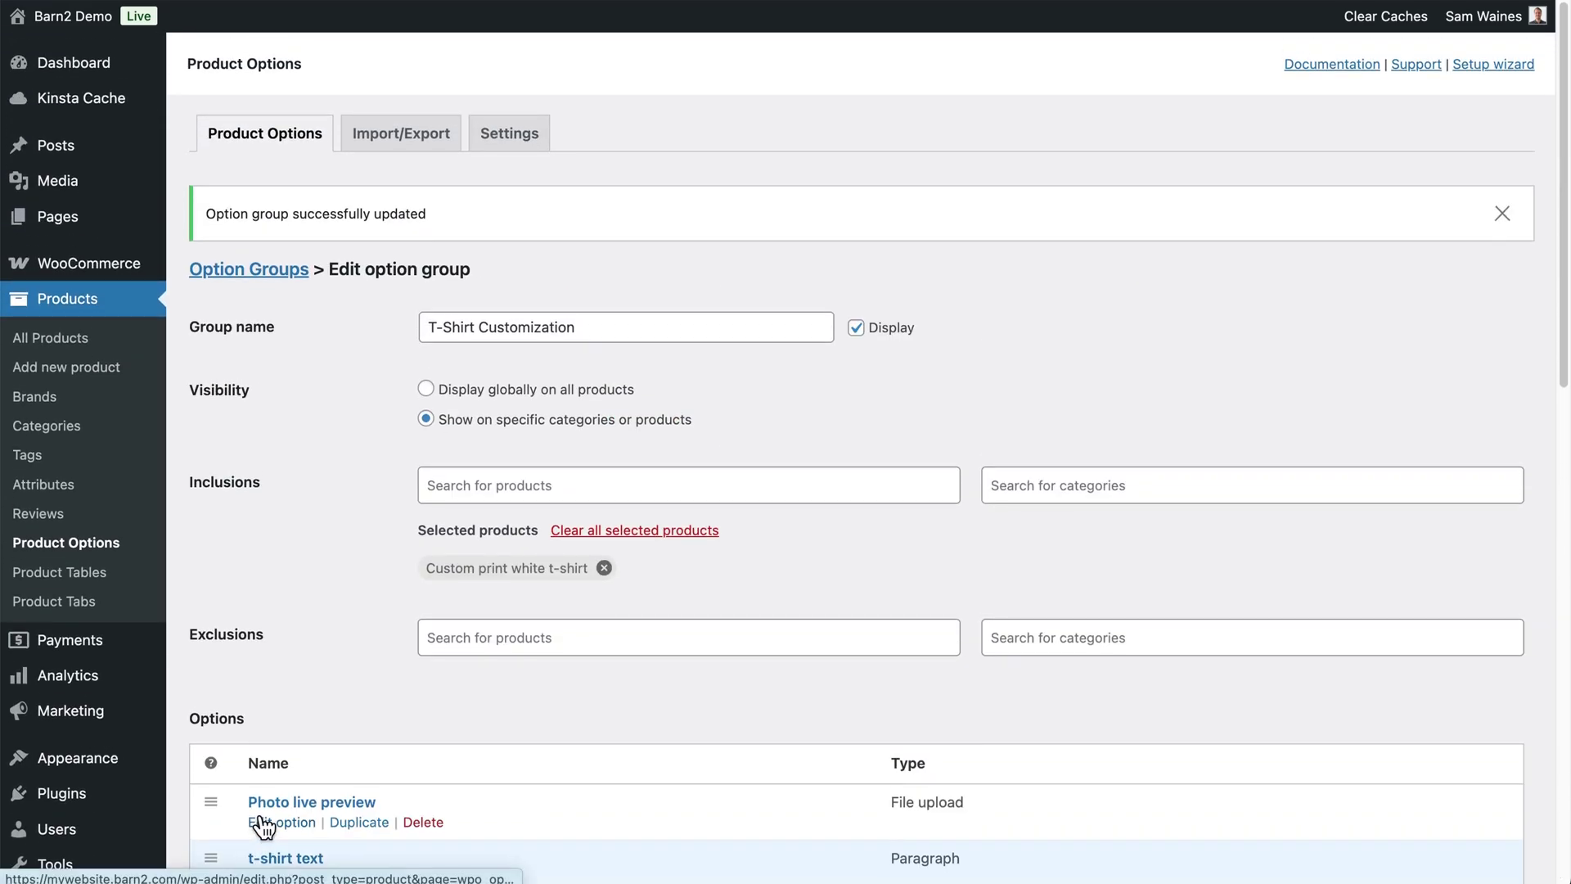
Set the t-shirt text option's Advanced settings character limit maximum to 30 and save.
{"action": "left_click", "coordinate": [262, 823]}
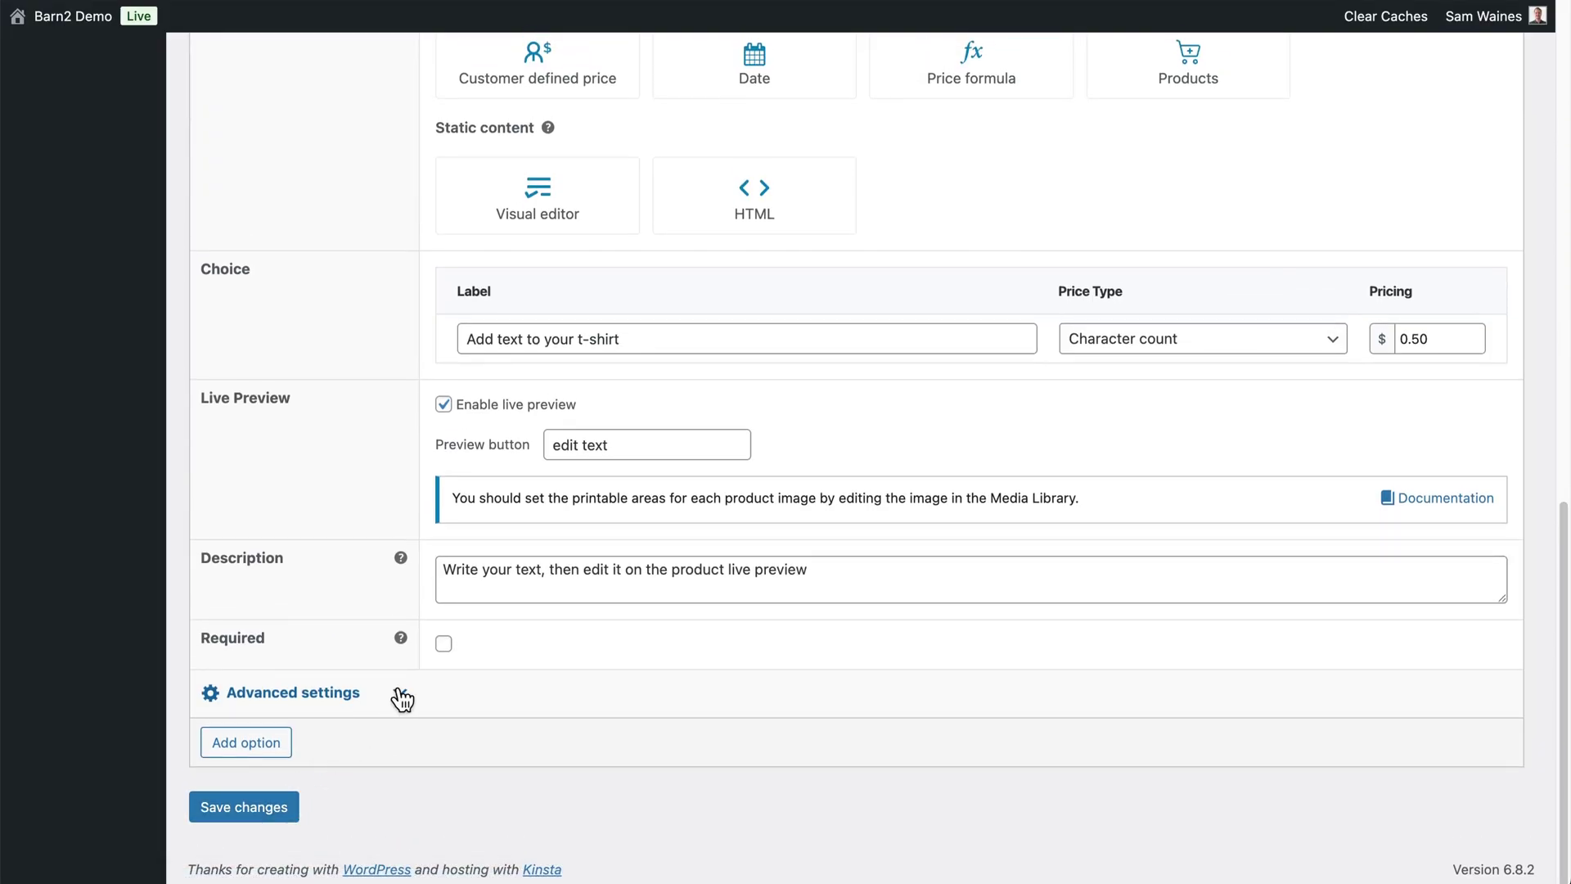
{"action": "left_click", "coordinate": [400, 694]}
{"action": "scroll", "coordinate": [705, 532], "scroll_direction": "up", "scroll_amount": 3}
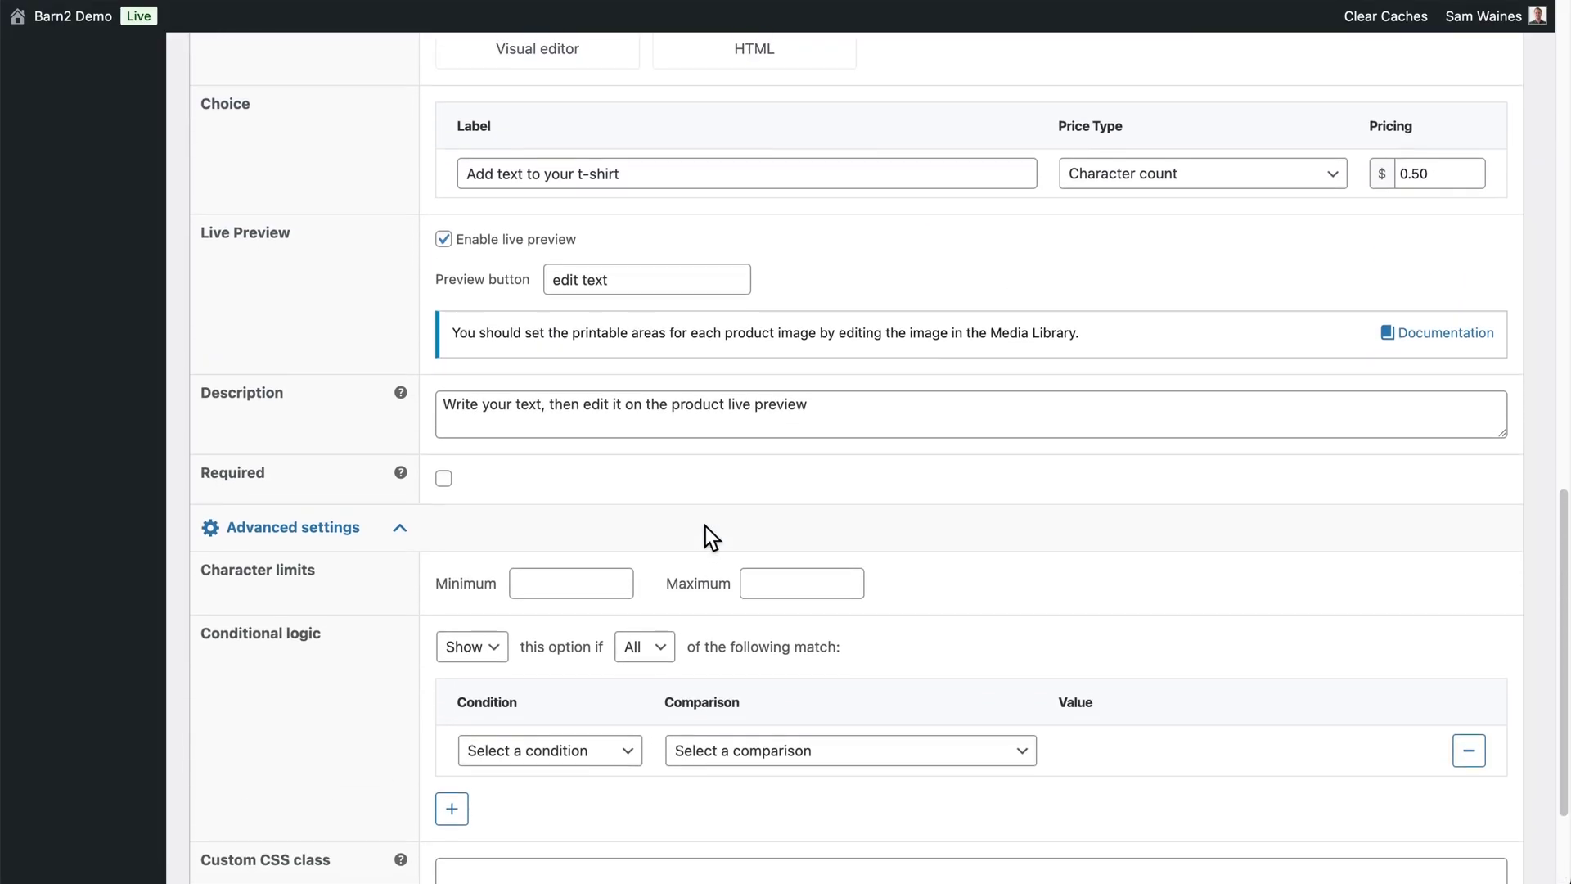
{"action": "scroll", "coordinate": [705, 537], "scroll_direction": "down", "scroll_amount": 3}
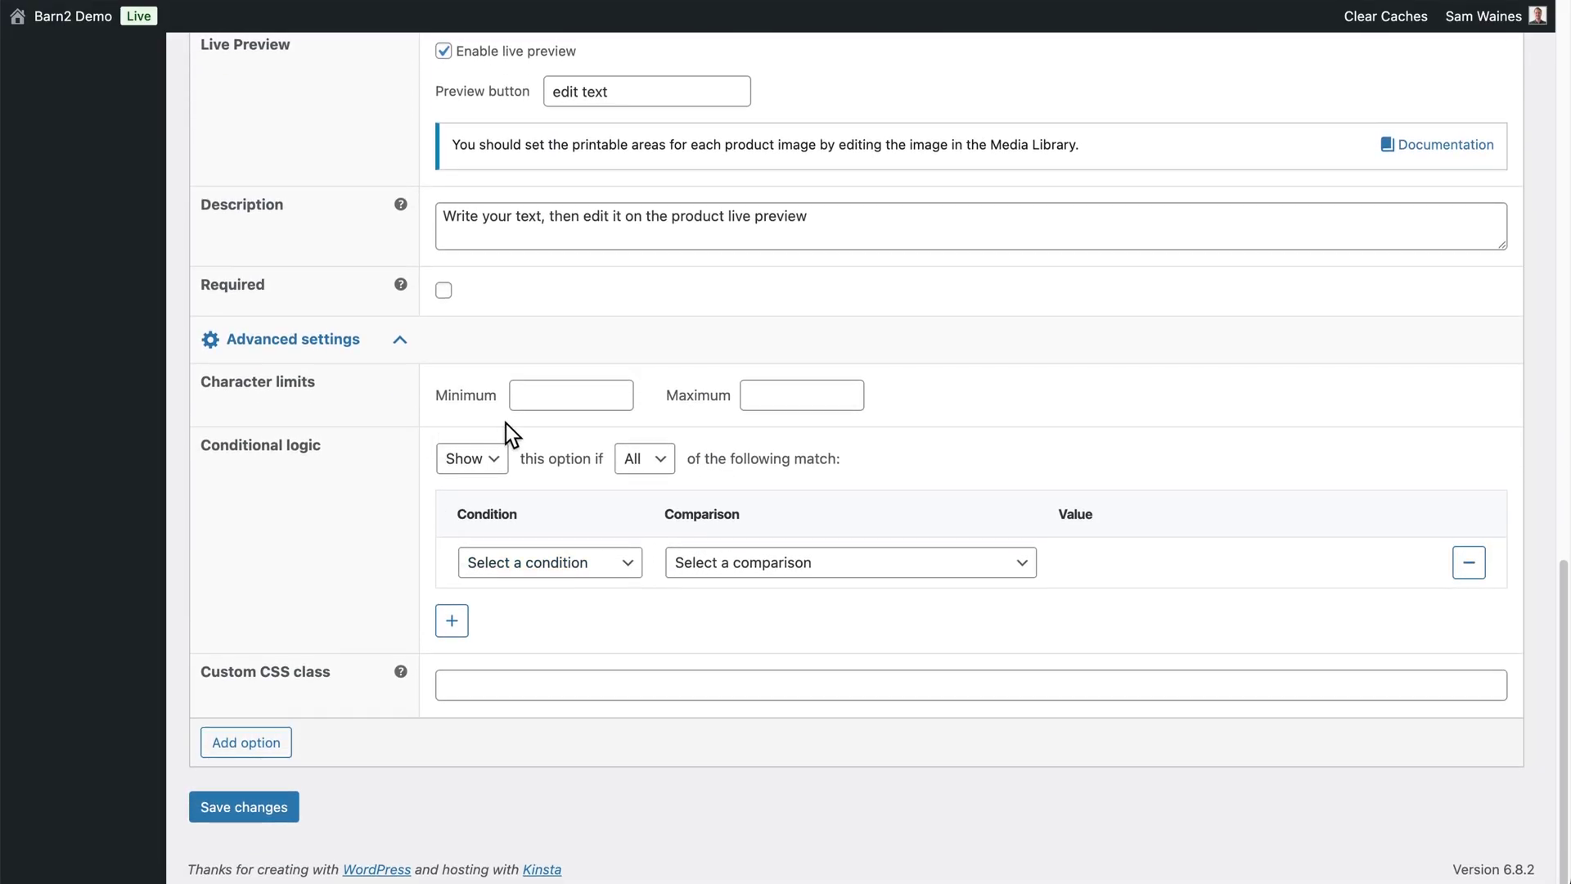
{"action": "left_click", "coordinate": [556, 391]}
{"action": "left_click", "coordinate": [777, 395]}
{"action": "type", "text": "30"}
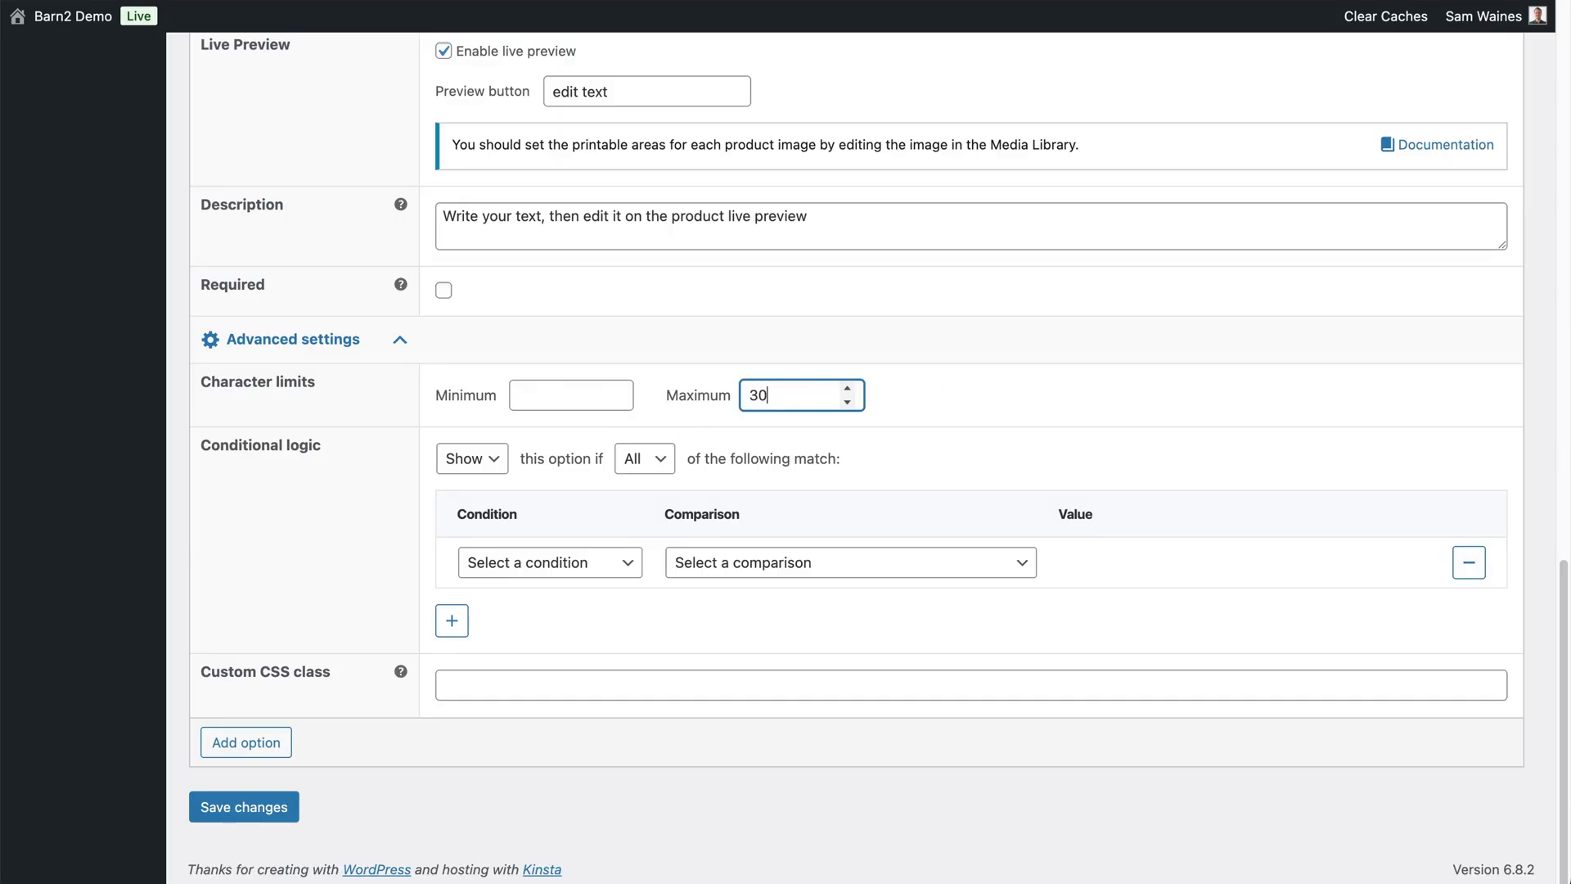
{"action": "left_click", "coordinate": [944, 404]}
{"action": "scroll", "coordinate": [861, 414], "scroll_direction": "down", "scroll_amount": 1}
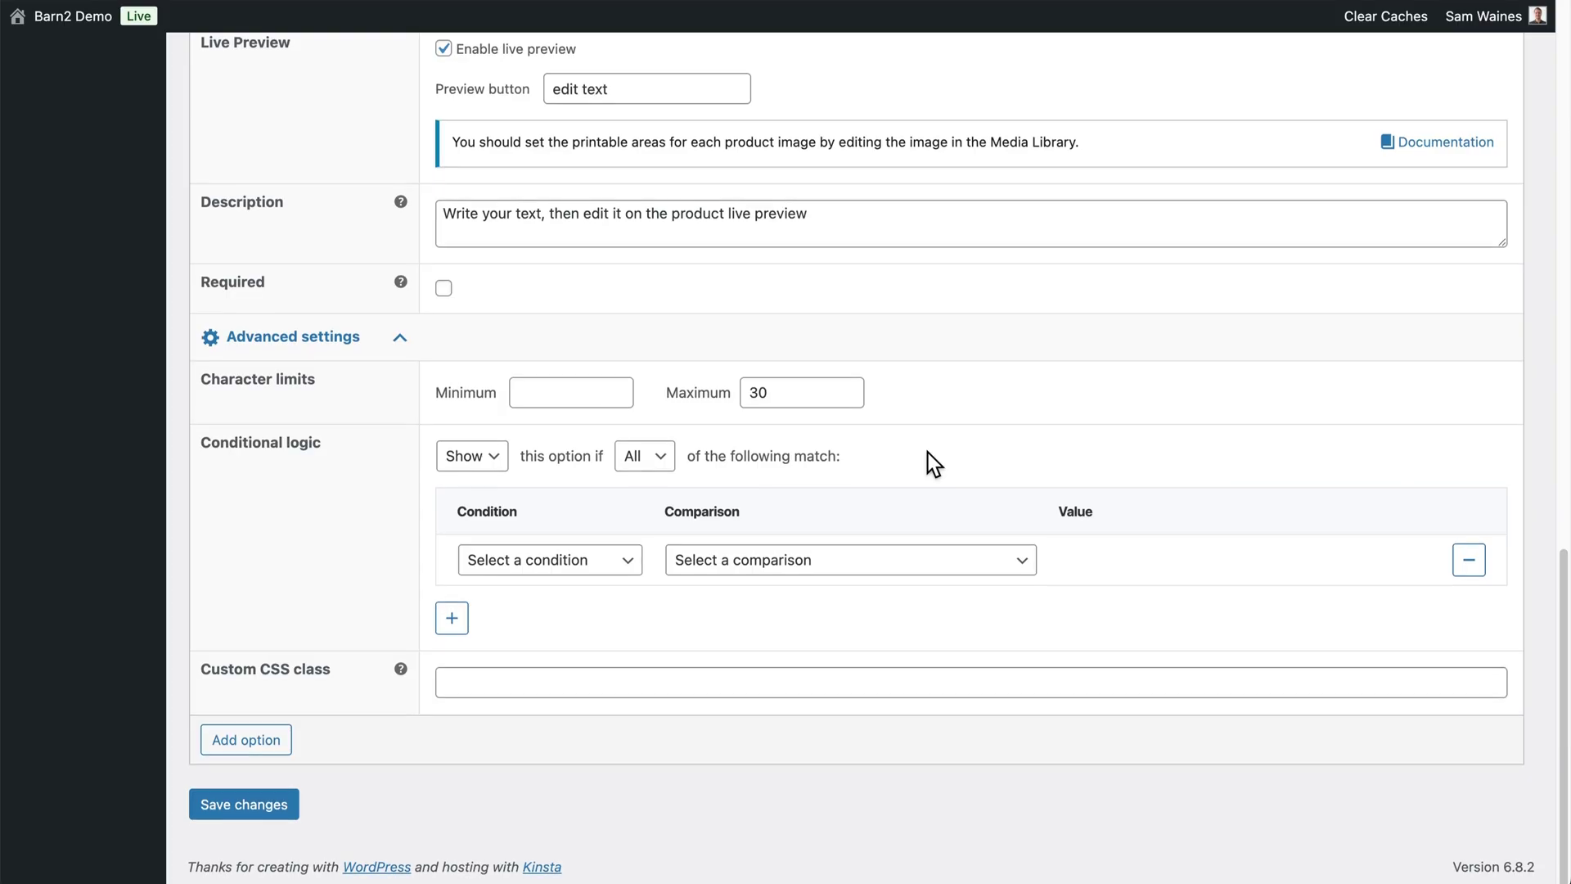
{"action": "left_click", "coordinate": [280, 813]}
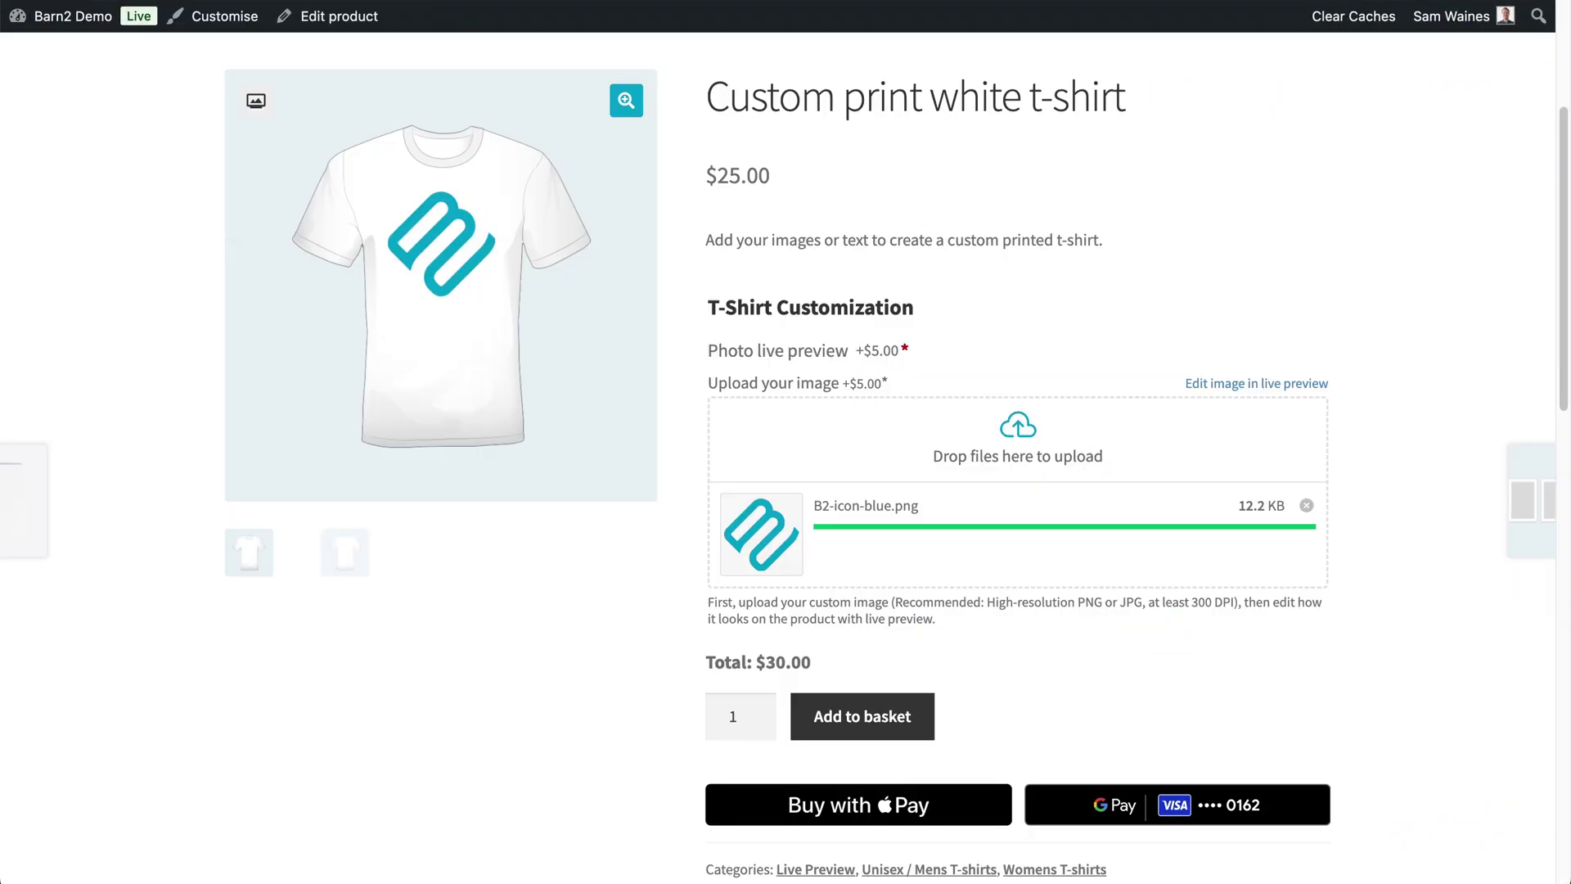
Enter 'Barn2's #1 YouTuber' as the shirt text and open its edit text live preview.
{"action": "scroll", "coordinate": [849, 218], "scroll_direction": "up", "scroll_amount": 3}
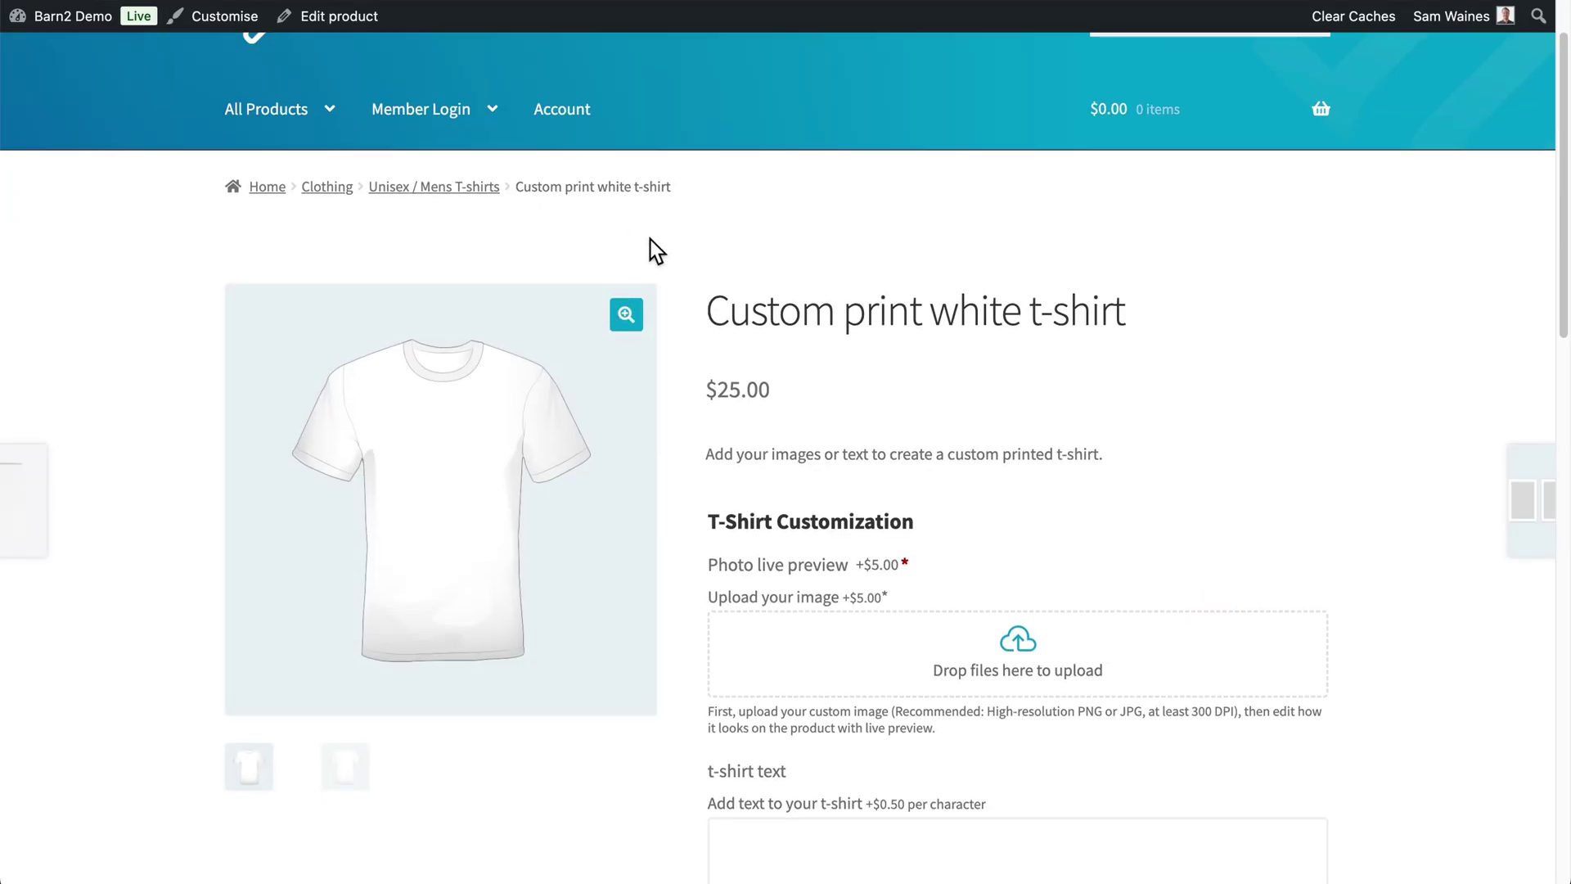
{"action": "scroll", "coordinate": [655, 249], "scroll_direction": "down", "scroll_amount": 5}
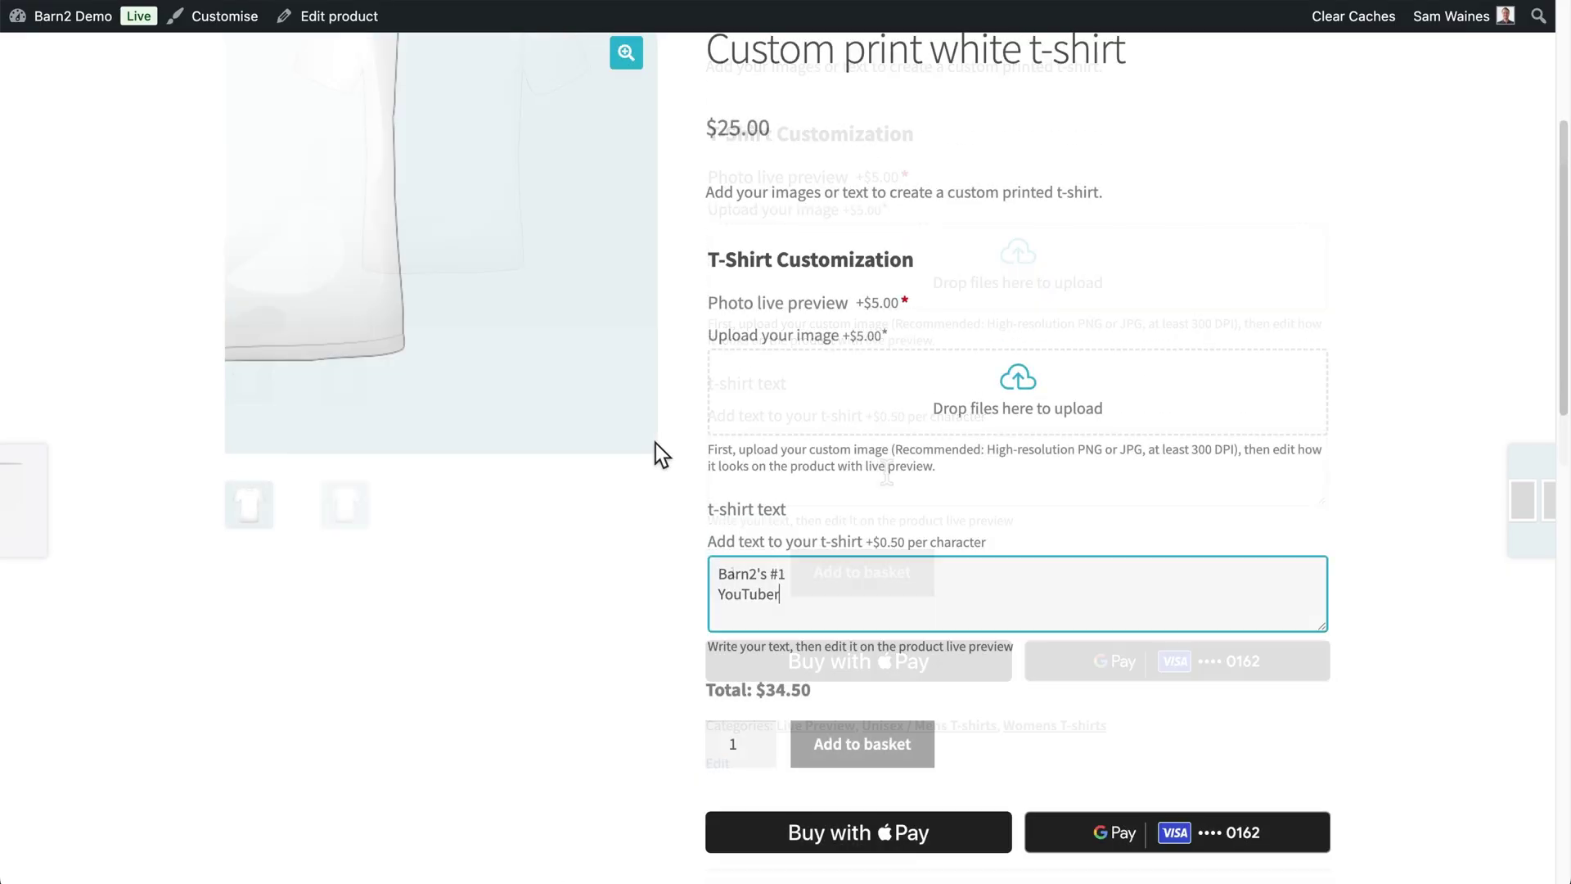
{"action": "left_click", "coordinate": [652, 611]}
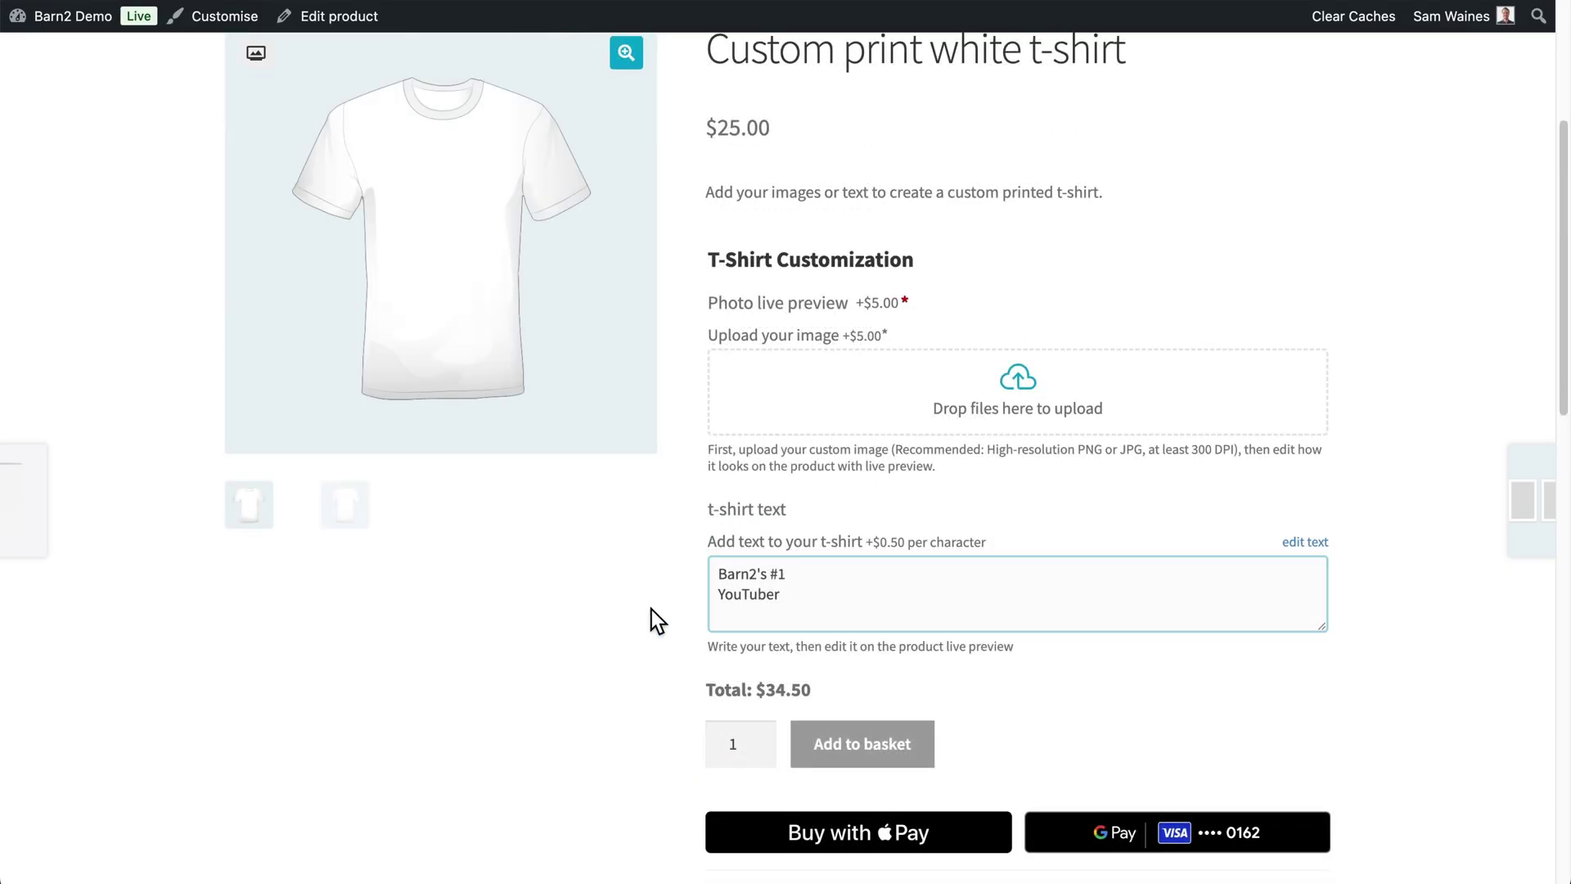
{"action": "left_click", "coordinate": [1303, 543]}
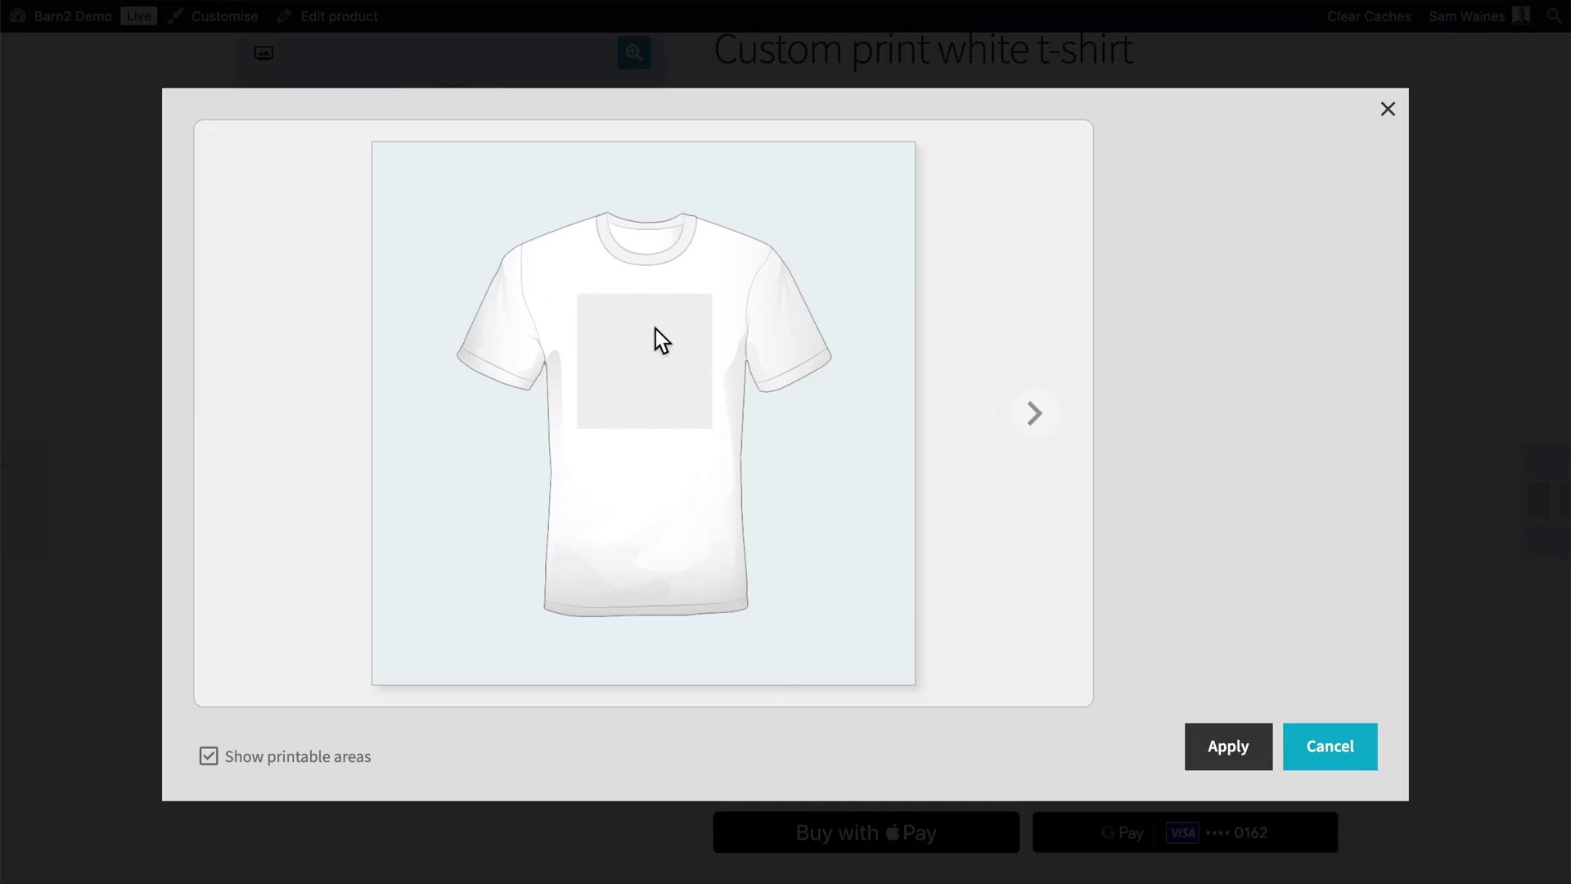
Place the text on the shirt's back view and select it for restyling.
{"action": "left_click", "coordinate": [1034, 416]}
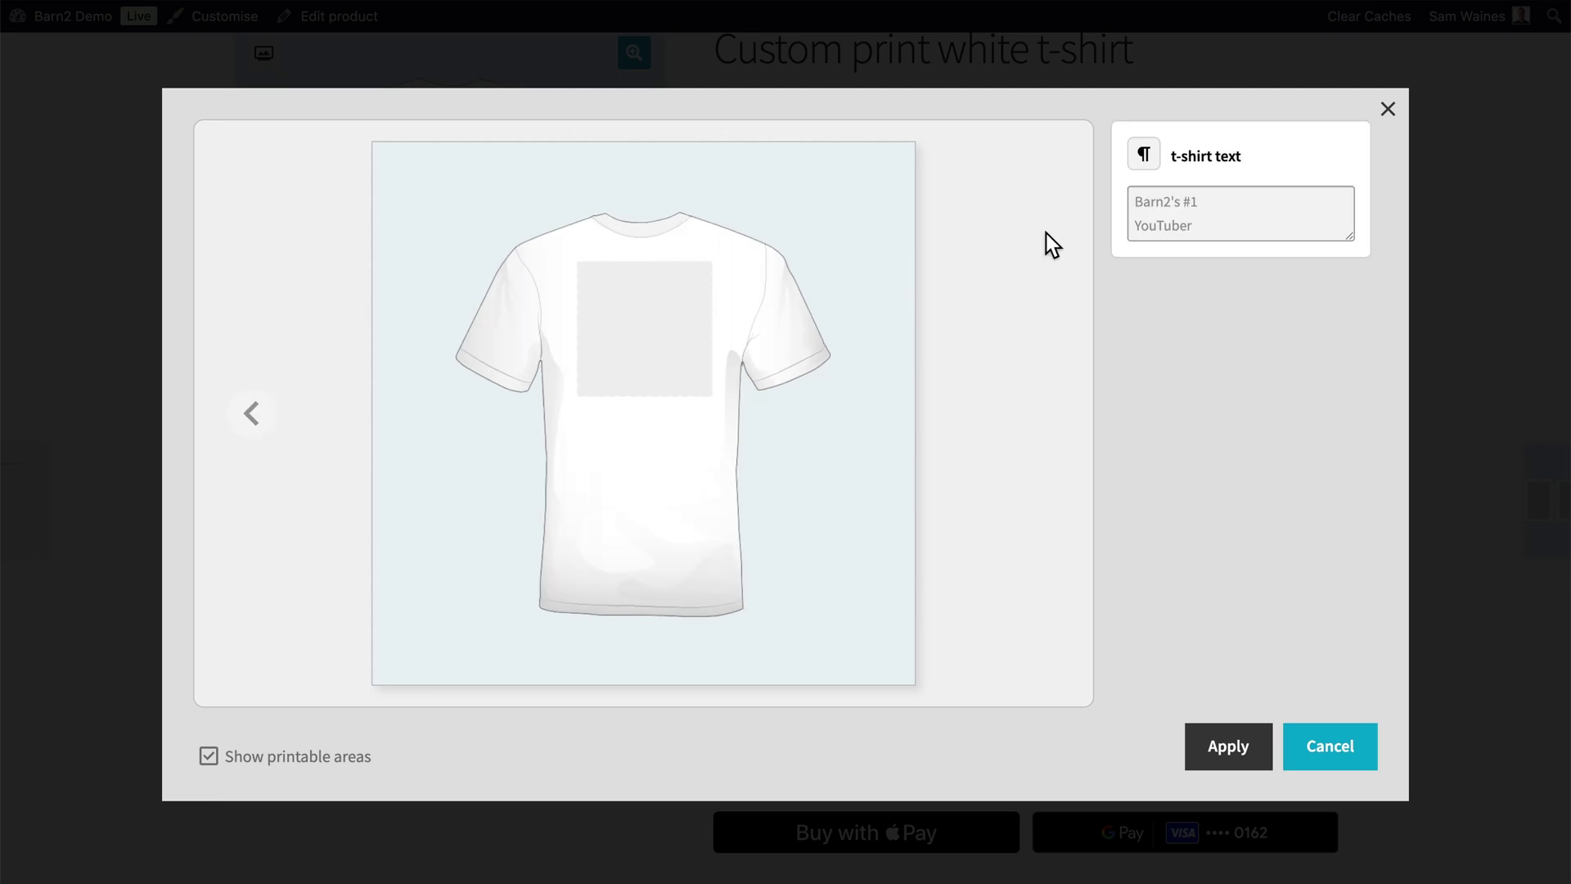
{"action": "left_click", "coordinate": [1227, 180]}
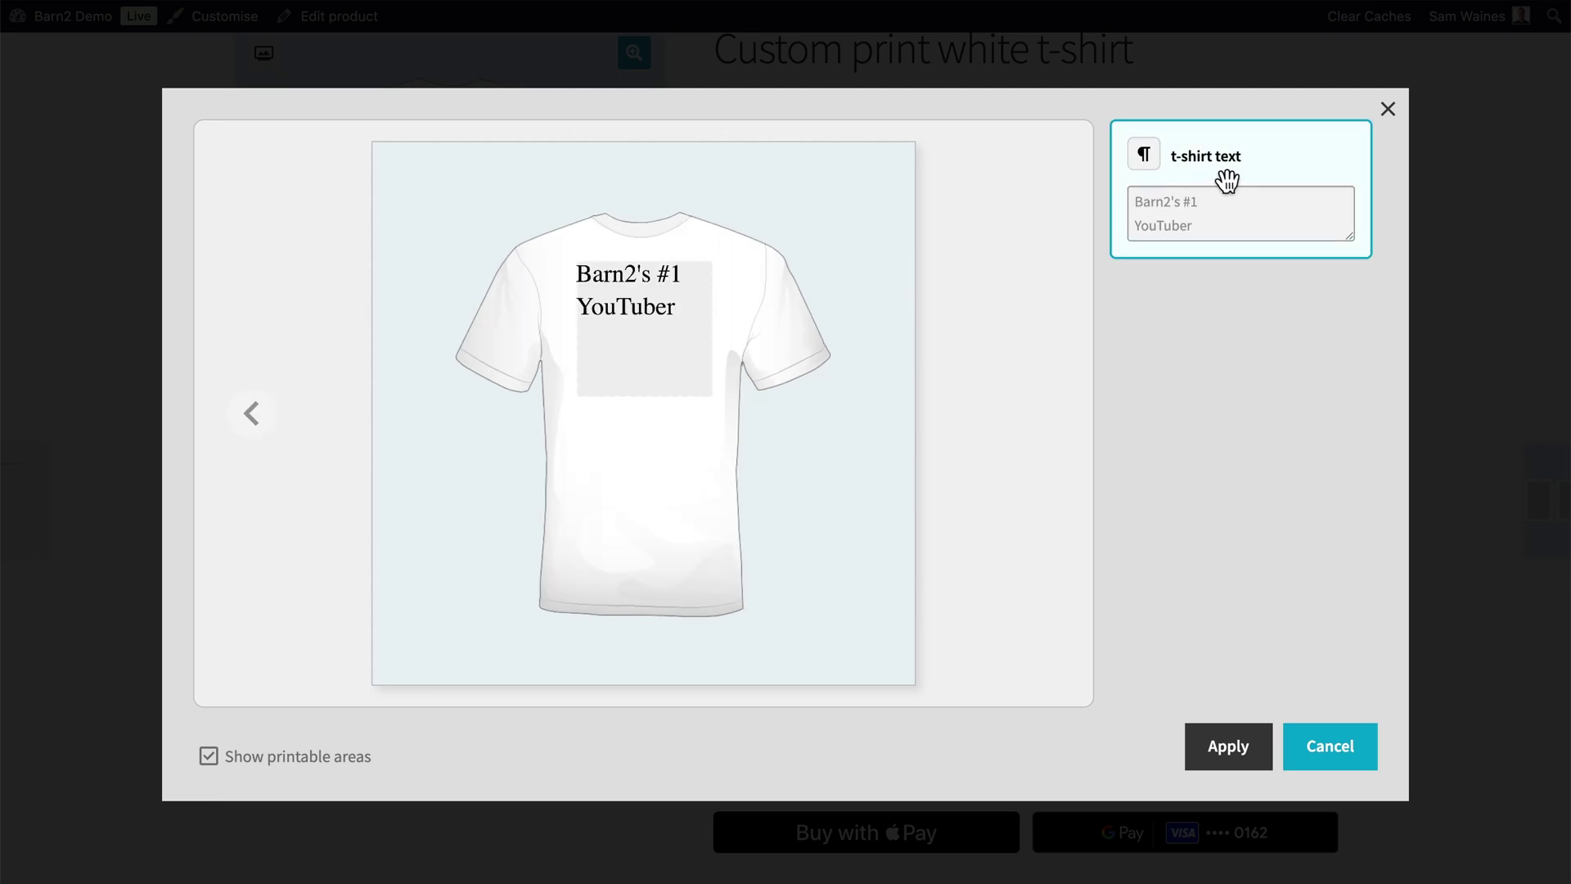
{"action": "left_click", "coordinate": [640, 288]}
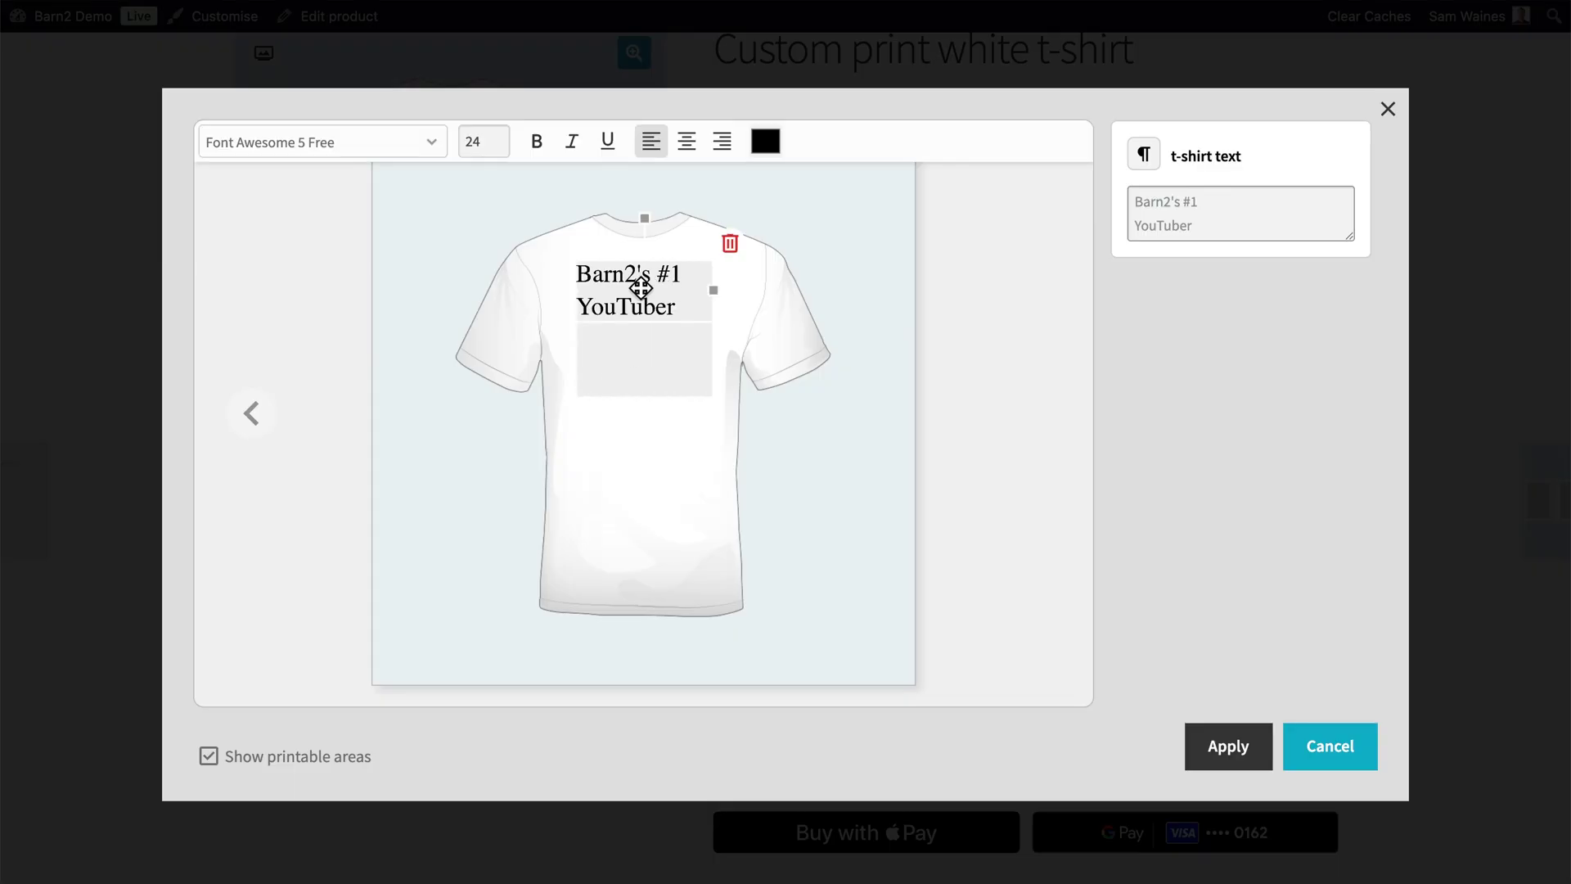
{"action": "double_click", "coordinate": [640, 288]}
{"action": "left_click", "coordinate": [695, 341]}
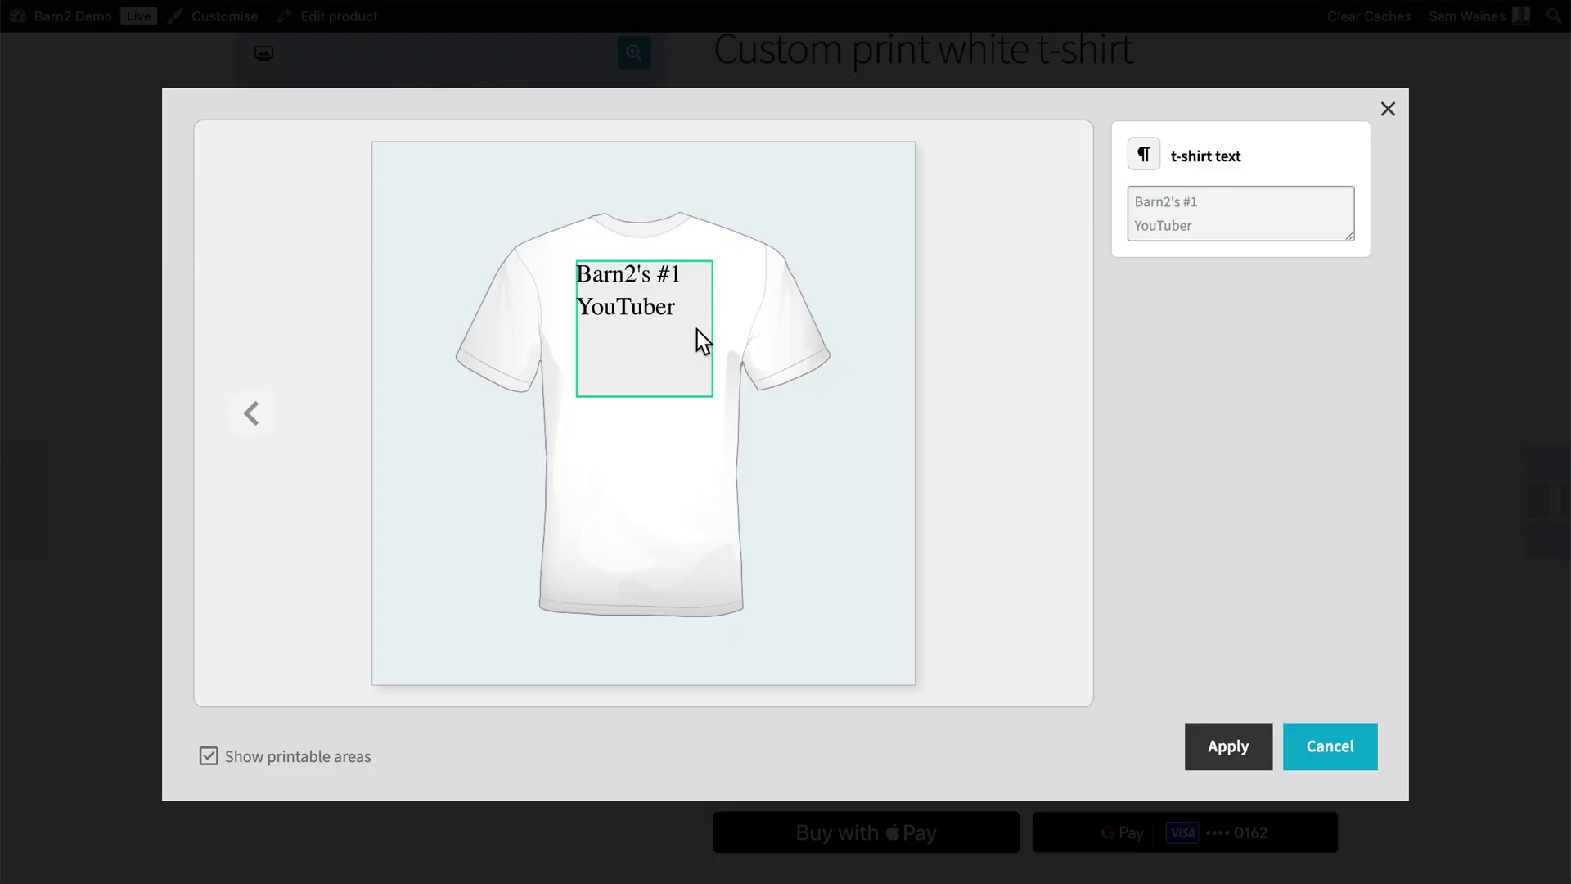
{"action": "left_click", "coordinate": [682, 298]}
{"action": "left_click", "coordinate": [633, 287]}
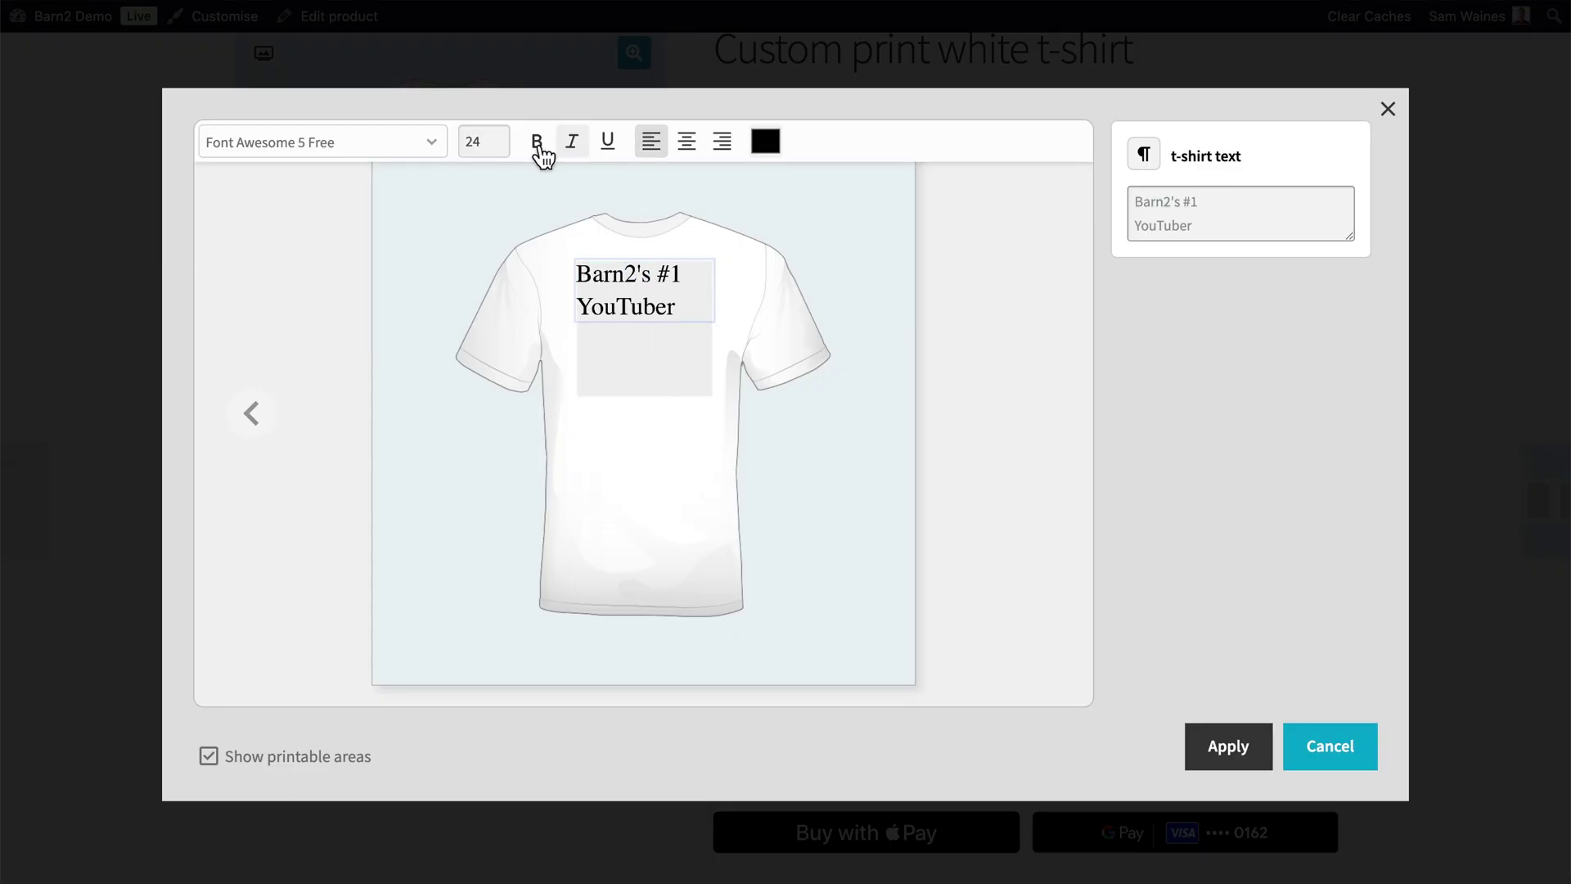
Make the back text bold Montserrat in light blue.
{"action": "left_click", "coordinate": [434, 152]}
{"action": "left_click", "coordinate": [262, 291]}
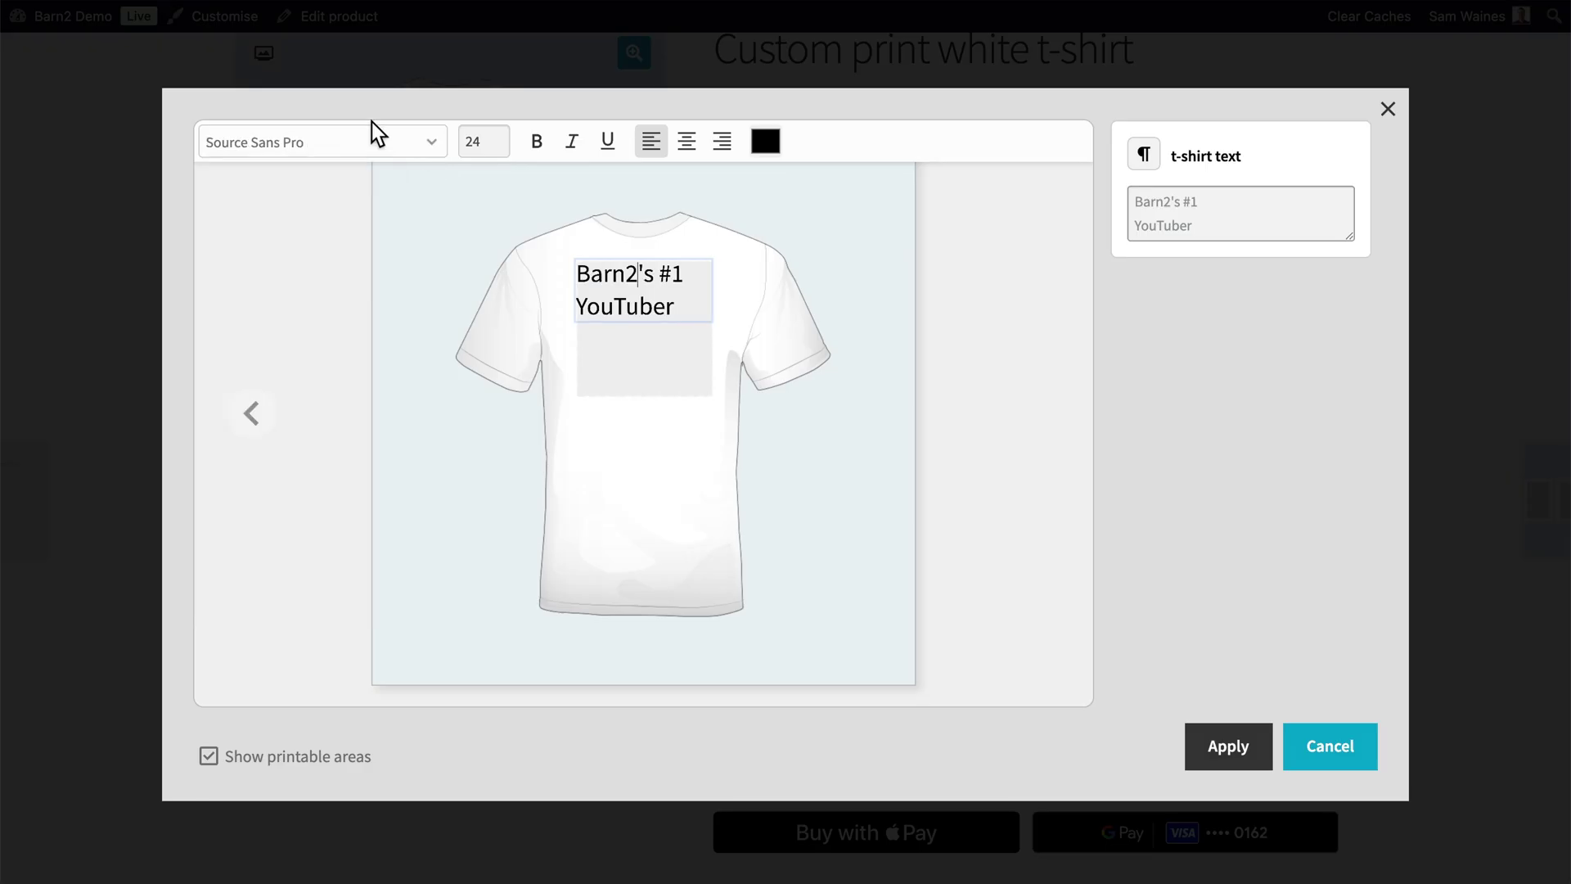
{"action": "left_click", "coordinate": [377, 144]}
{"action": "left_click", "coordinate": [258, 453]}
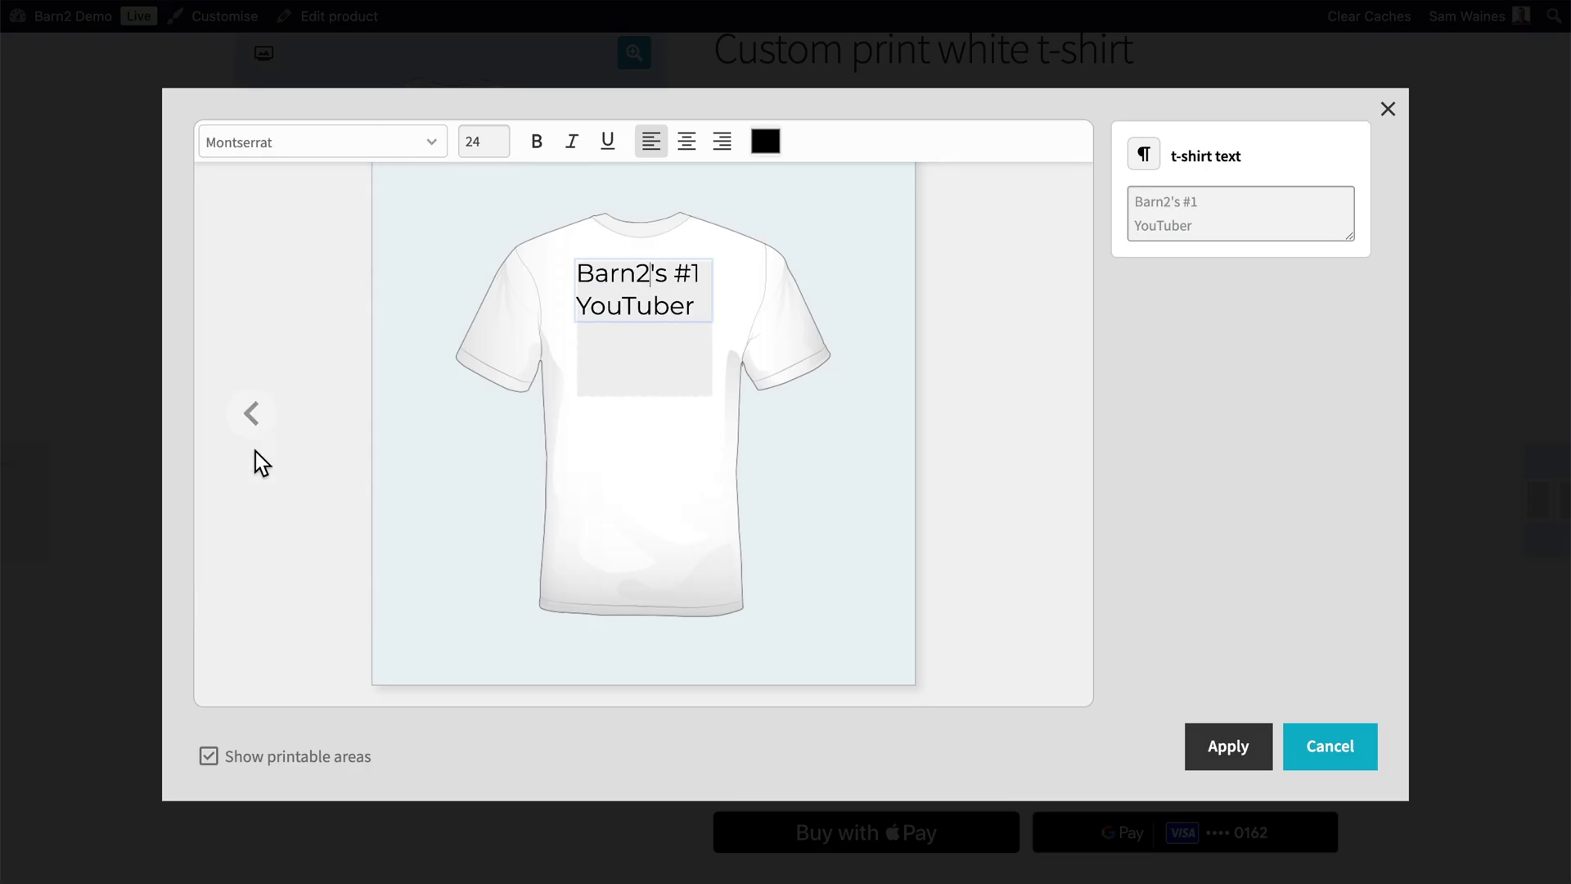
{"action": "left_click", "coordinate": [536, 146]}
{"action": "left_click", "coordinate": [764, 147]}
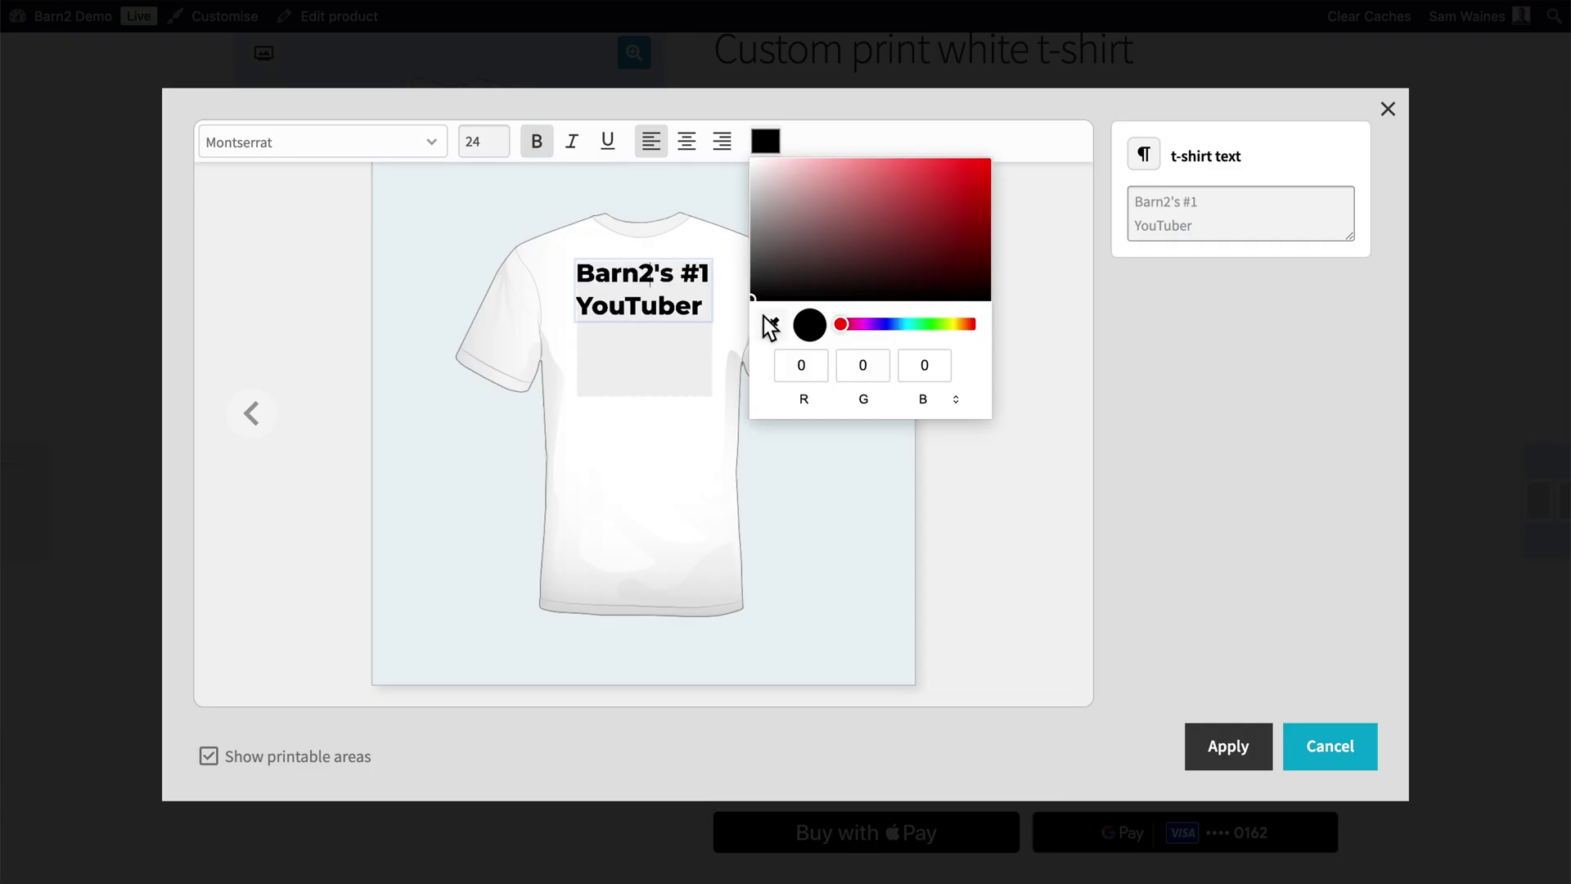
{"action": "left_click_drag", "start_coordinate": [843, 325], "coordinate": [902, 322]}
{"action": "mouse_move", "coordinate": [975, 180]}
{"action": "left_mouse_down"}
{"action": "mouse_move", "coordinate": [1005, 154]}
{"action": "mouse_move", "coordinate": [964, 155]}
{"action": "mouse_move", "coordinate": [956, 185]}
{"action": "left_mouse_up"}
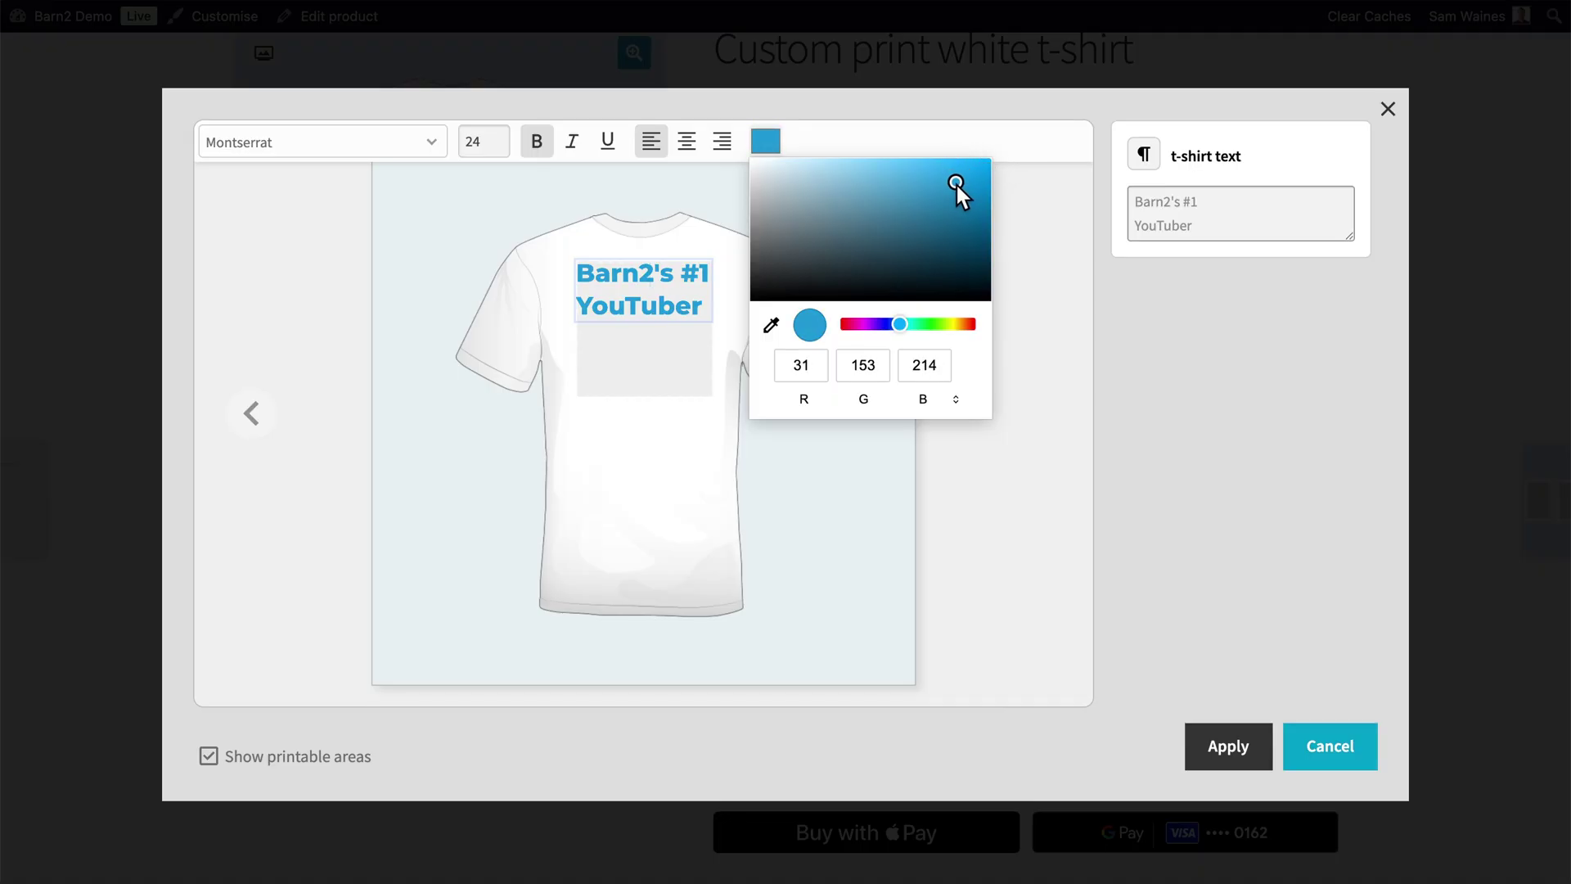
Centre the text at size 22, move it slightly lower, and apply the design.
{"action": "left_click", "coordinate": [686, 144]}
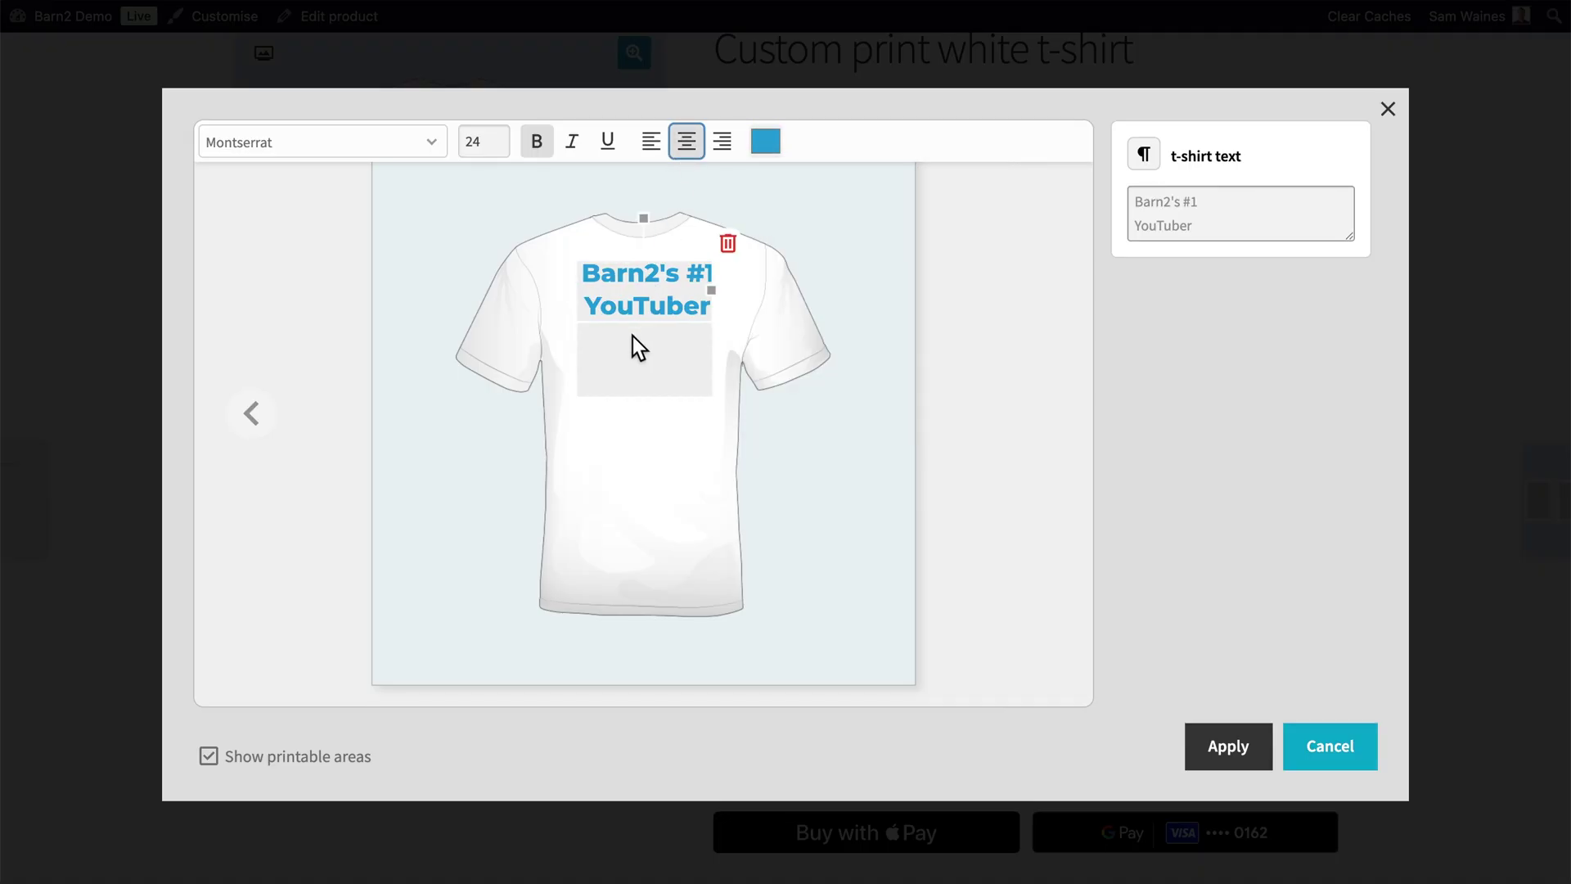
{"action": "left_click", "coordinate": [495, 146]}
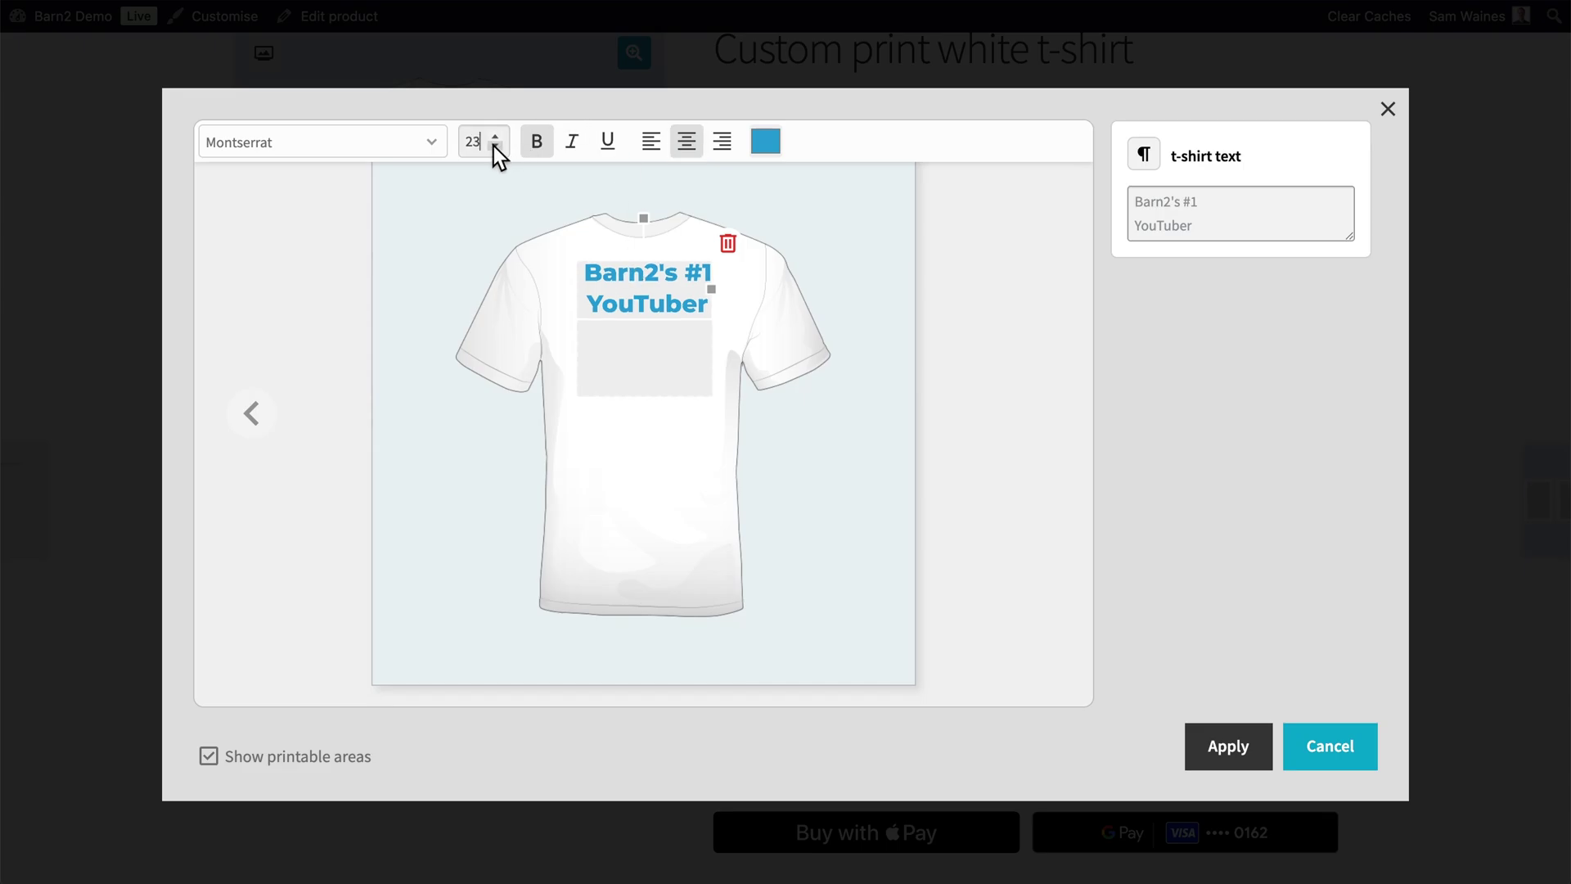
{"action": "left_click", "coordinate": [495, 146]}
{"action": "left_click_drag", "start_coordinate": [640, 277], "coordinate": [638, 301]}
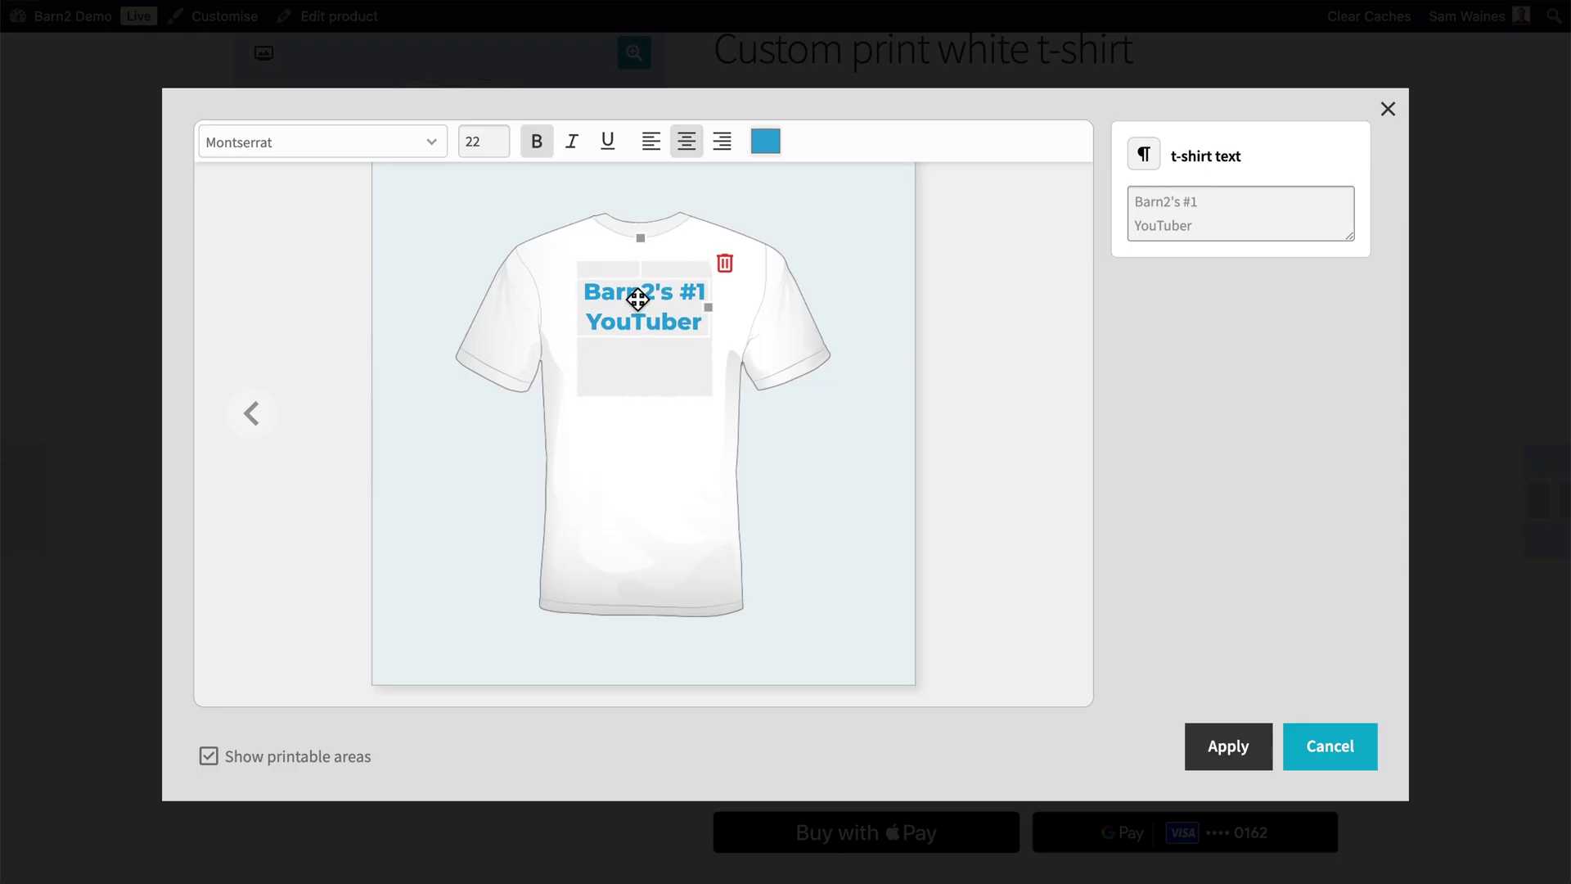
{"action": "left_click", "coordinate": [702, 439]}
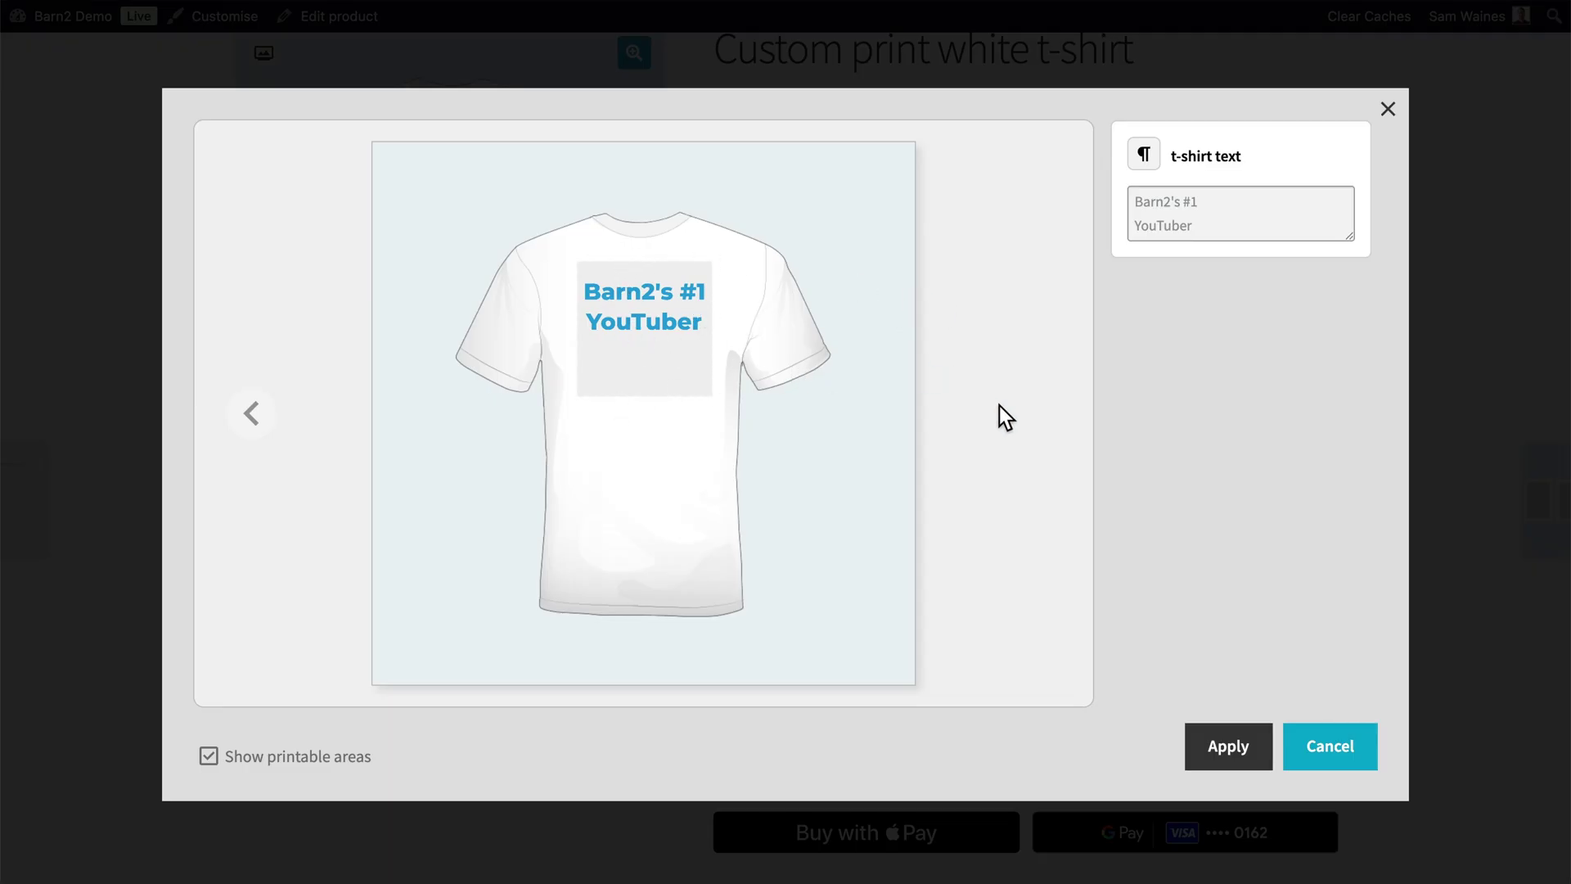
{"action": "left_click", "coordinate": [1219, 757]}
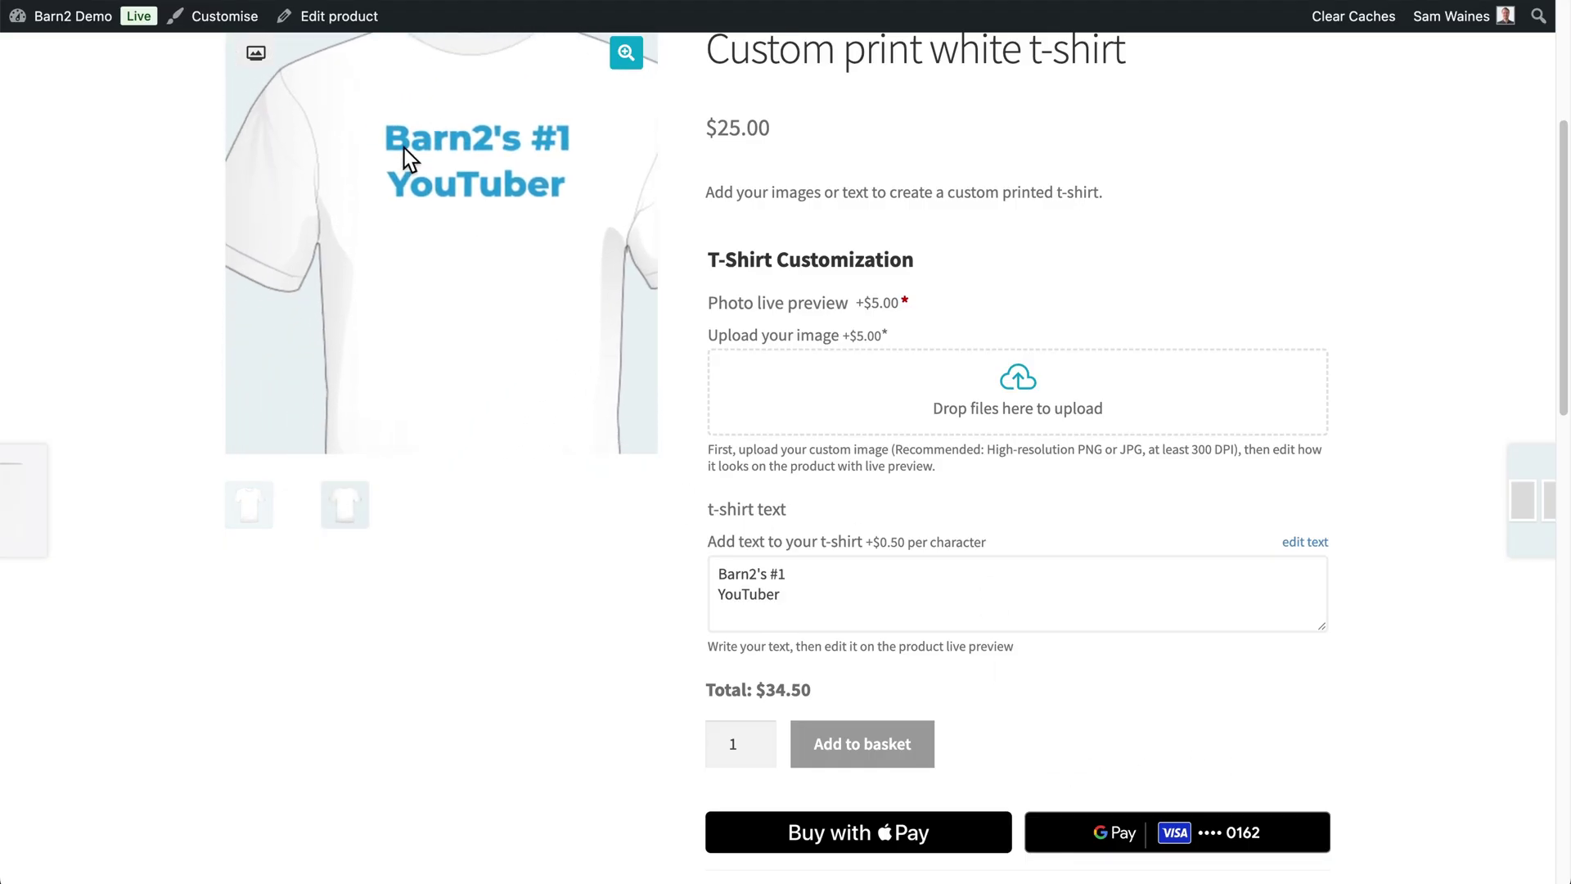
Apply the front logo design from the live preview, bringing the total to $39.50.
{"action": "left_click", "coordinate": [479, 136]}
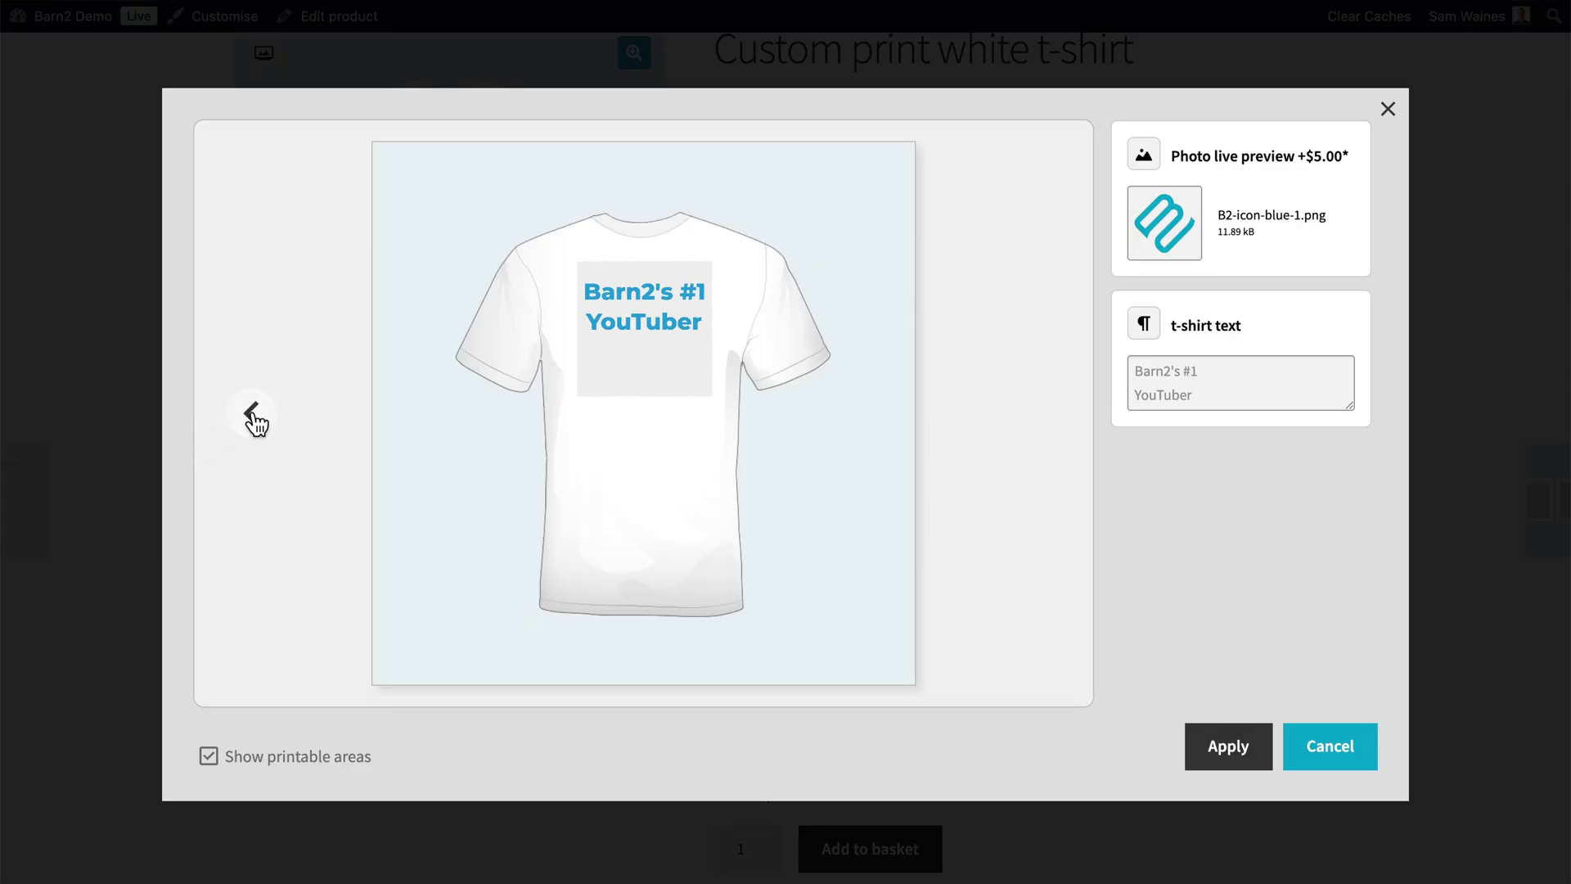
{"action": "left_click", "coordinate": [253, 419]}
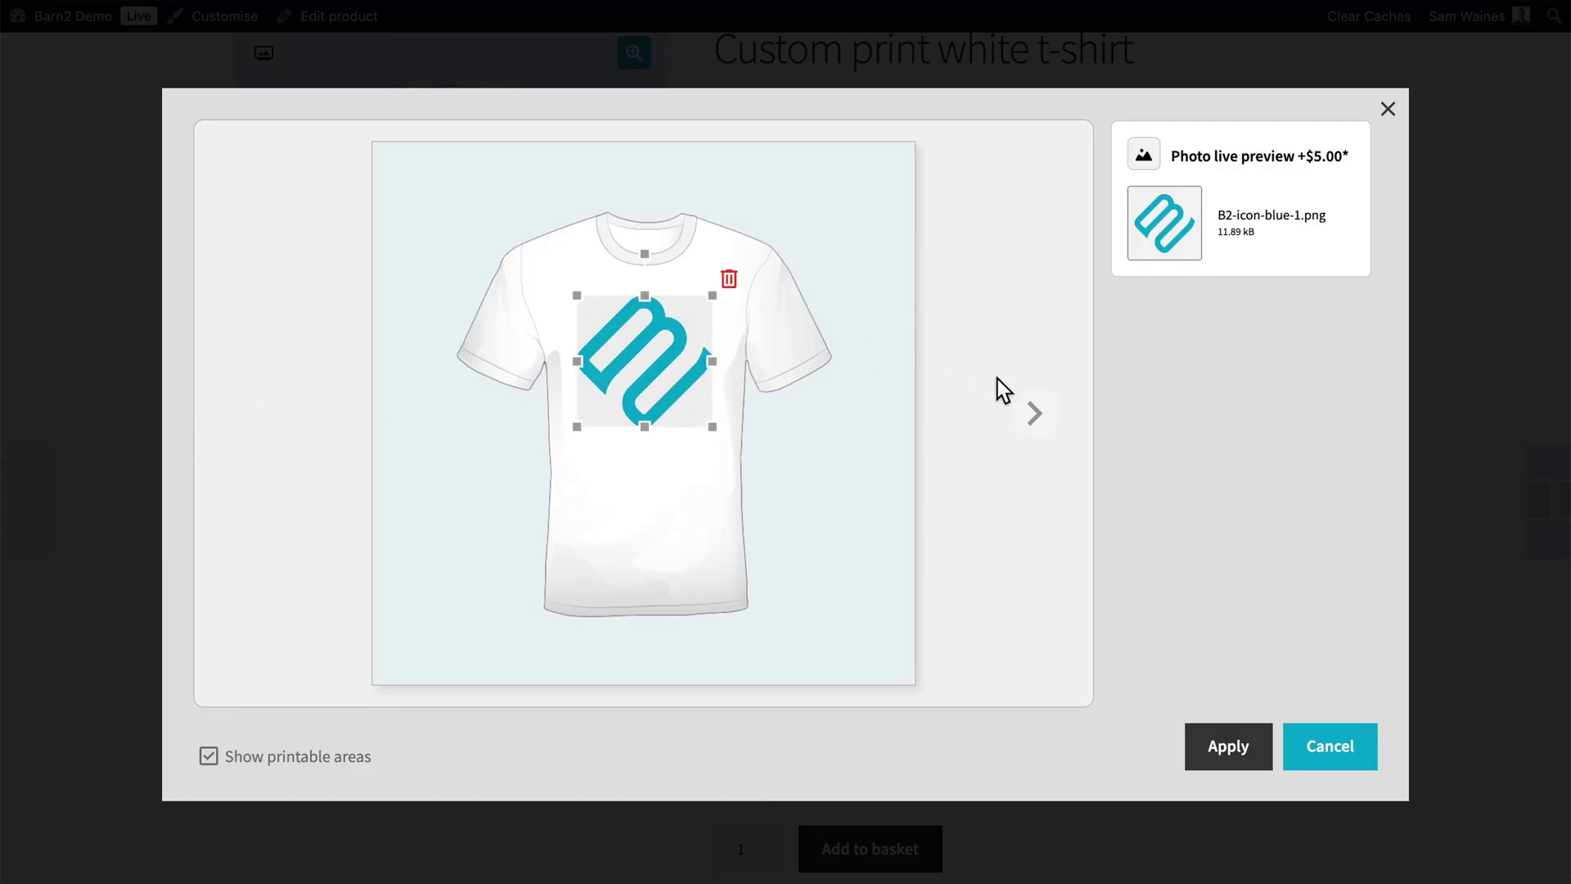
{"action": "left_click", "coordinate": [1217, 745]}
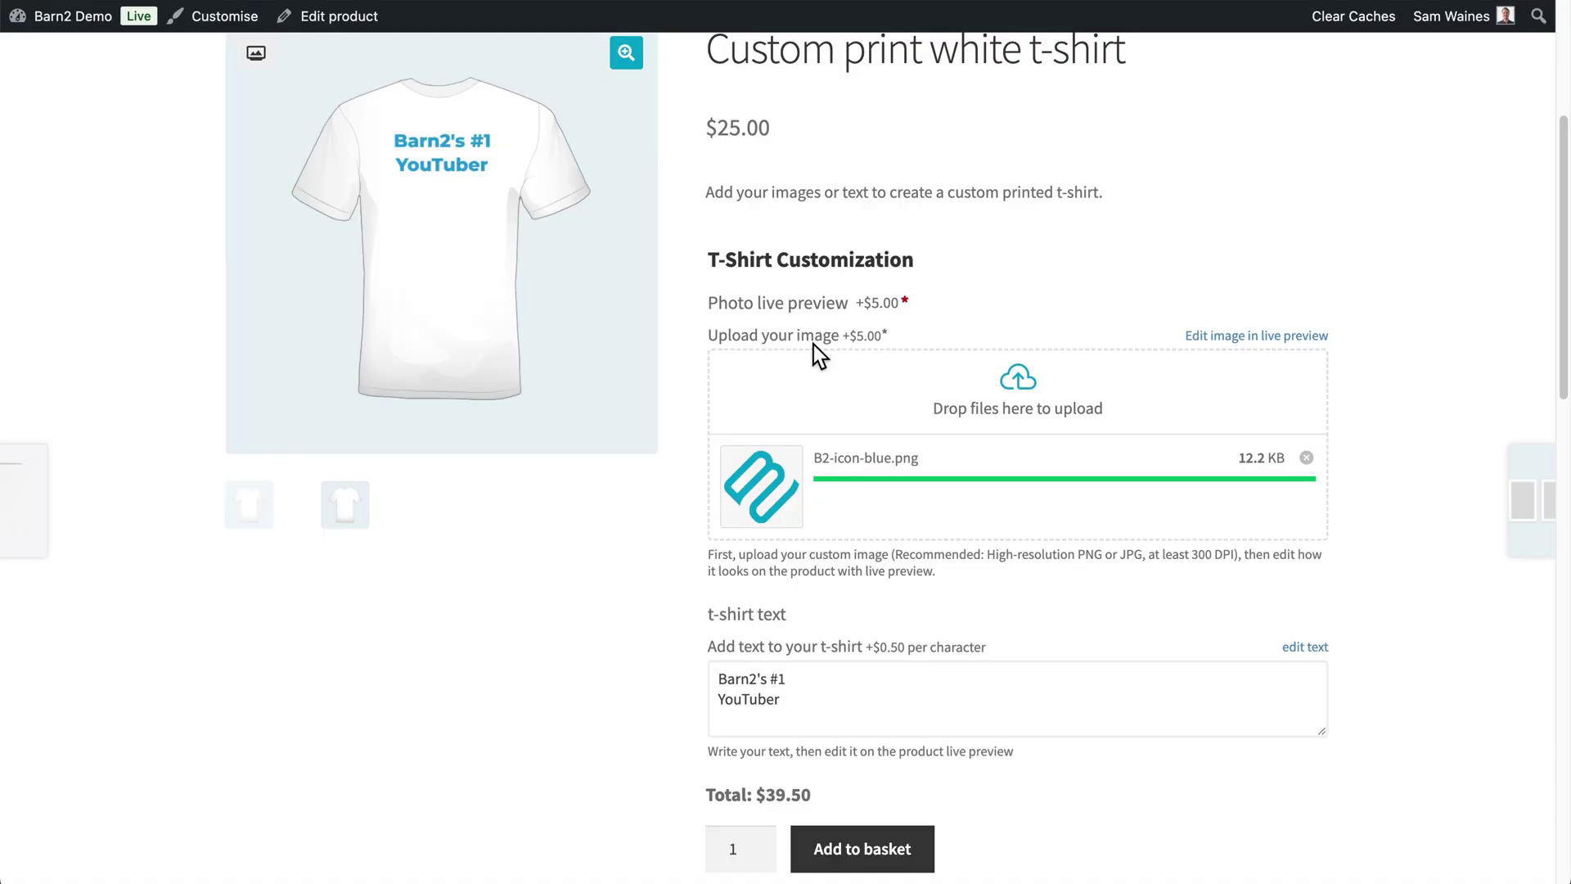
Compare the front logo and back text previews, then add the shirt to the basket.
{"action": "left_click", "coordinate": [251, 511]}
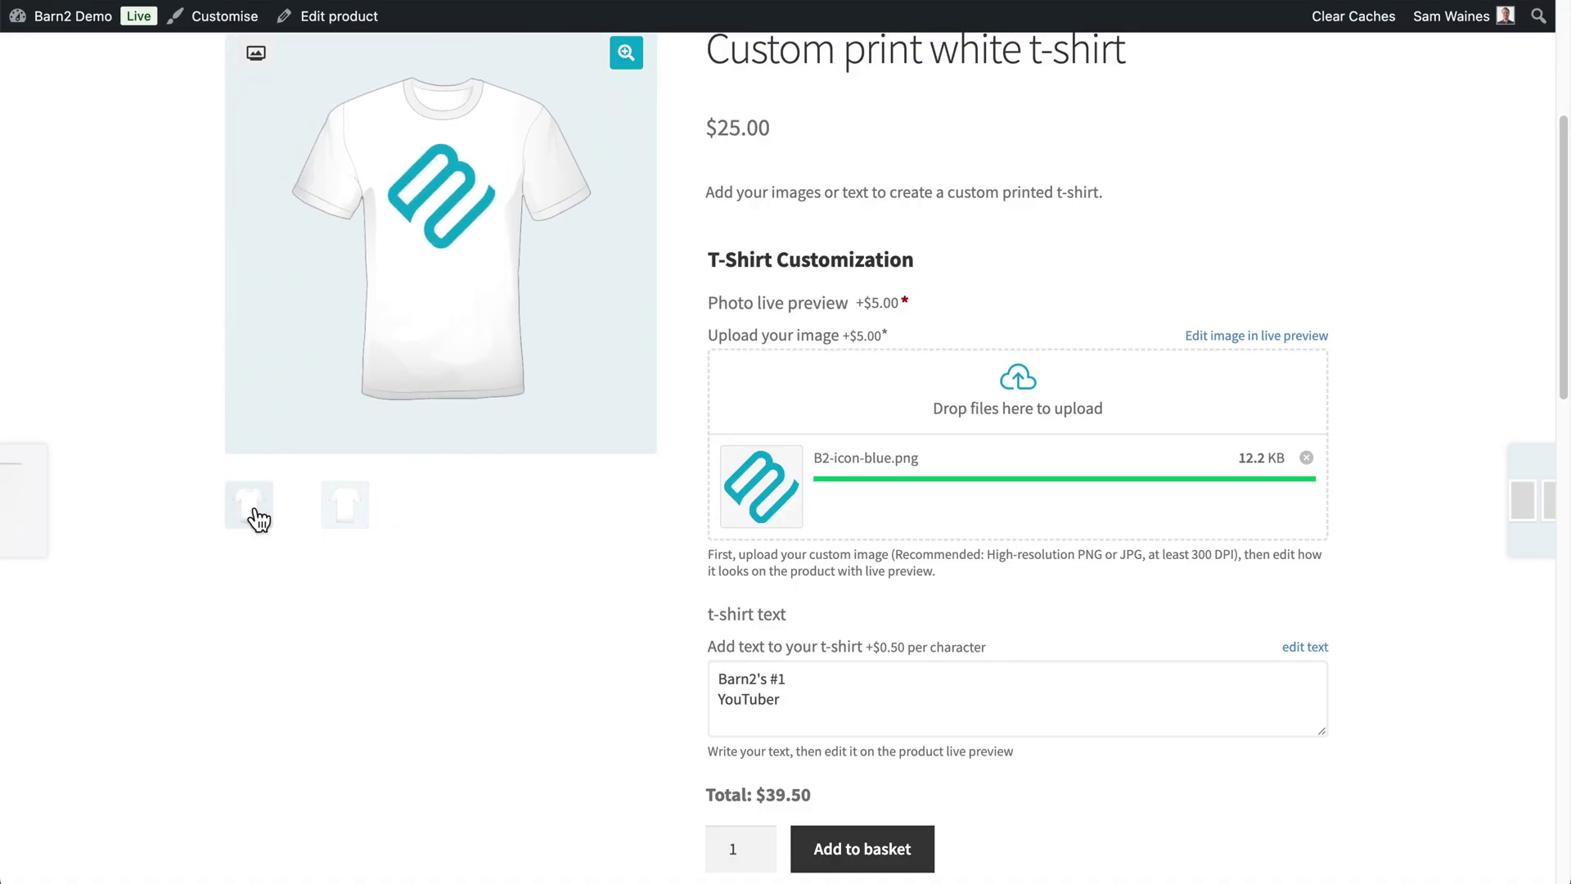
{"action": "left_click", "coordinate": [342, 517]}
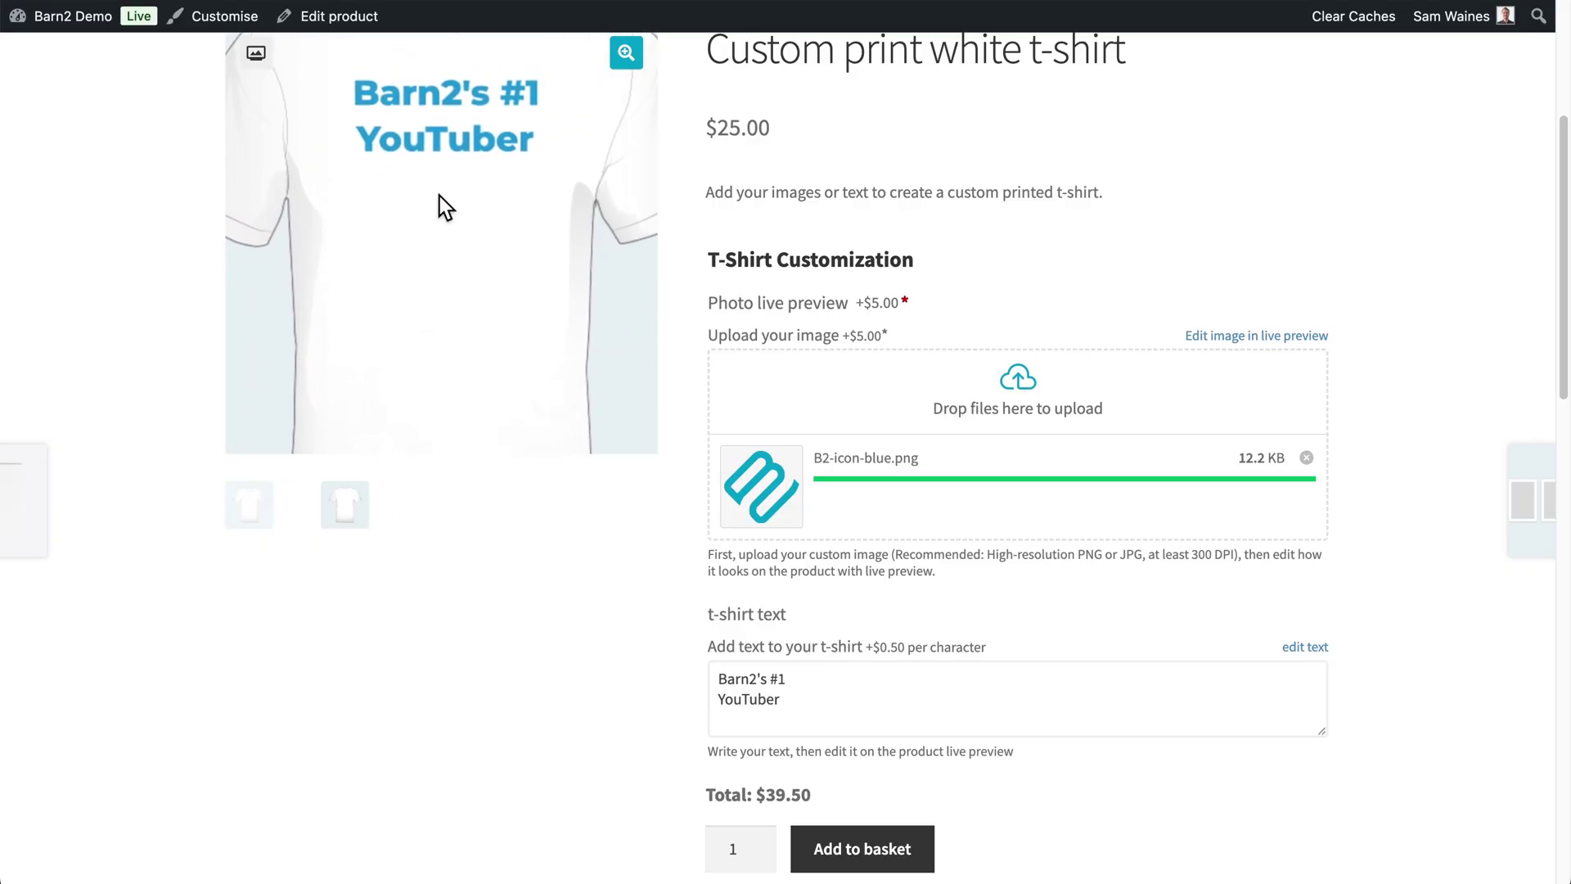
{"action": "left_click", "coordinate": [853, 857]}
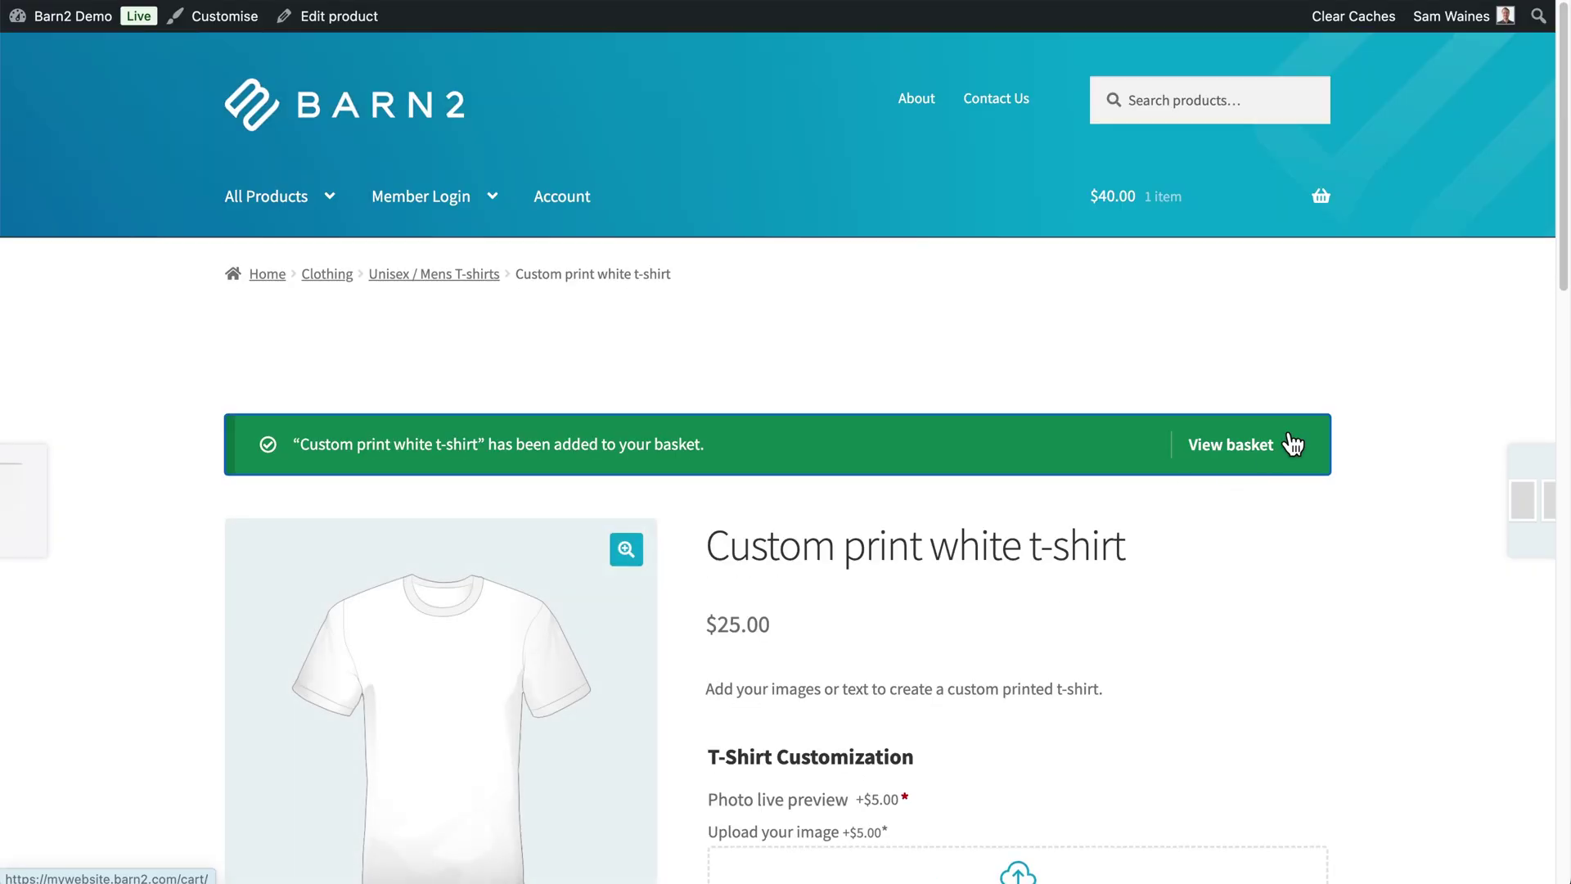
Open the basket, enlarge the cart's design preview, and advance to the back-of-shirt image.
{"action": "left_click", "coordinate": [1259, 450]}
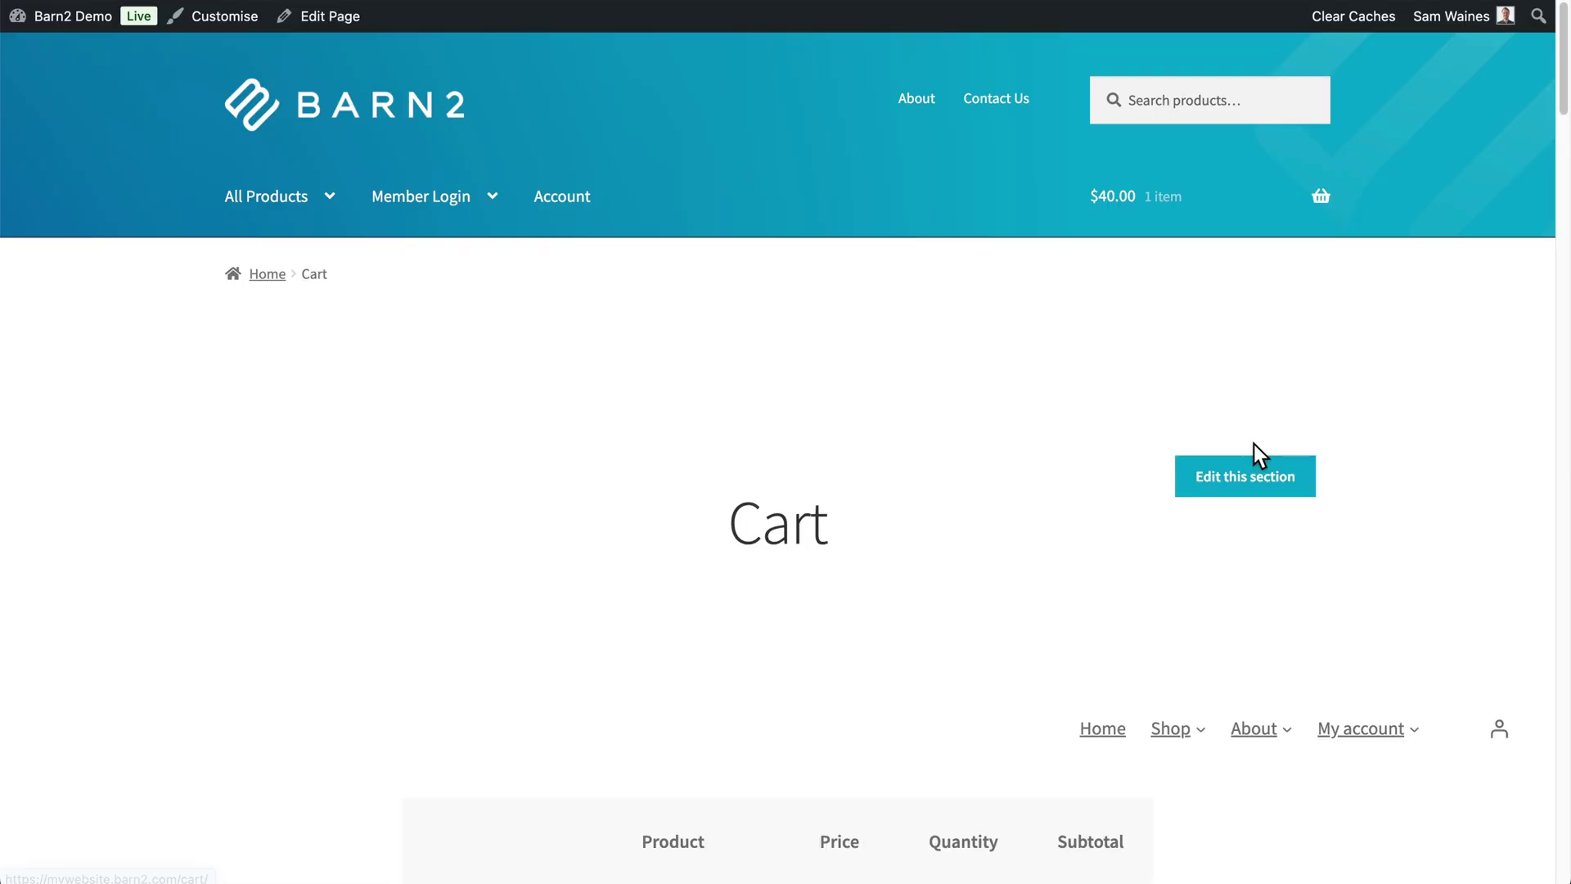
{"action": "scroll", "coordinate": [876, 409], "scroll_direction": "down", "scroll_amount": 5}
{"action": "scroll", "coordinate": [876, 403], "scroll_direction": "down", "scroll_amount": 2}
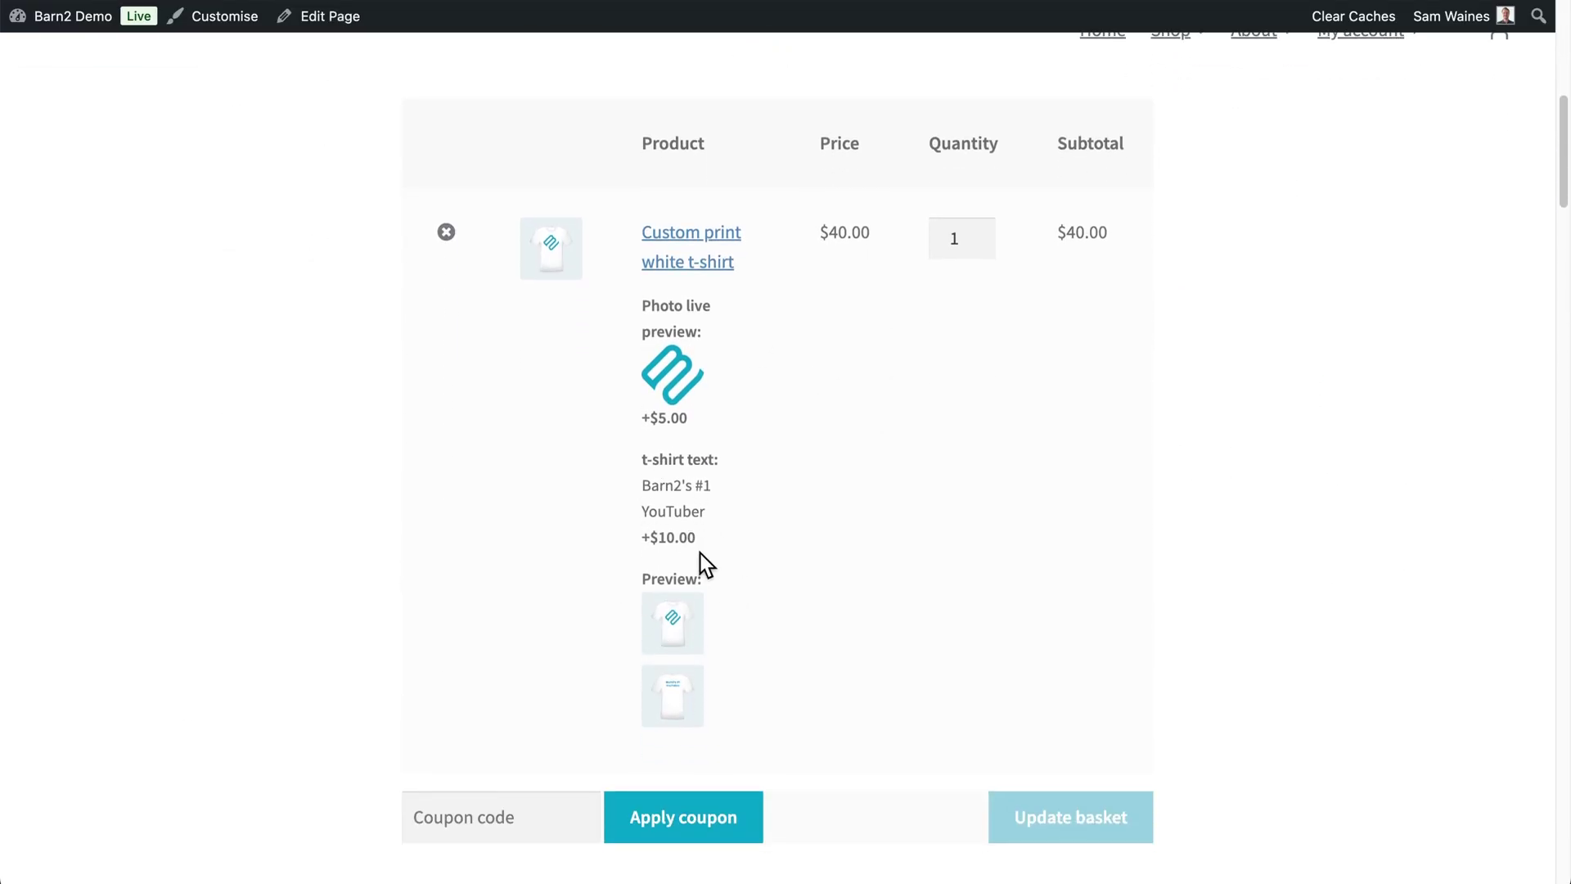
{"action": "left_click", "coordinate": [666, 622]}
{"action": "left_click", "coordinate": [1538, 466]}
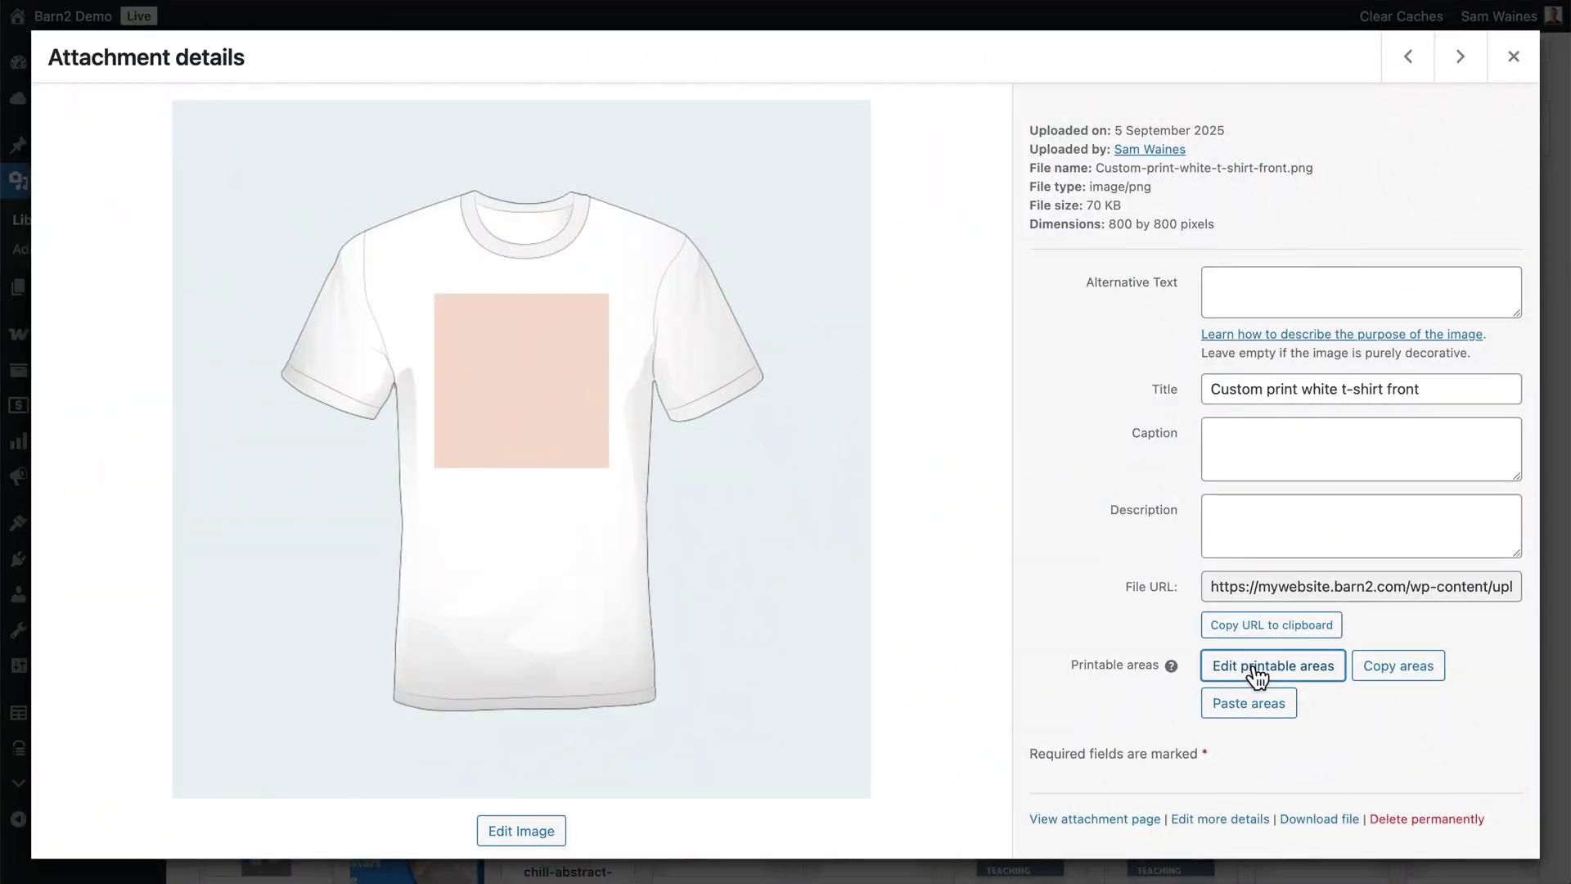
Lower the main printable area's top edge and add a small 70 × 34 chest area.
{"action": "left_click", "coordinate": [1203, 667]}
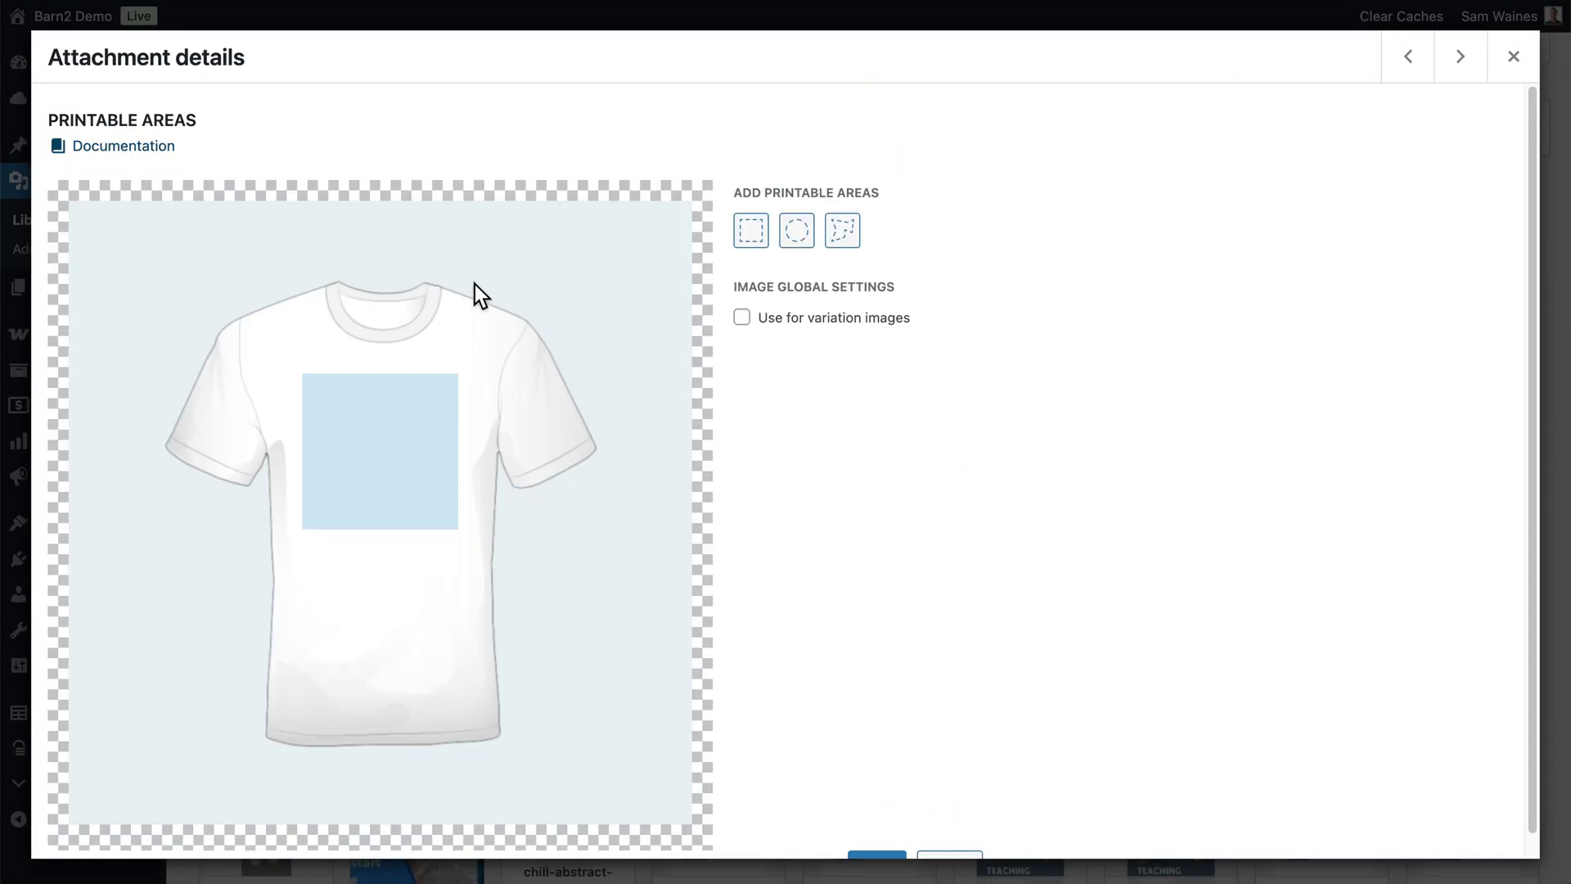
{"action": "left_click", "coordinate": [393, 448]}
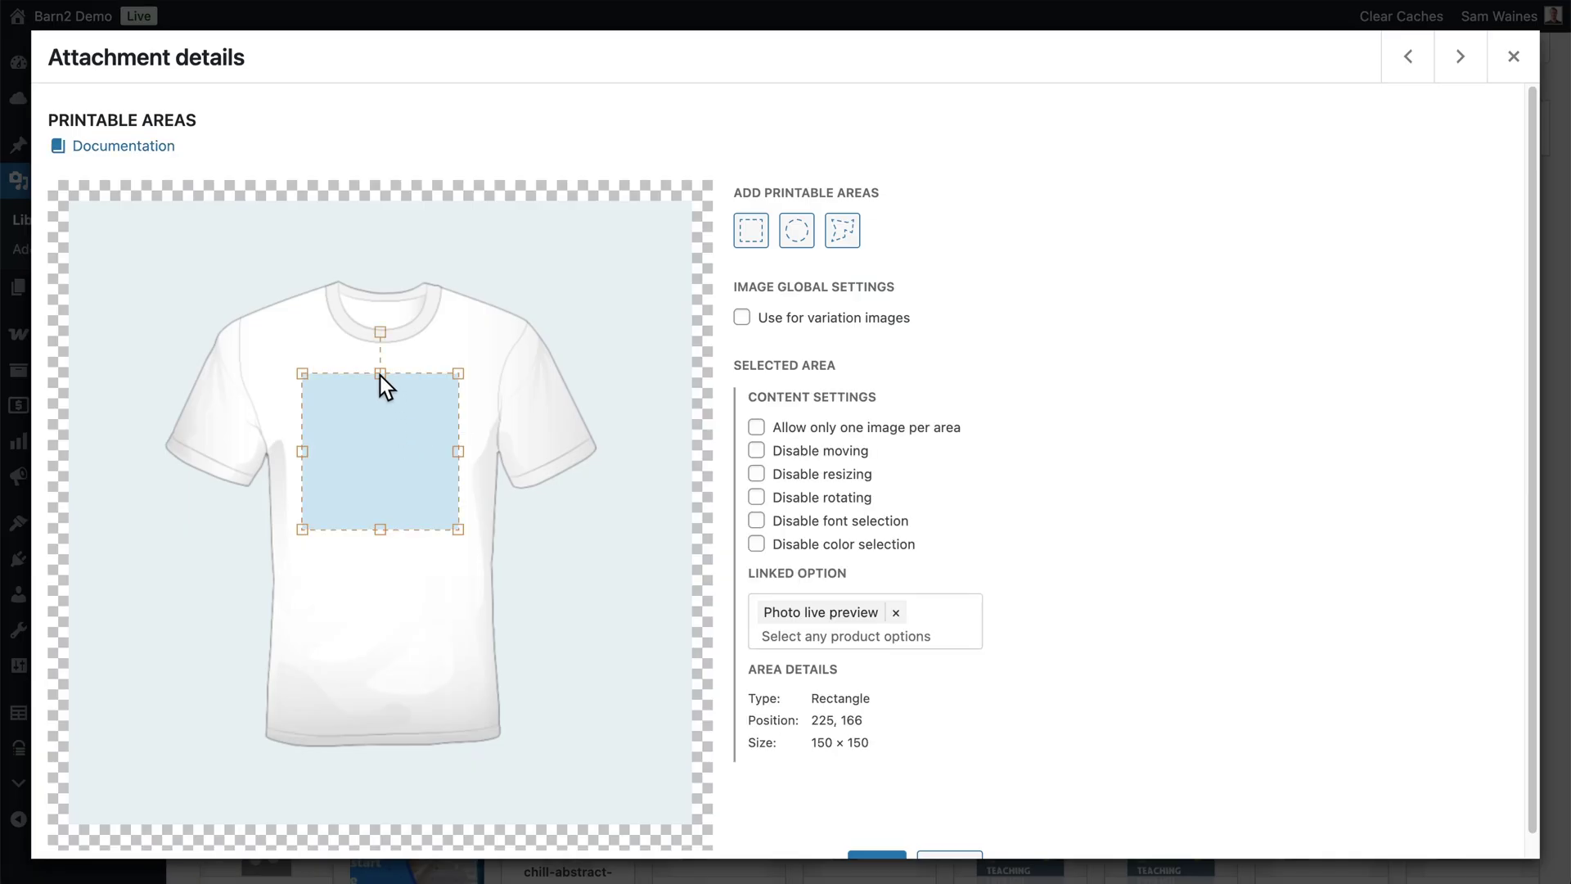
{"action": "left_click_drag", "start_coordinate": [379, 374], "coordinate": [378, 406]}
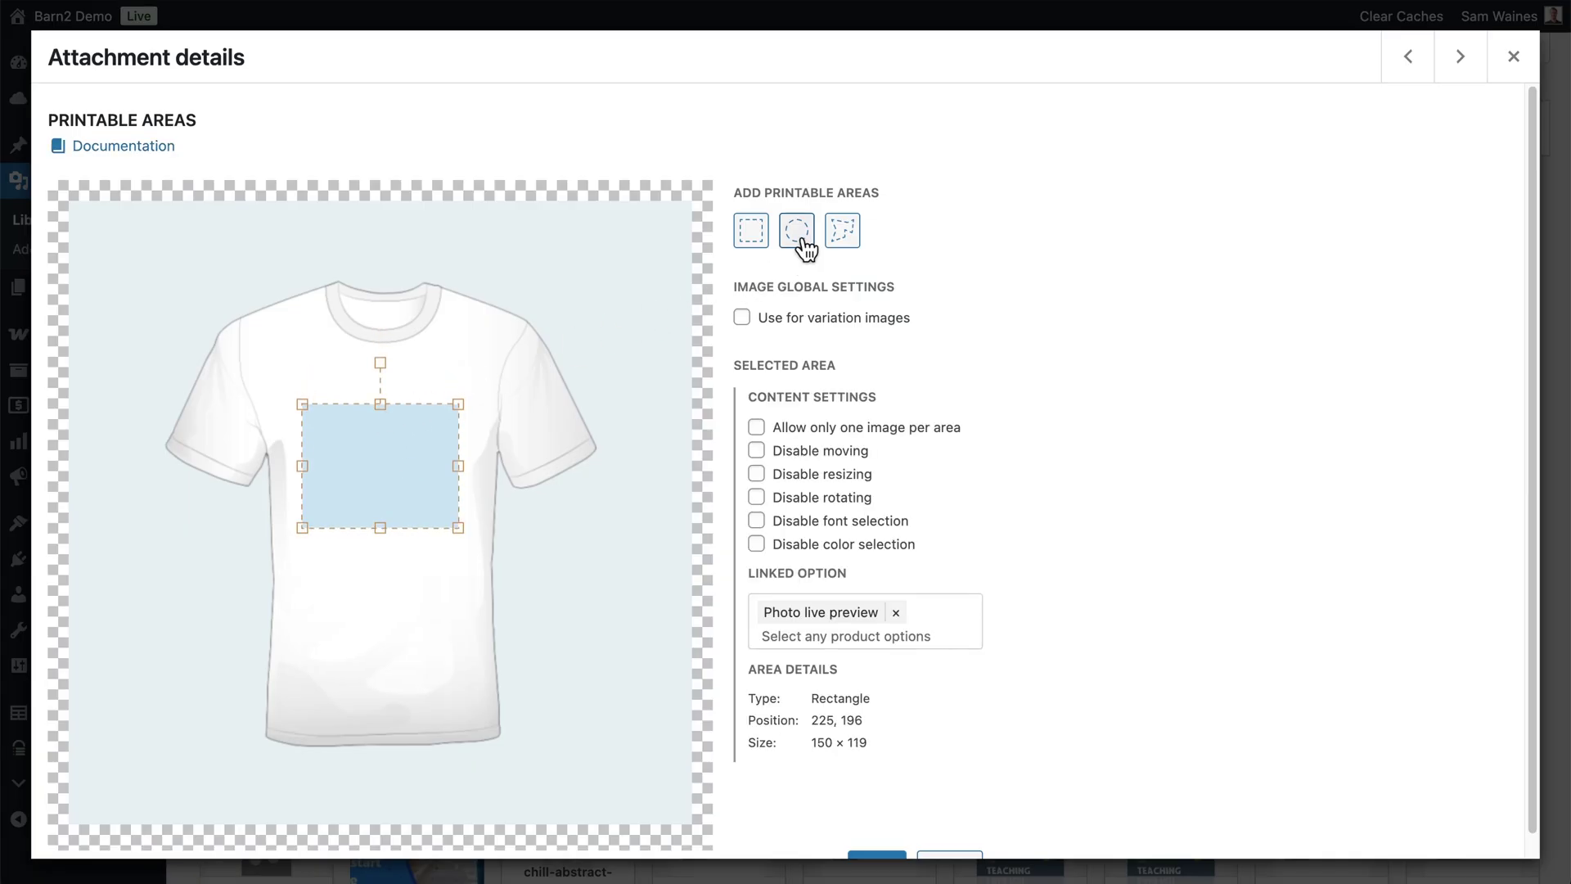
{"action": "left_click", "coordinate": [757, 236]}
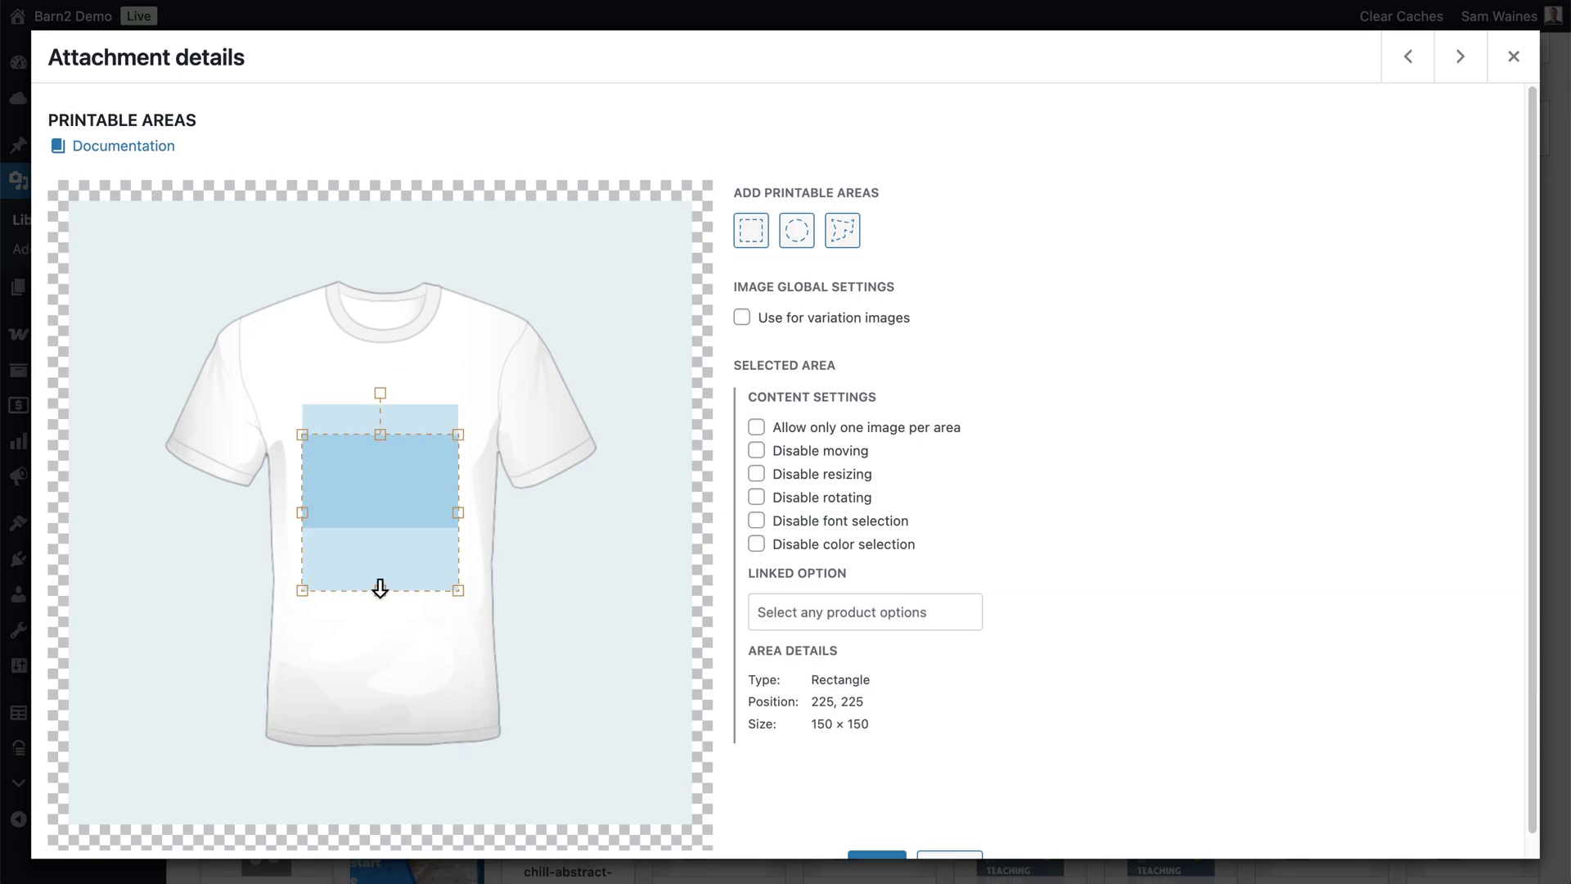
{"action": "left_click_drag", "start_coordinate": [379, 589], "coordinate": [405, 378]}
{"action": "left_click_drag", "start_coordinate": [302, 374], "coordinate": [452, 383]}
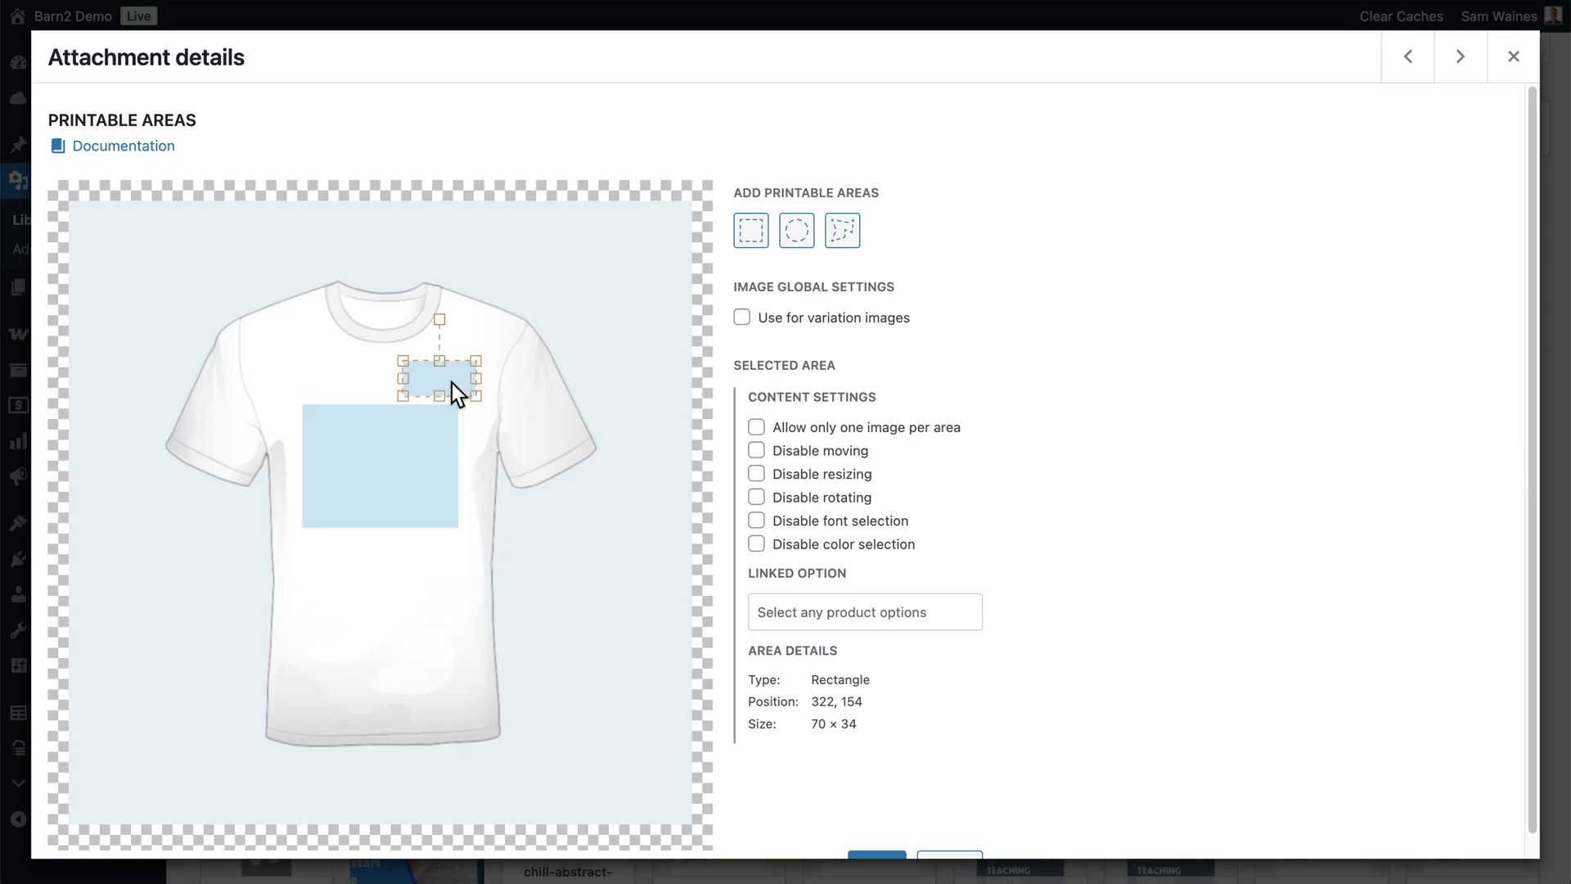
Widen the main printable area to 172 × 119 and nudge the chest area slightly left.
{"action": "left_click", "coordinate": [415, 445]}
{"action": "left_click_drag", "start_coordinate": [458, 465], "coordinate": [470, 466]}
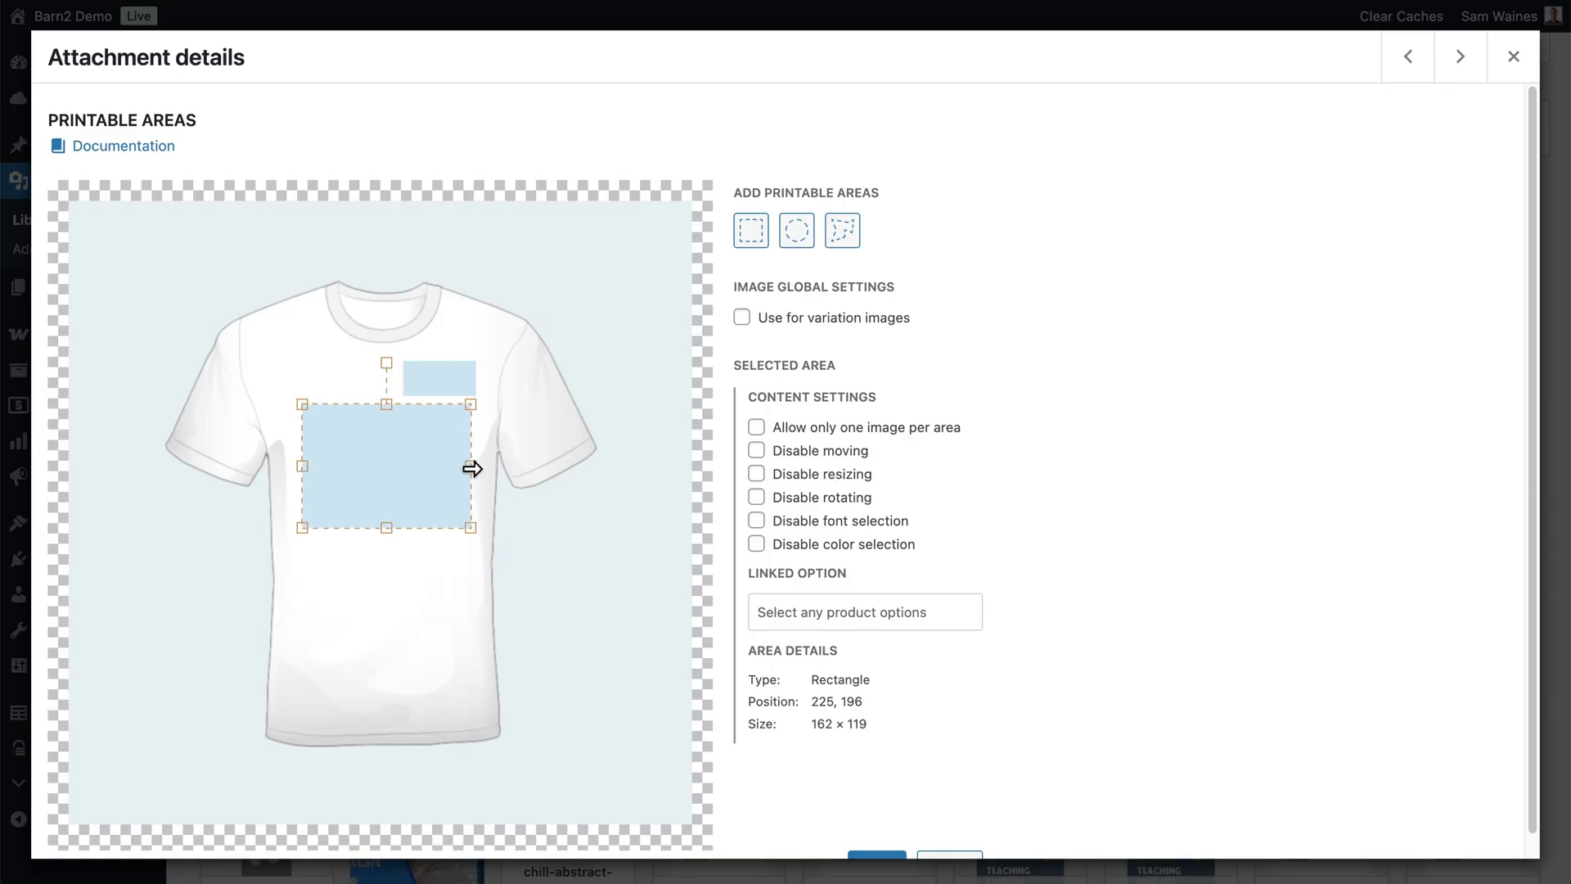
{"action": "left_click_drag", "start_coordinate": [302, 466], "coordinate": [298, 466]}
{"action": "left_click", "coordinate": [498, 369]}
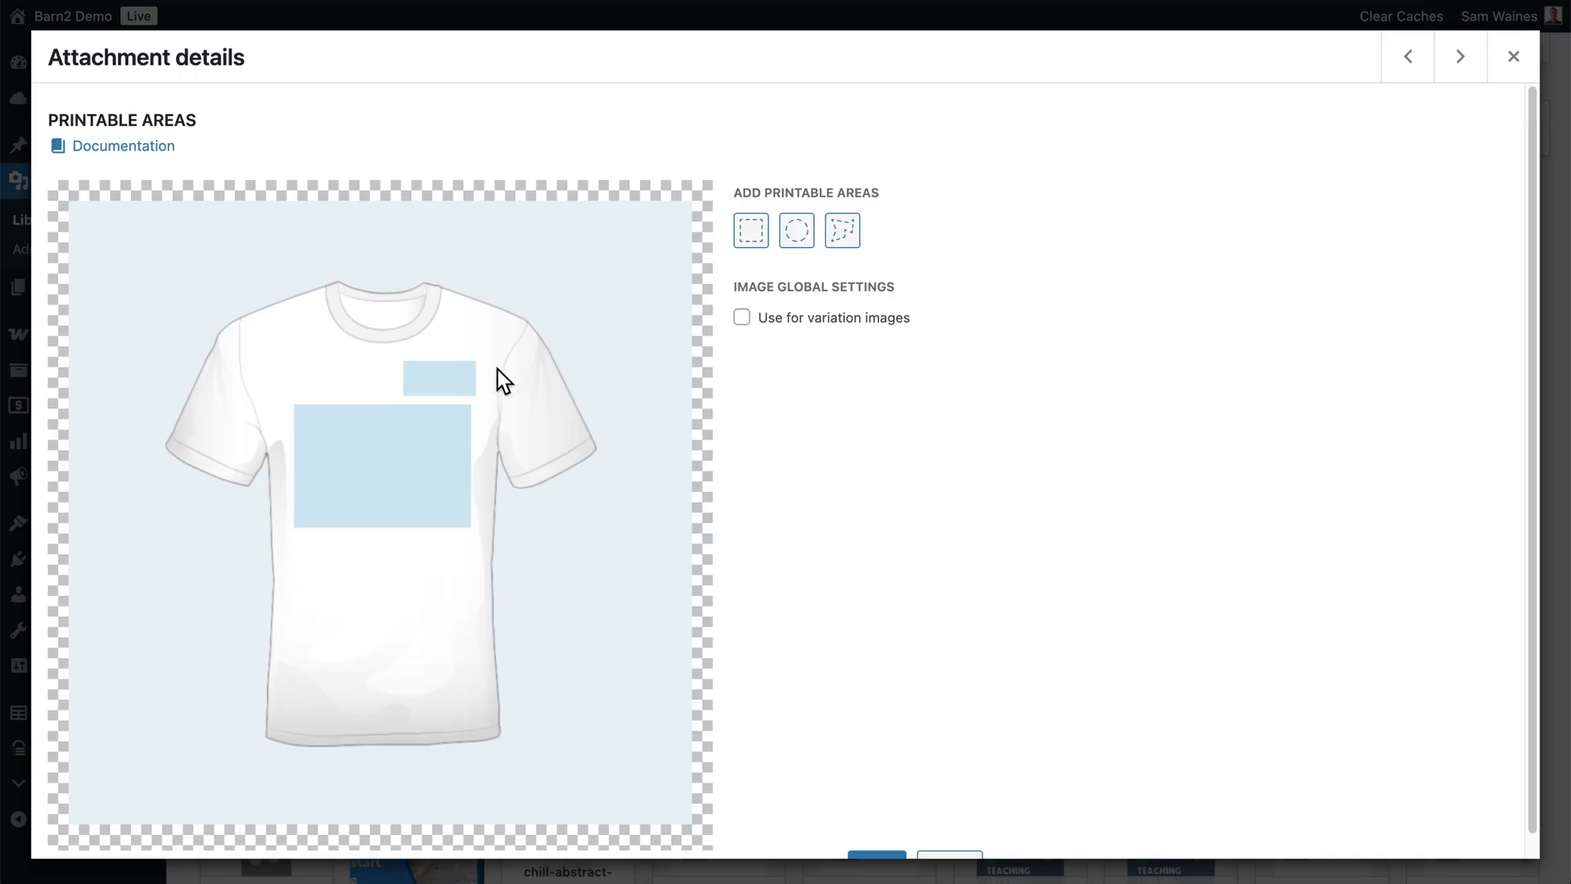
{"action": "left_click", "coordinate": [434, 429]}
{"action": "left_click", "coordinate": [449, 391]}
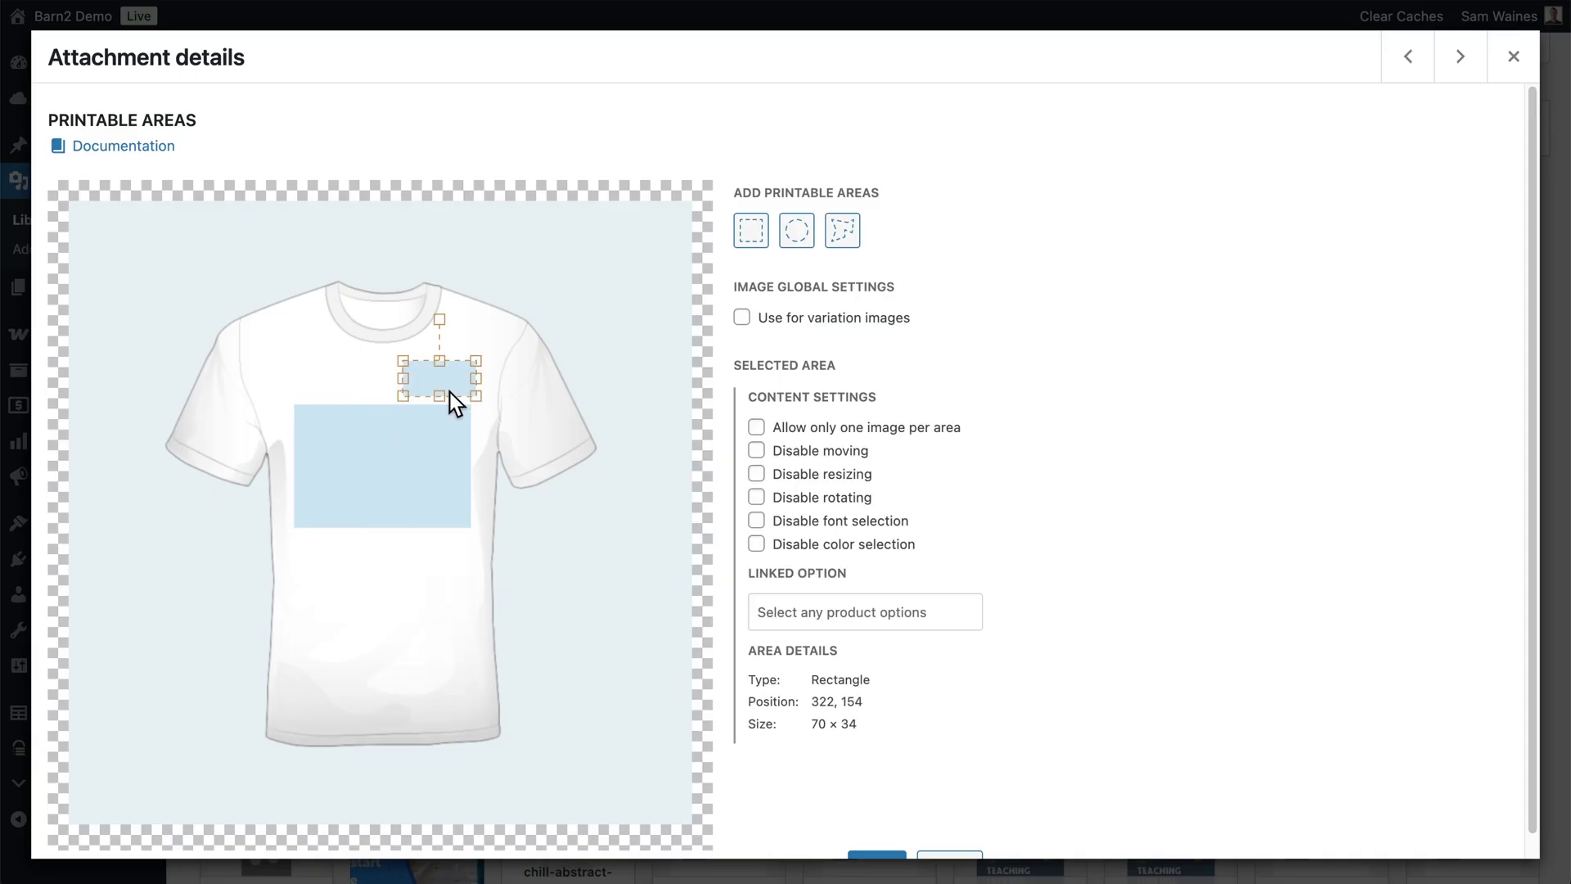
{"action": "left_click_drag", "start_coordinate": [450, 381], "coordinate": [442, 377]}
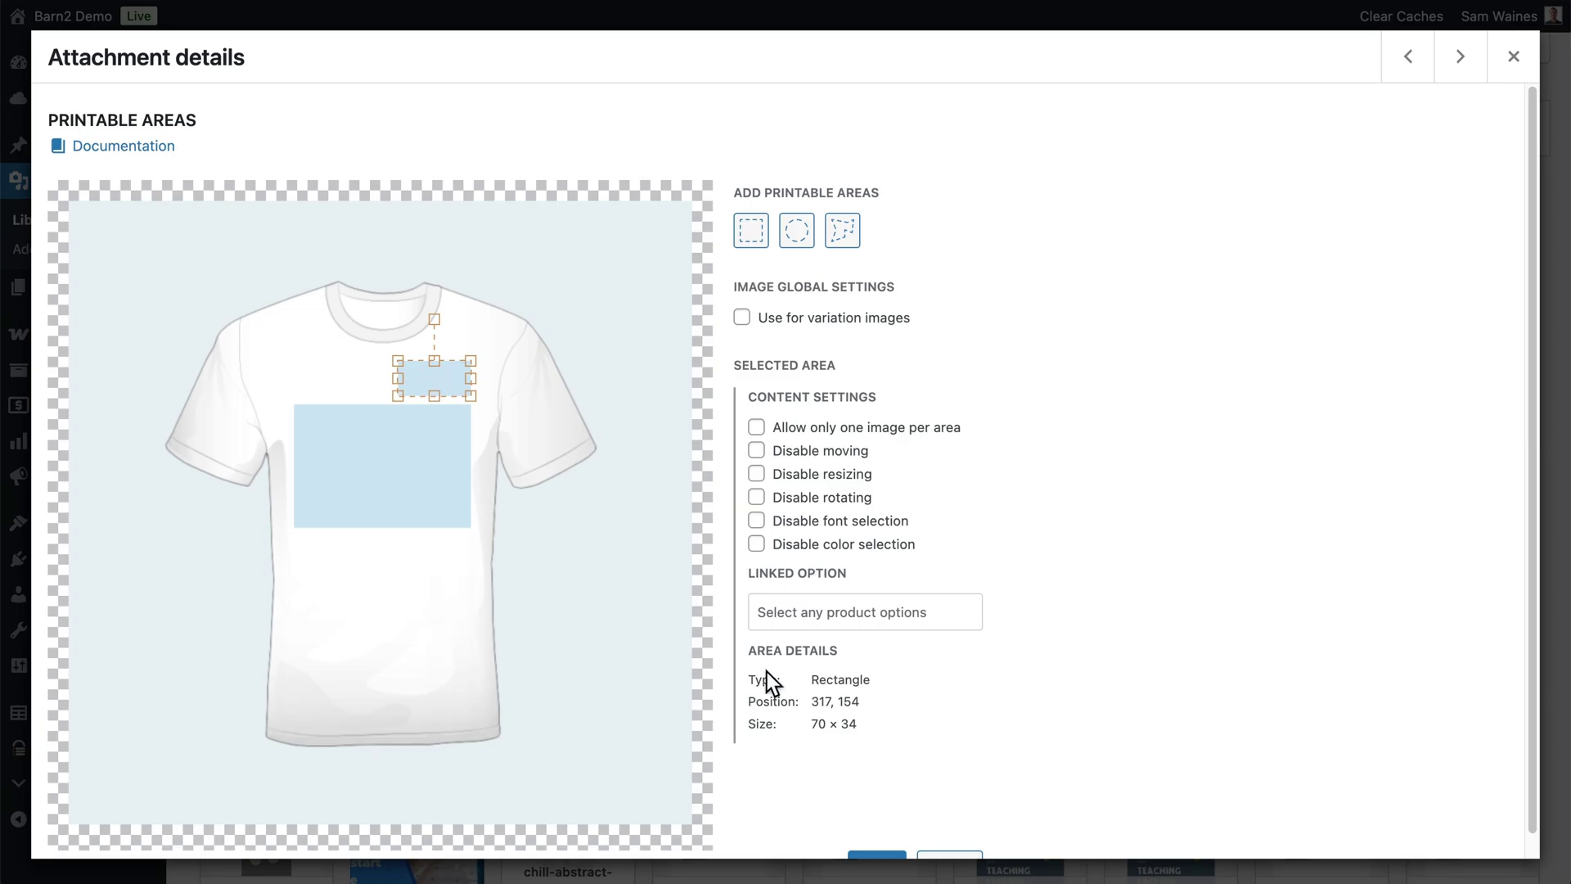
Set the chest area's Linked Option to Photo live preview and apply the printable area settings.
{"action": "left_click", "coordinate": [833, 618]}
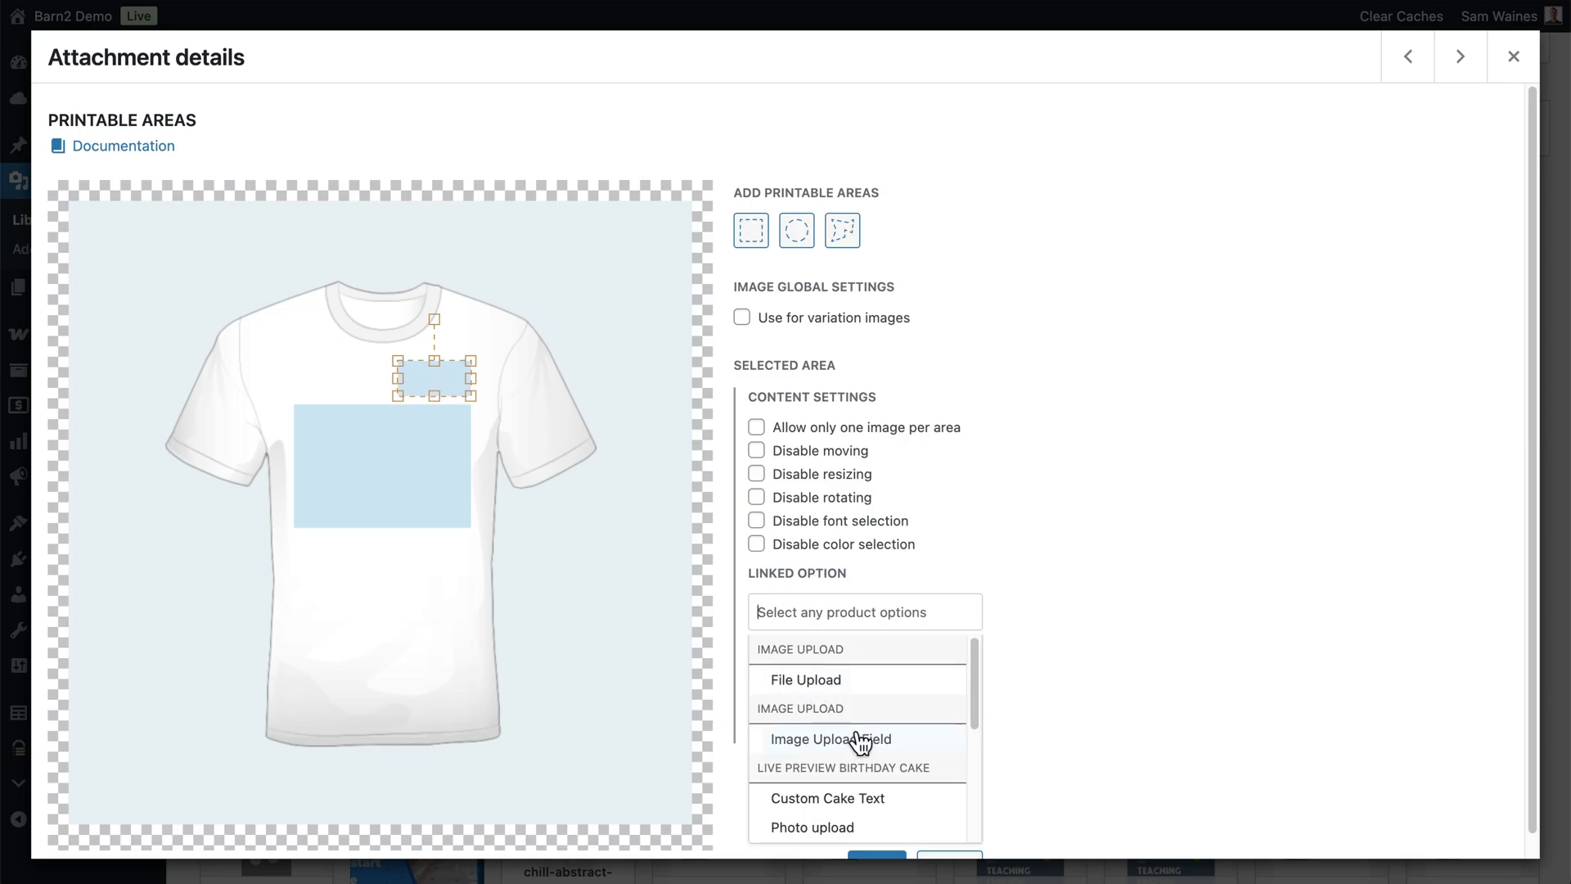
{"action": "left_click", "coordinate": [1022, 651]}
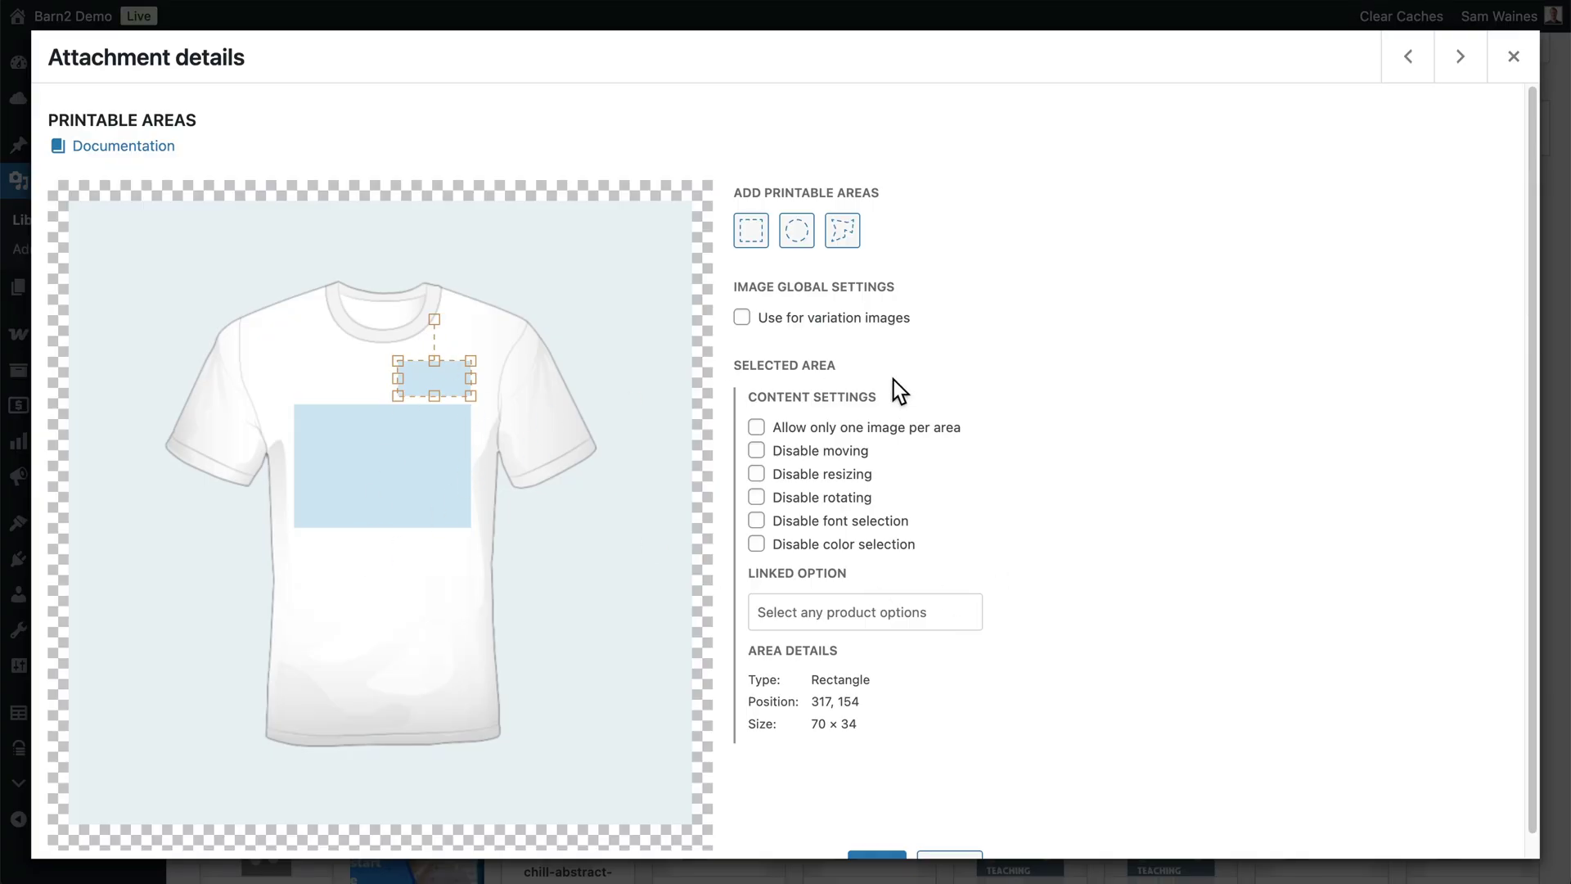
{"action": "scroll", "coordinate": [904, 450], "scroll_direction": "down", "scroll_amount": 1}
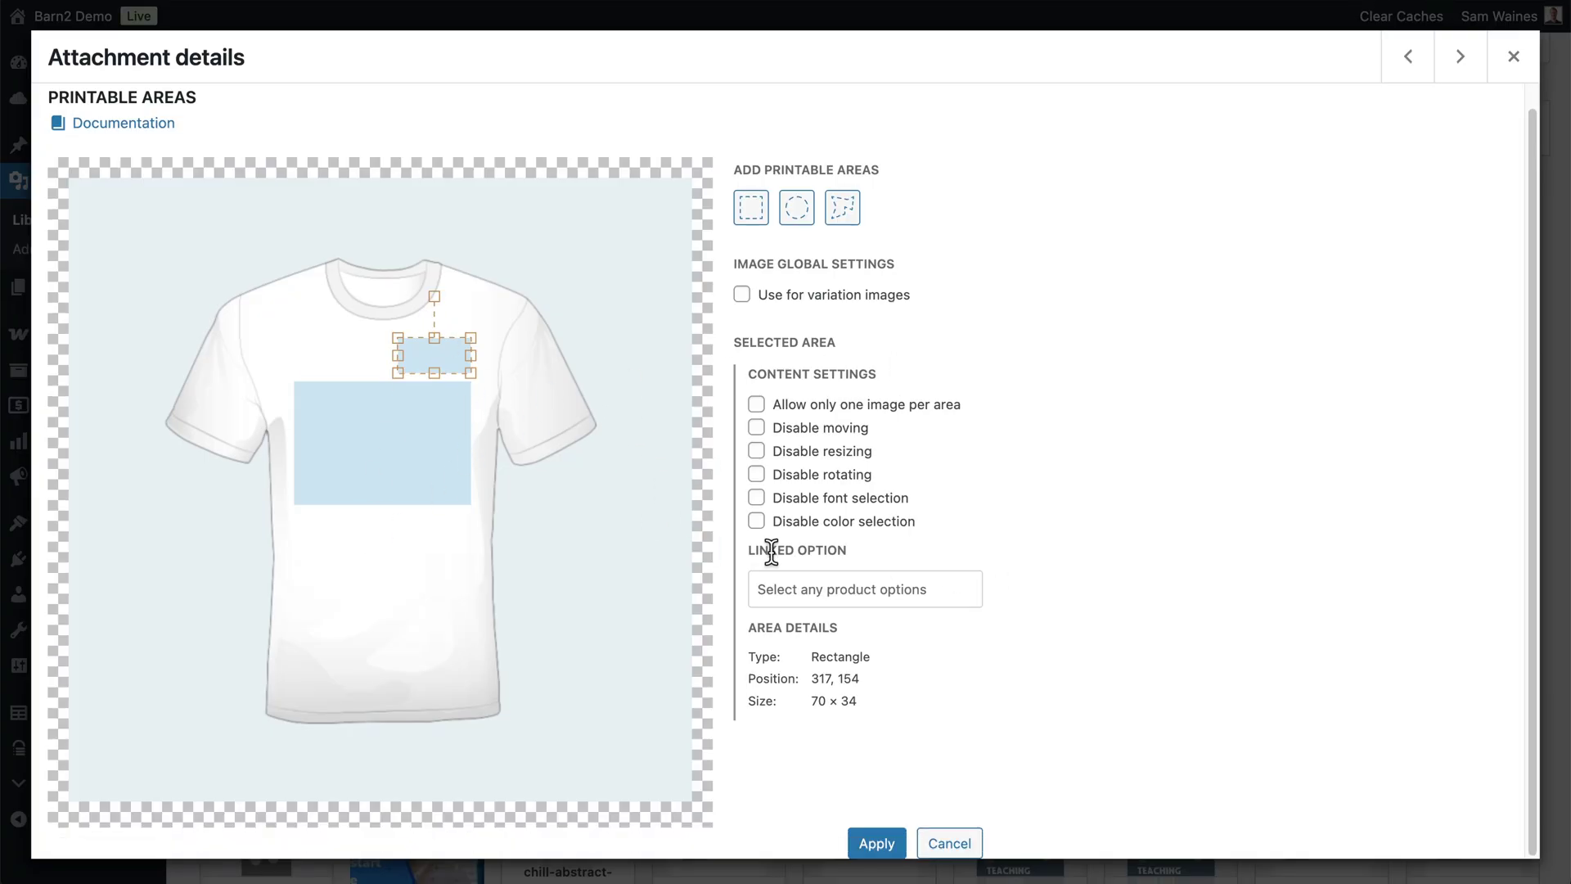
{"action": "left_click", "coordinate": [833, 589]}
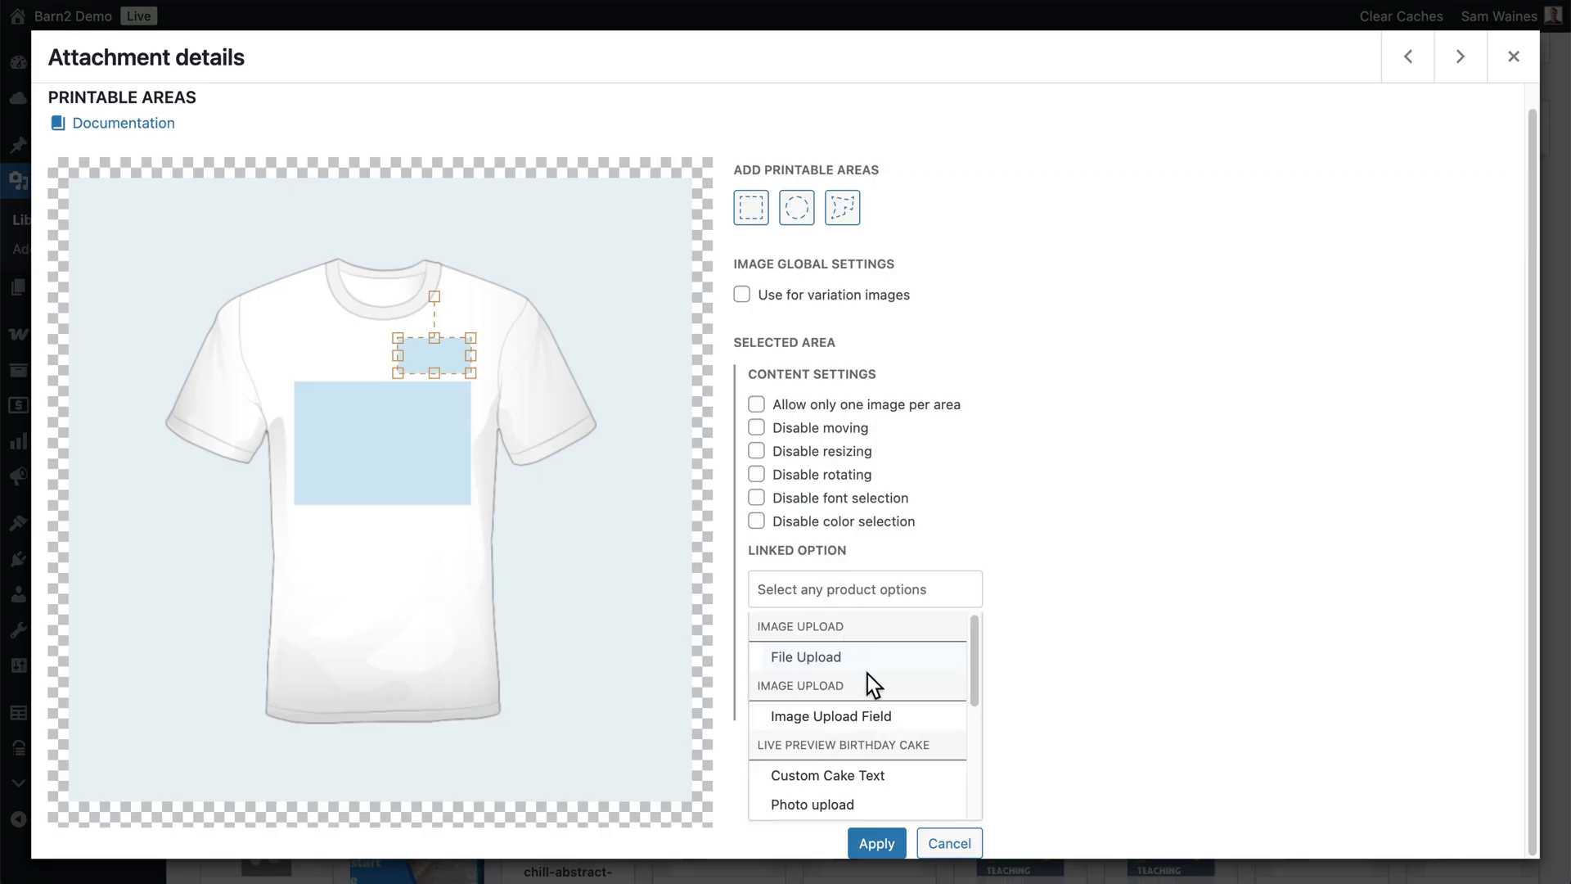
{"action": "scroll", "coordinate": [868, 674], "scroll_direction": "down", "scroll_amount": 4}
{"action": "scroll", "coordinate": [870, 679], "scroll_direction": "down", "scroll_amount": 1}
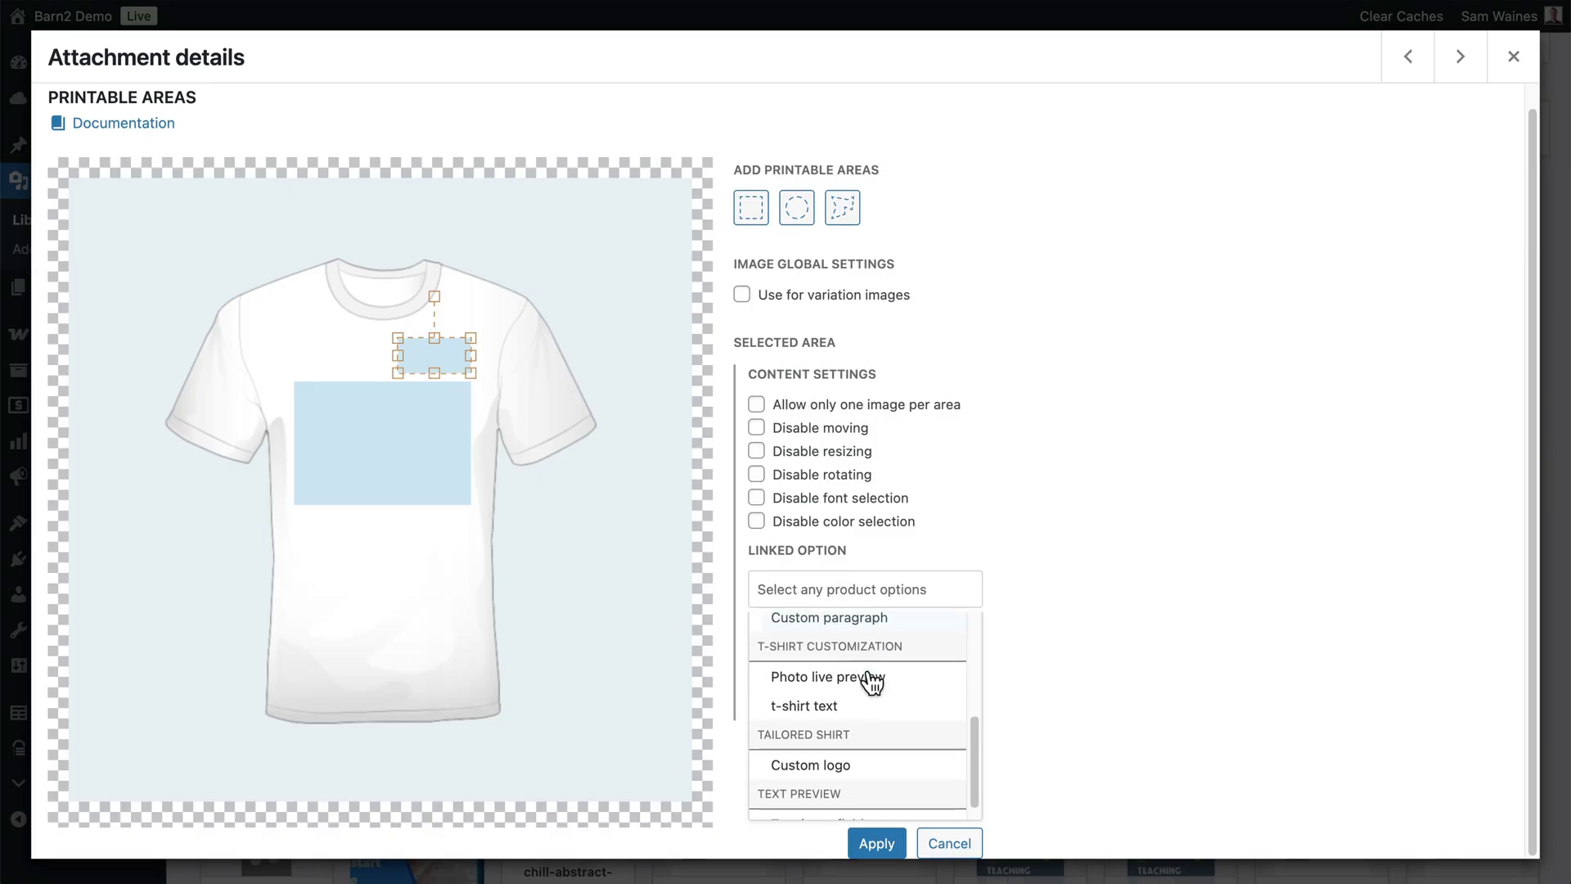
{"action": "left_click", "coordinate": [849, 671]}
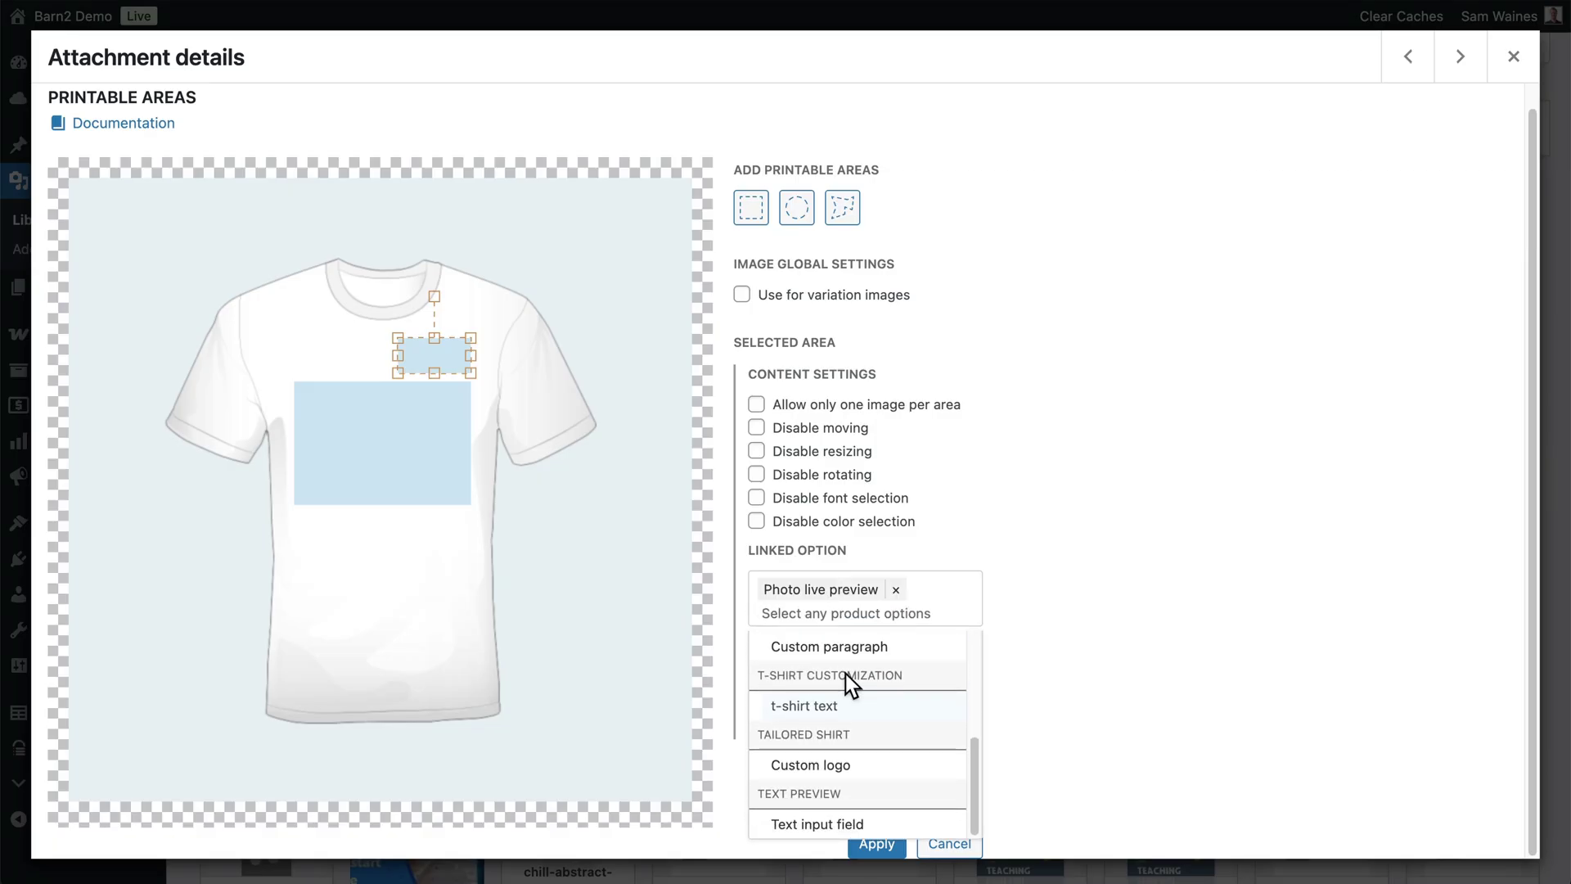
{"action": "left_click", "coordinate": [896, 748]}
{"action": "left_click", "coordinate": [875, 844]}
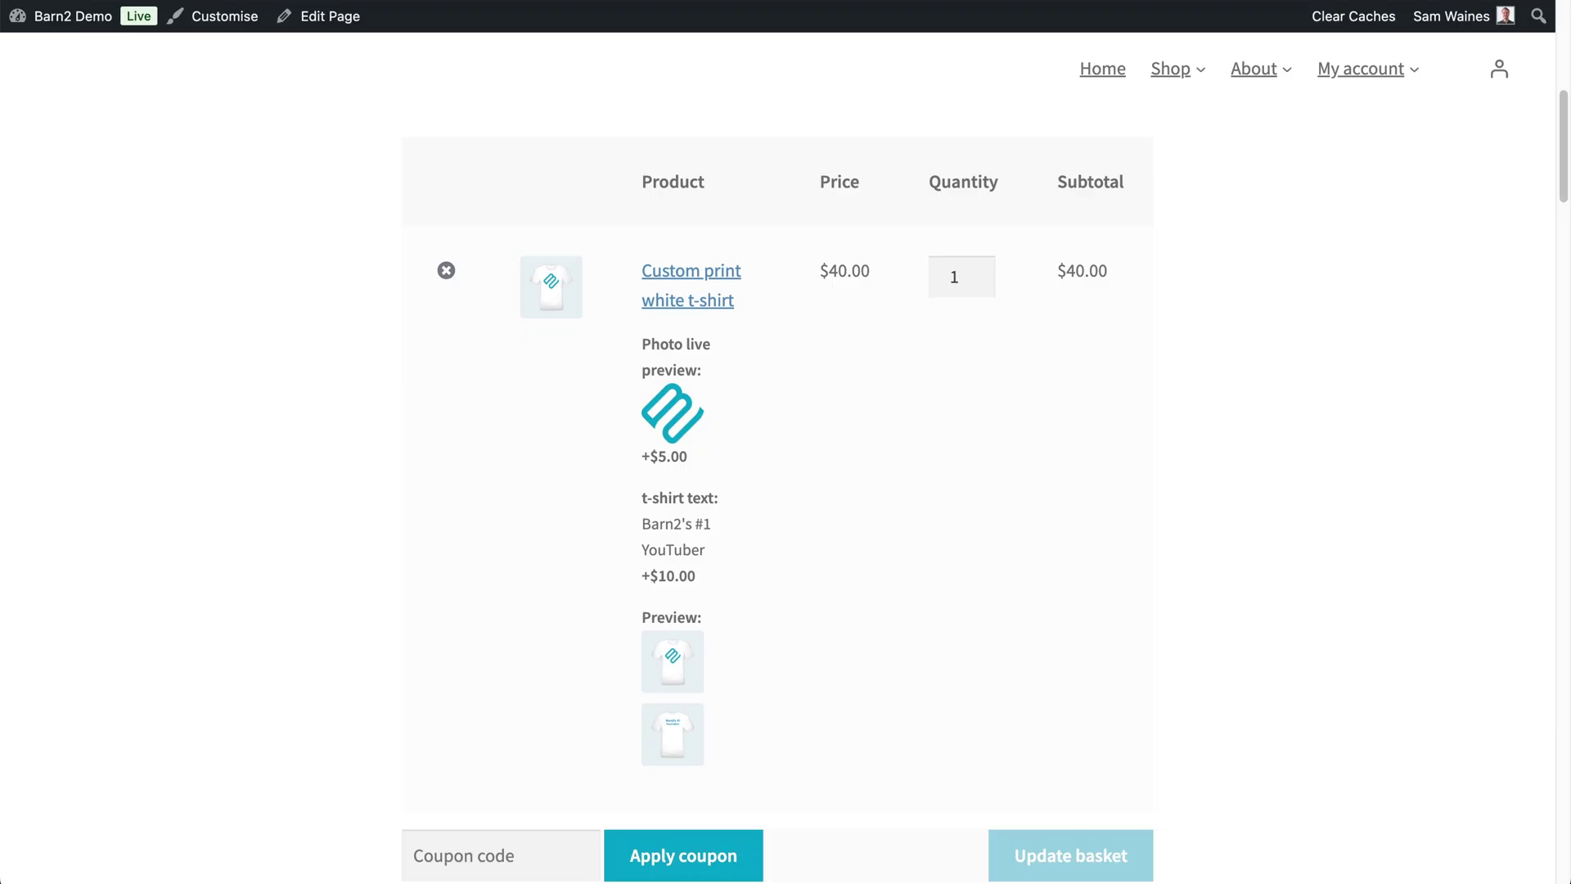
Upload B2-icon-blue.png alongside Merch-Designs-2.png on the t-shirt page and open the image live preview.
{"action": "scroll", "coordinate": [856, 175], "scroll_direction": "up", "scroll_amount": 6}
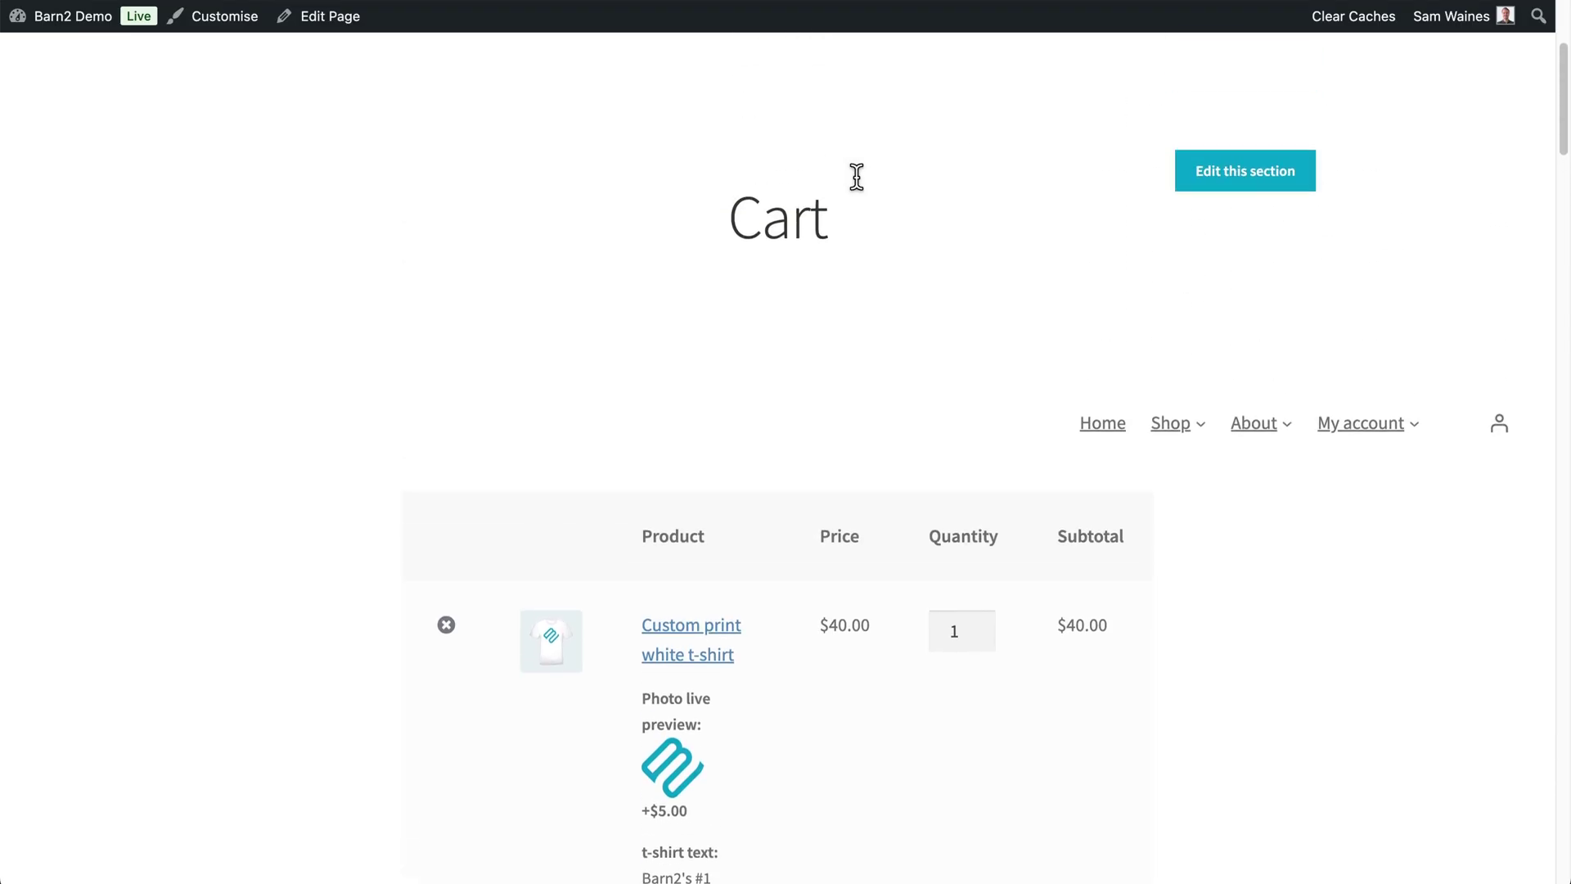
{"action": "left_click", "coordinate": [688, 814]}
{"action": "scroll", "coordinate": [734, 679], "scroll_direction": "down", "scroll_amount": 4}
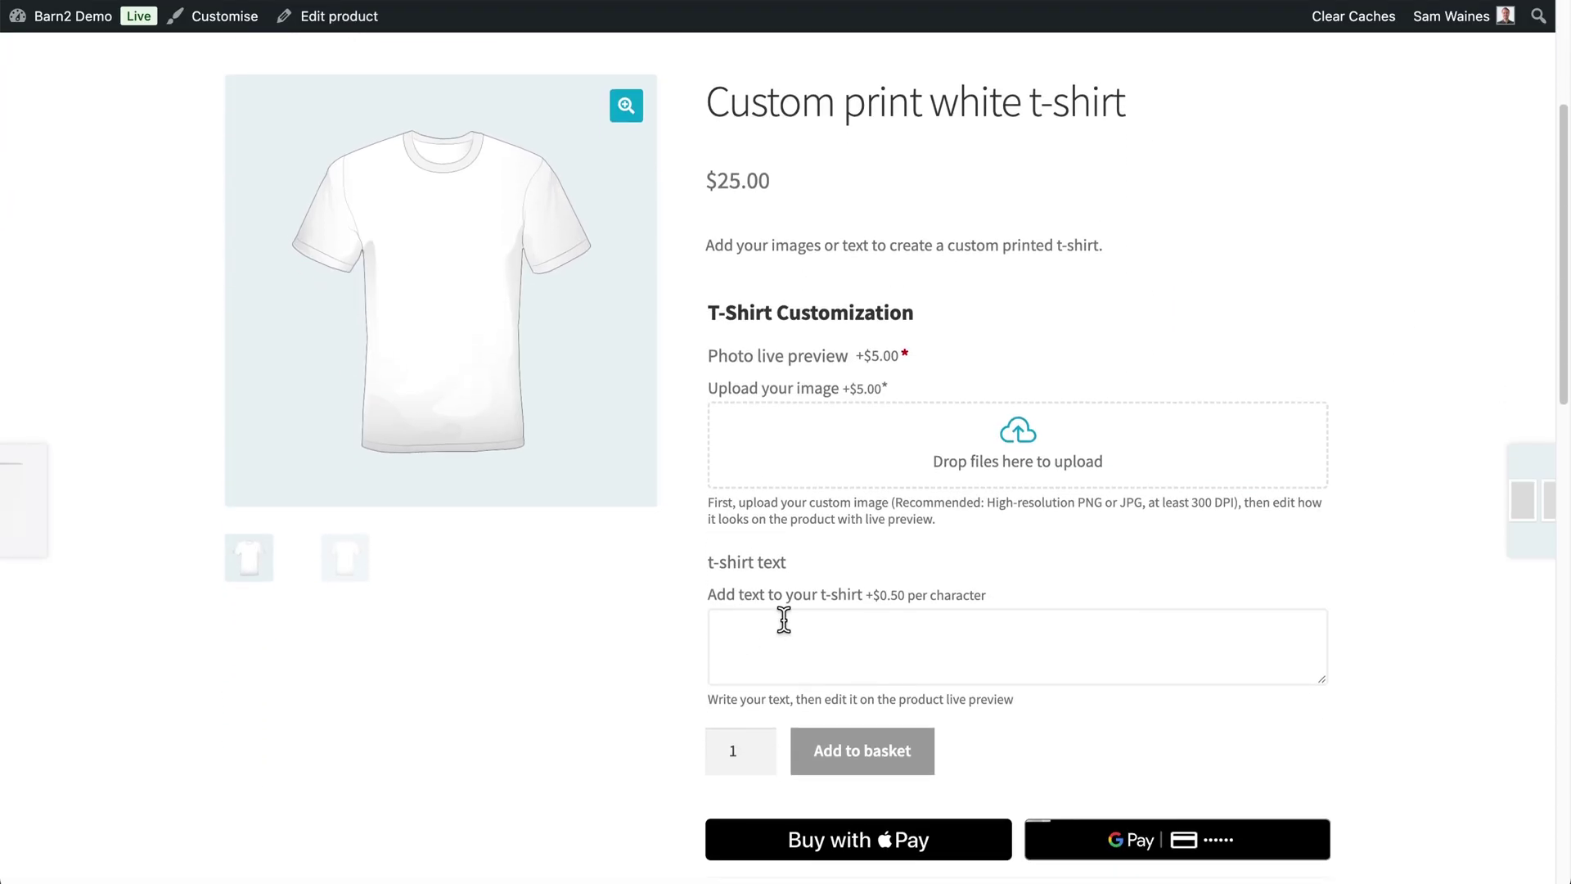
{"action": "left_click", "coordinate": [1039, 455]}
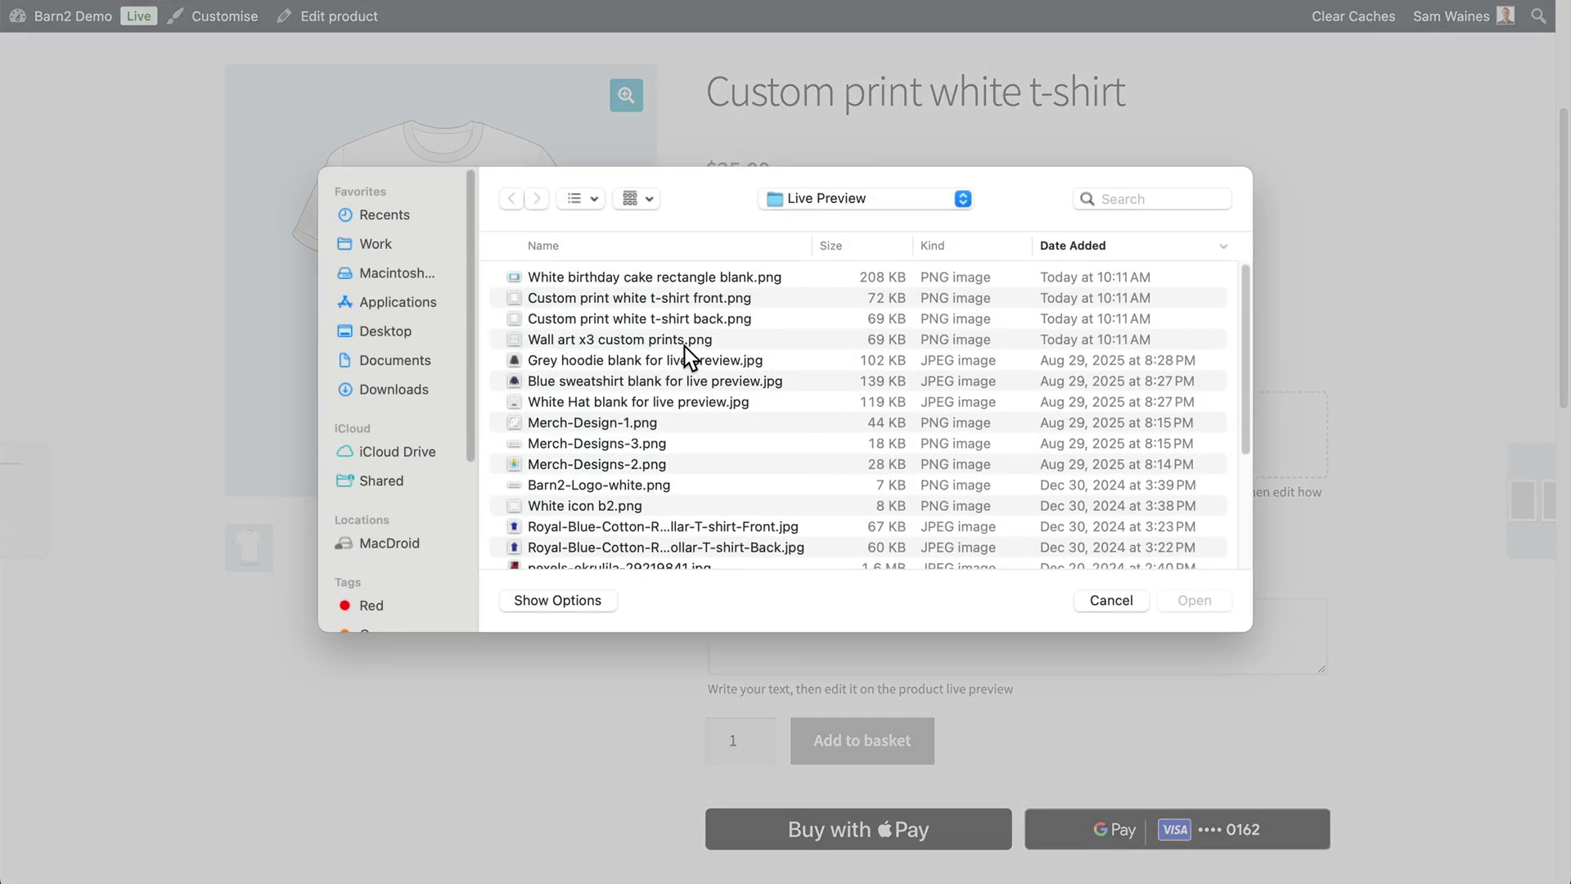
{"action": "scroll", "coordinate": [583, 536], "scroll_direction": "down", "scroll_amount": 5}
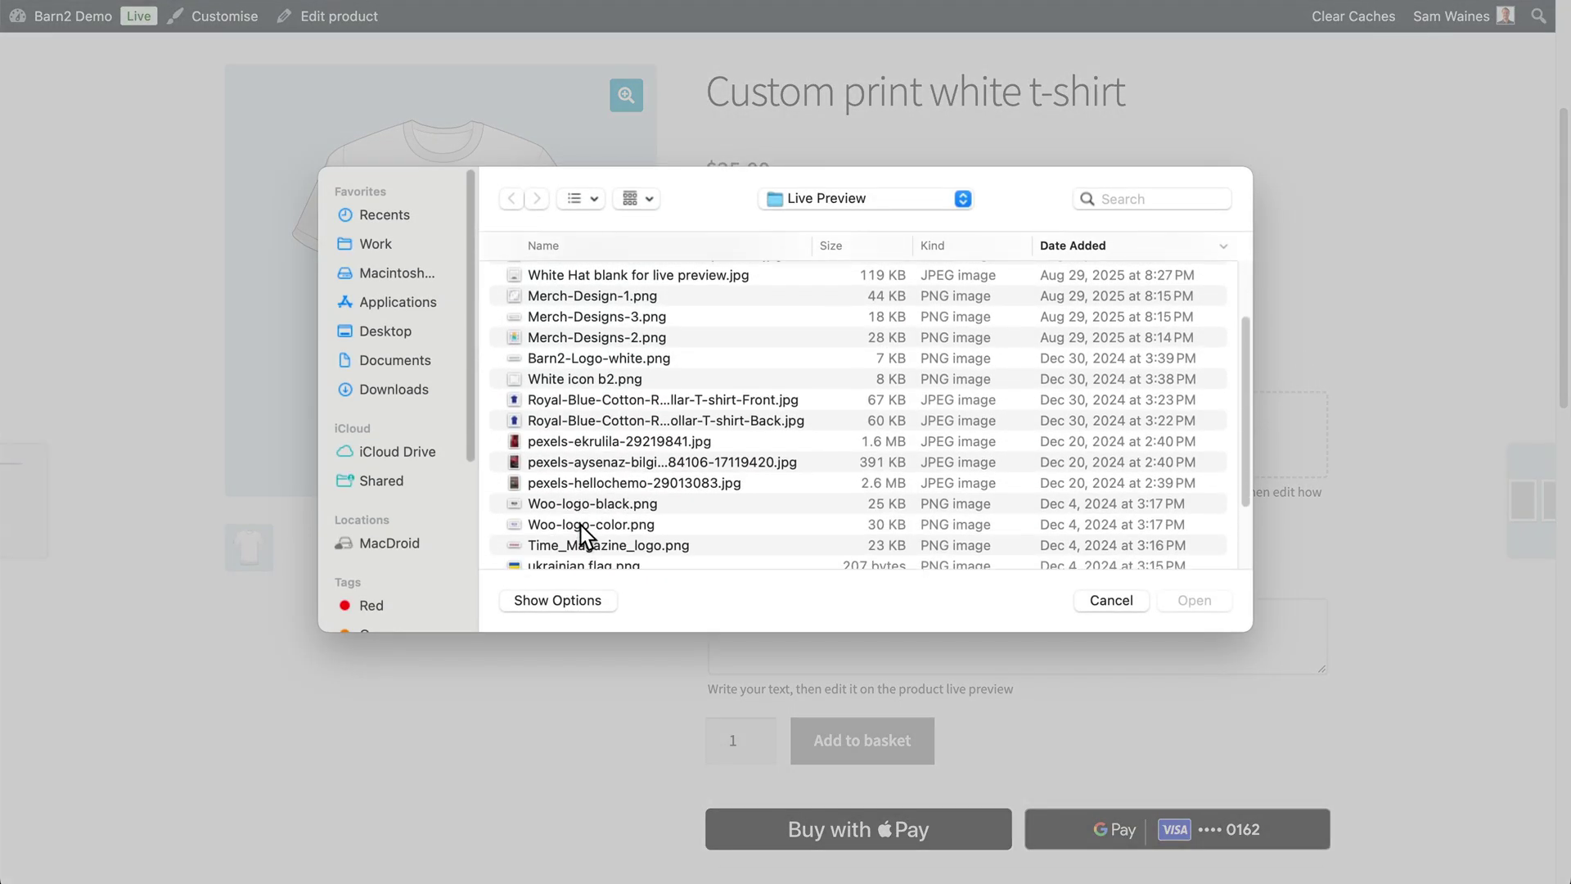
{"action": "scroll", "coordinate": [585, 536], "scroll_direction": "down", "scroll_amount": 2}
{"action": "scroll", "coordinate": [571, 528], "scroll_direction": "up", "scroll_amount": 1}
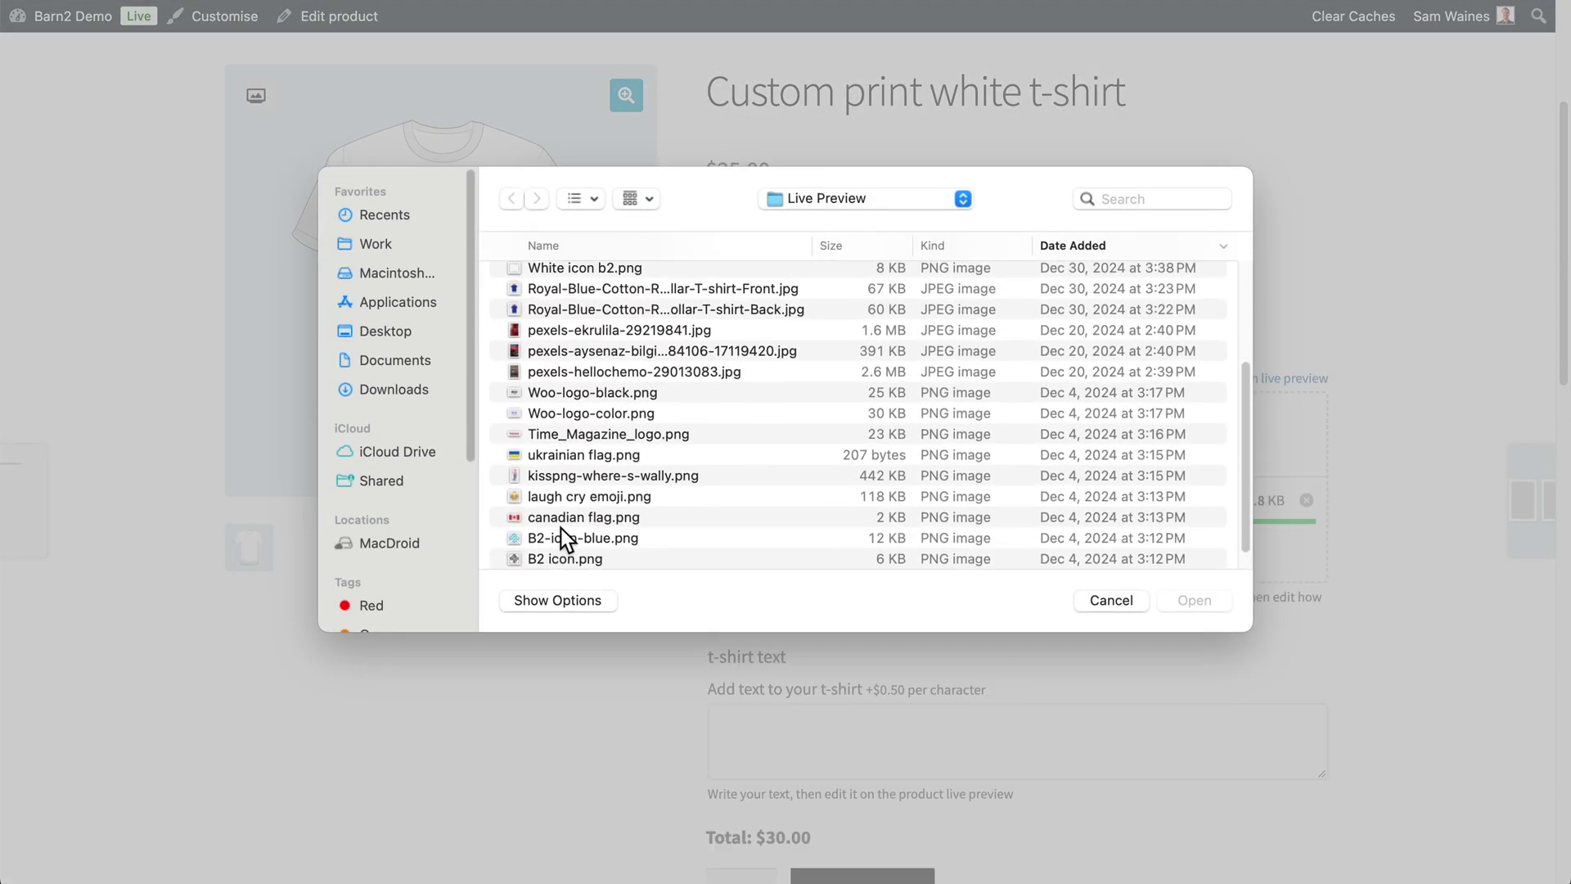
{"action": "left_click", "coordinate": [560, 537]}
{"action": "left_click", "coordinate": [1200, 601]}
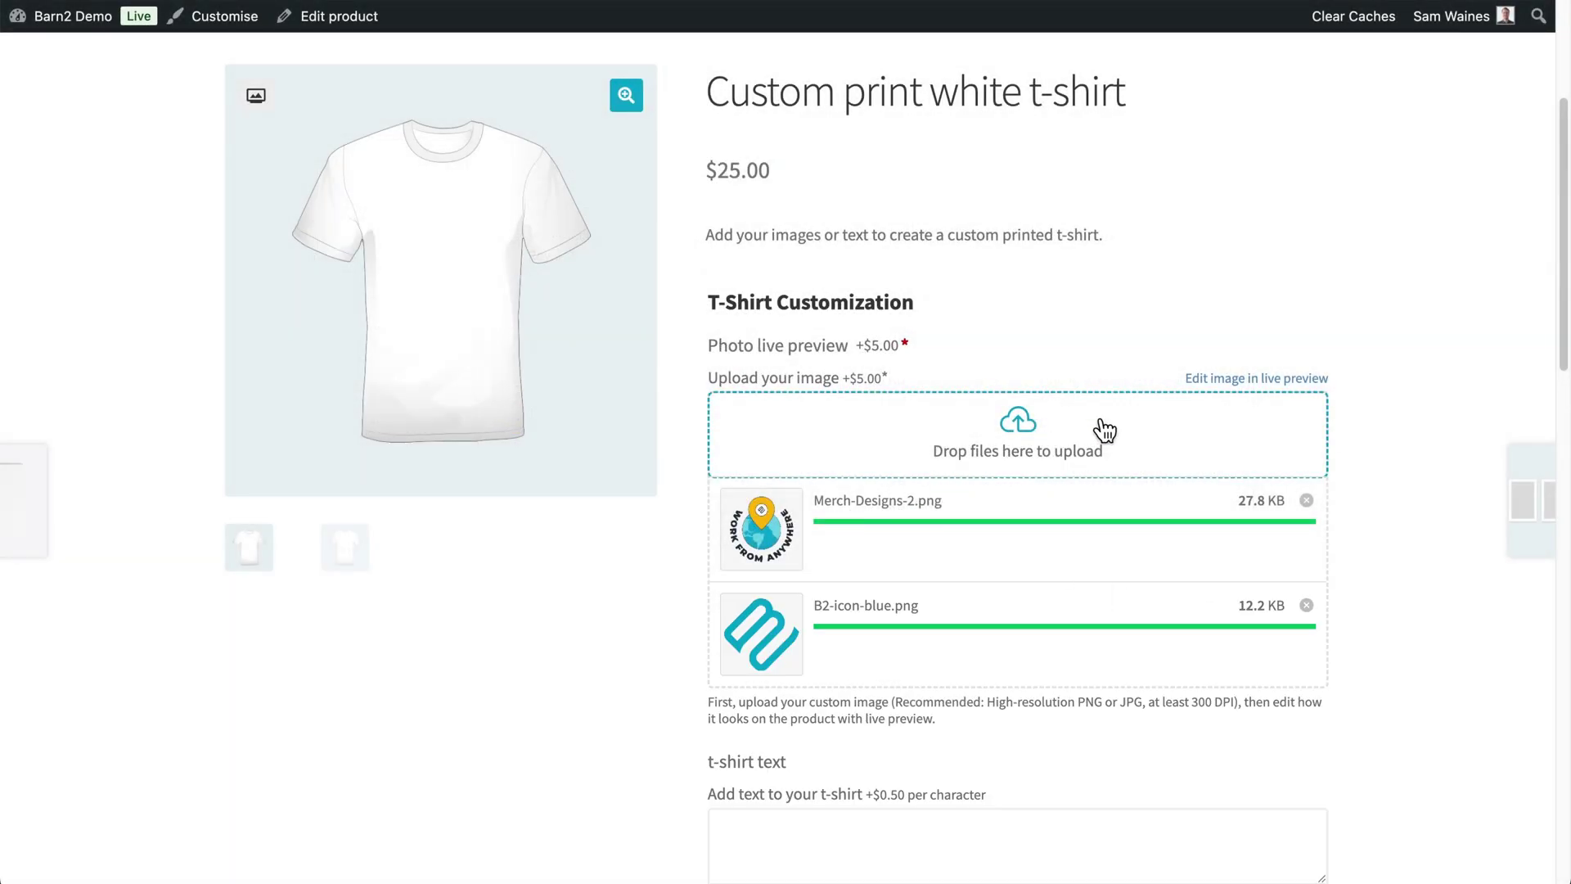
{"action": "left_click", "coordinate": [1225, 386]}
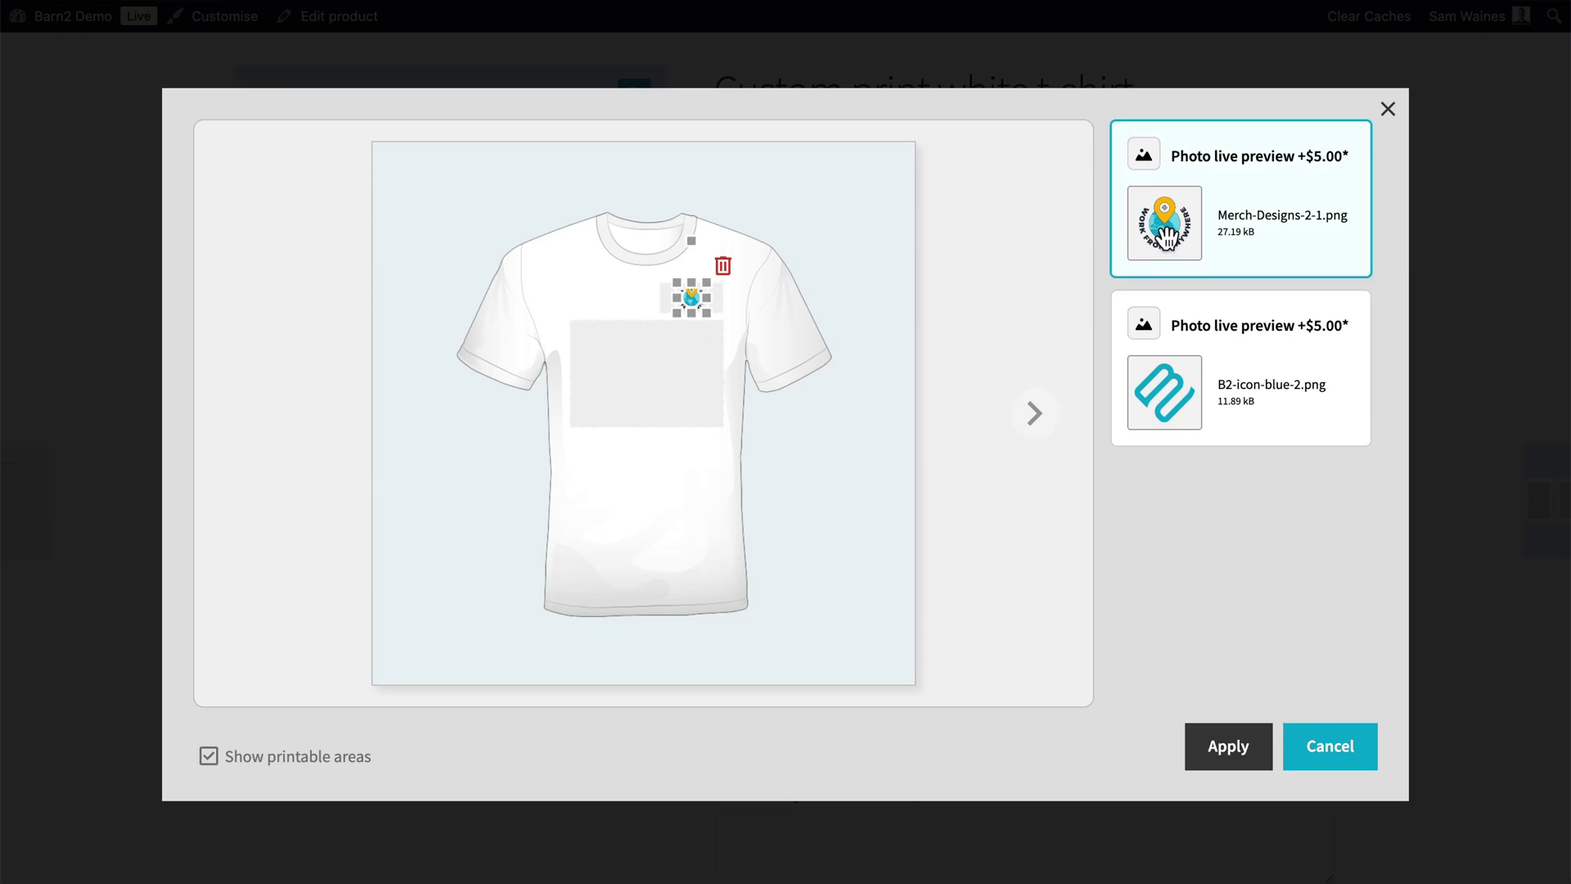
Put Work From Anywhere on the large front area, swap the chest logo for the blue B2 icon, and apply.
{"action": "left_click_drag", "start_coordinate": [1162, 223], "coordinate": [653, 355]}
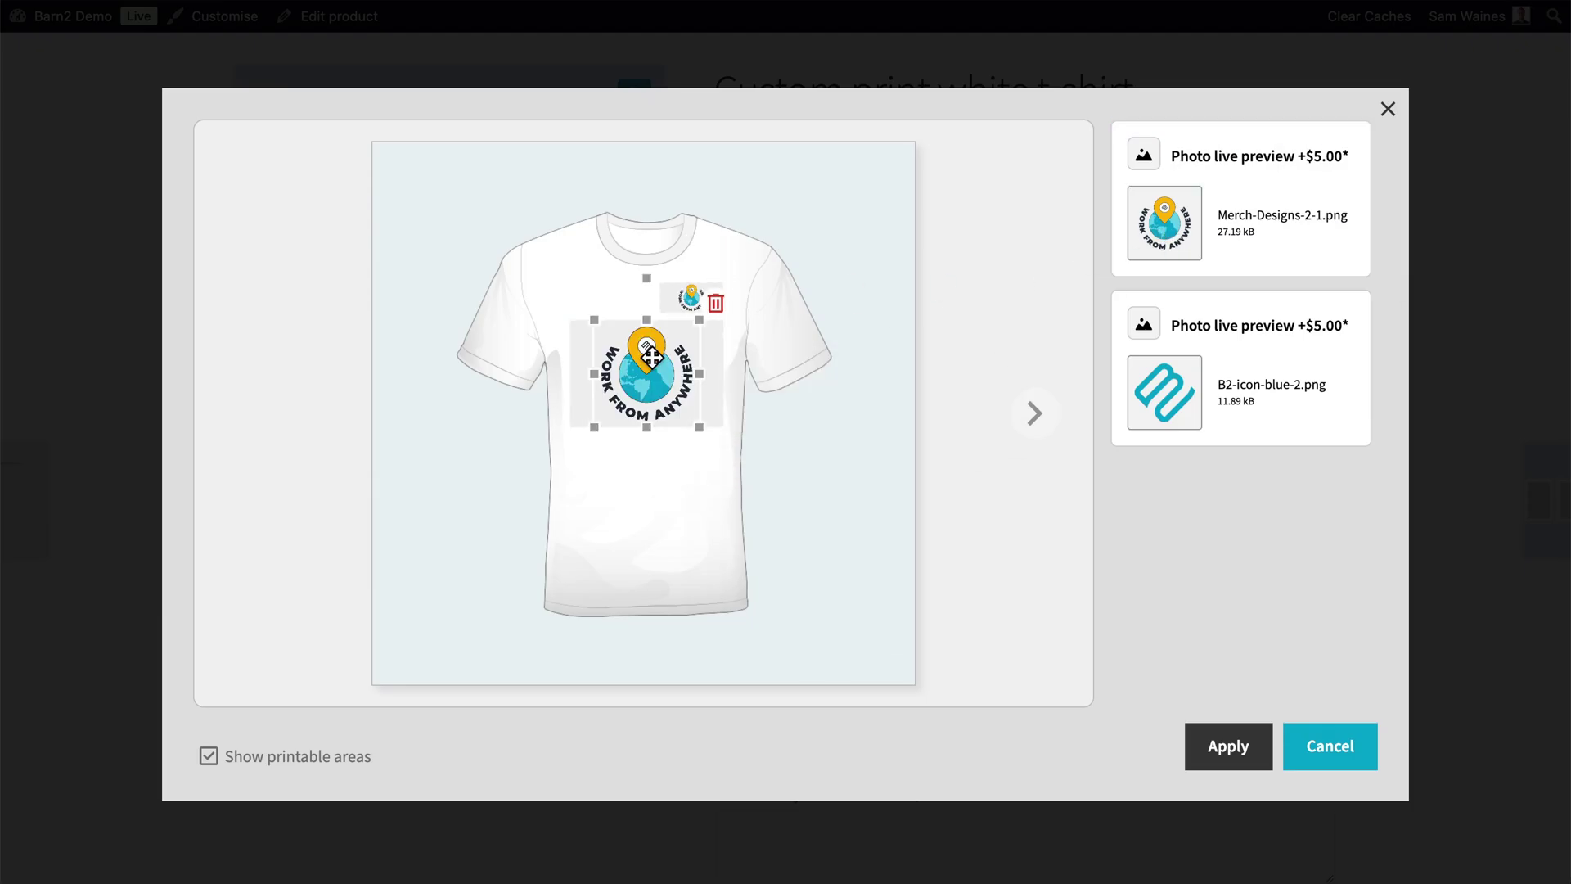
{"action": "left_click", "coordinate": [694, 296]}
{"action": "left_click", "coordinate": [724, 268]}
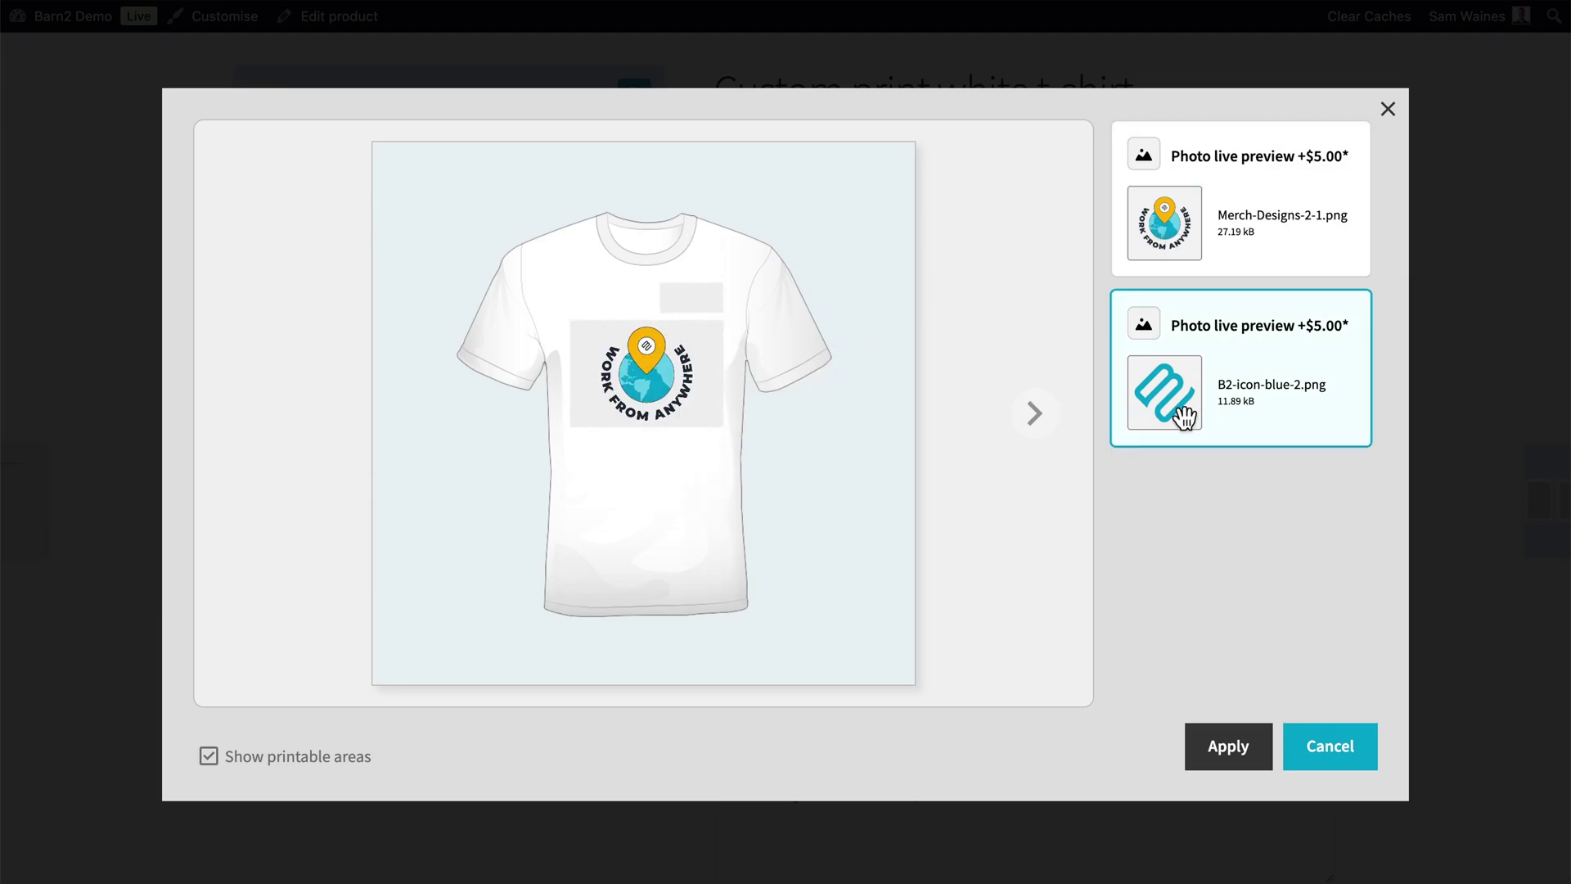
{"action": "left_click_drag", "start_coordinate": [1182, 417], "coordinate": [684, 294]}
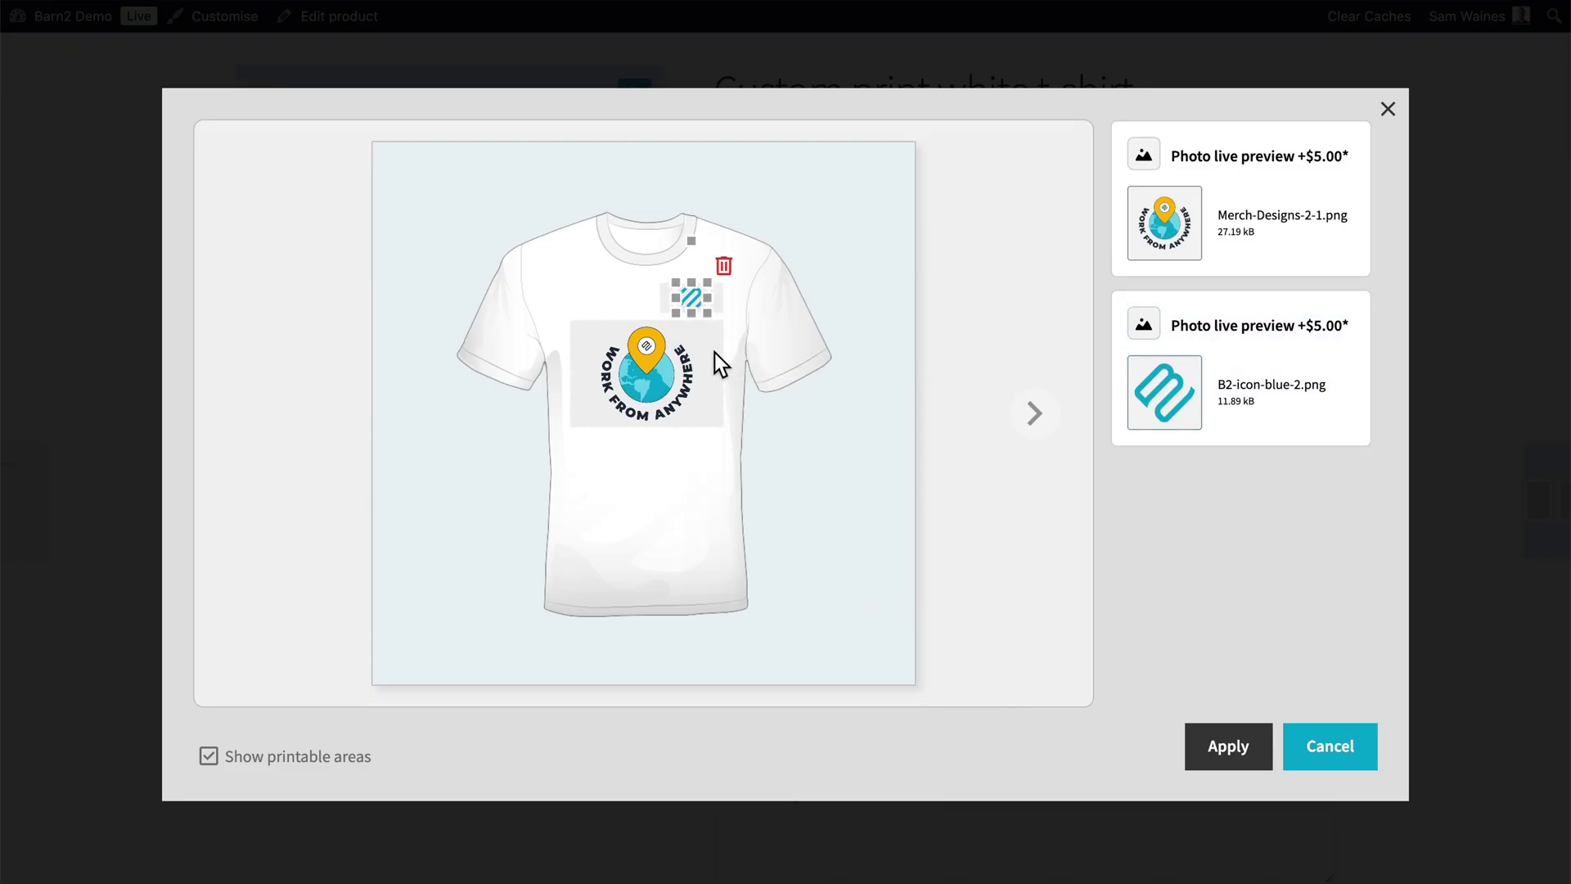
{"action": "left_click", "coordinate": [692, 360]}
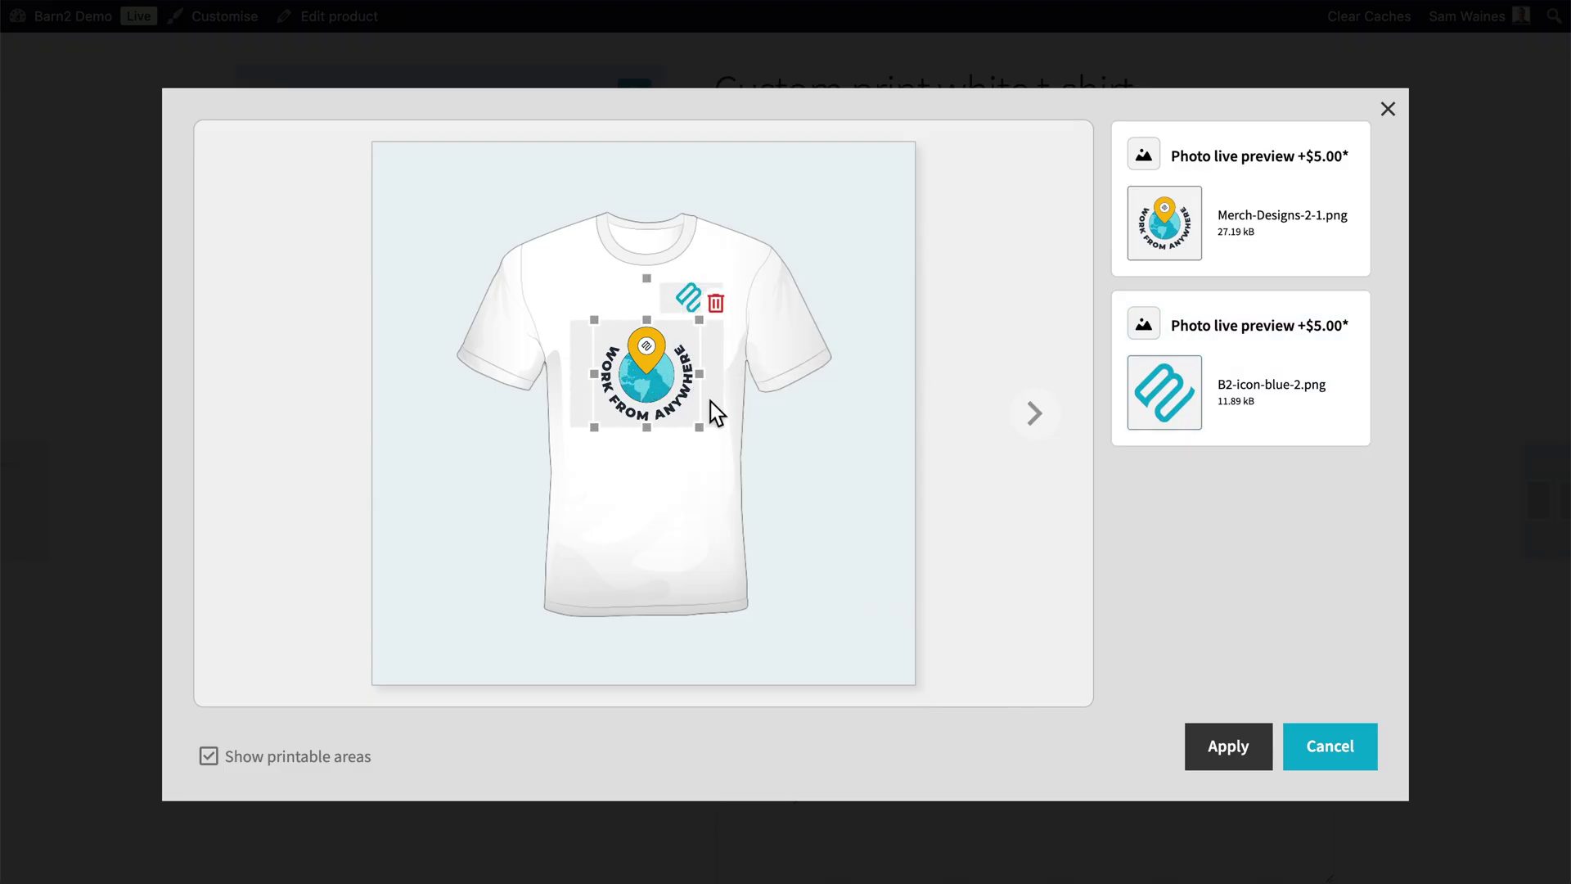
{"action": "left_click", "coordinate": [754, 258]}
{"action": "left_click", "coordinate": [691, 296]}
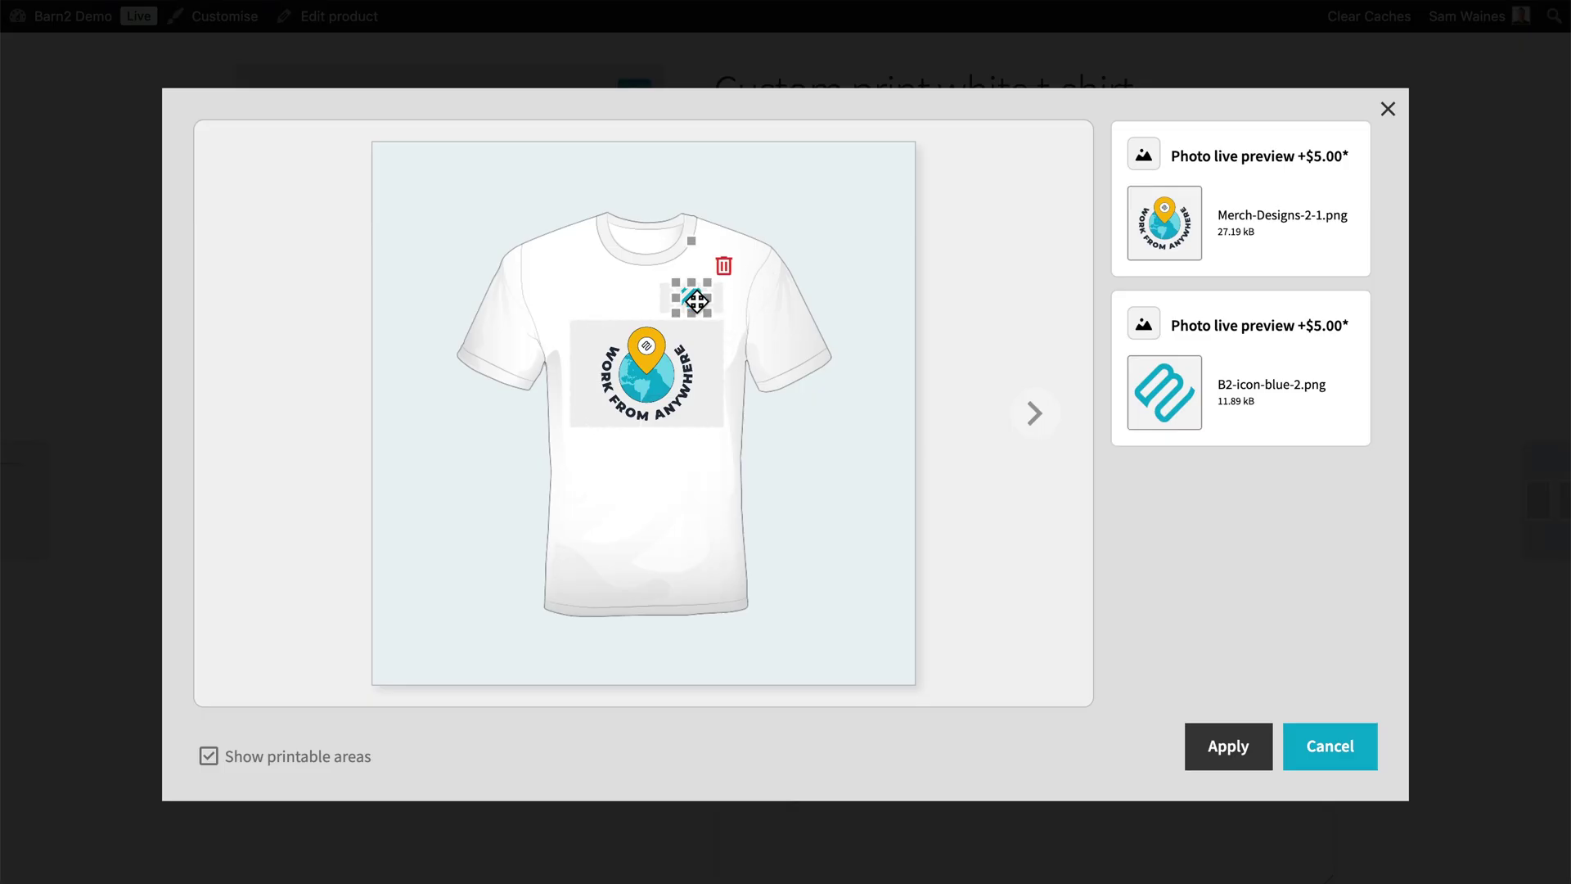
{"action": "left_click", "coordinate": [748, 278]}
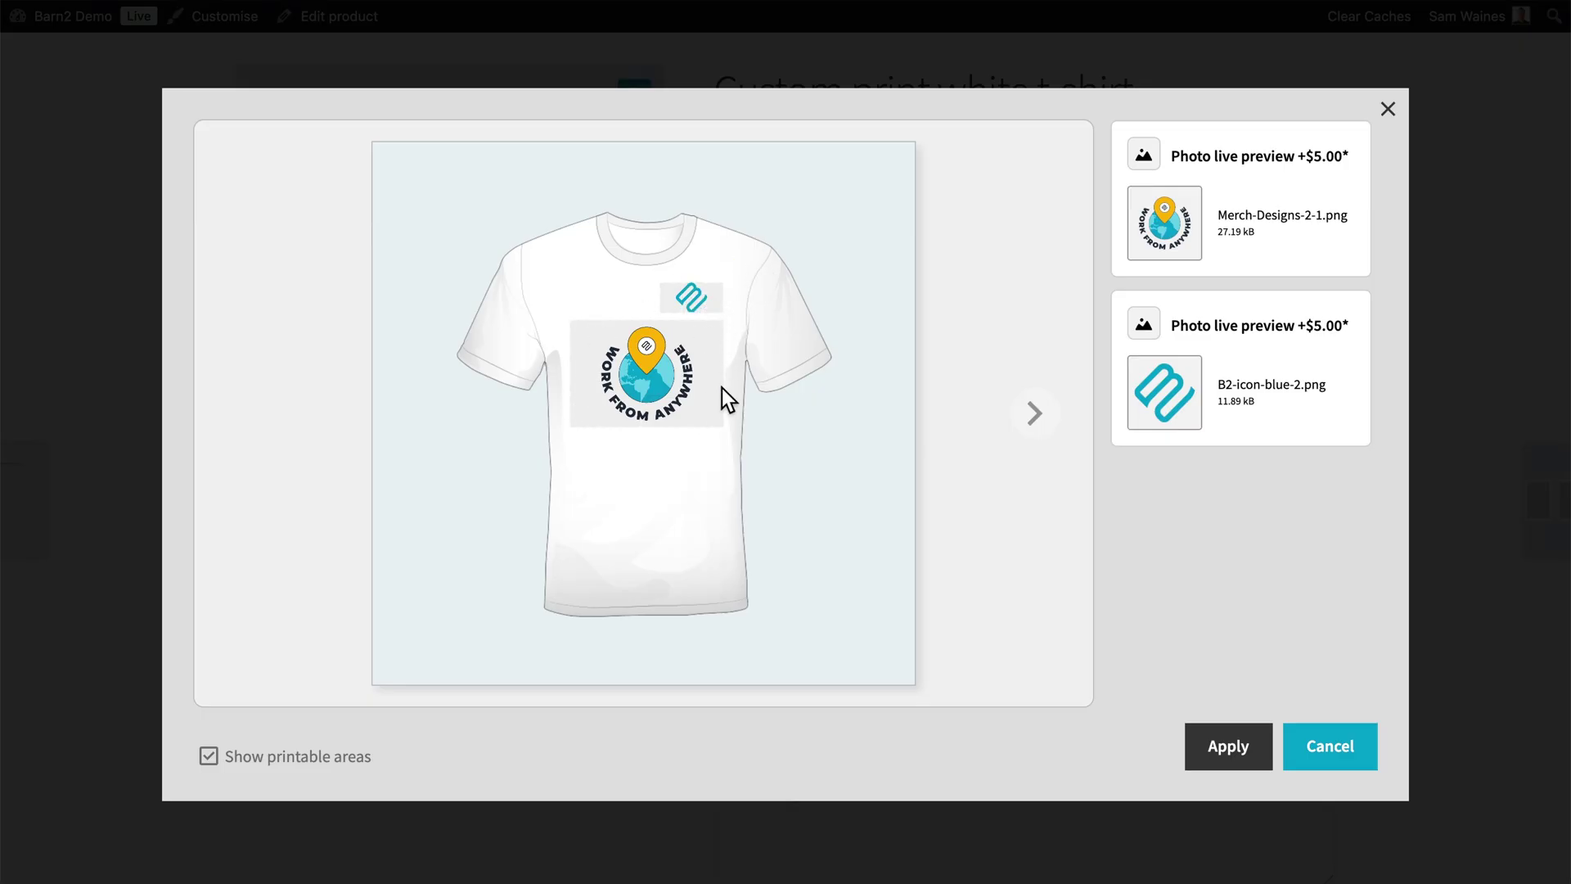
{"action": "left_click", "coordinate": [1227, 748]}
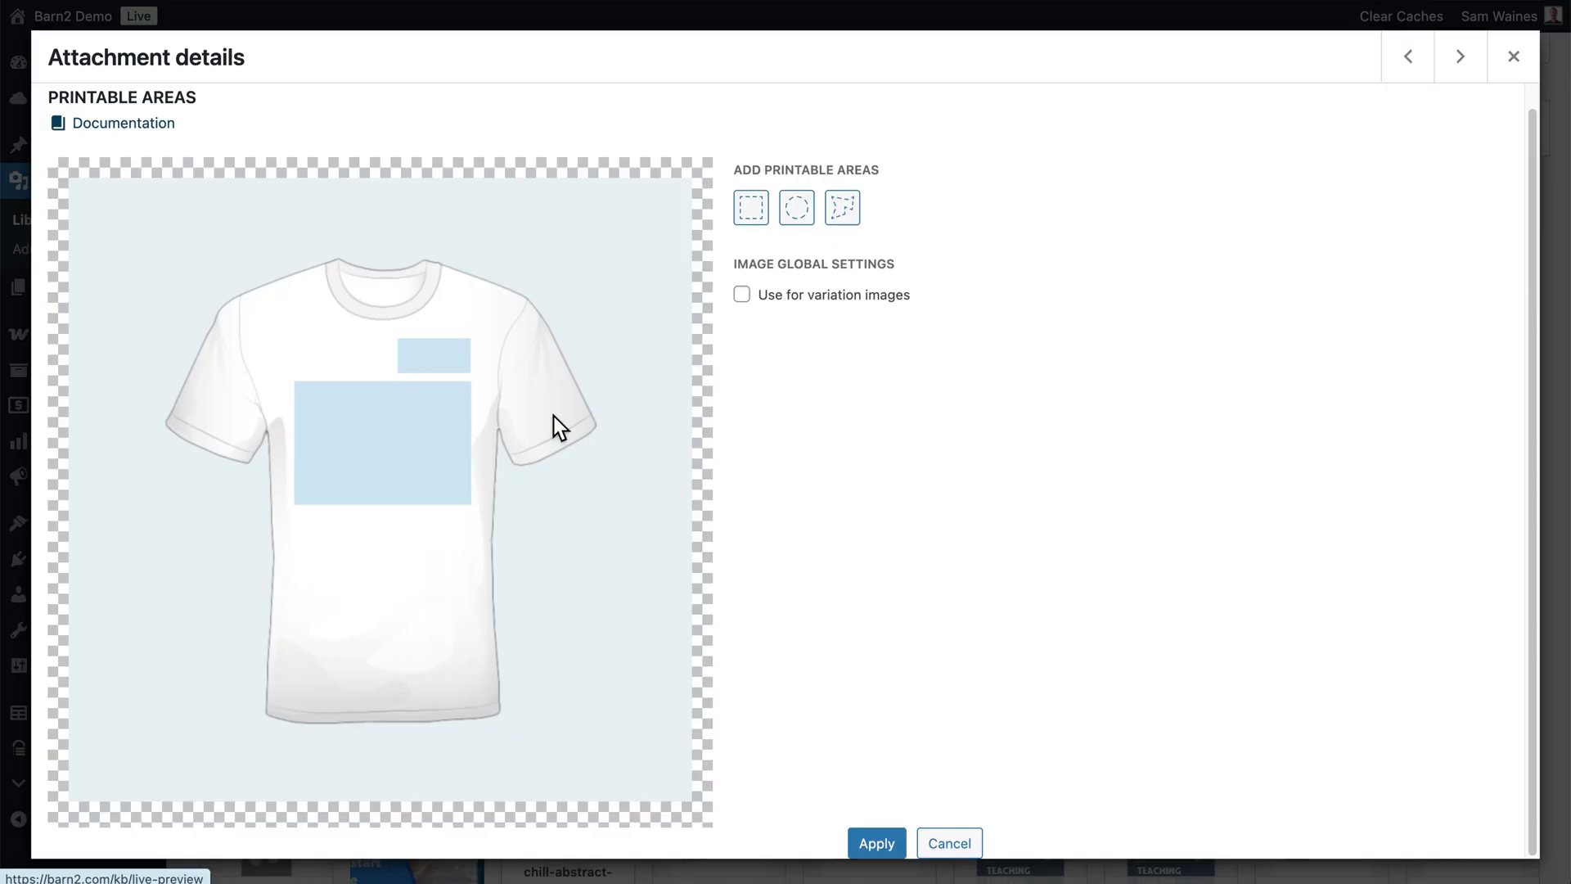
Enable Use for variation images on the front image's large printable area.
{"action": "left_click", "coordinate": [403, 447]}
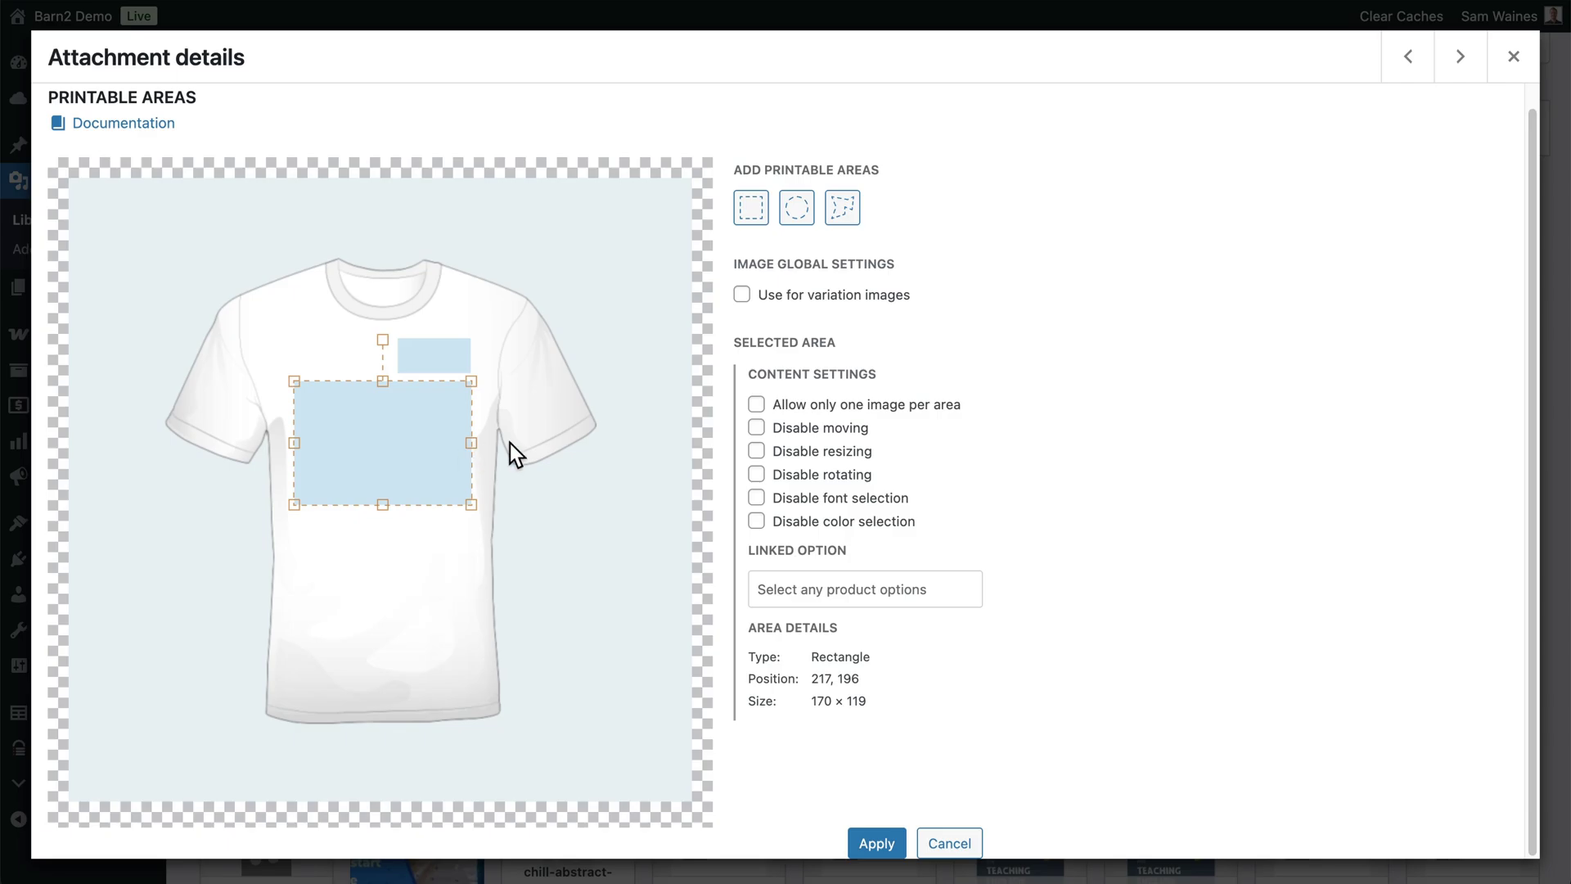
{"action": "left_click", "coordinate": [743, 300]}
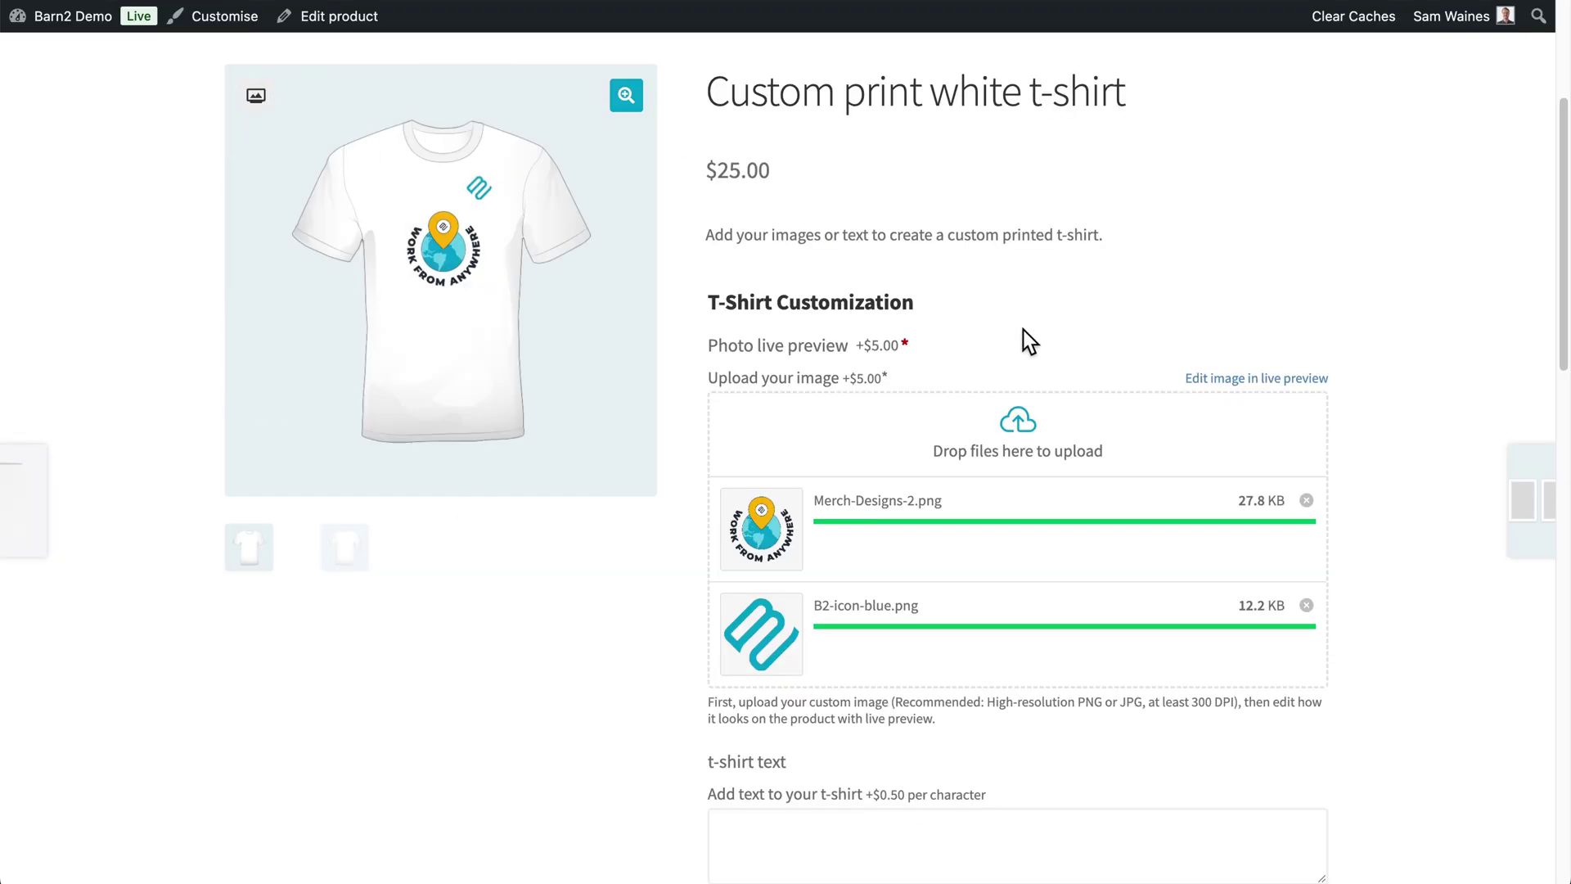
{"action": "scroll", "coordinate": [1024, 334], "scroll_direction": "down", "scroll_amount": 1}
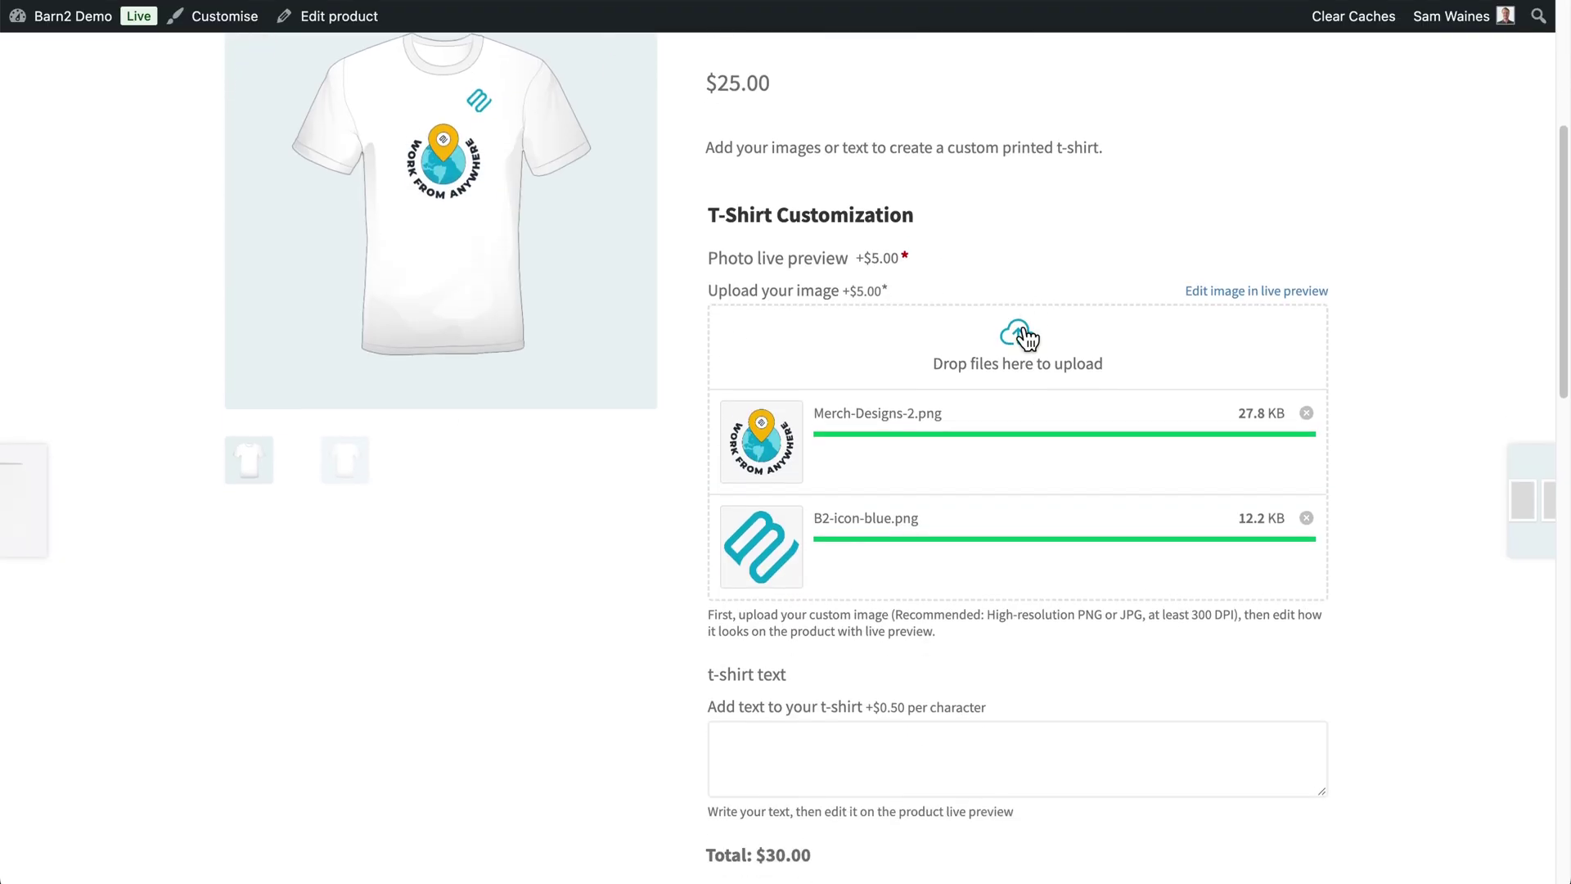
{"action": "scroll", "coordinate": [1024, 337], "scroll_direction": "up", "scroll_amount": 1}
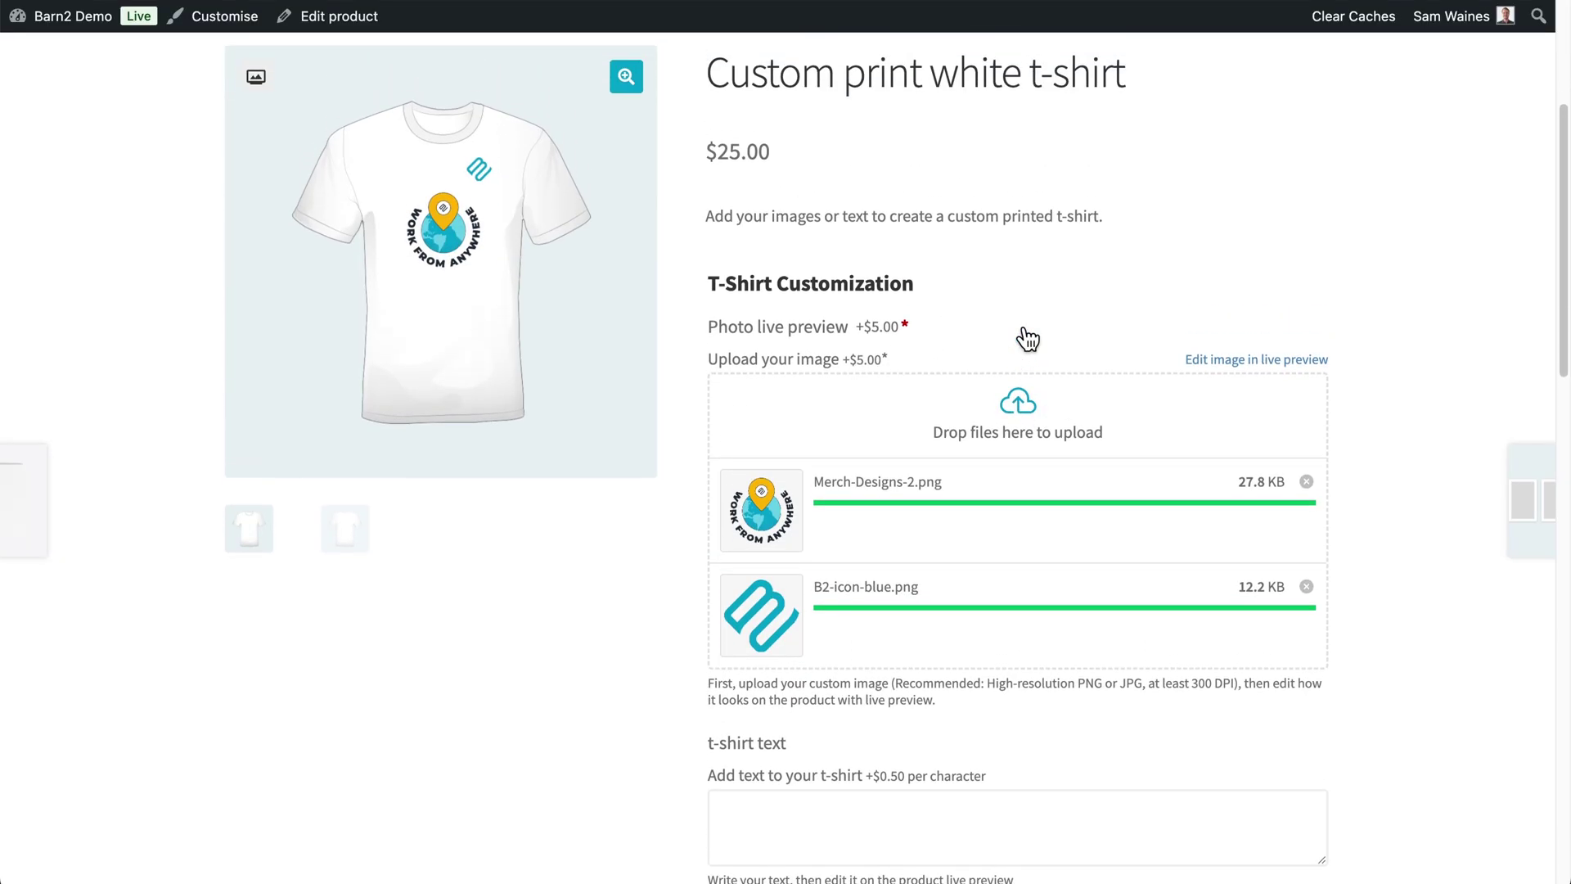
Switch the gallery between the plain back and the decorated front view, ending on the back.
{"action": "left_click", "coordinate": [344, 524]}
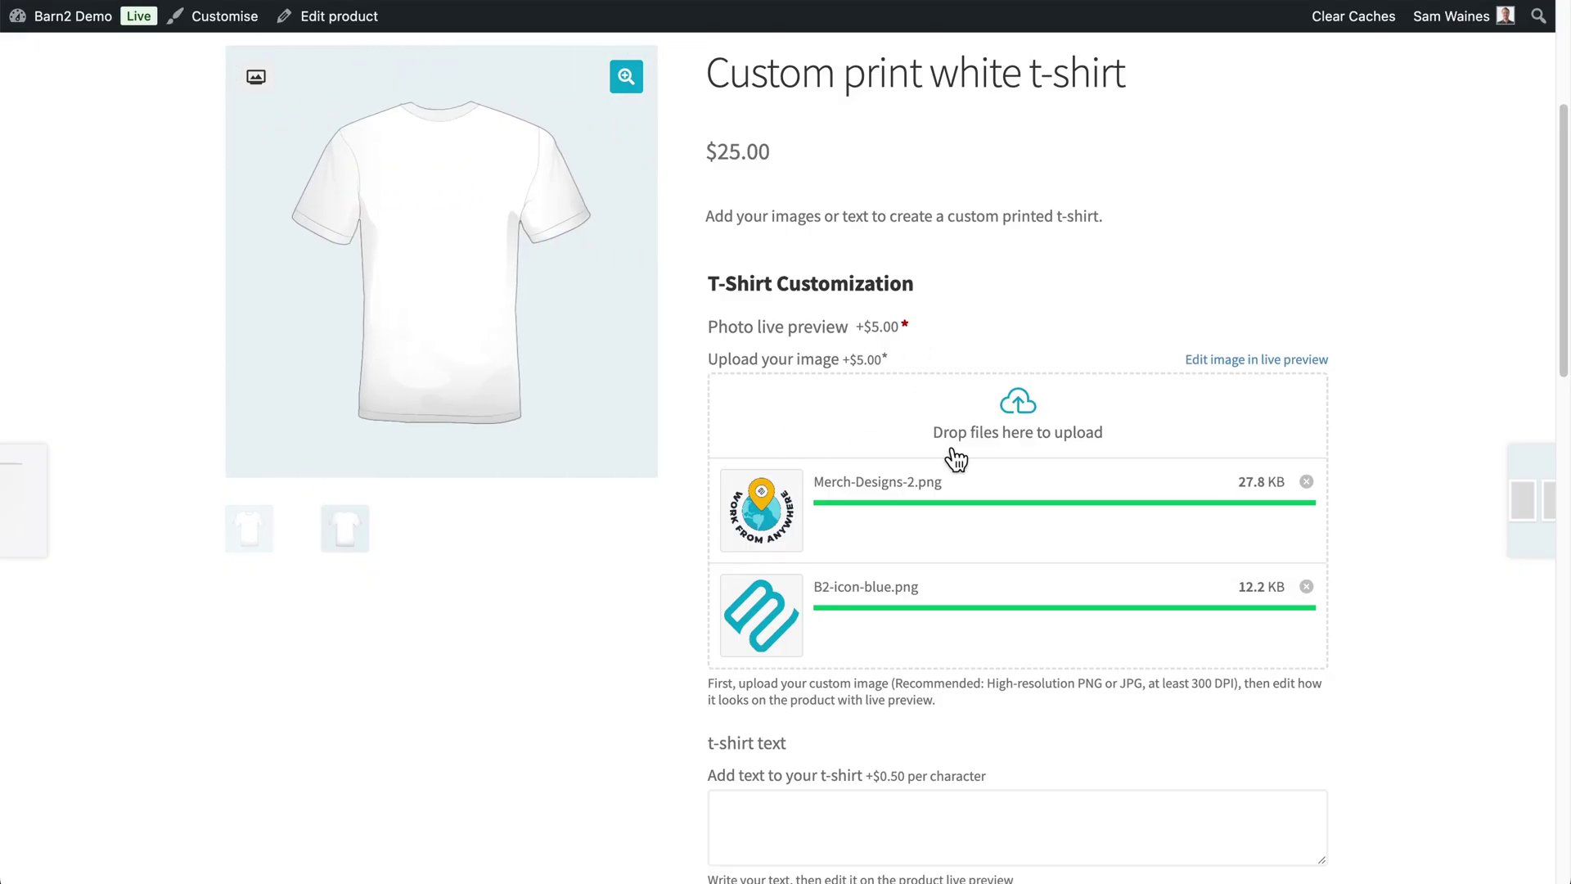
{"action": "left_click", "coordinate": [248, 539]}
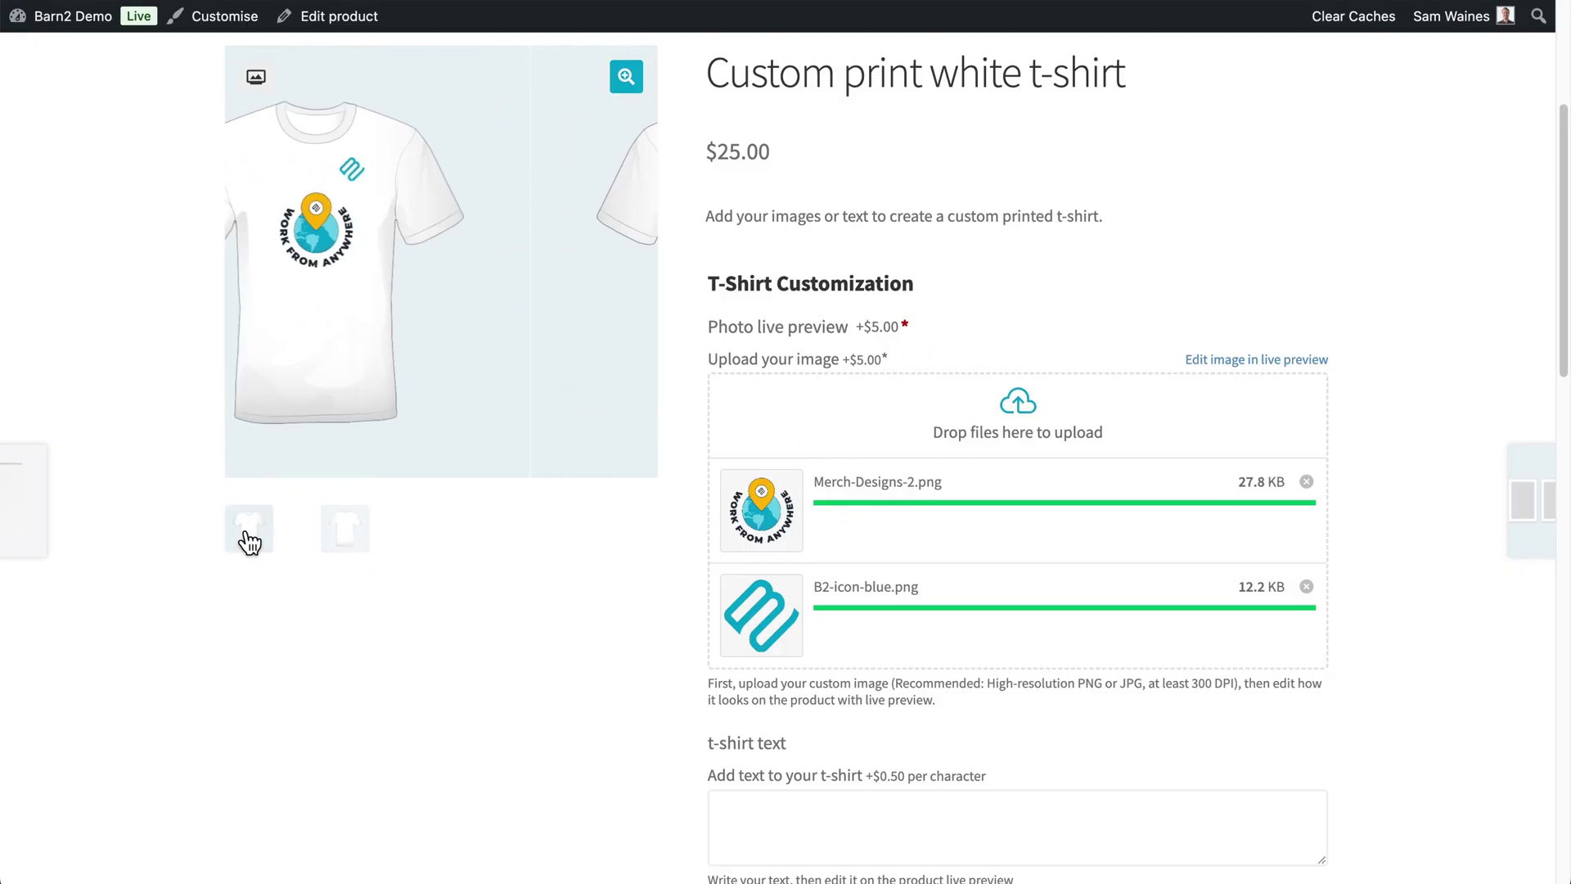
{"action": "left_click", "coordinate": [348, 547]}
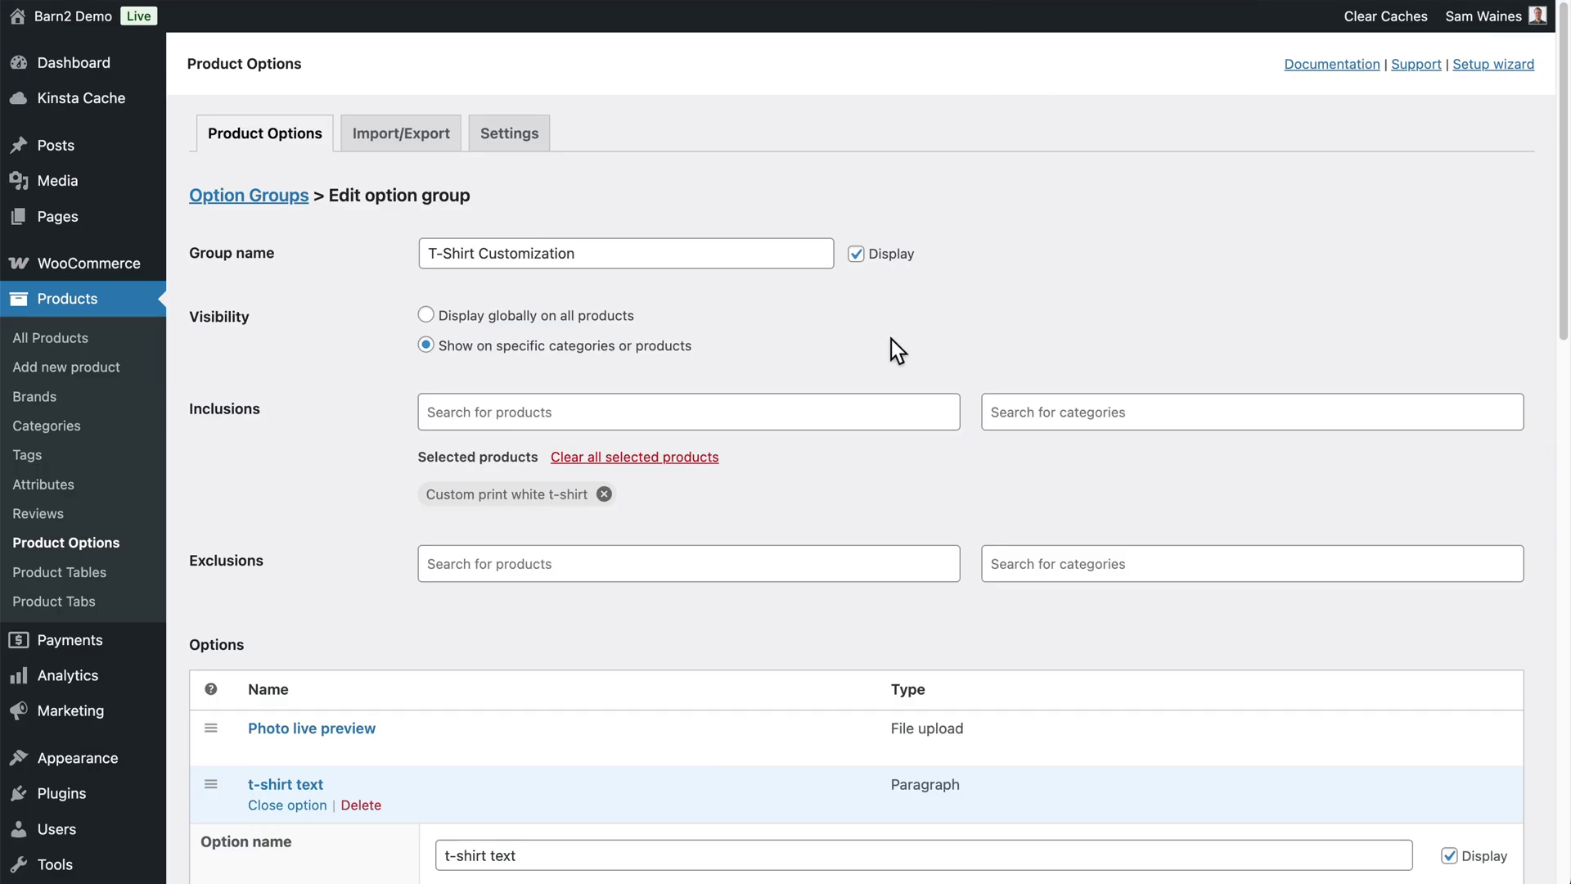
{"action": "scroll", "coordinate": [838, 403], "scroll_direction": "down", "scroll_amount": 5}
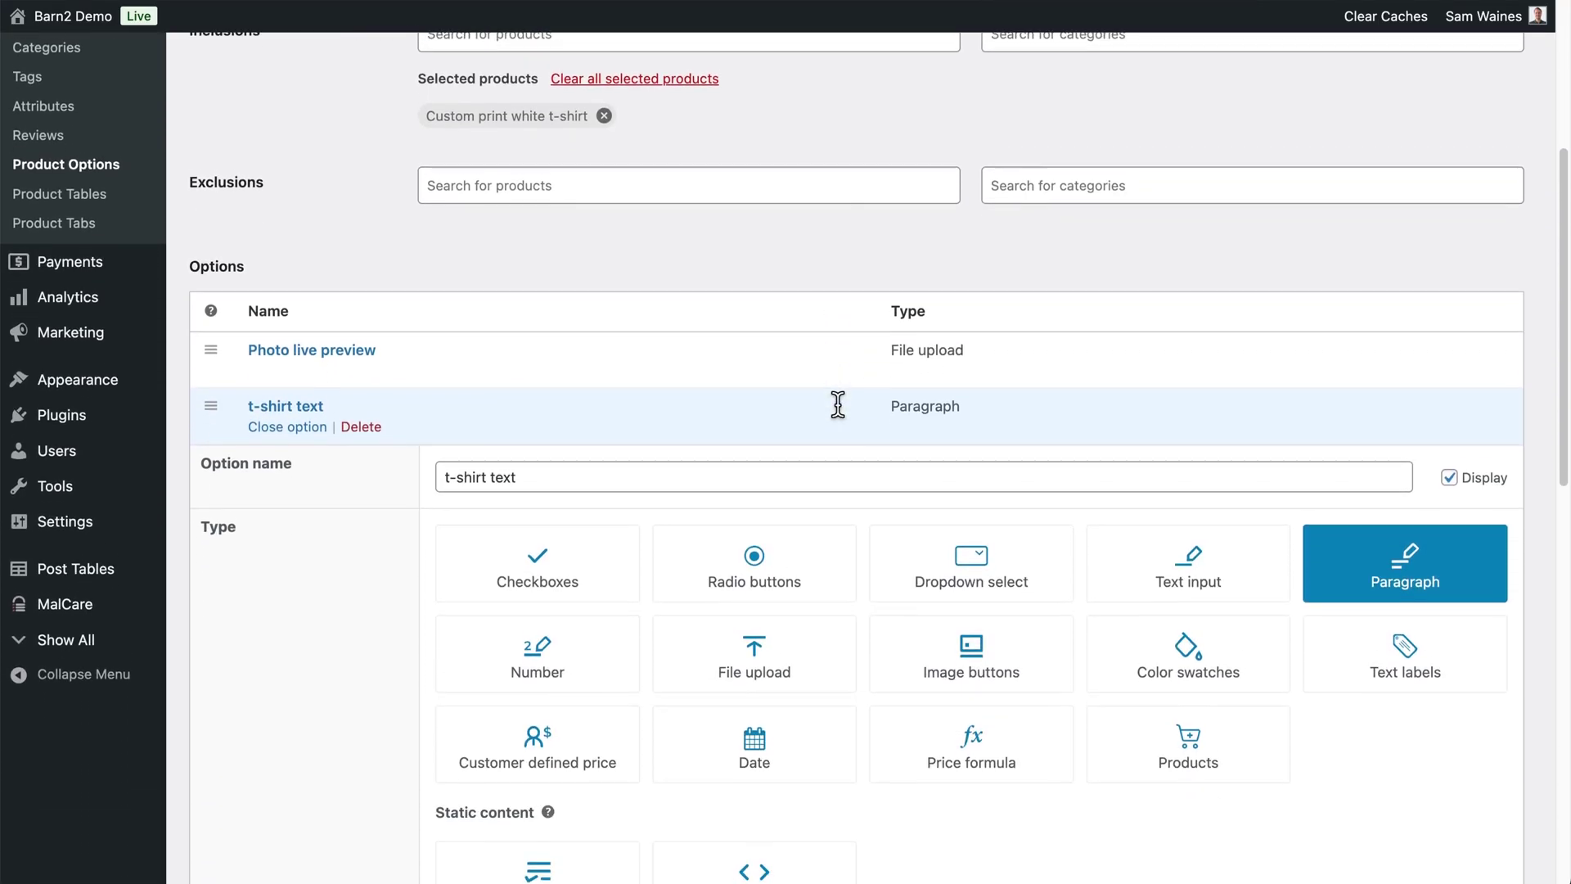
Rename the options to 'Photo live preview - front' and 'T-shirt text - back', then save the group.
{"action": "left_click", "coordinate": [275, 364]}
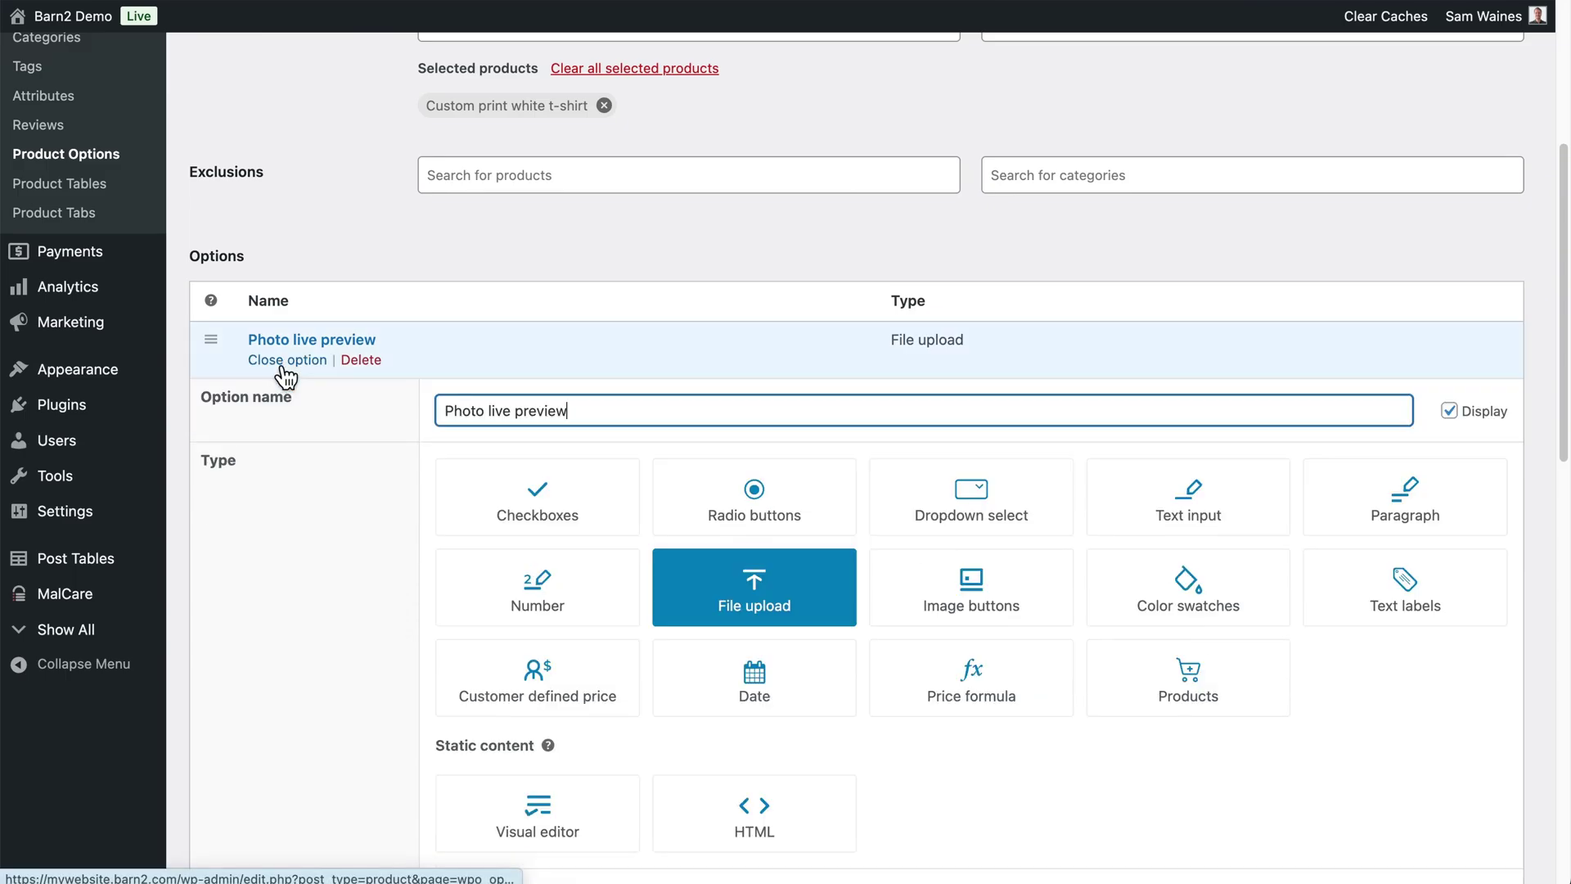
{"action": "type", "text": "- front"}
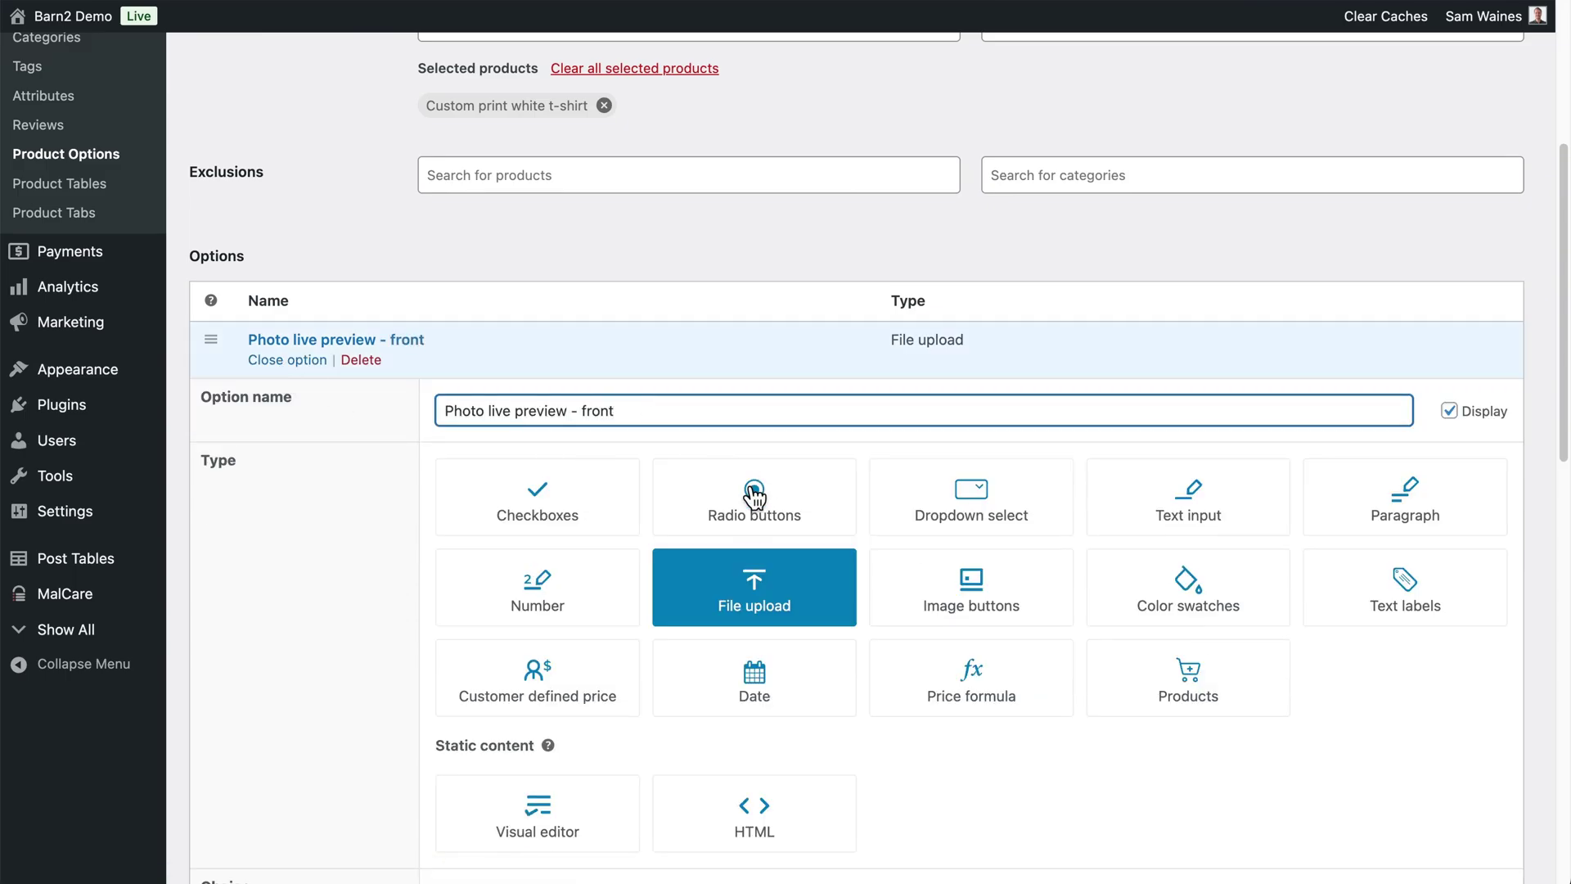
{"action": "scroll", "coordinate": [747, 491], "scroll_direction": "down", "scroll_amount": 4}
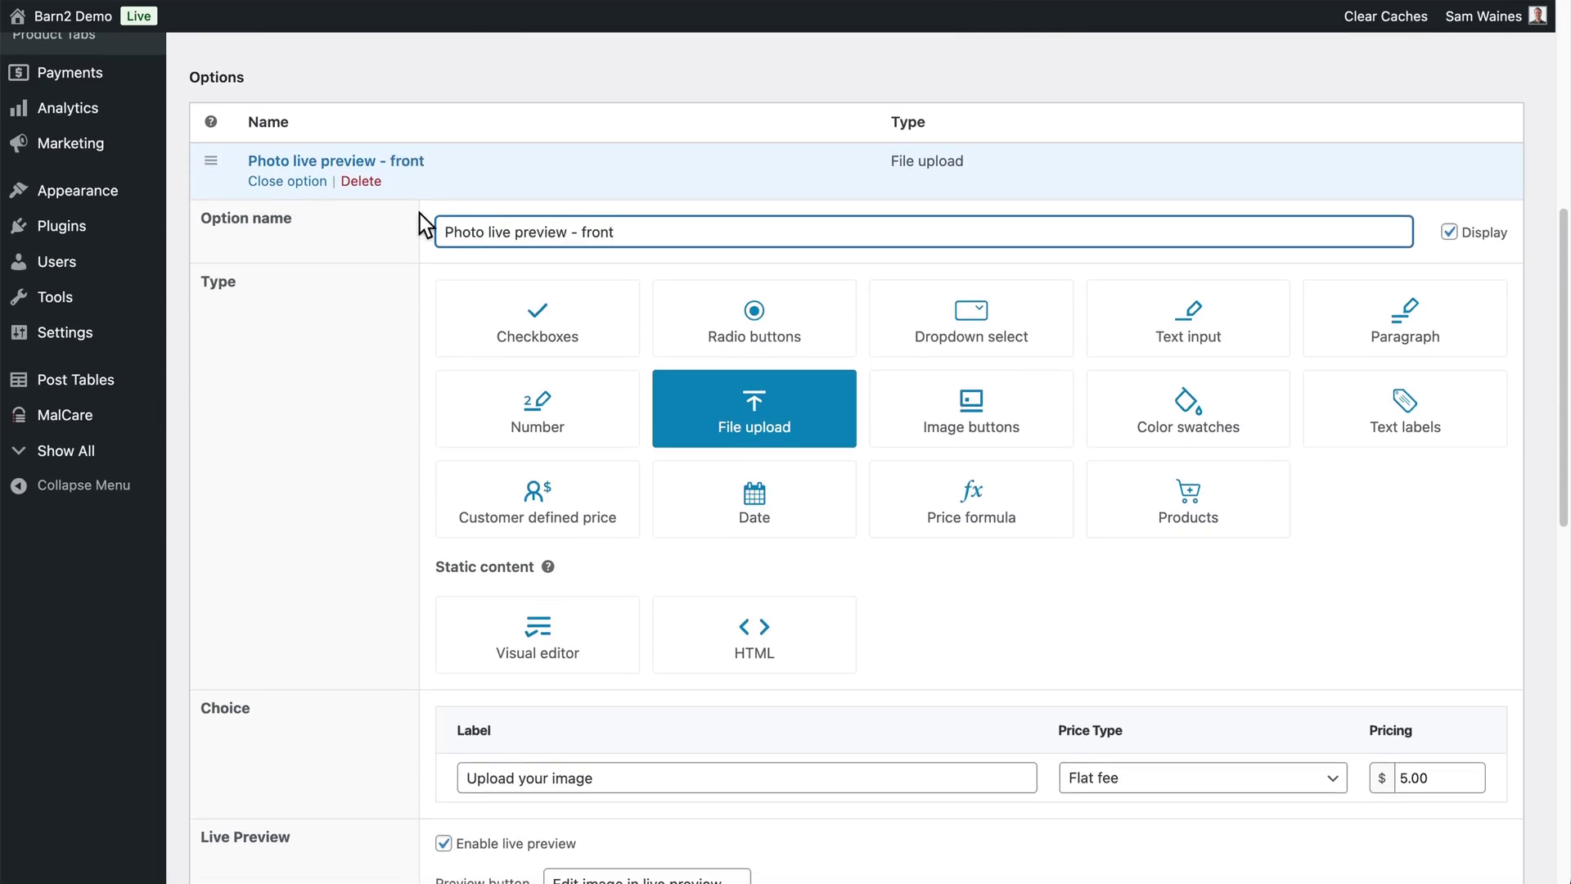
{"action": "scroll", "coordinate": [736, 573], "scroll_direction": "down", "scroll_amount": 6}
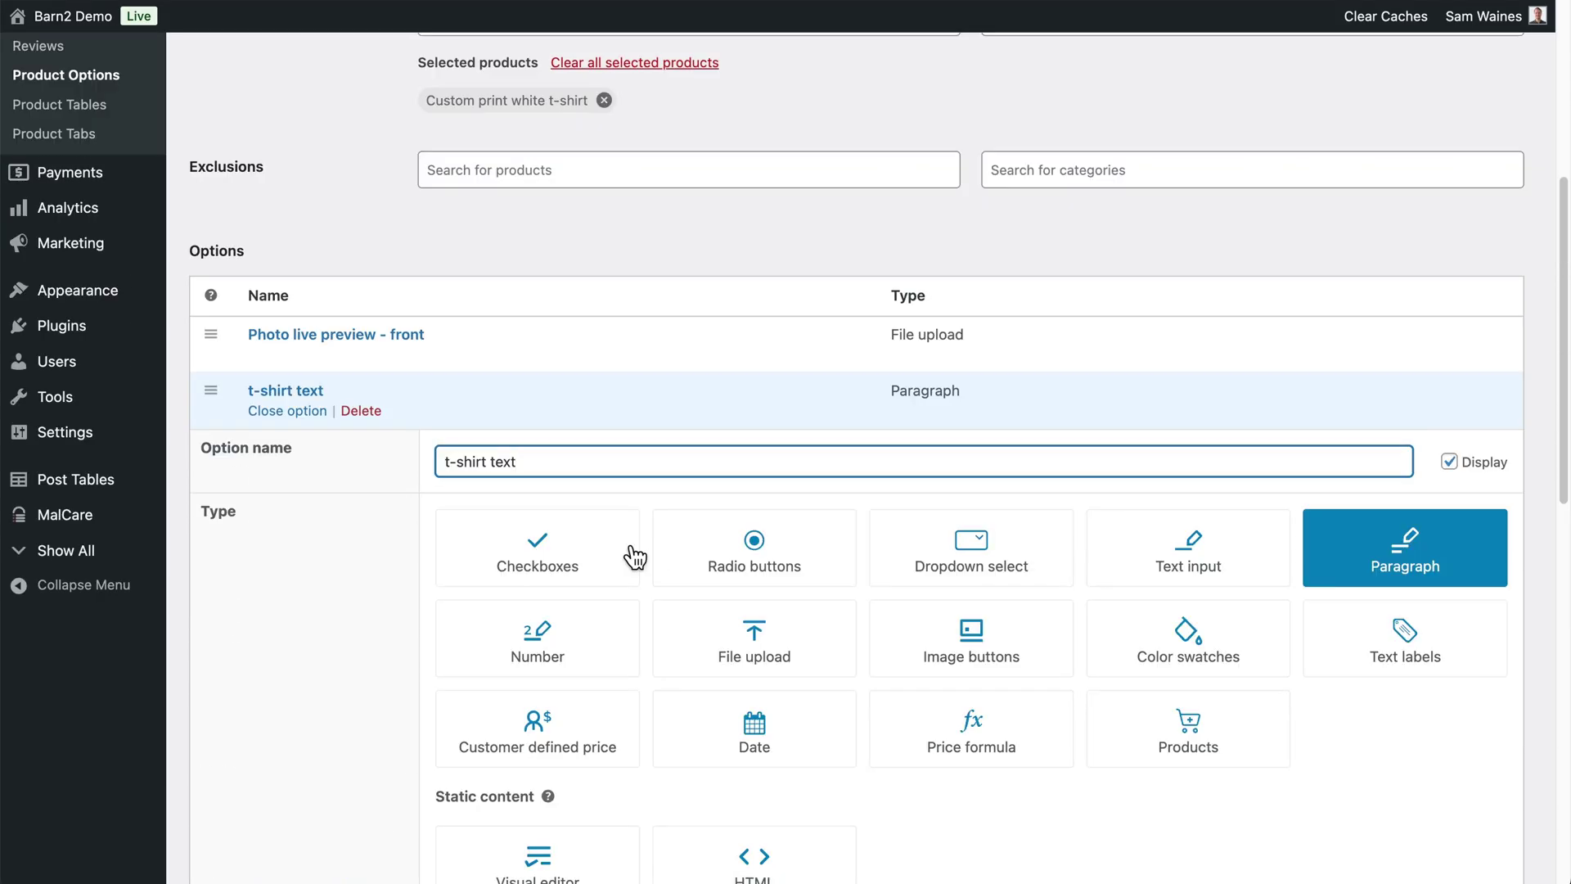
{"action": "left_click", "coordinate": [446, 461]}
{"action": "key", "text": "Delete"}
{"action": "type", "text": "T"}
{"action": "key", "text": "End"}
{"action": "type", "text": "- back"}
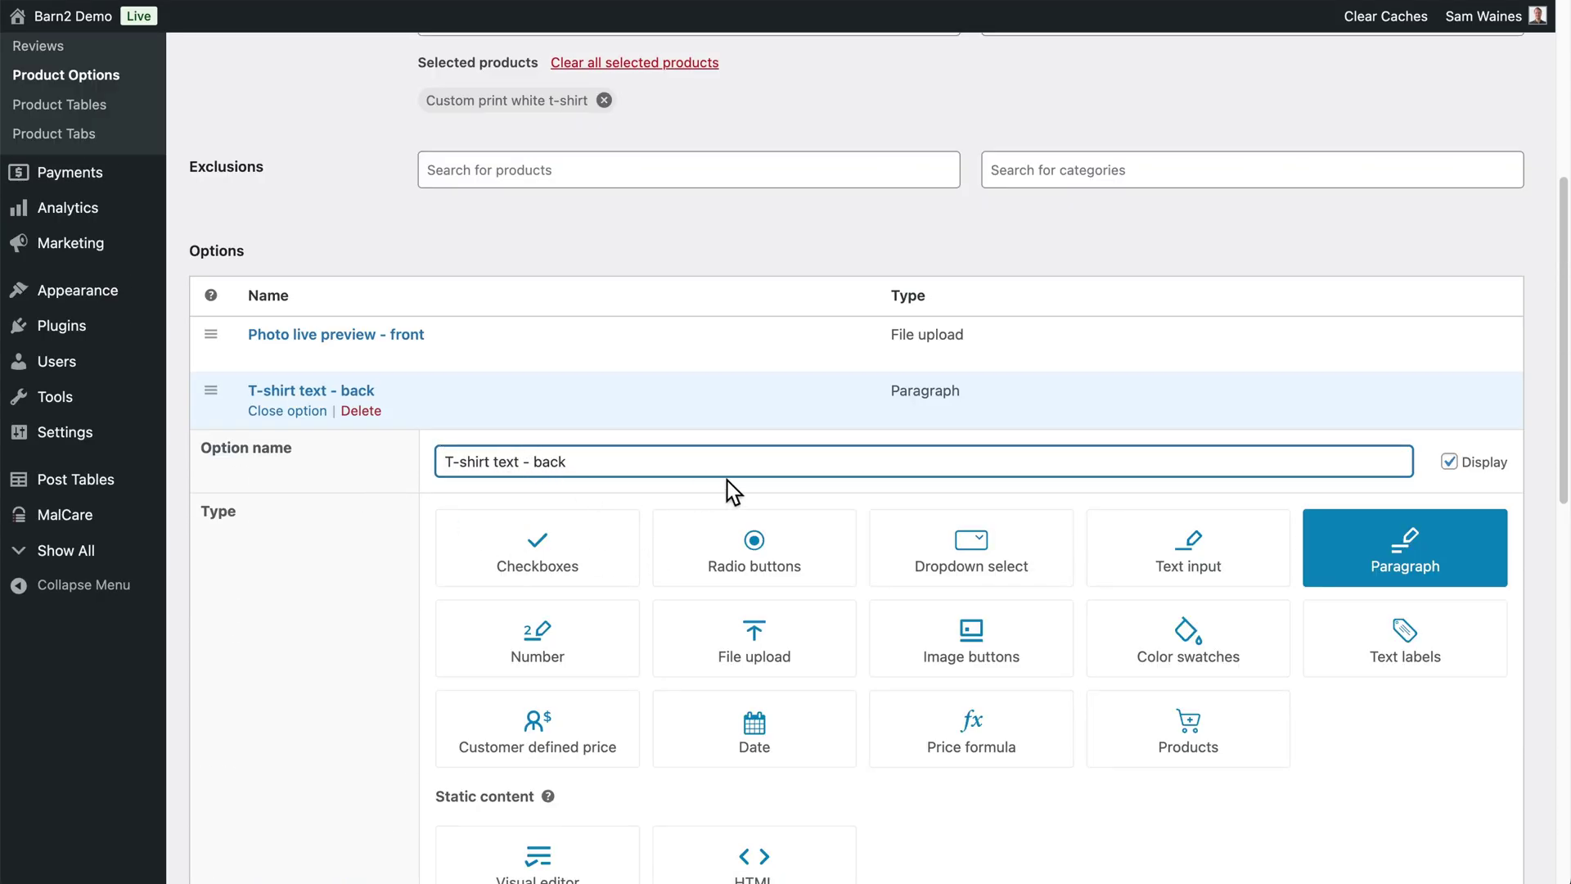
{"action": "scroll", "coordinate": [728, 479], "scroll_direction": "down", "scroll_amount": 20}
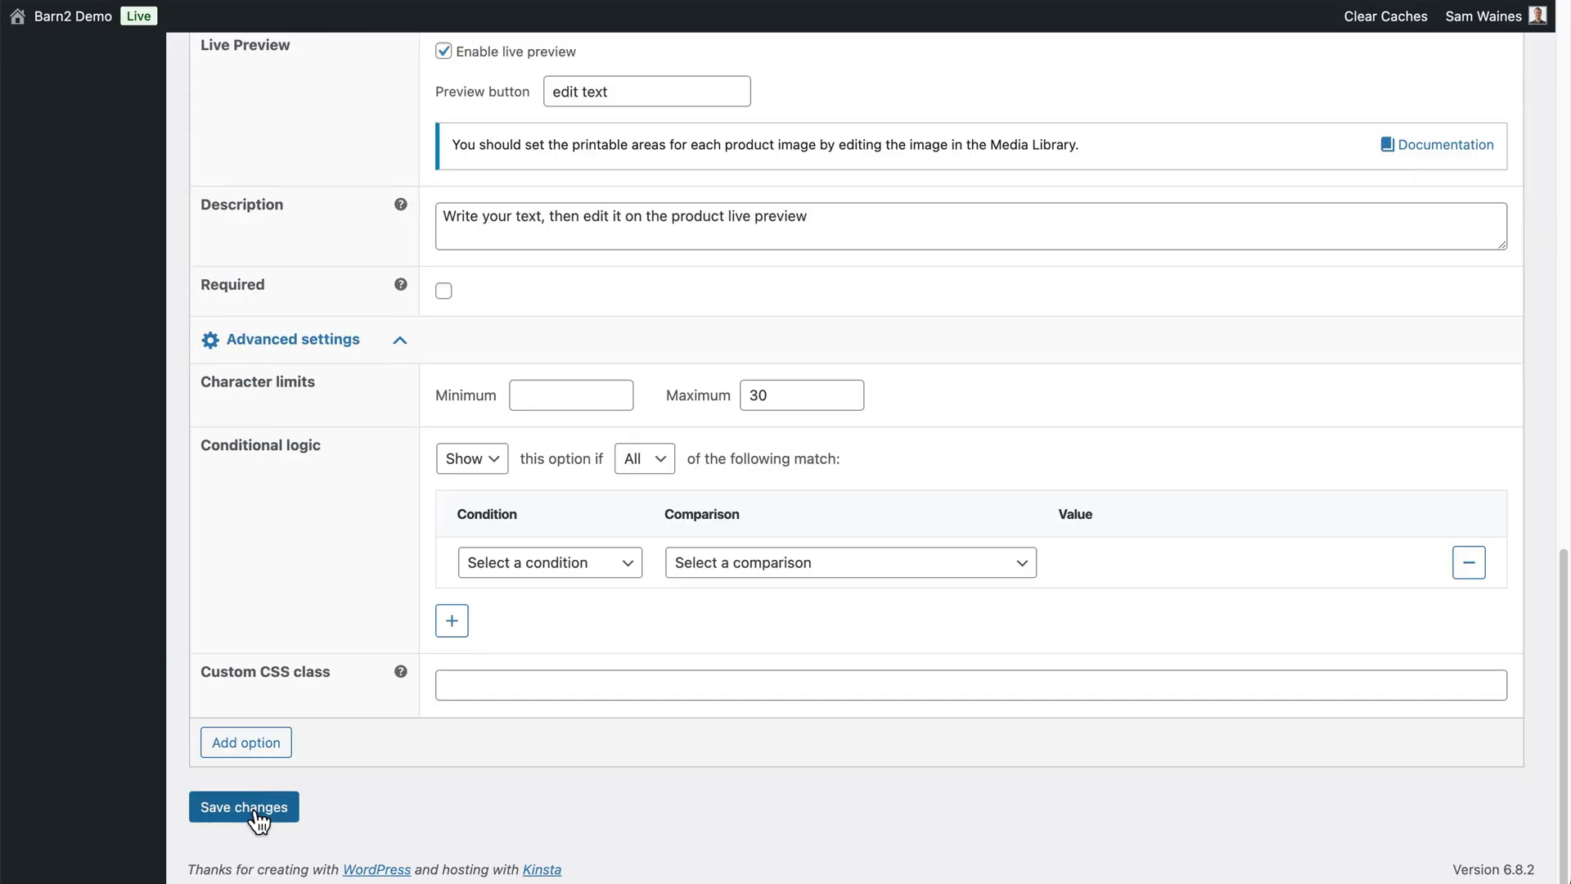
{"action": "left_click", "coordinate": [244, 807]}
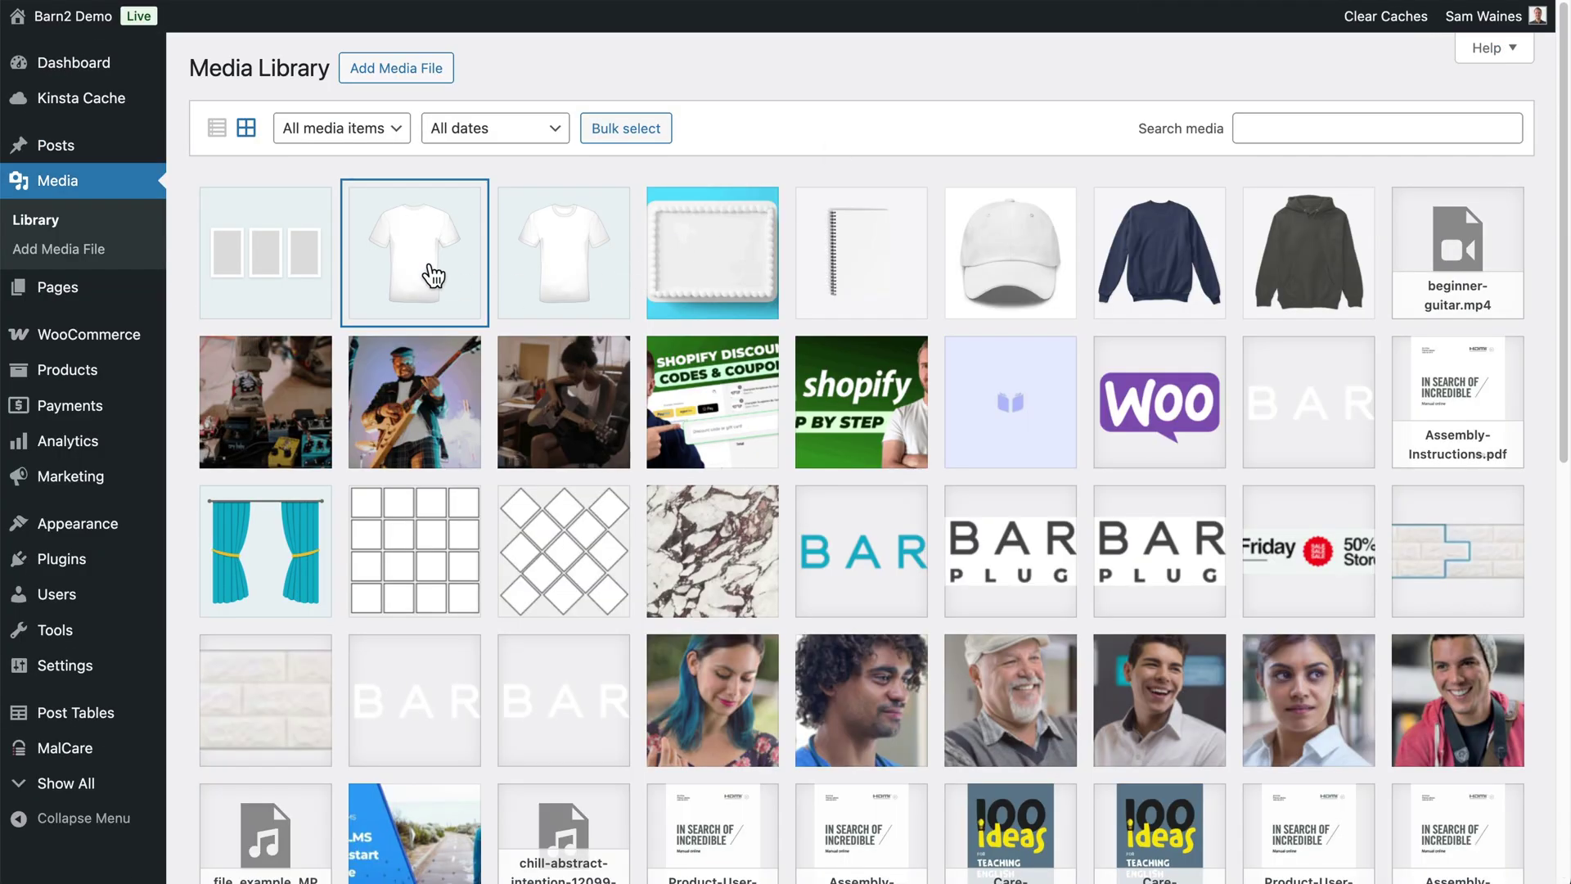
Link the back t-shirt image's print area to the T-shirt text - back option and apply.
{"action": "left_click", "coordinate": [428, 272]}
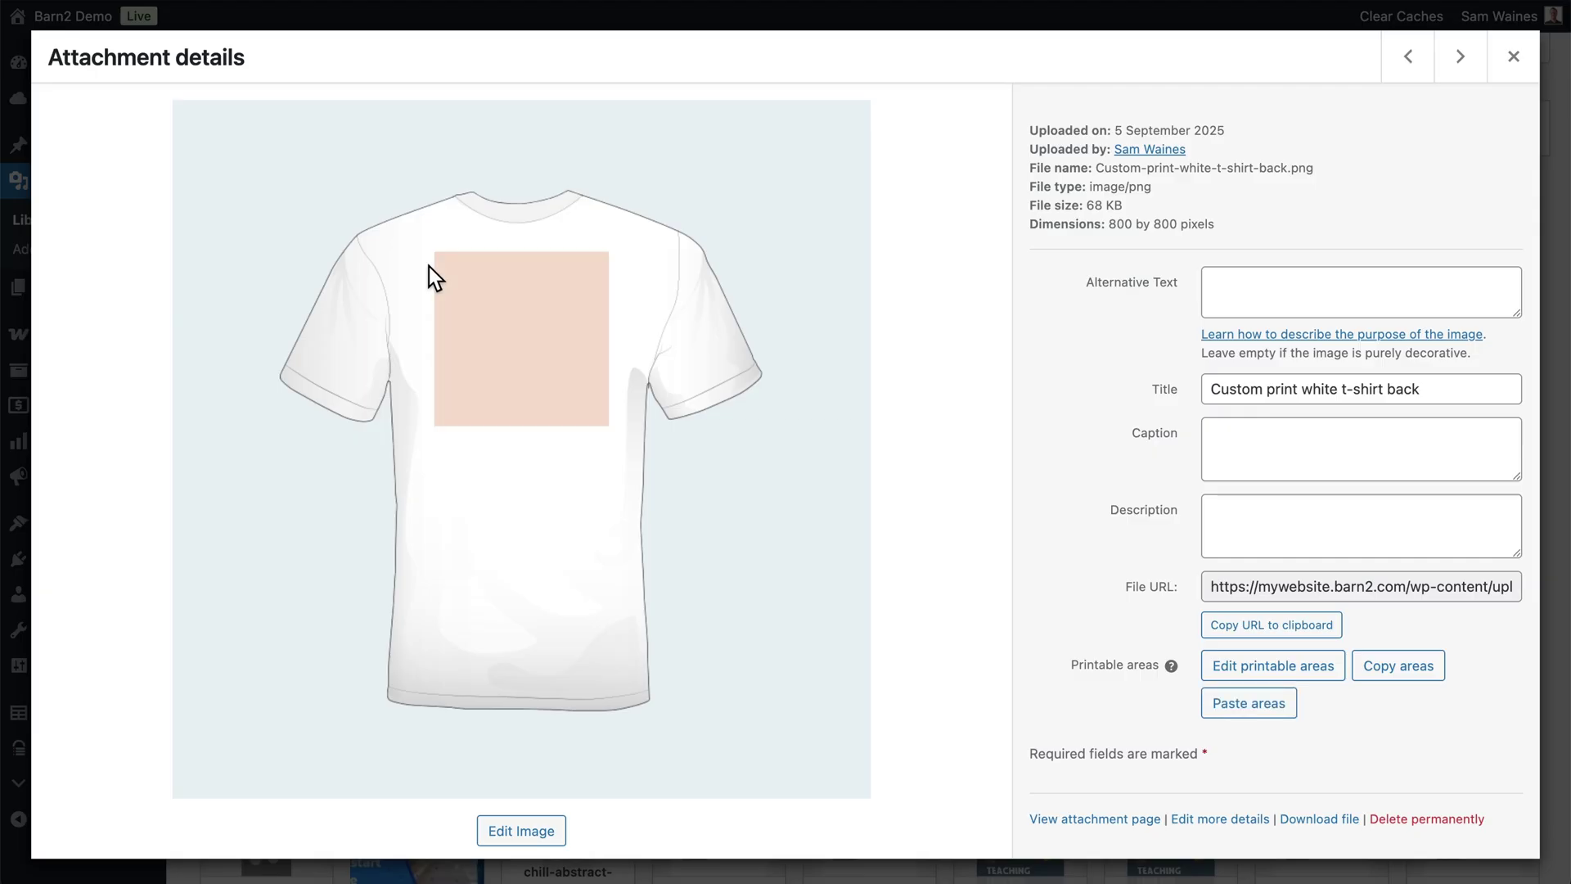
{"action": "left_click", "coordinate": [1319, 672]}
{"action": "scroll", "coordinate": [690, 393], "scroll_direction": "down", "scroll_amount": 1}
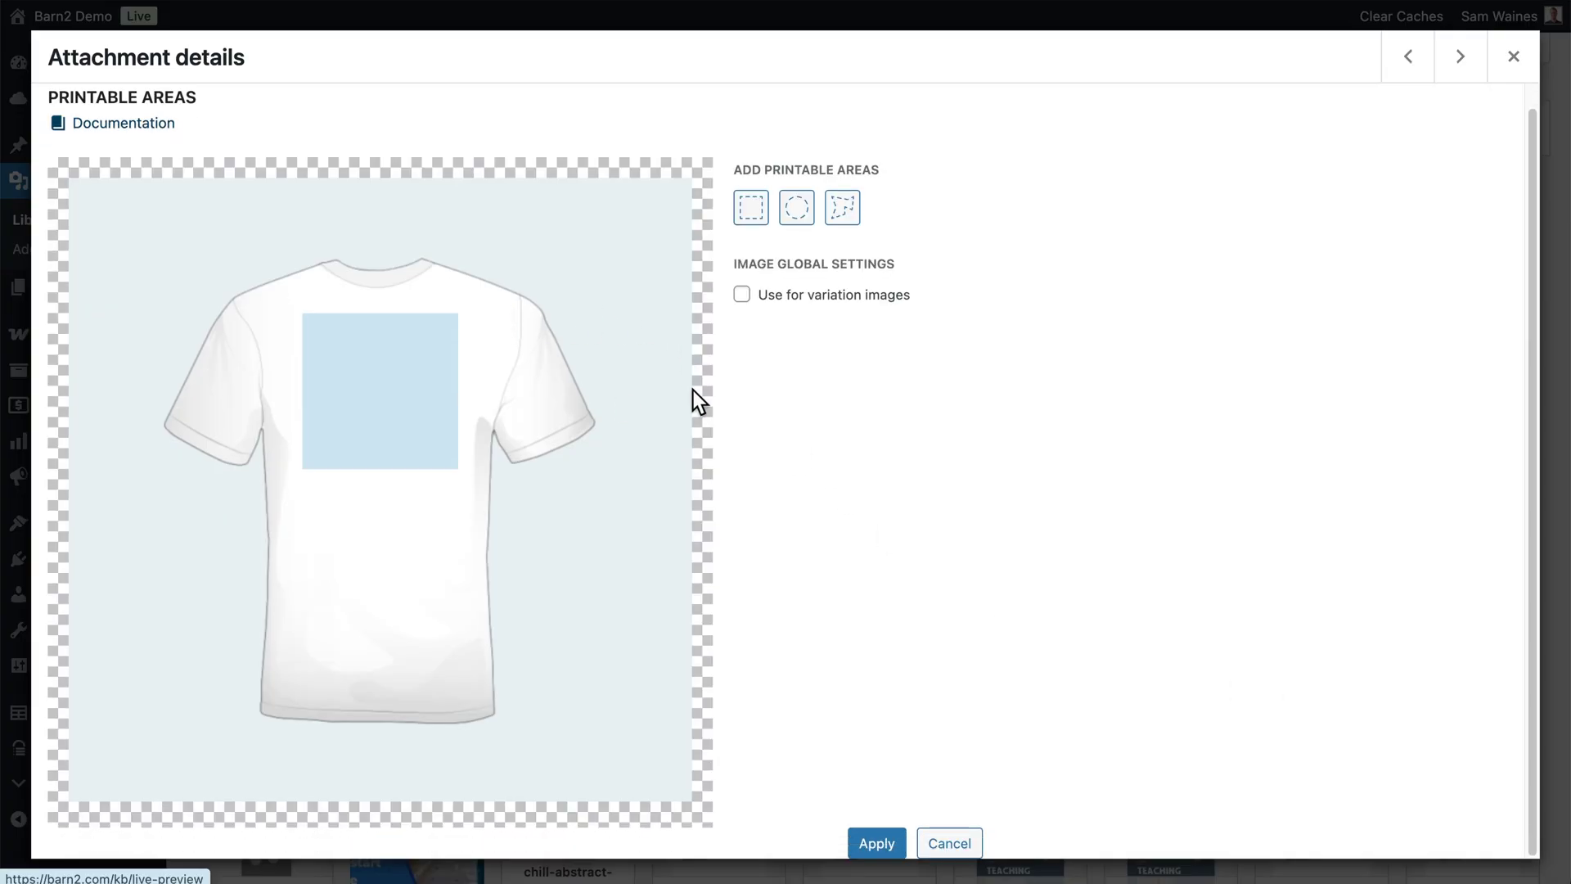
{"action": "left_click", "coordinate": [404, 361]}
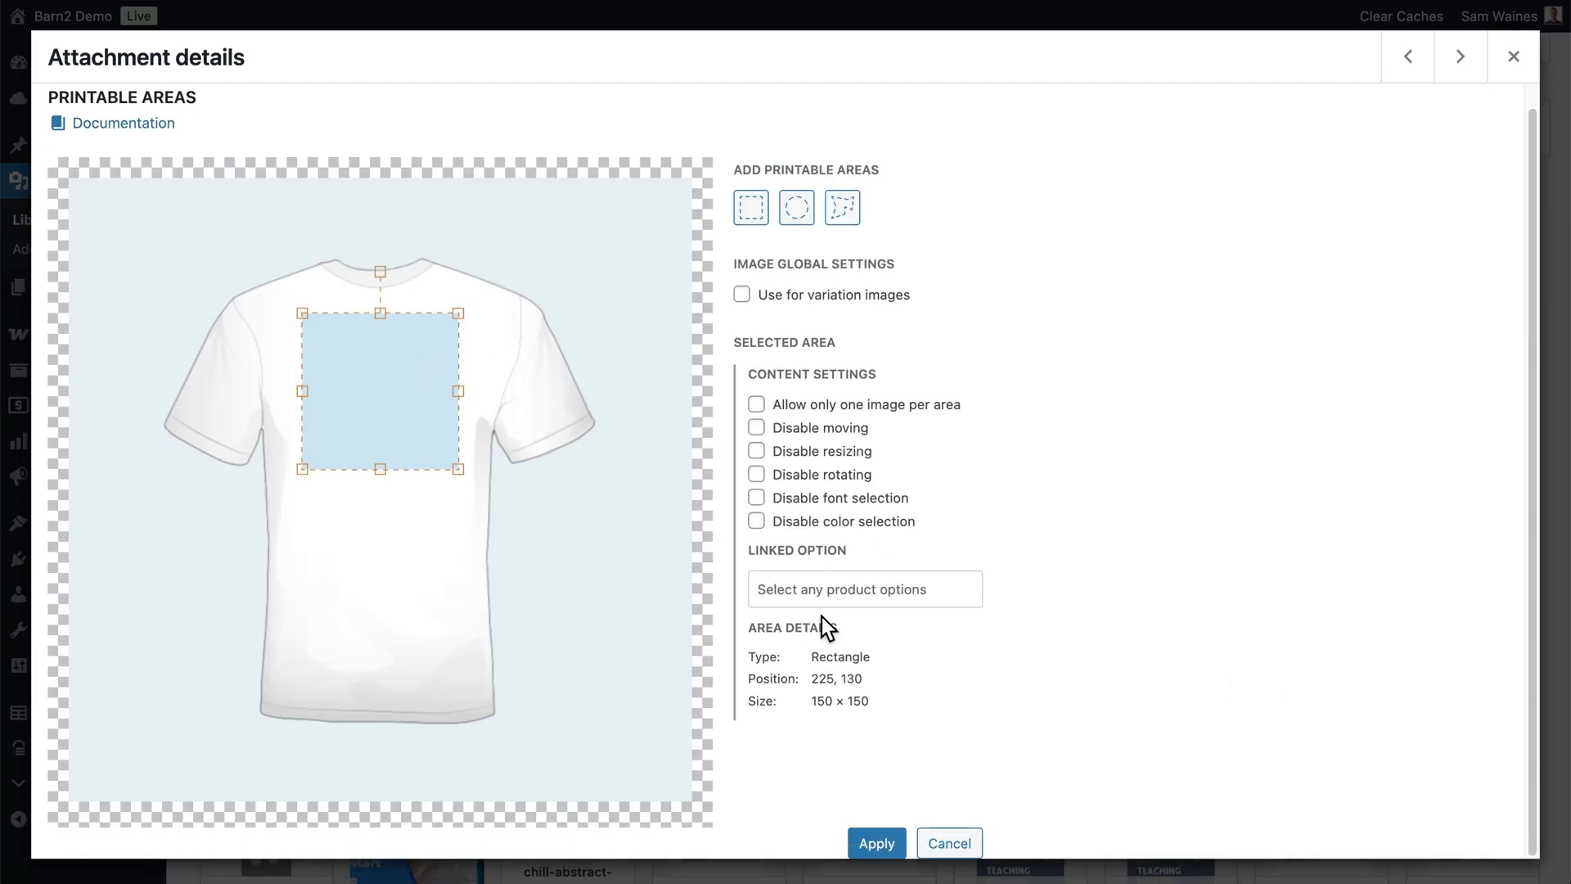
{"action": "left_click", "coordinate": [844, 589]}
{"action": "scroll", "coordinate": [902, 735], "scroll_direction": "down", "scroll_amount": 5}
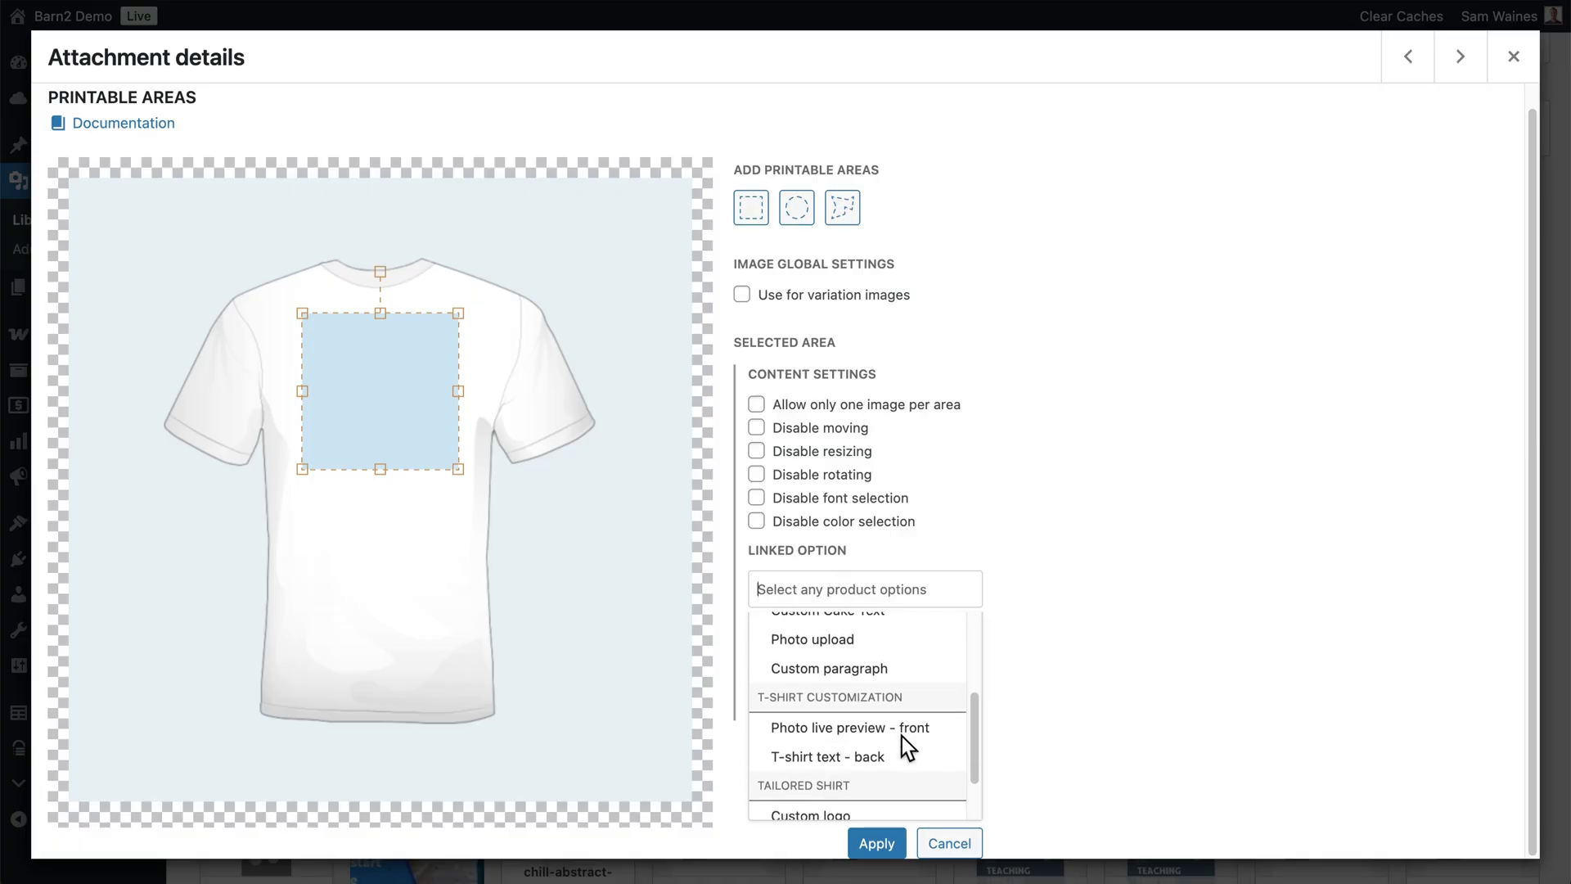
{"action": "scroll", "coordinate": [902, 735], "scroll_direction": "down", "scroll_amount": 1}
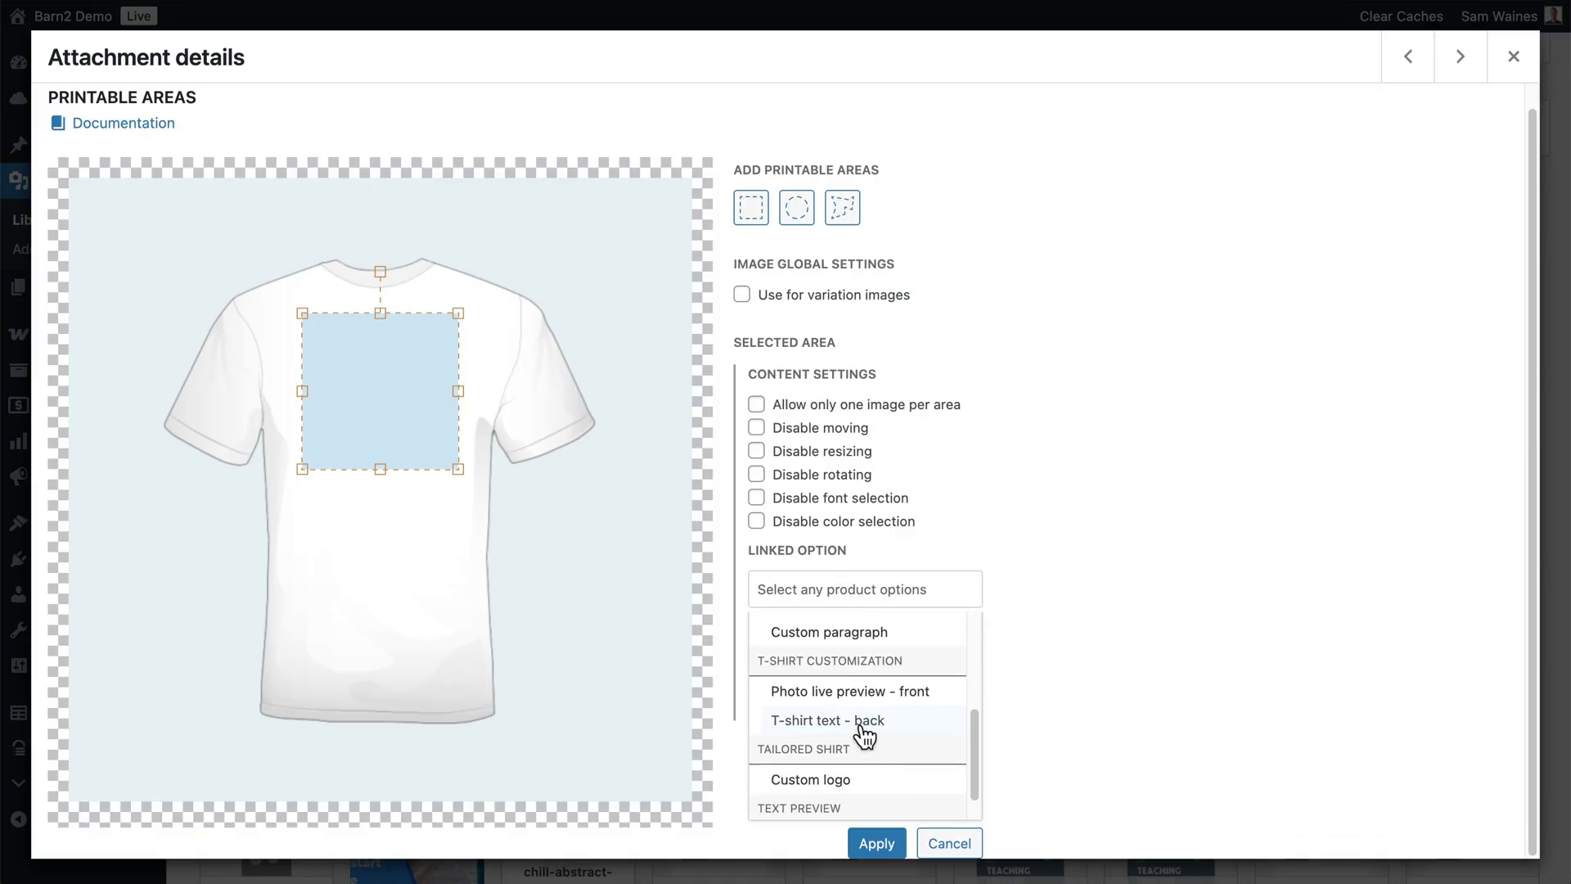
{"action": "left_click", "coordinate": [863, 731]}
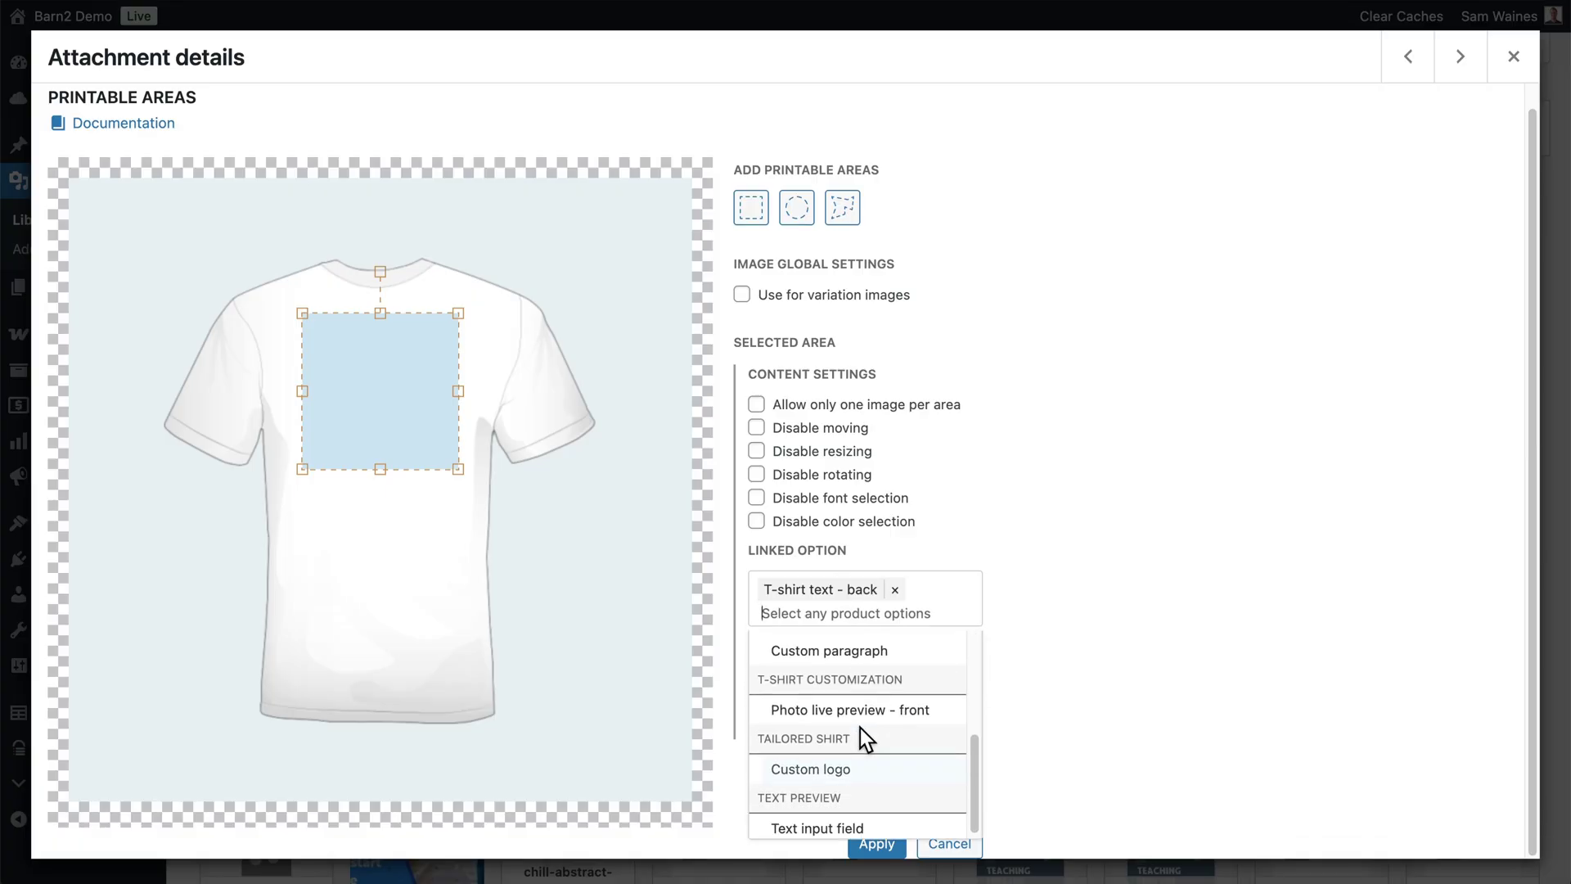
{"action": "left_click", "coordinate": [876, 847]}
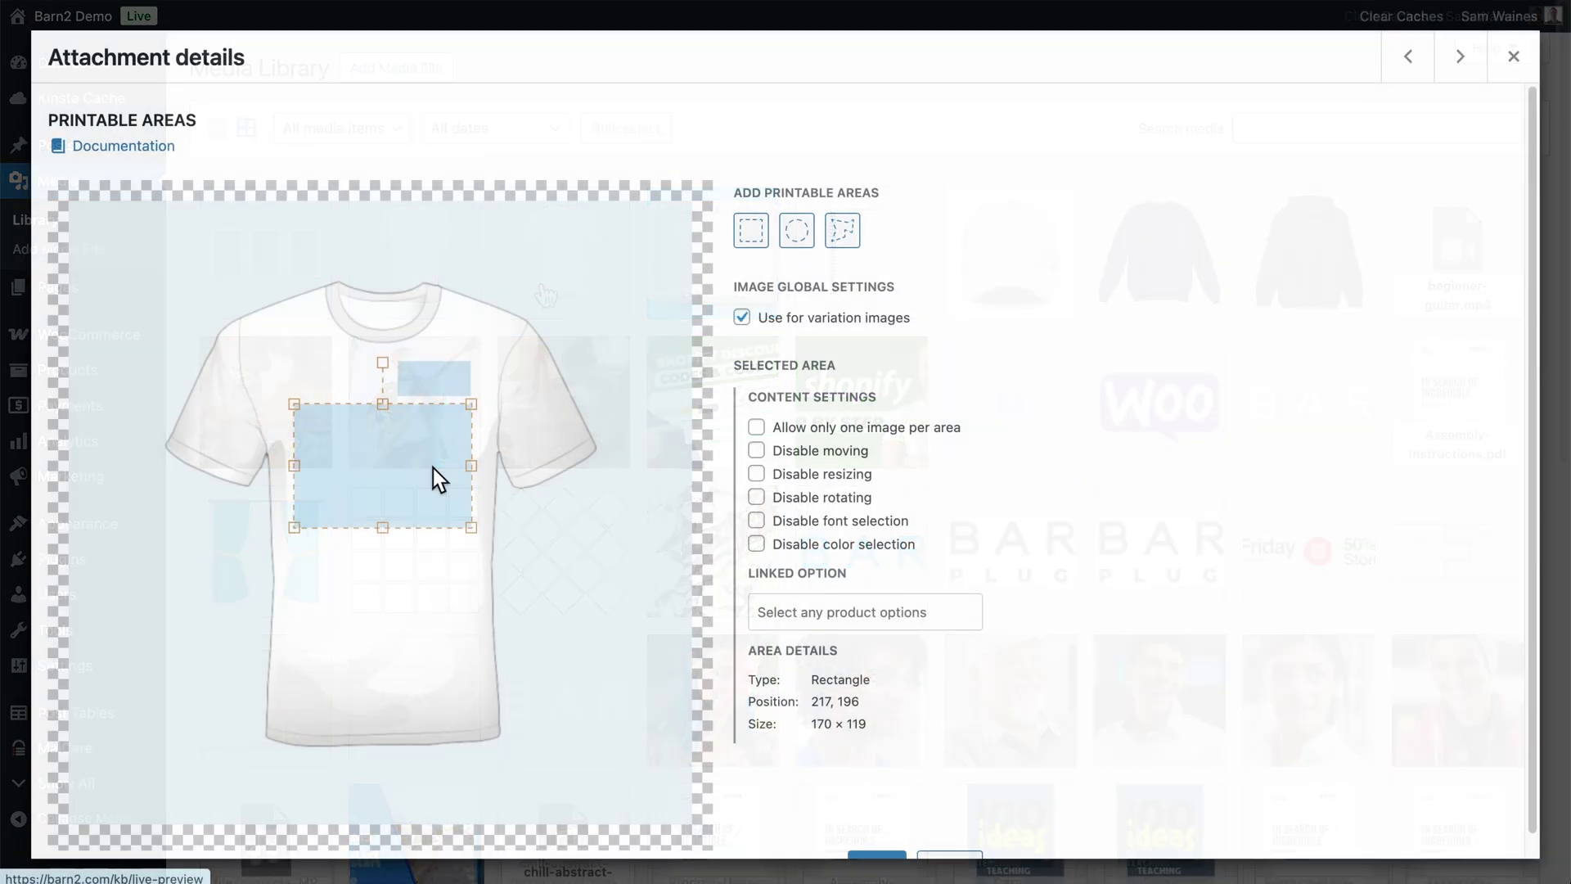
Link the front image's large print area to Photo live preview - front and apply.
{"action": "left_click", "coordinate": [874, 611]}
{"action": "scroll", "coordinate": [874, 612], "scroll_direction": "down", "scroll_amount": 1}
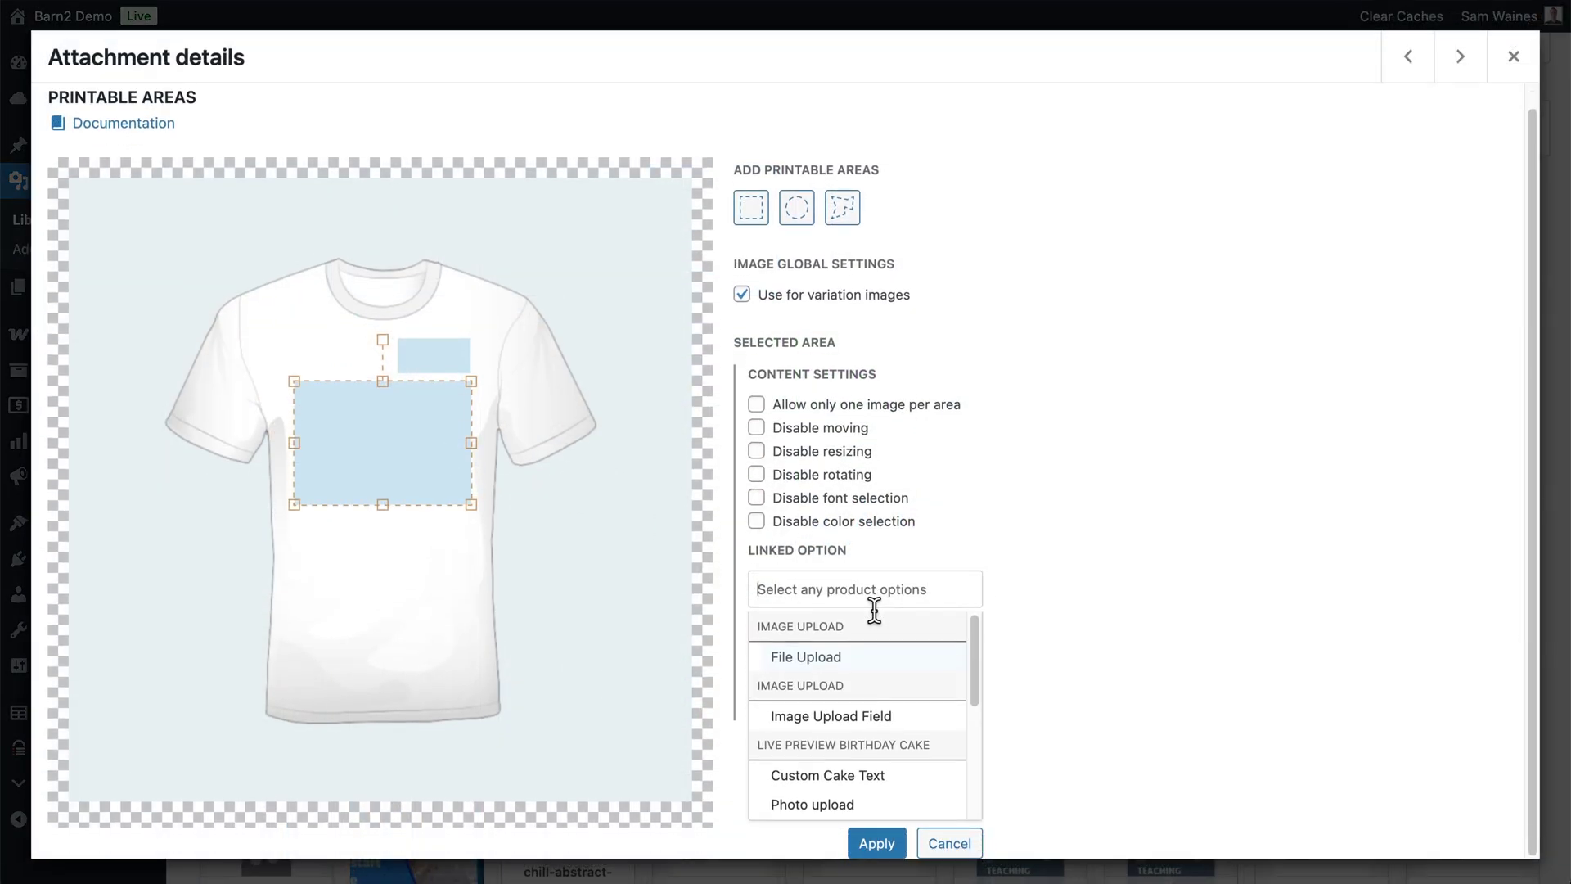
{"action": "scroll", "coordinate": [849, 711], "scroll_direction": "down", "scroll_amount": 3}
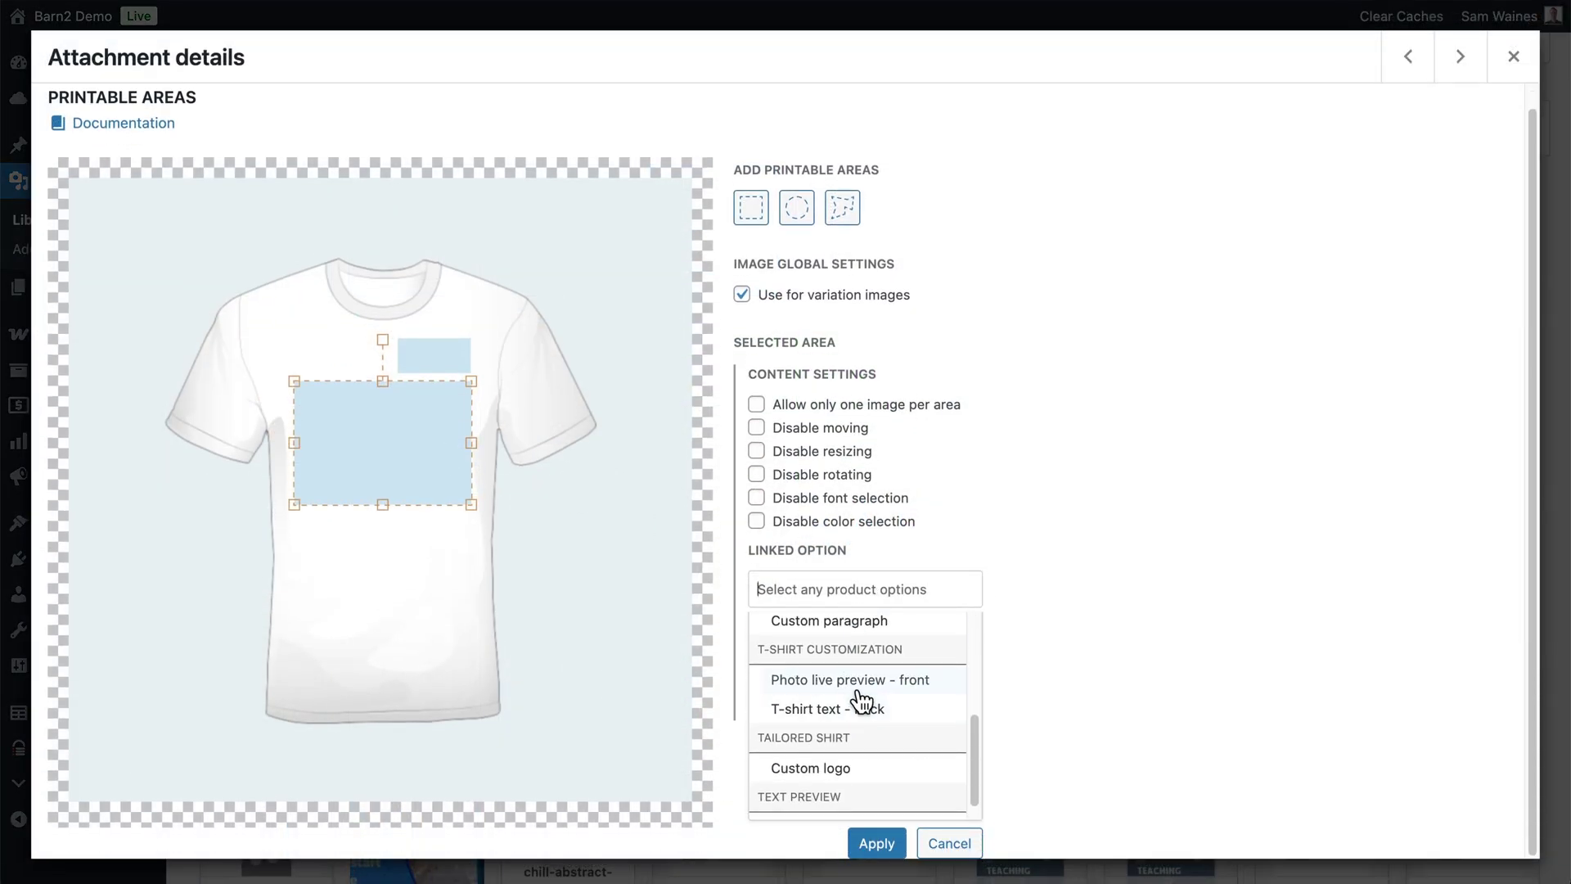
{"action": "left_click", "coordinate": [852, 705]}
{"action": "left_click", "coordinate": [874, 846]}
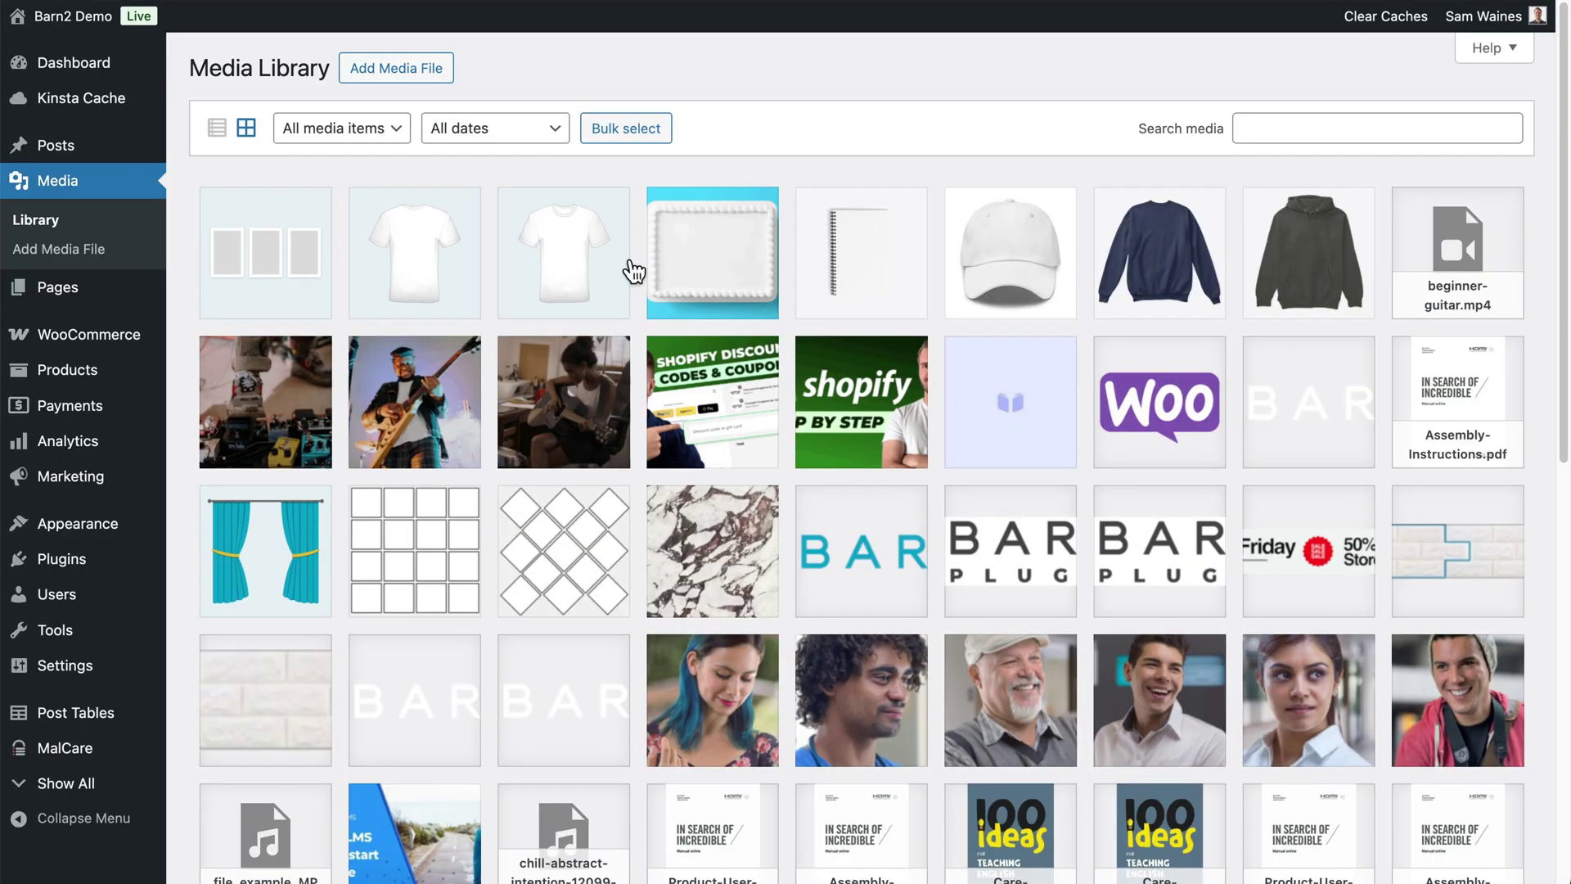
Review the printable areas on the front and back t-shirt images in the Media Library.
{"action": "left_click", "coordinate": [606, 233]}
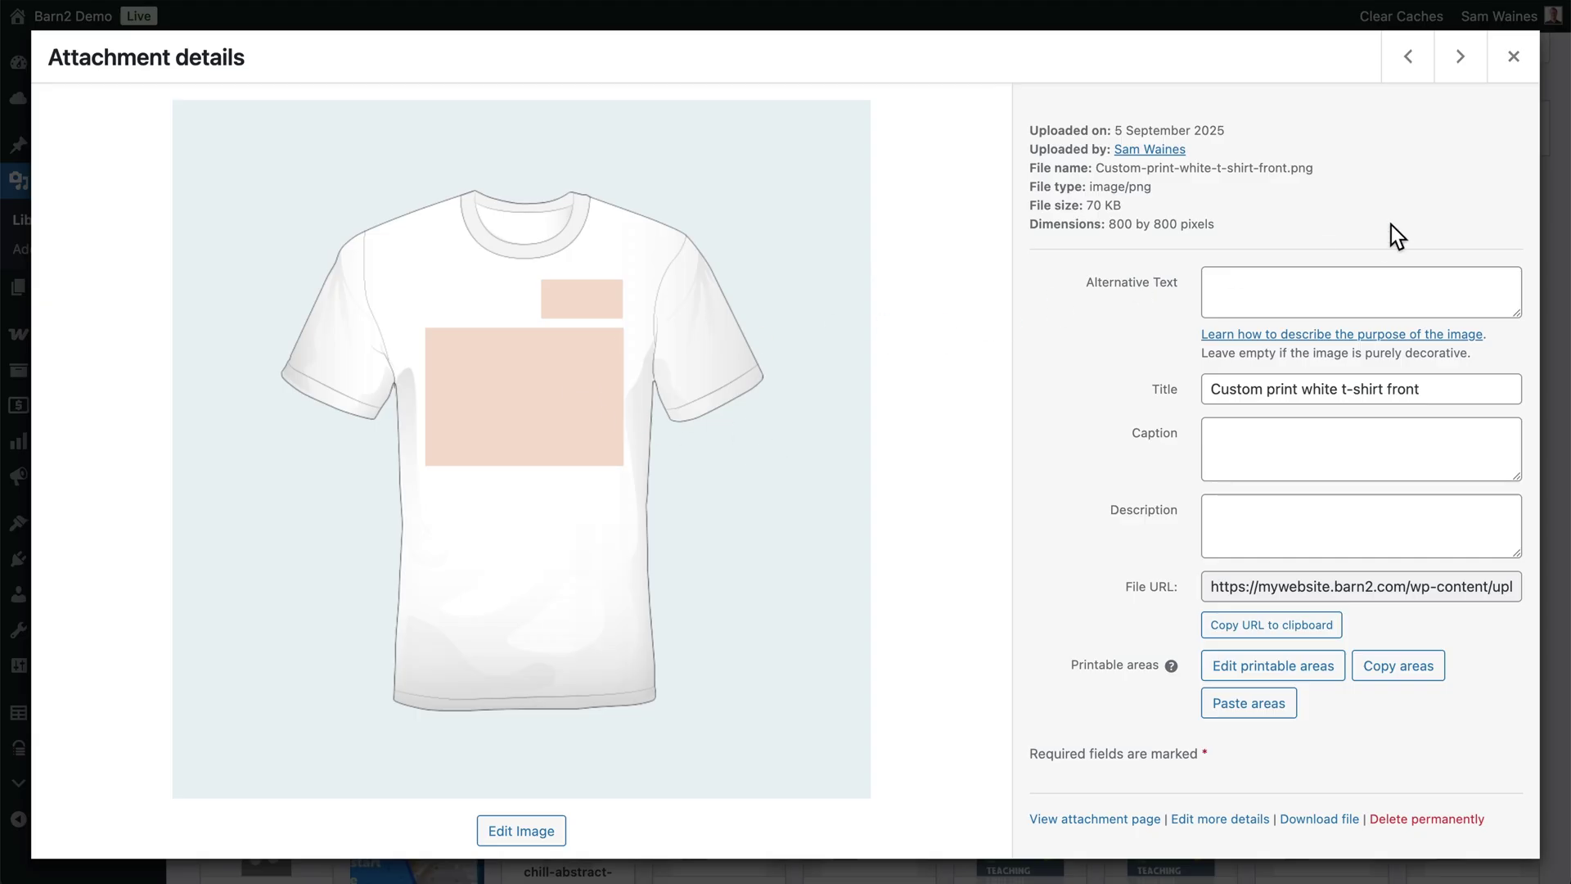
{"action": "left_click", "coordinate": [1407, 56]}
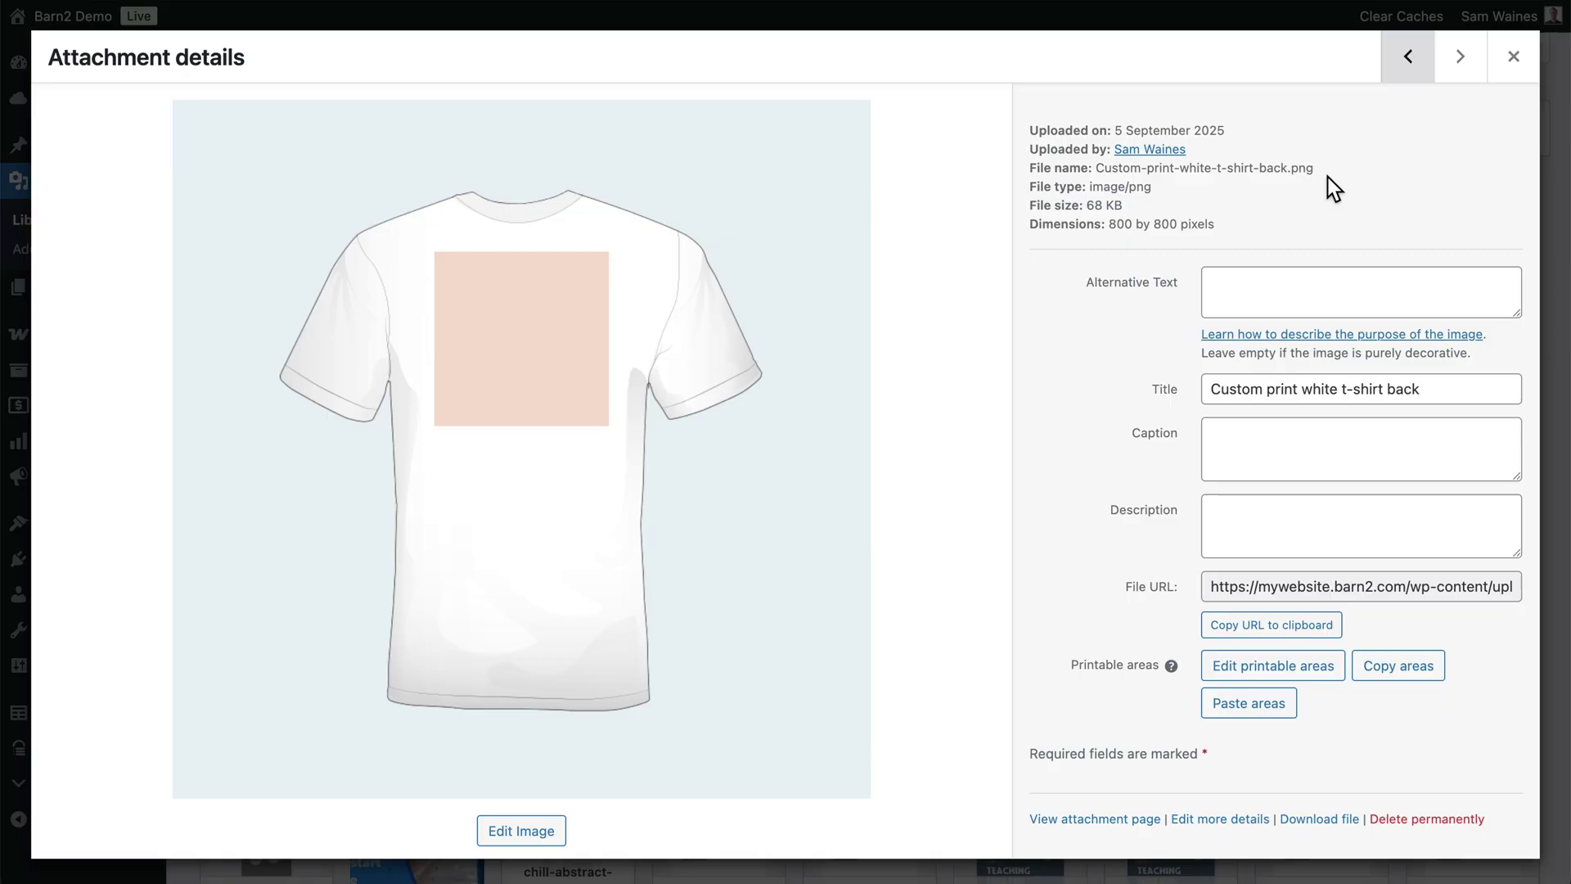
{"action": "left_click", "coordinate": [1513, 56]}
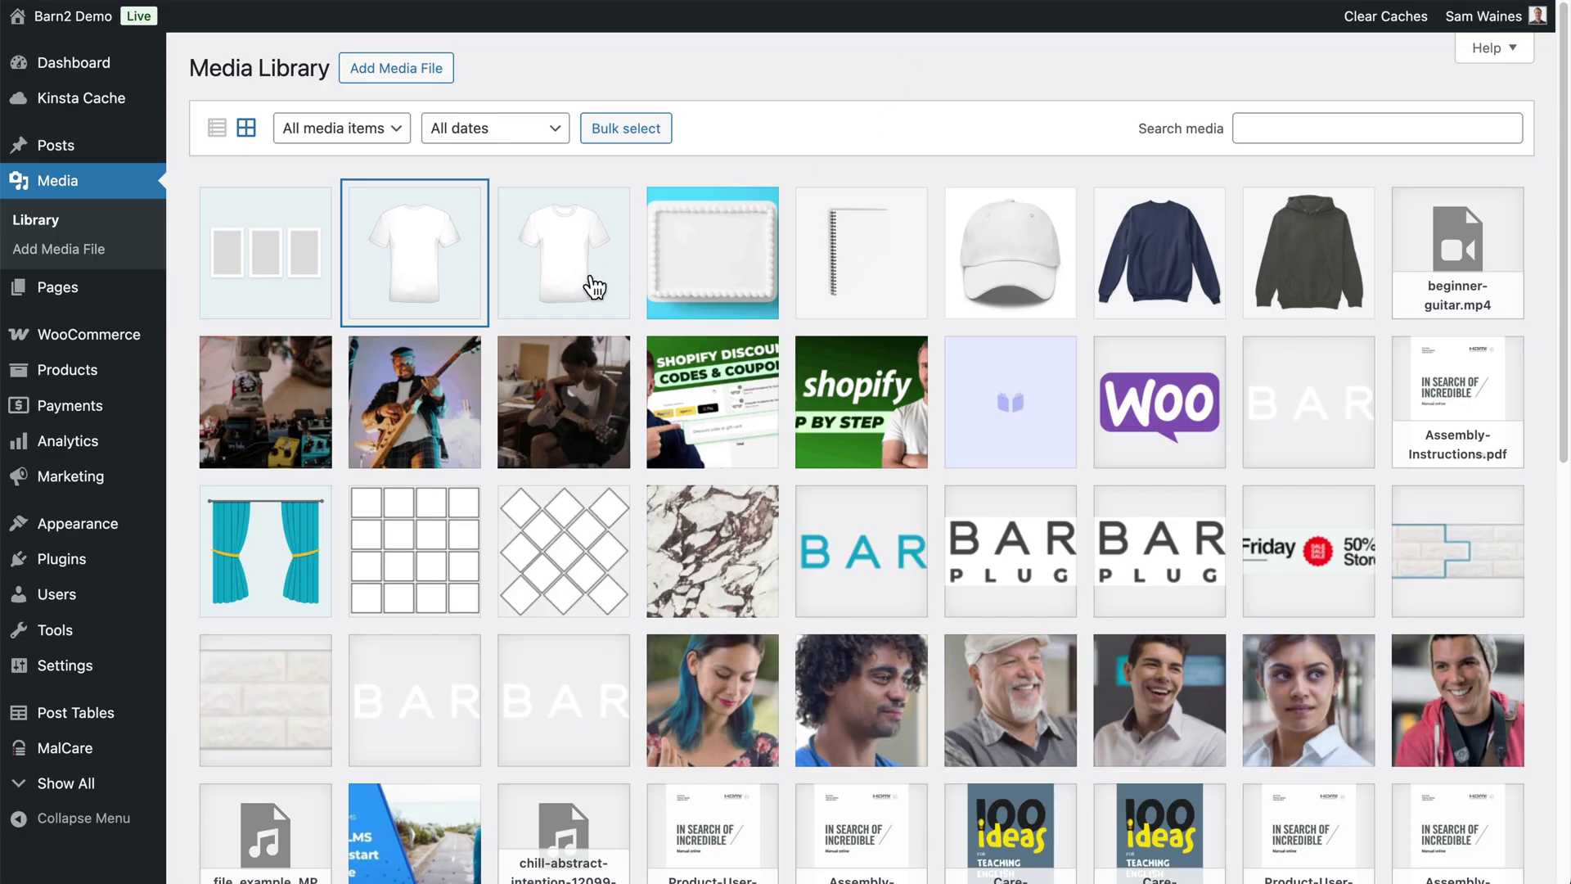
{"action": "left_click", "coordinate": [594, 286]}
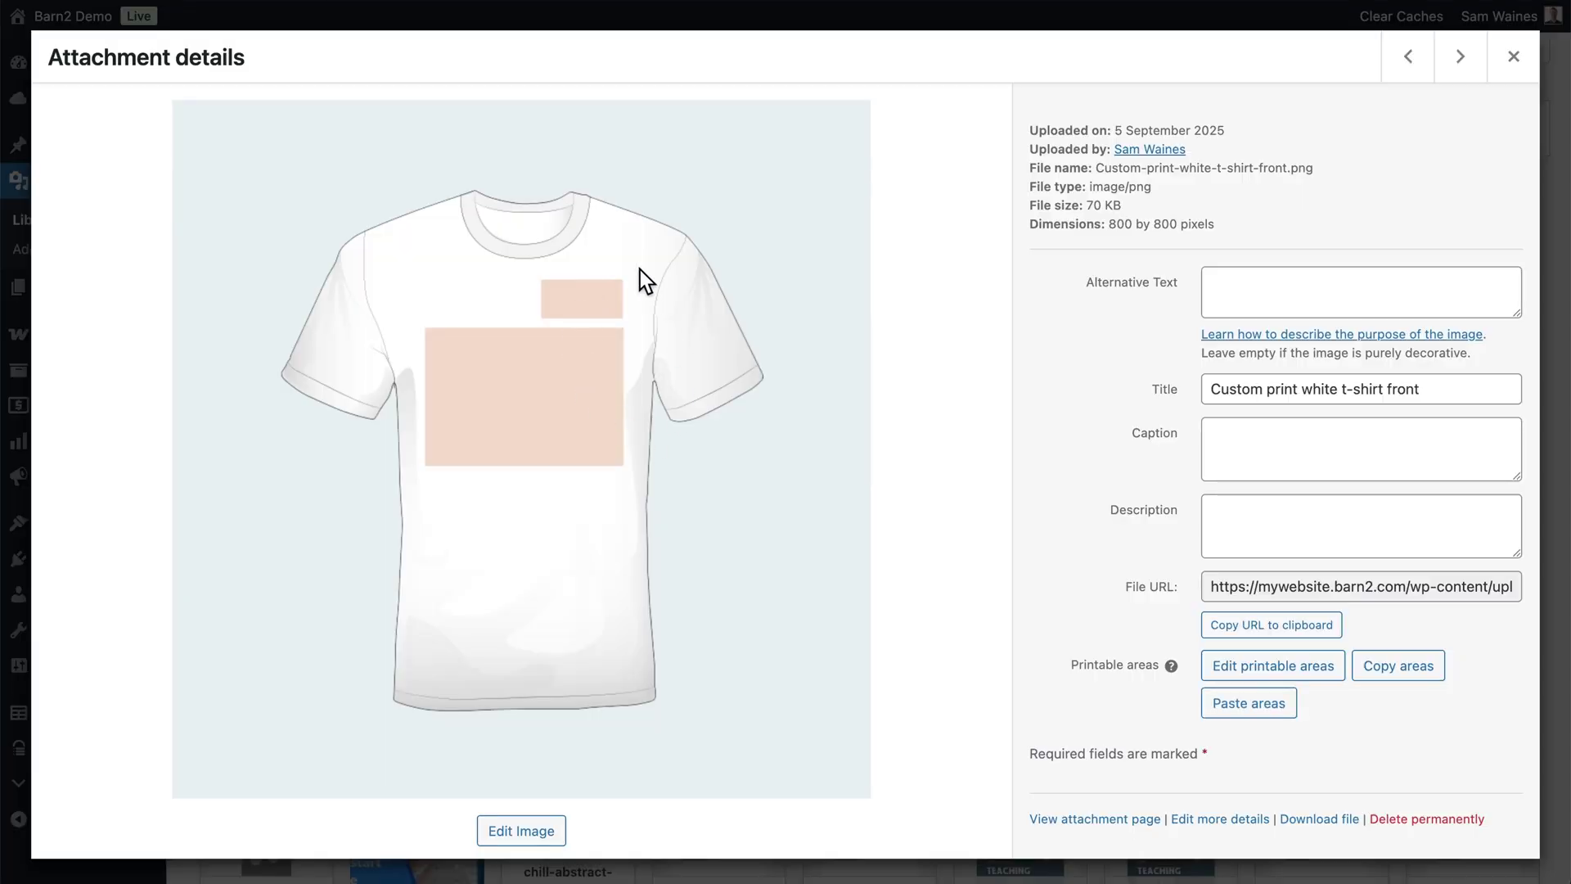
{"action": "left_click", "coordinate": [1510, 56]}
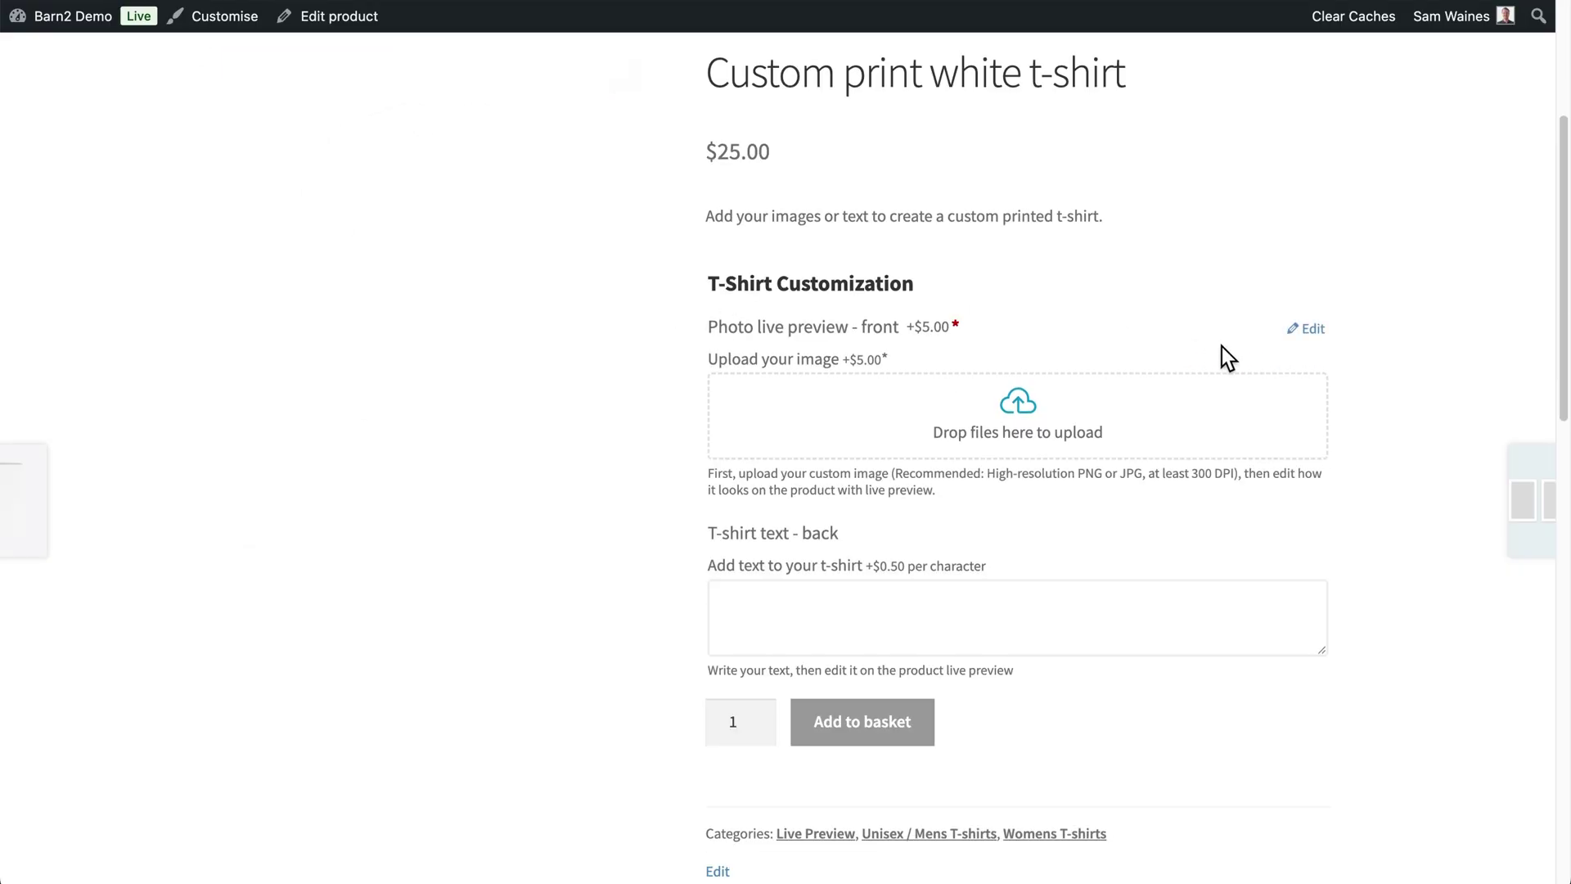
Scroll the product page to view the front photo and back text fields.
{"action": "scroll", "coordinate": [1221, 358], "scroll_direction": "down", "scroll_amount": 2}
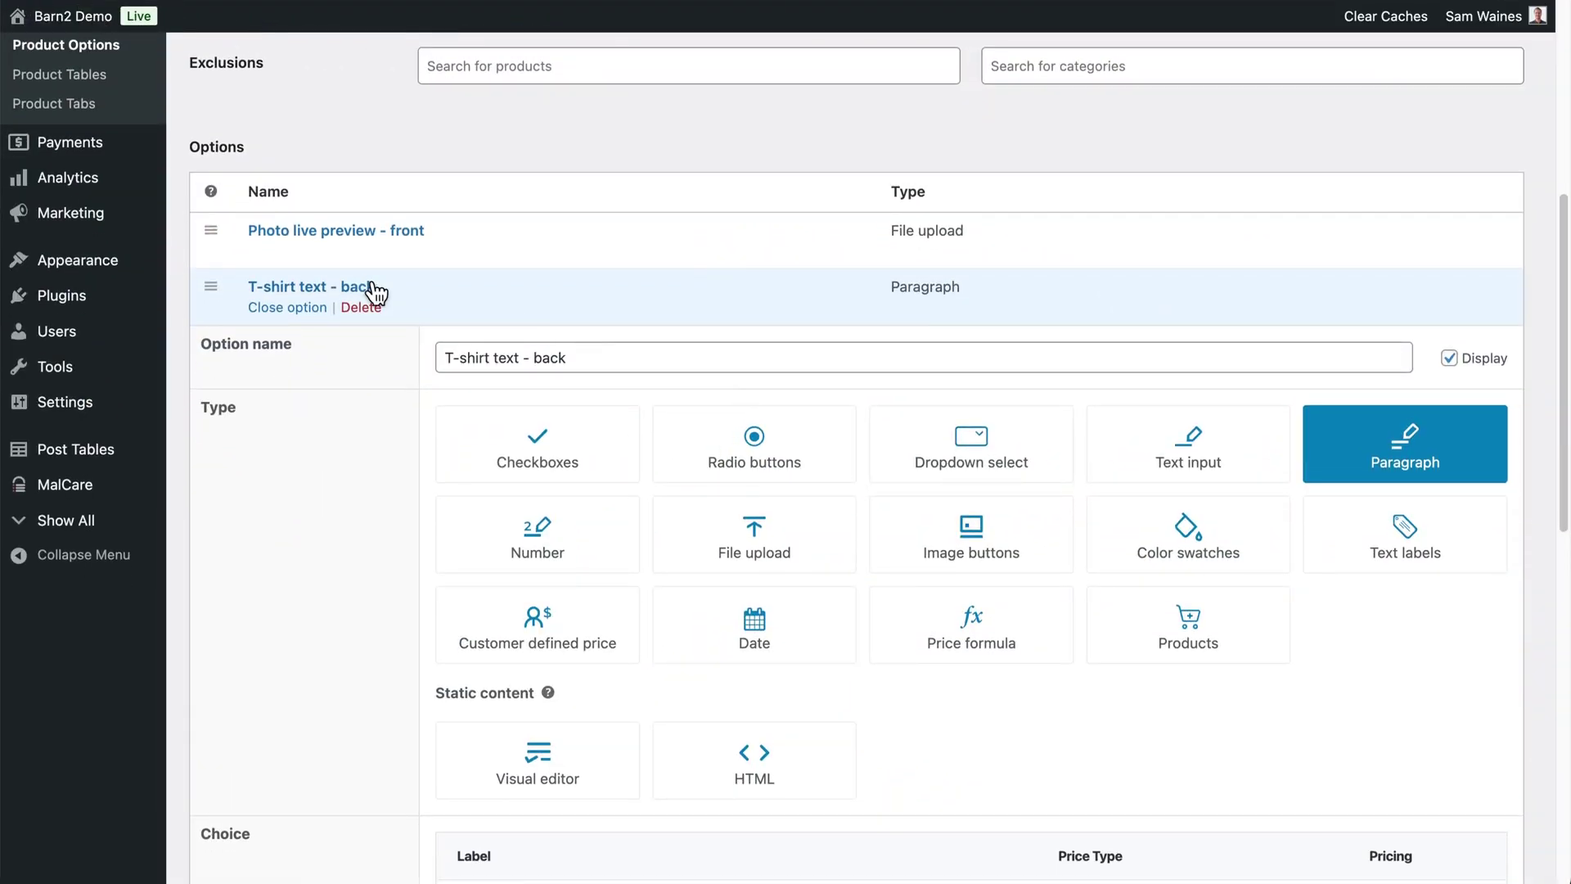
Restrict the Photo live preview - front printable area to allow only one image.
{"action": "left_click", "coordinate": [281, 257]}
{"action": "scroll", "coordinate": [747, 410], "scroll_direction": "down", "scroll_amount": 3}
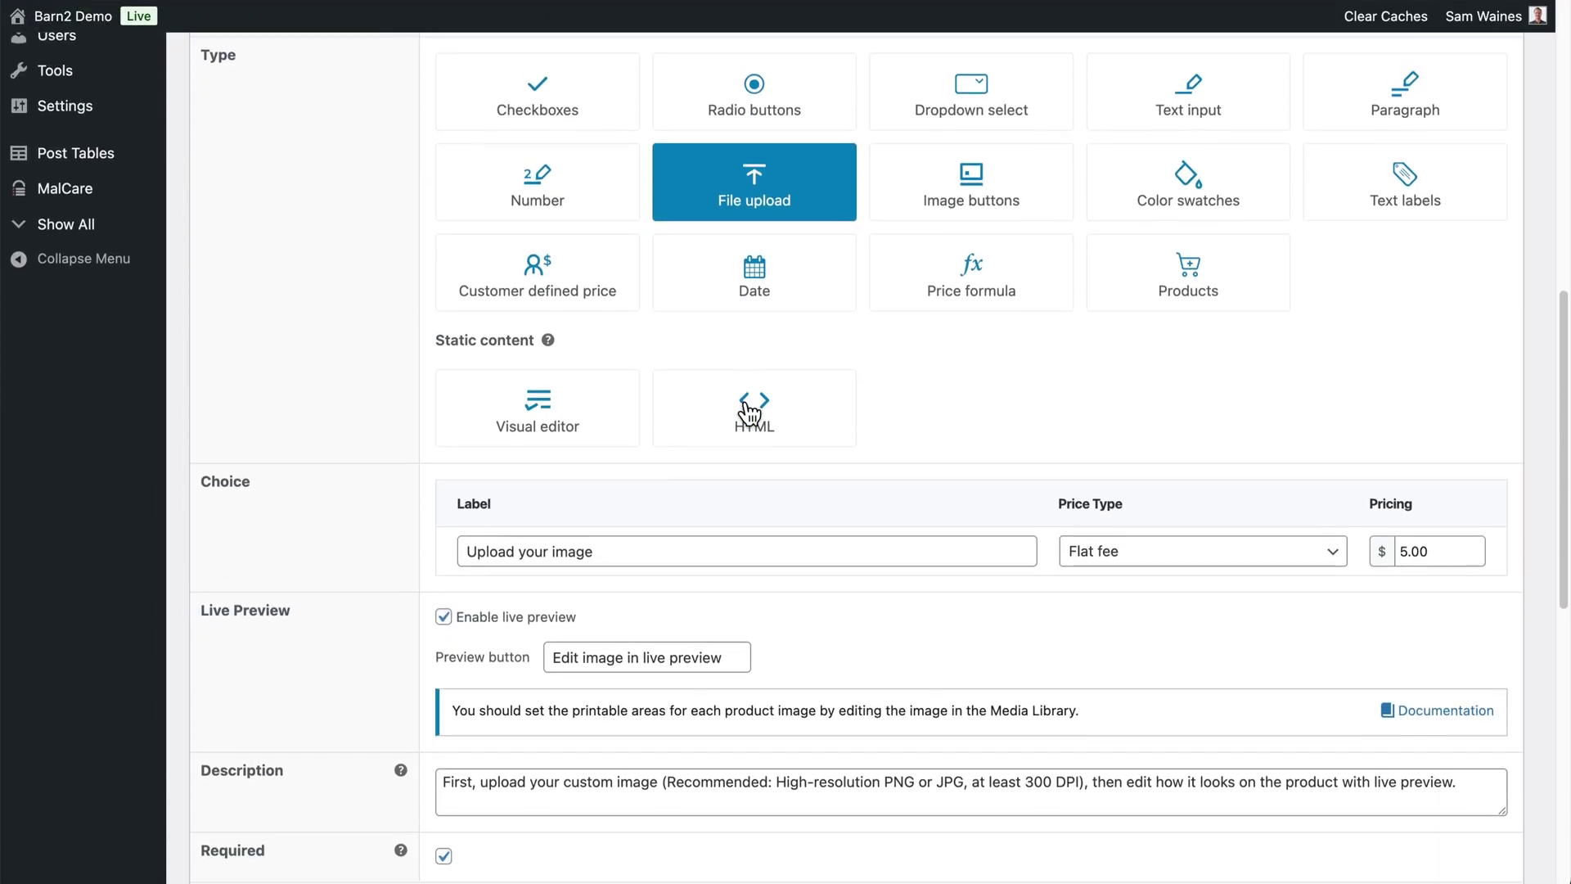
{"action": "scroll", "coordinate": [748, 414], "scroll_direction": "down", "scroll_amount": 3}
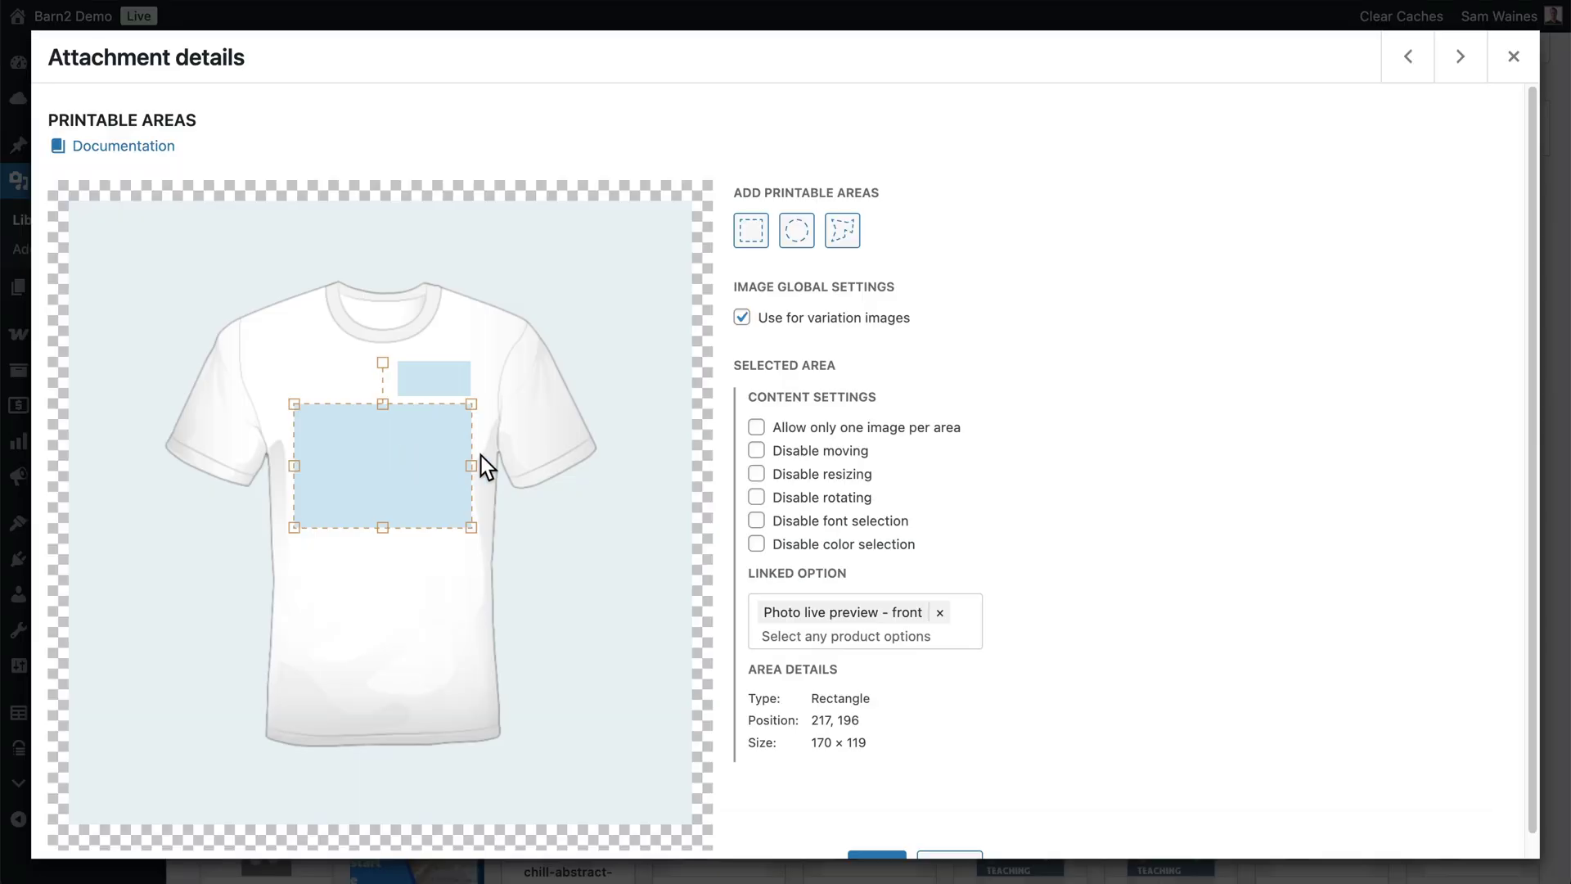
{"action": "left_click", "coordinate": [758, 430]}
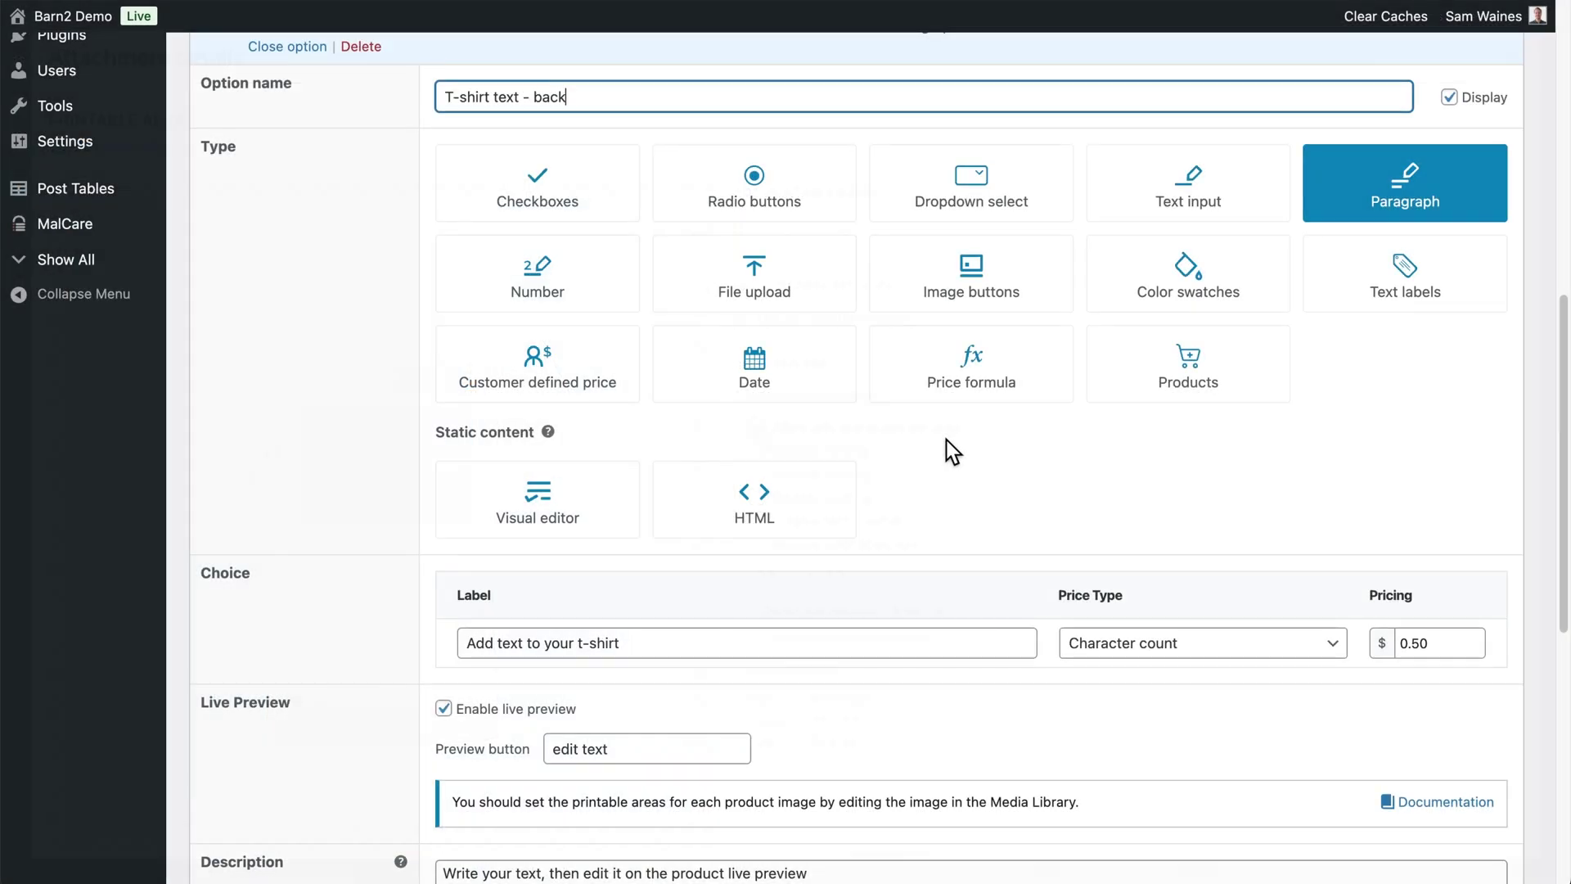
Append '(max 30 char)' to the T-shirt text - back option's label.
{"action": "scroll", "coordinate": [792, 495], "scroll_direction": "down", "scroll_amount": 3}
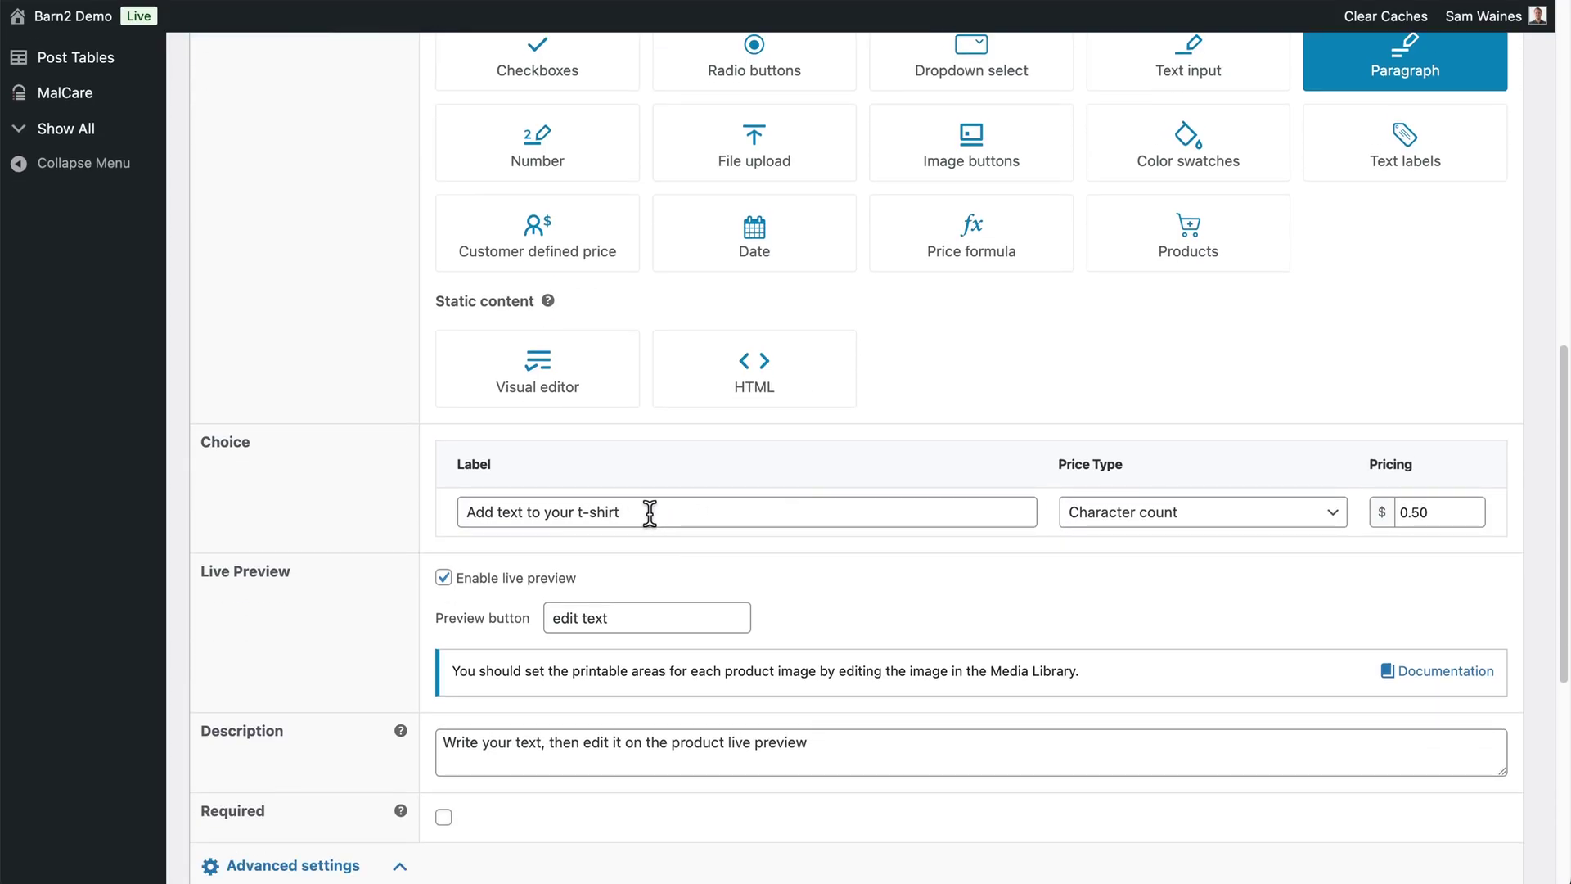
{"action": "left_click", "coordinate": [650, 513]}
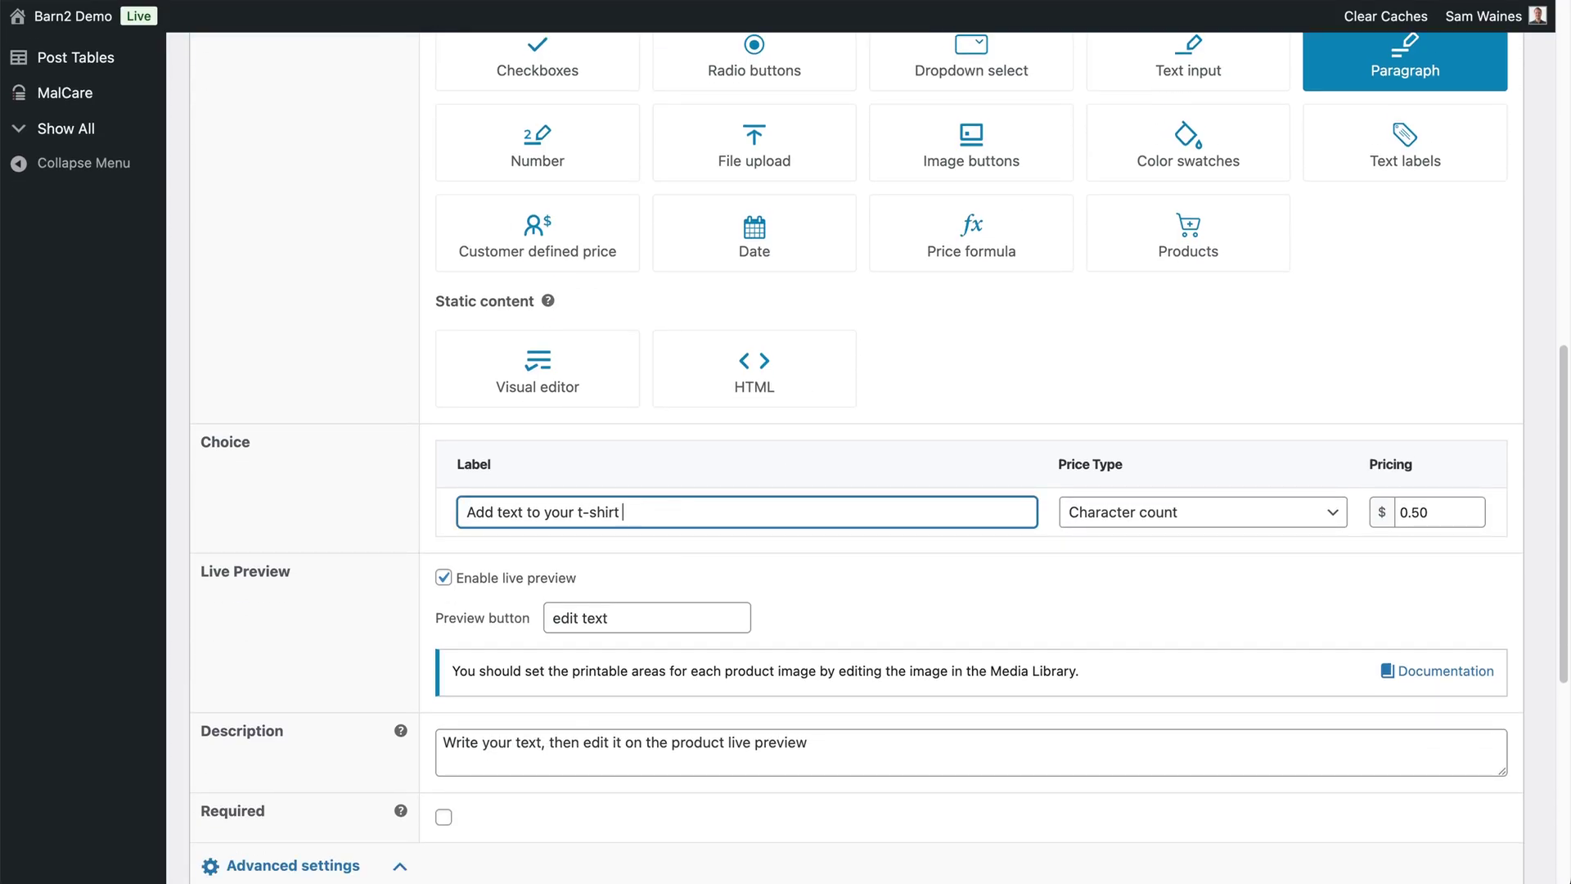
{"action": "type", "text": "(max 30 char"}
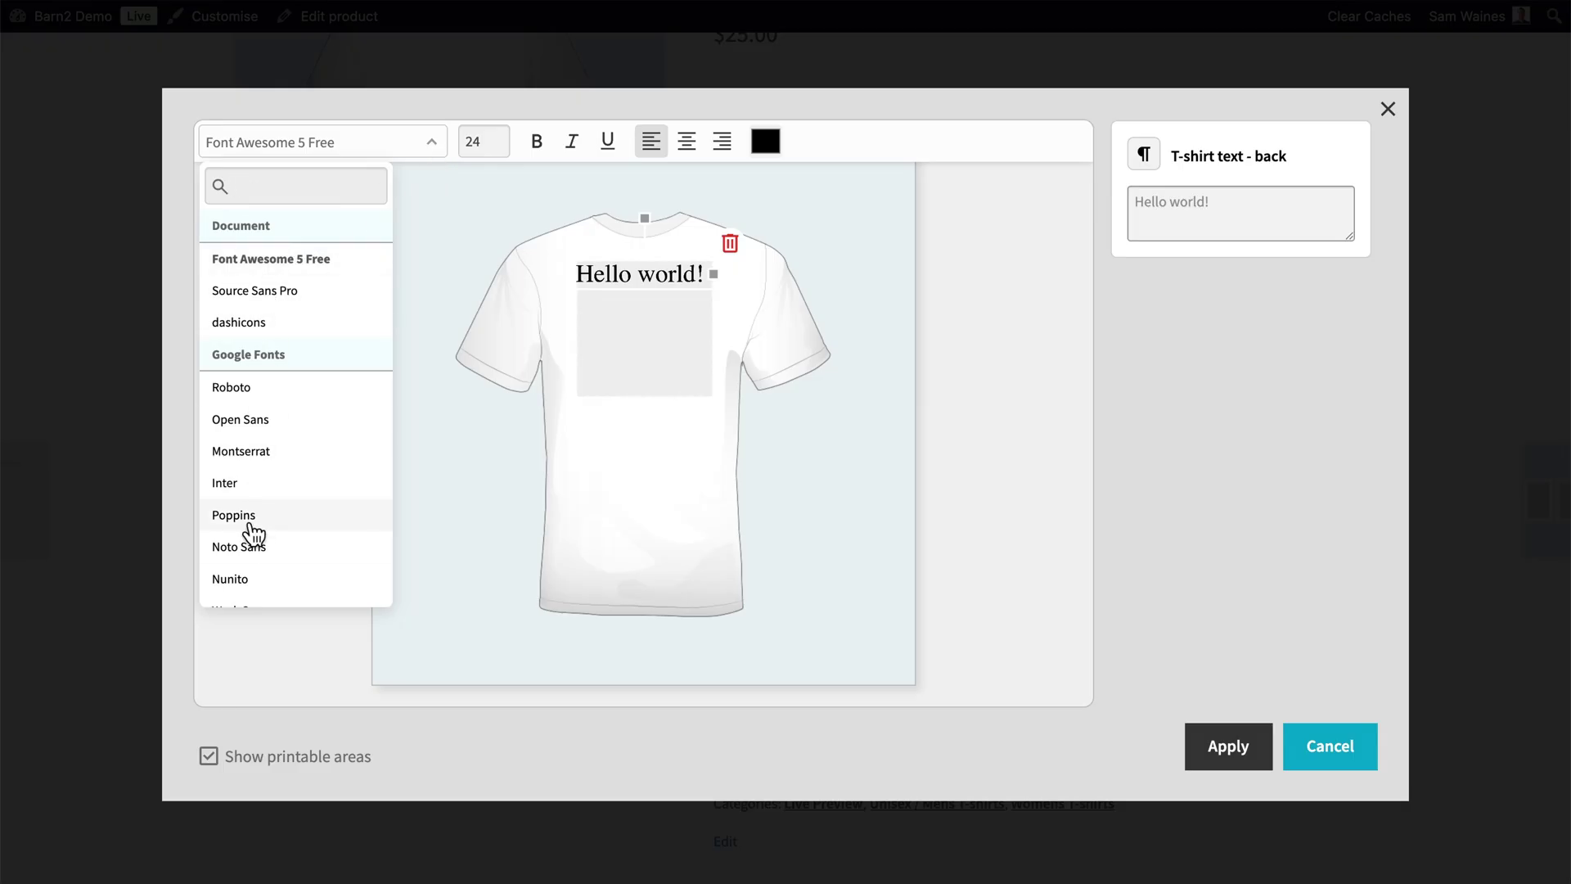
Try Nunito, Open Sans, then Montserrat fonts on the Hello world! back text.
{"action": "left_click", "coordinate": [247, 590]}
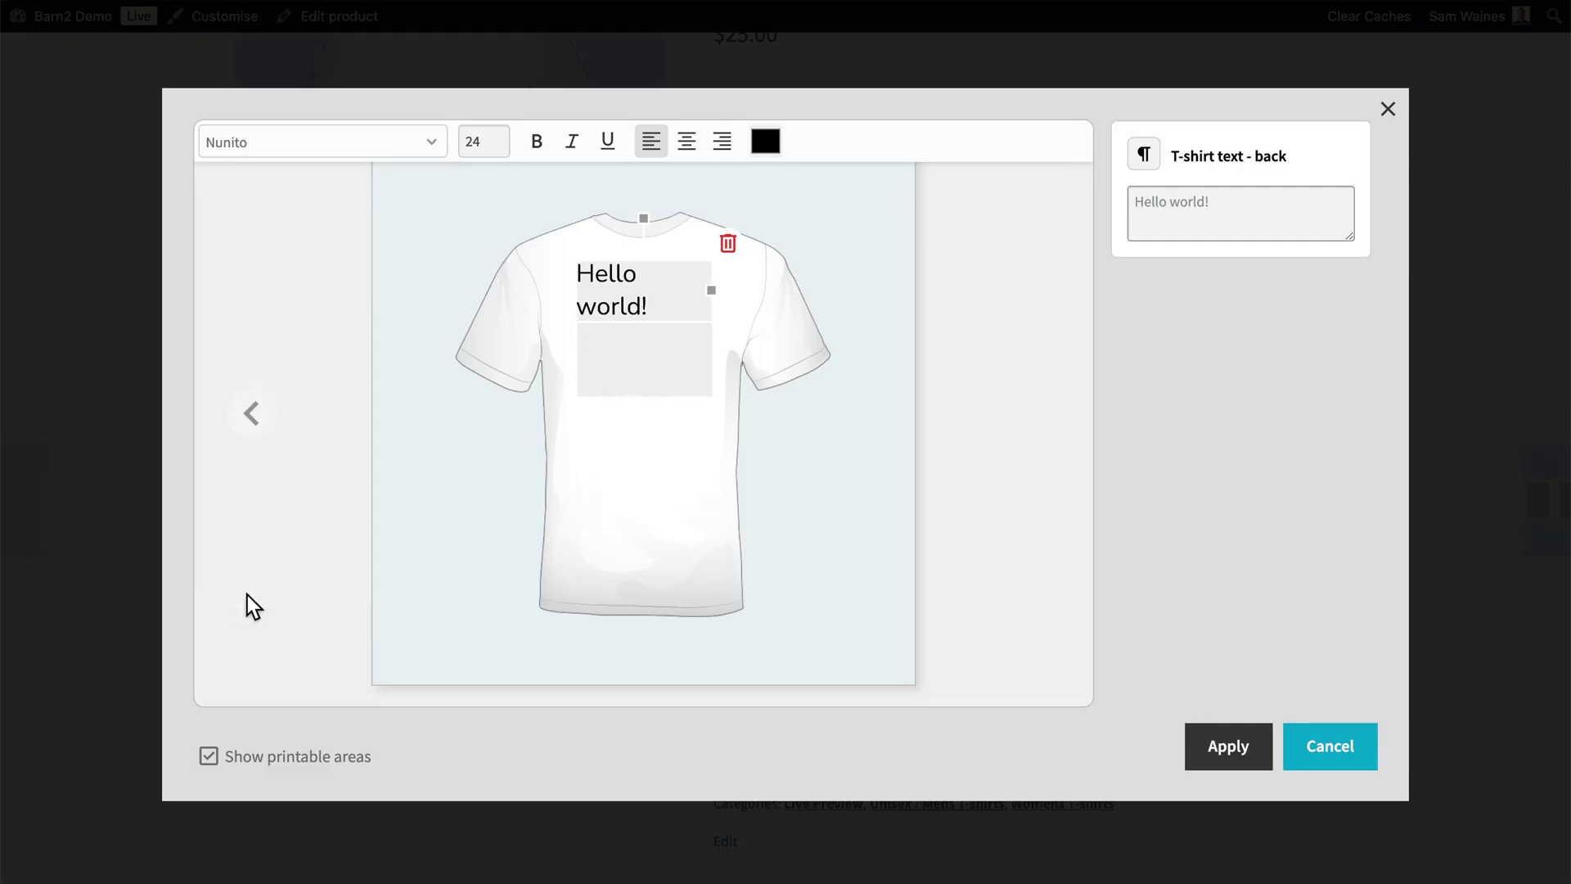
{"action": "left_click", "coordinate": [429, 147]}
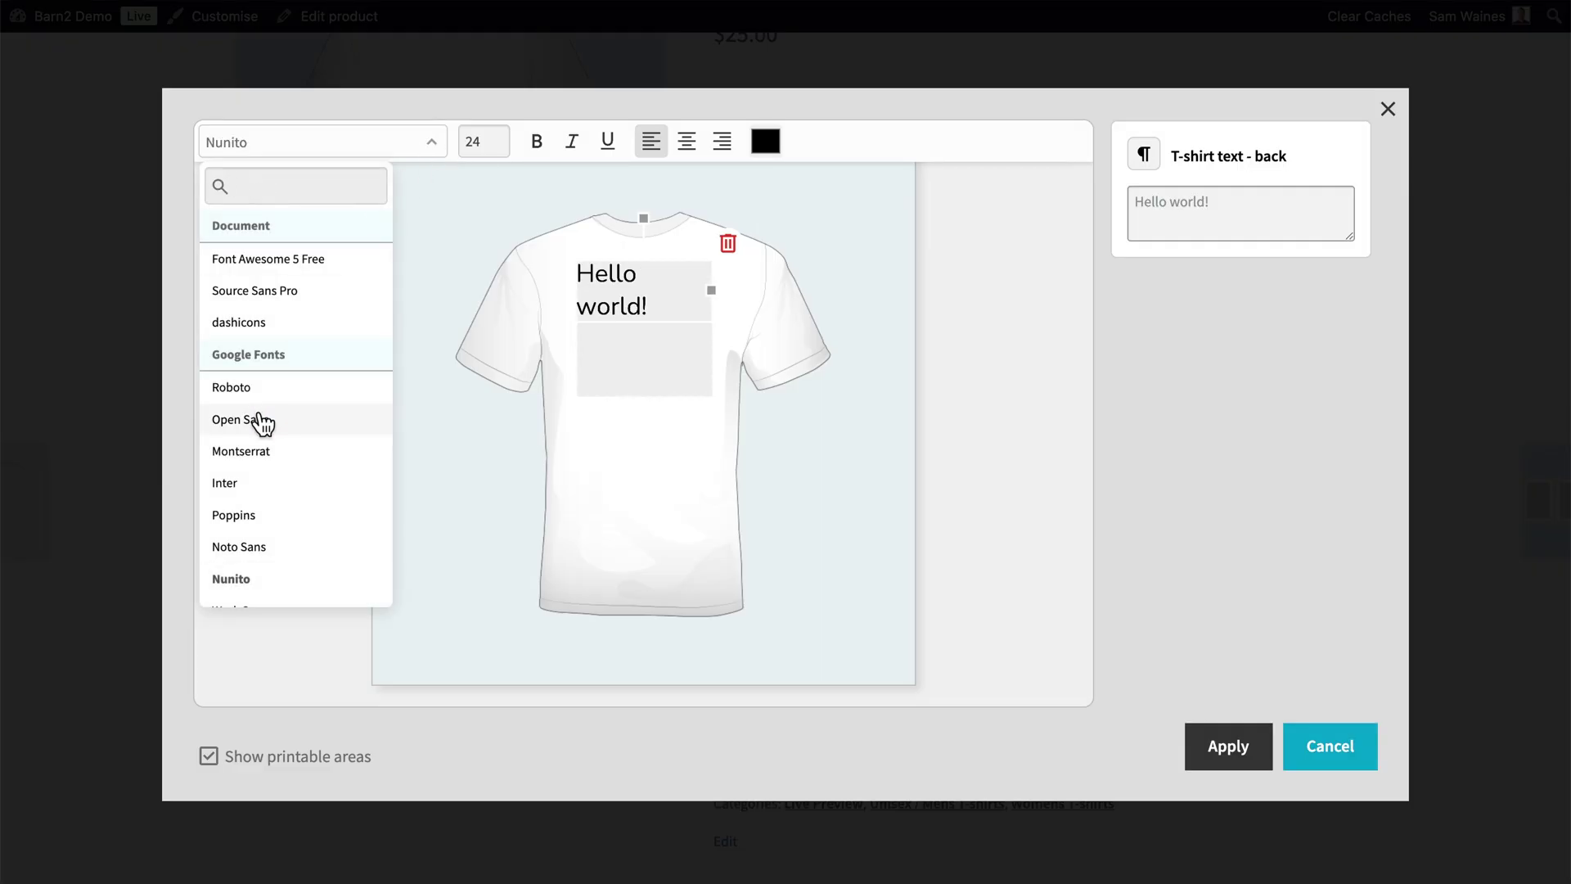
{"action": "left_click", "coordinate": [260, 420]}
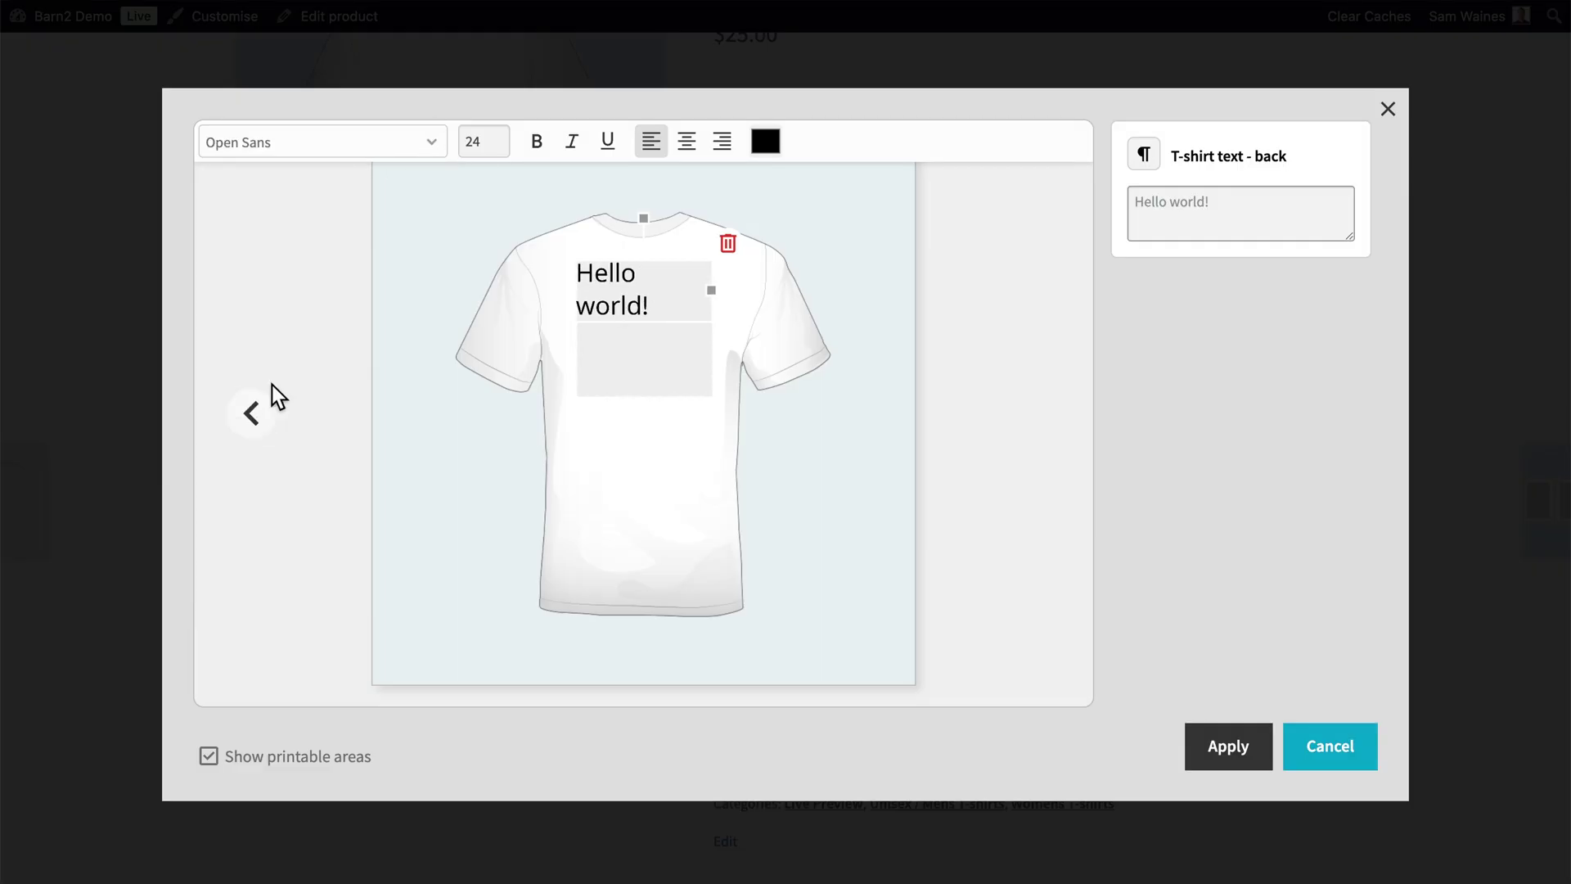
{"action": "left_click", "coordinate": [429, 147]}
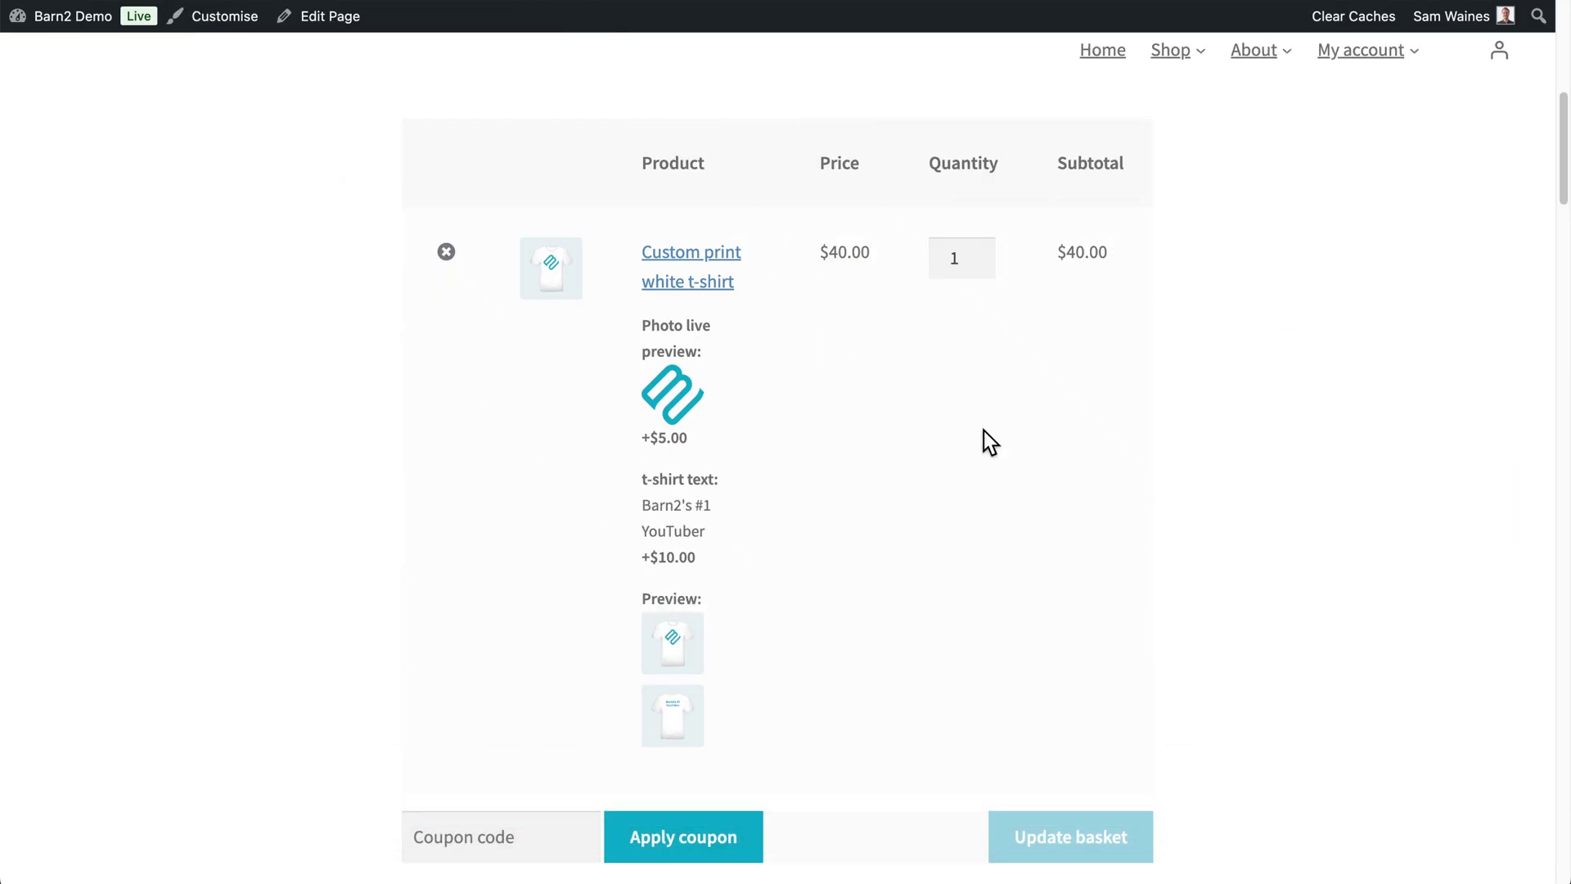
{"action": "left_click", "coordinate": [671, 636]}
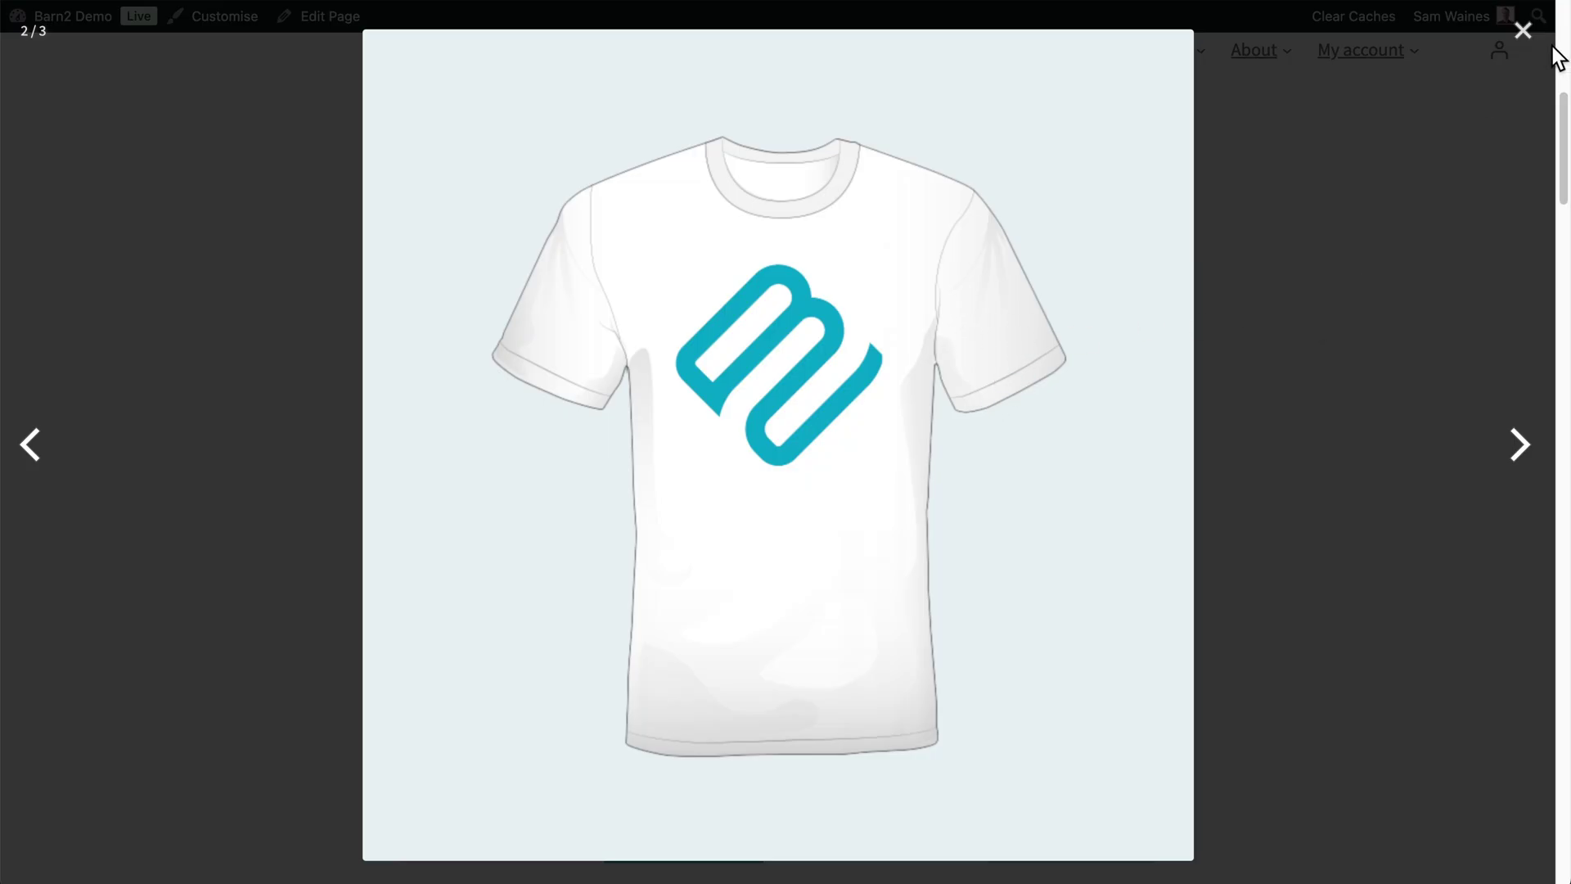
{"action": "left_click", "coordinate": [1523, 33]}
{"action": "left_click", "coordinate": [672, 643]}
{"action": "left_click", "coordinate": [1522, 33]}
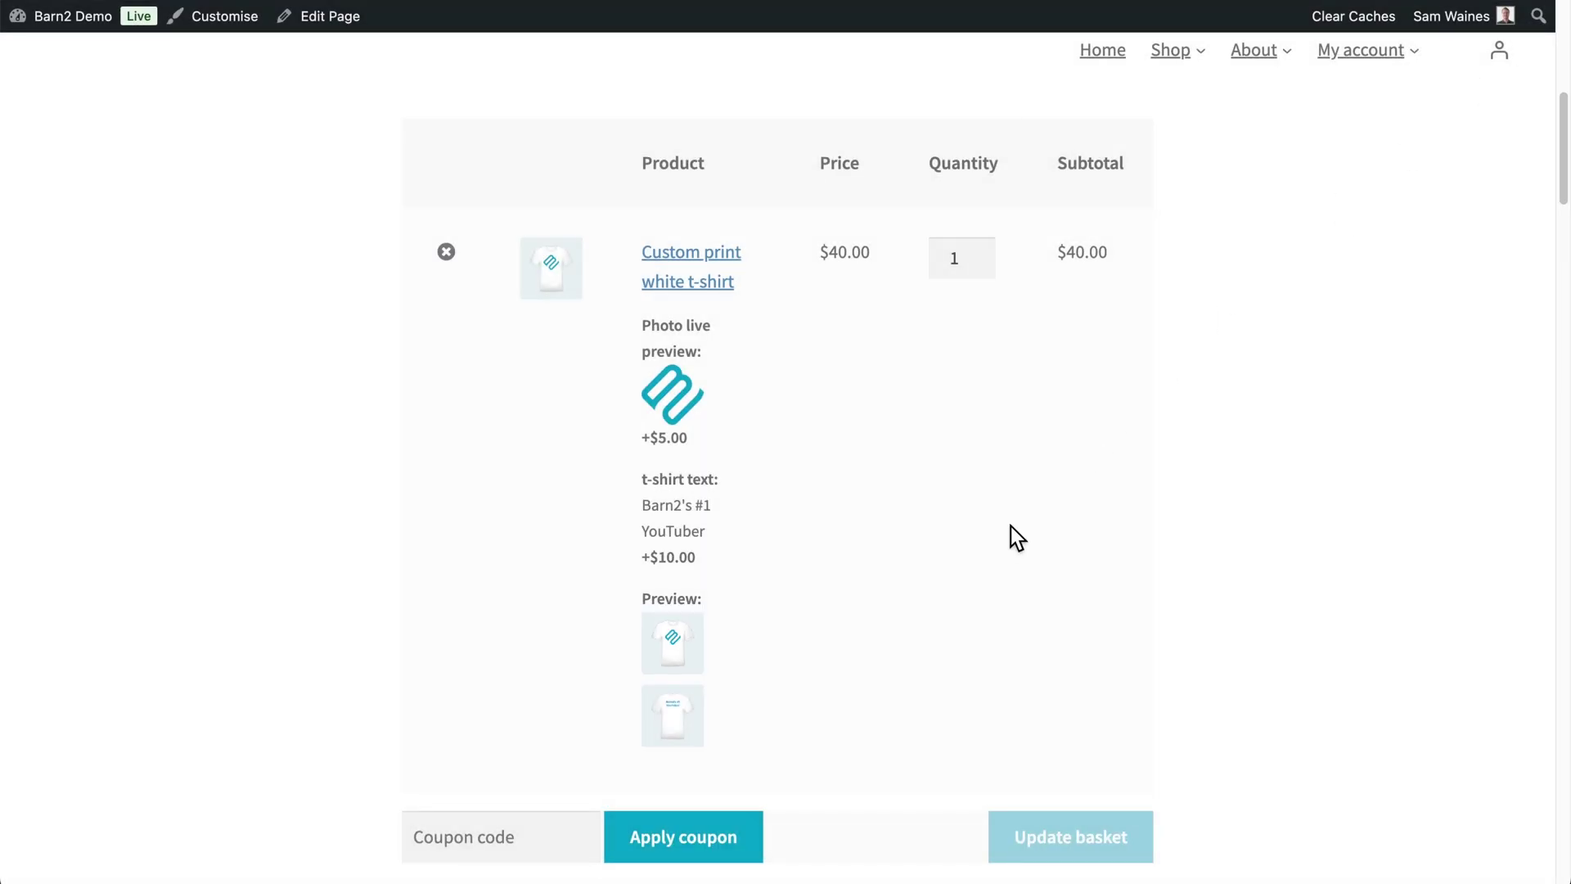